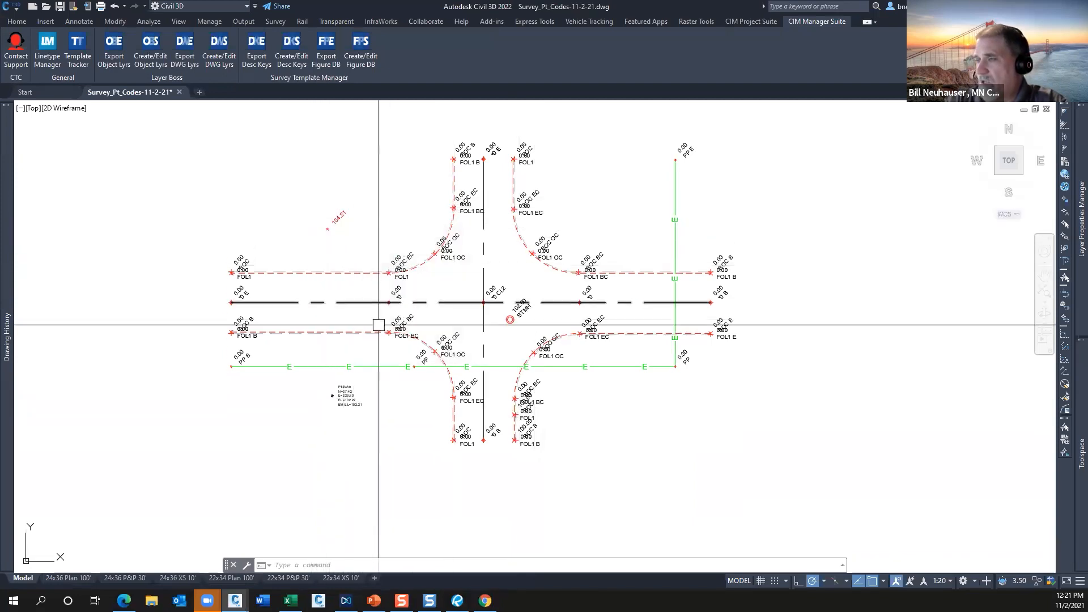
Inspect the curb and flow line figures and their point labels around the surveyed intersection.
{"action": "scroll", "coordinate": [400, 328], "scroll_direction": "up", "scroll_amount": 6}
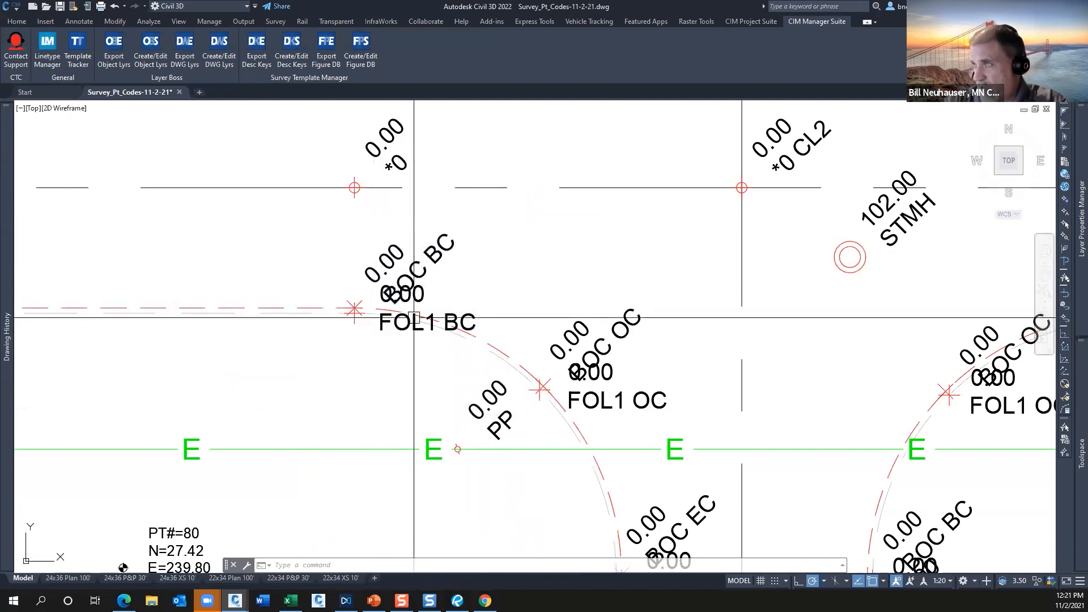
{"action": "scroll", "coordinate": [460, 310], "scroll_direction": "down", "scroll_amount": 6}
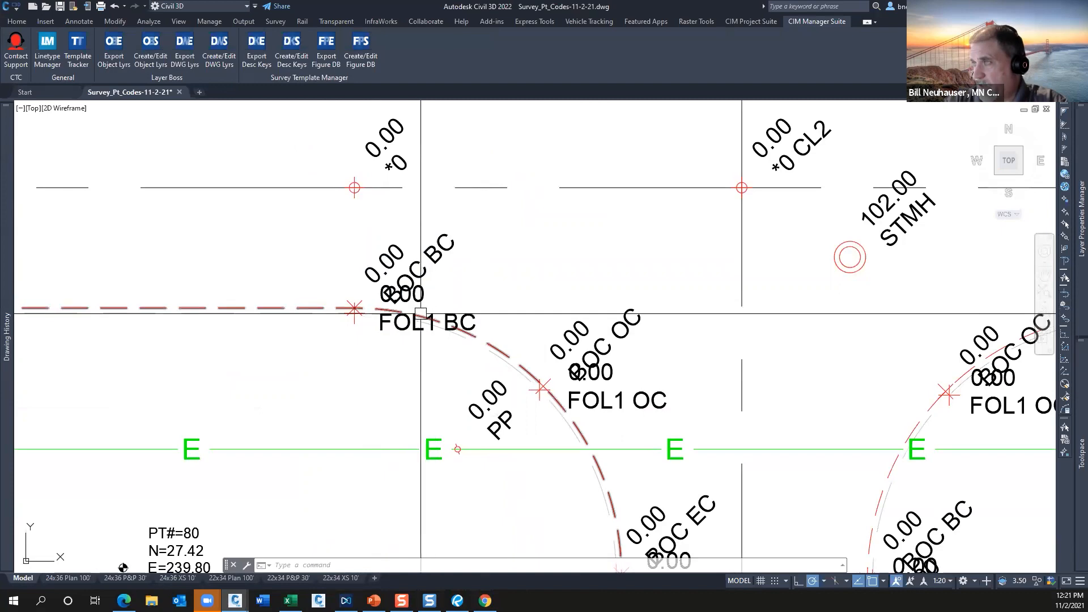
{"action": "scroll", "coordinate": [540, 315], "scroll_direction": "up", "scroll_amount": 3}
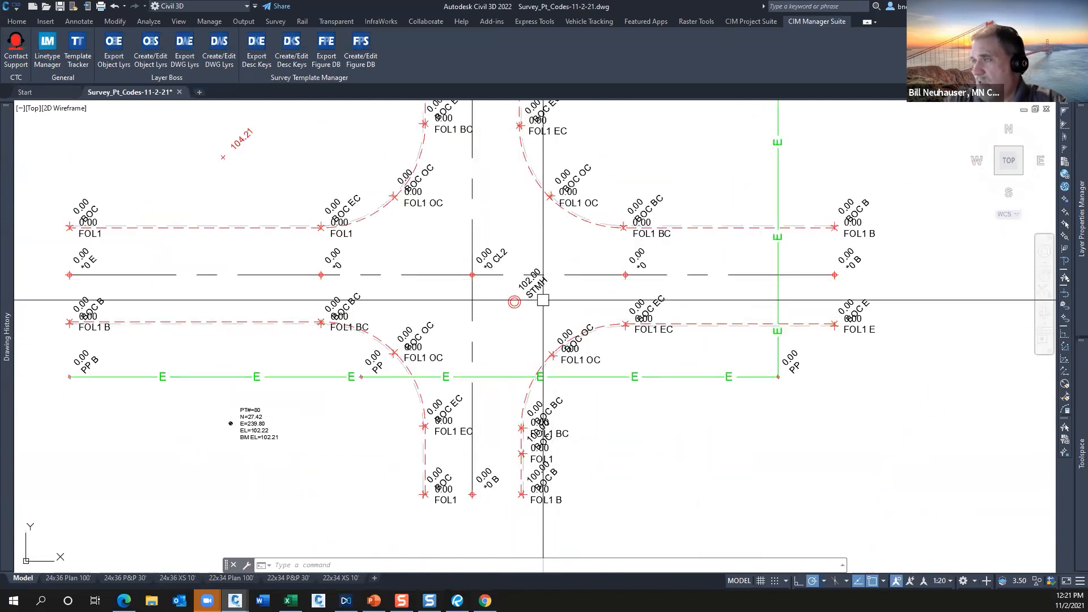
{"action": "mouse_move", "coordinate": [542, 300]}
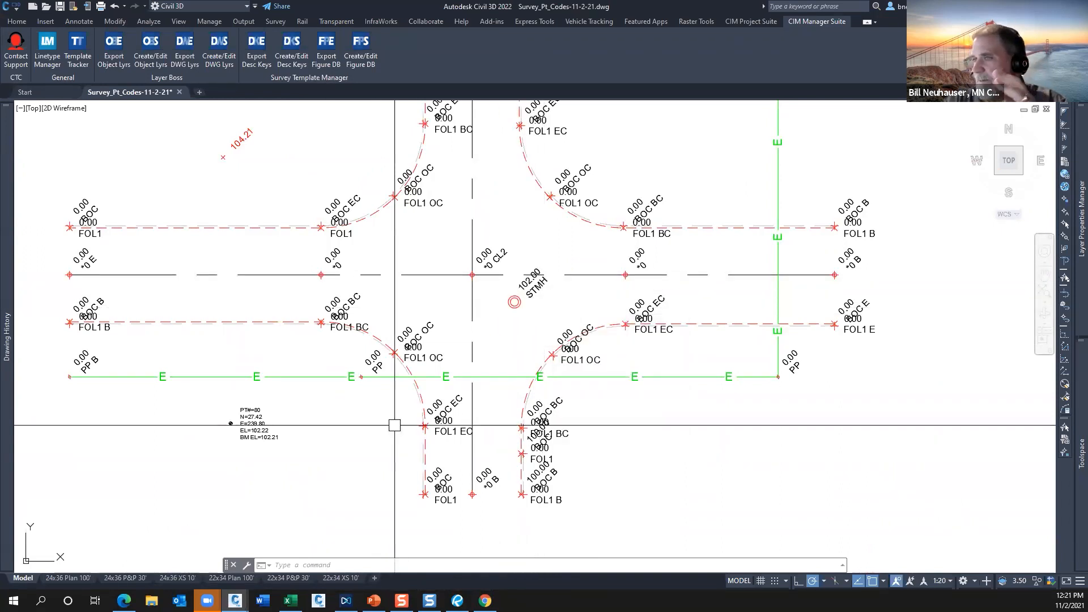
Examine the label and properties of benchmark point 80 southwest of the intersection, and return to the whole intersection.
{"action": "scroll", "coordinate": [219, 458], "scroll_direction": "up", "scroll_amount": 2}
{"action": "scroll", "coordinate": [218, 456], "scroll_direction": "up", "scroll_amount": 4}
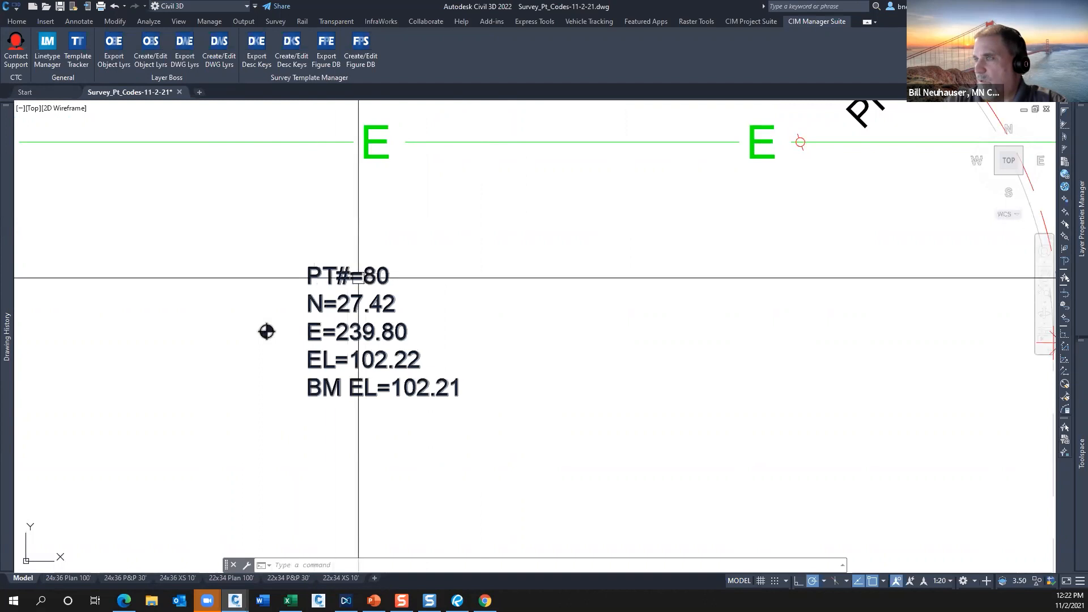
{"action": "mouse_move", "coordinate": [389, 276]}
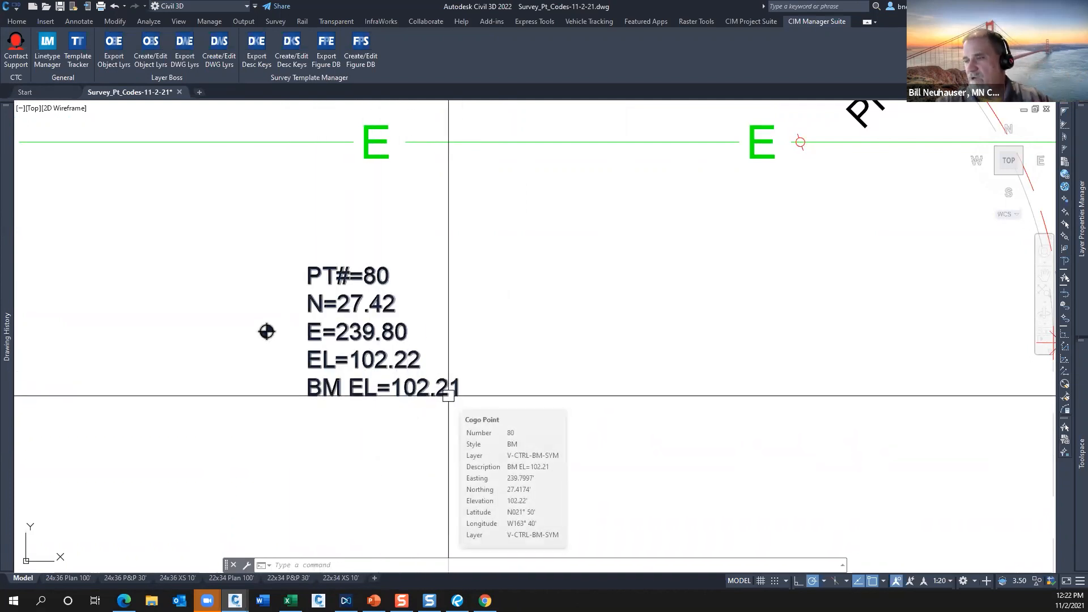
{"action": "mouse_move", "coordinate": [395, 379]}
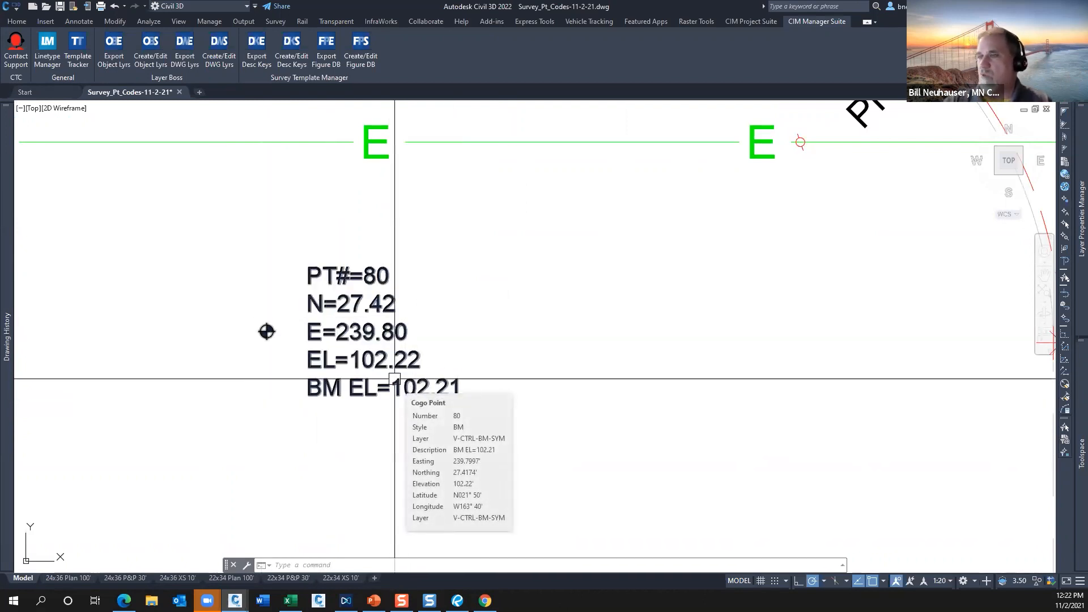
{"action": "left_click", "coordinate": [365, 274]}
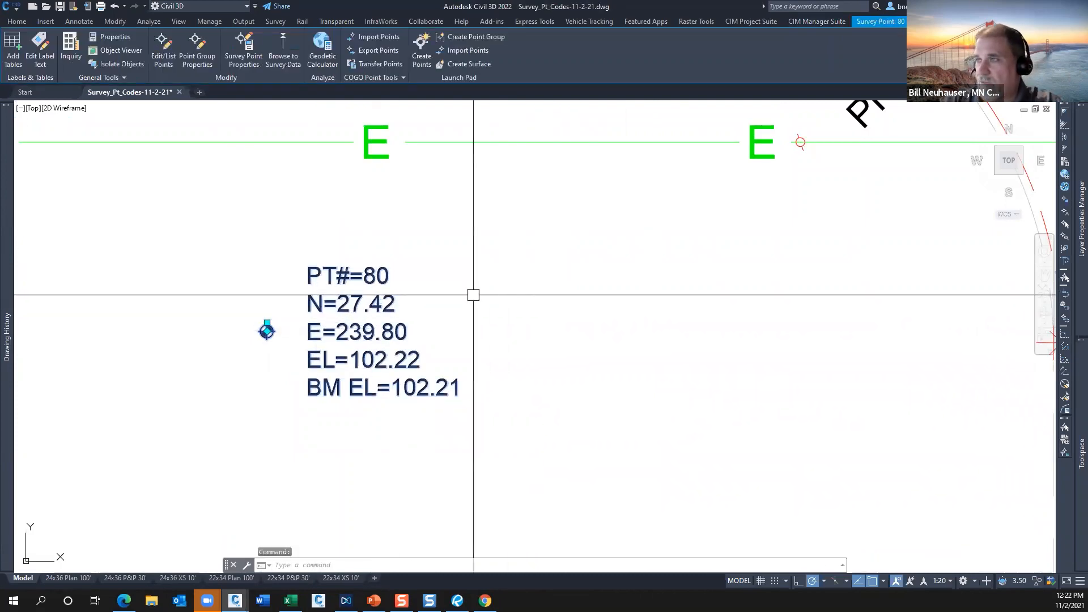
{"action": "key", "text": "Escape"}
{"action": "scroll", "coordinate": [499, 293], "scroll_direction": "down", "scroll_amount": 5}
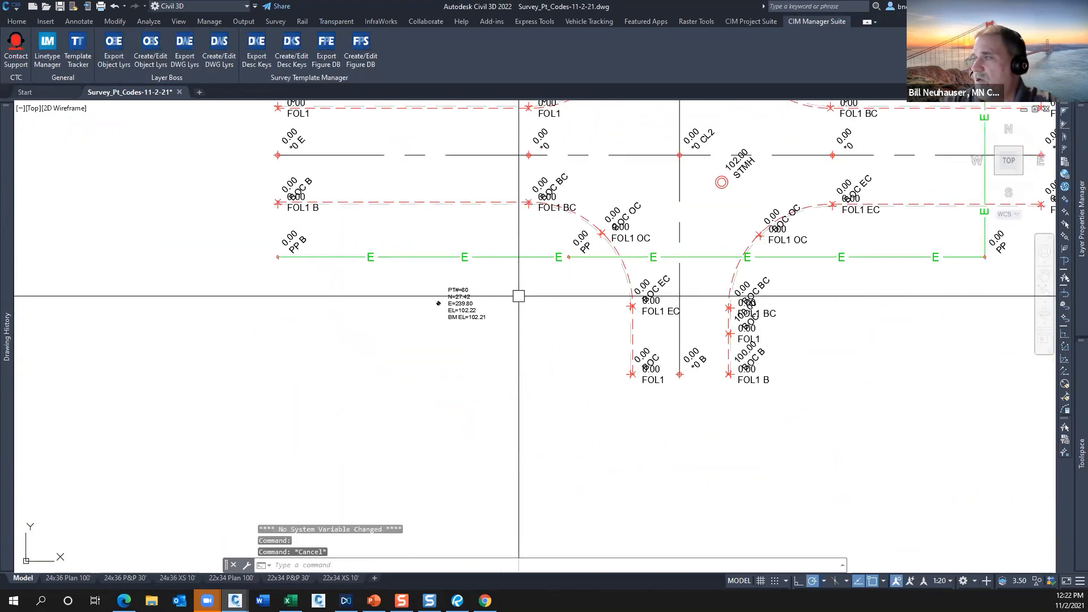
{"action": "middle_click_drag", "start_coordinate": [528, 290], "coordinate": [419, 409]}
{"action": "mouse_move", "coordinate": [546, 390]}
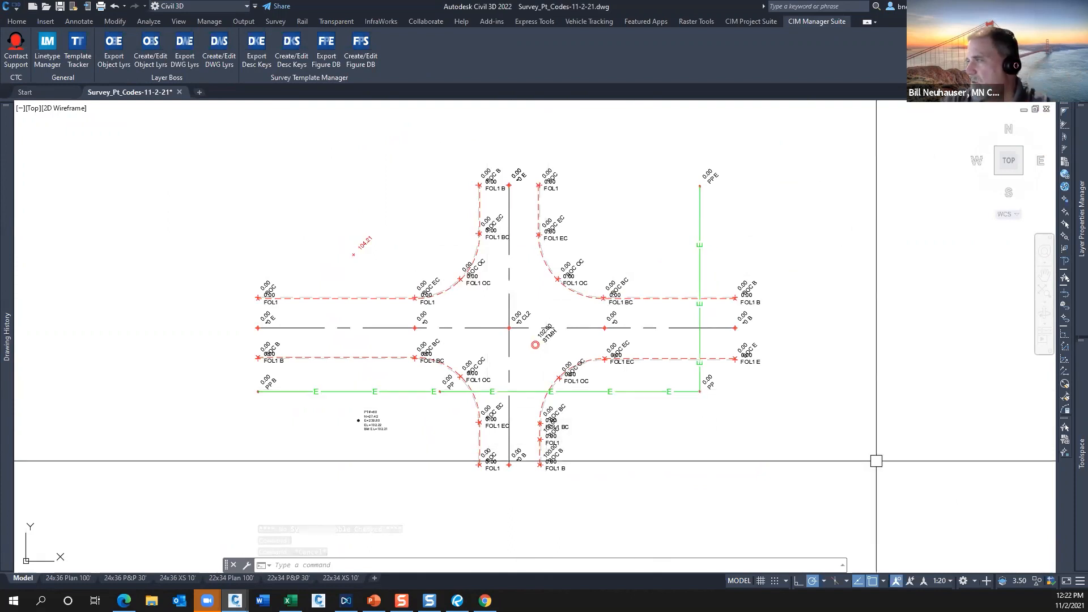
Show the Survey Point Coding description keys in the drawing settings and widen the Format column.
{"action": "mouse_move", "coordinate": [1074, 428]}
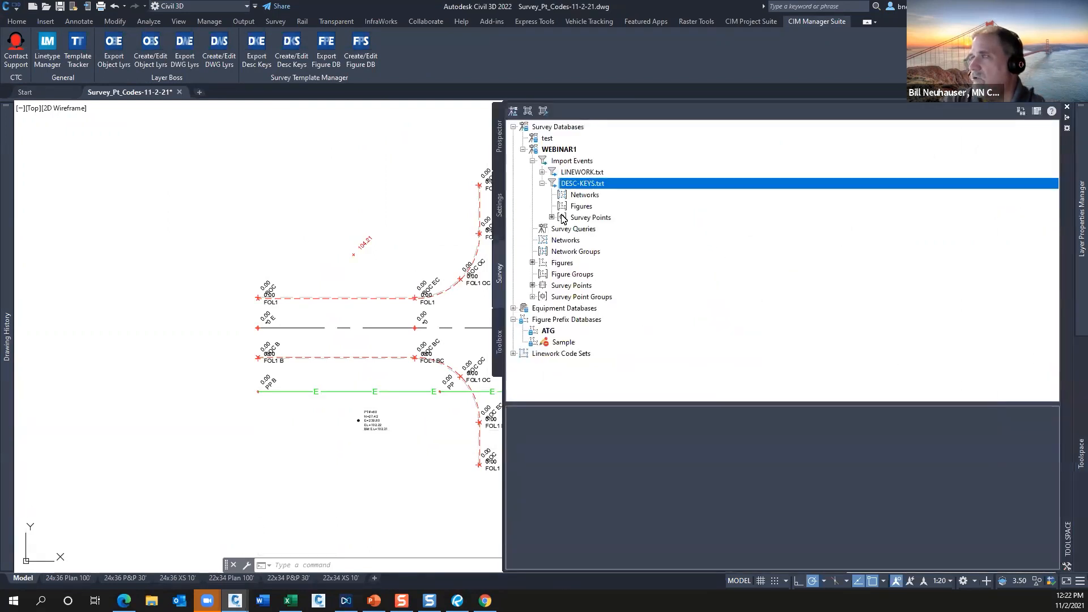
{"action": "left_click", "coordinate": [500, 204]}
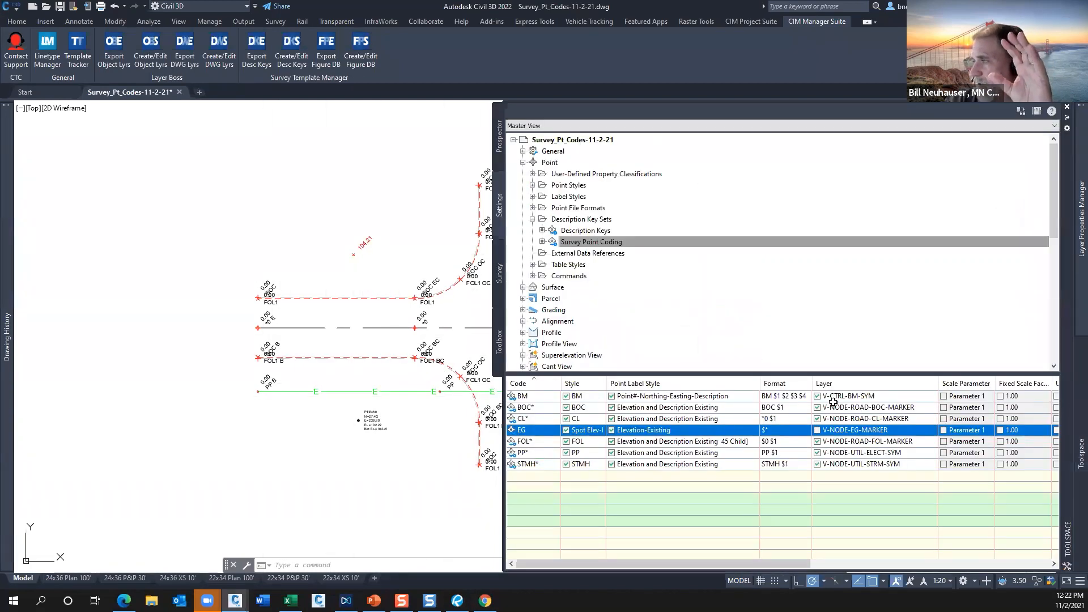
{"action": "left_click_drag", "start_coordinate": [813, 383], "coordinate": [842, 383]}
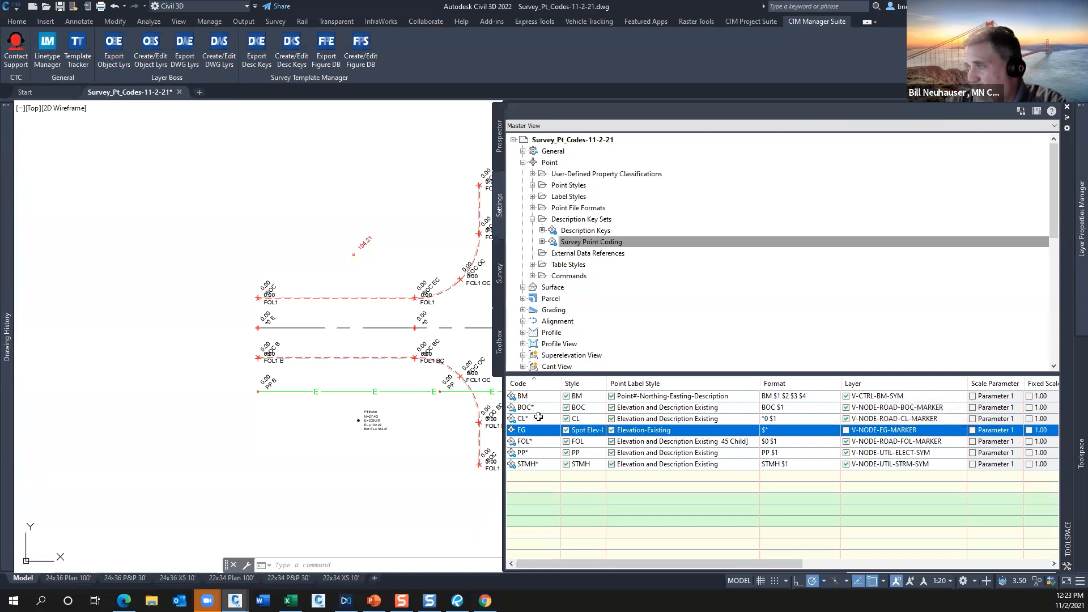
{"action": "mouse_move", "coordinate": [535, 419]}
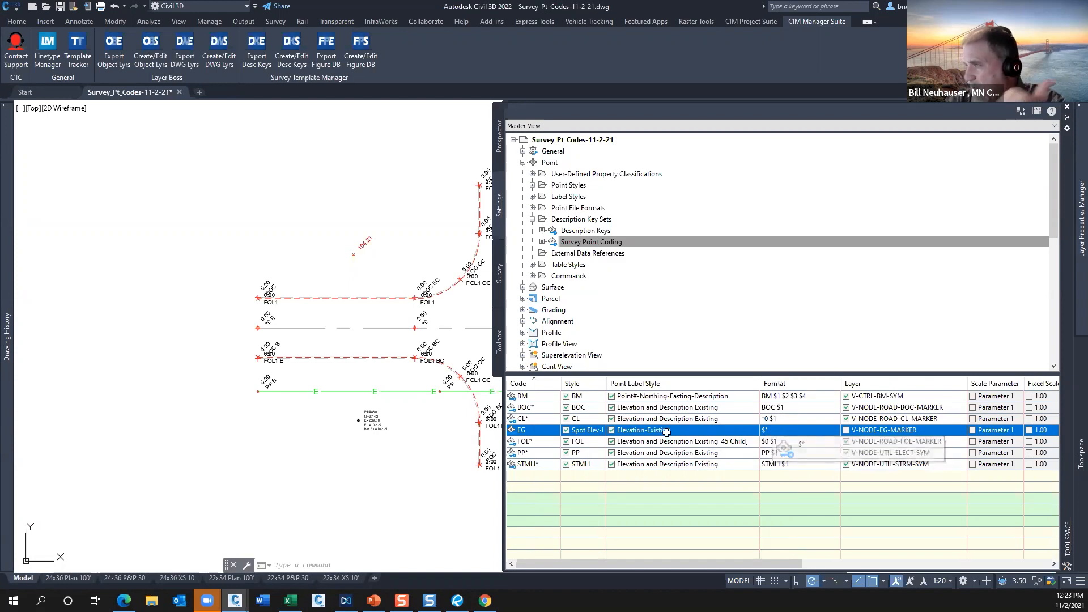
{"action": "mouse_move", "coordinate": [536, 467]}
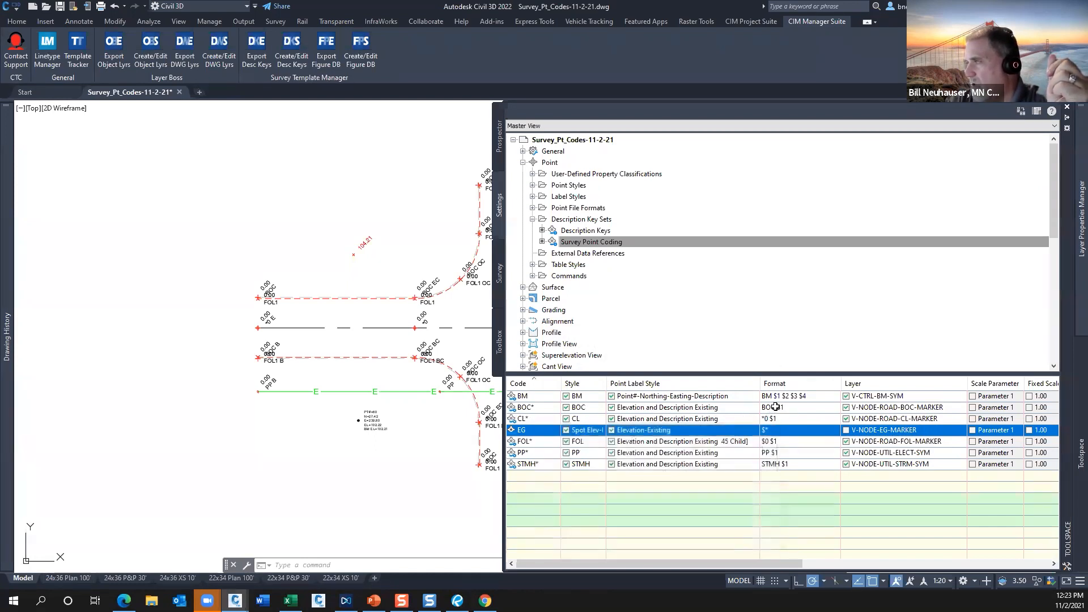
Examine the format code of the BM description key and compare it with the STMH* key.
{"action": "left_click", "coordinate": [814, 396]}
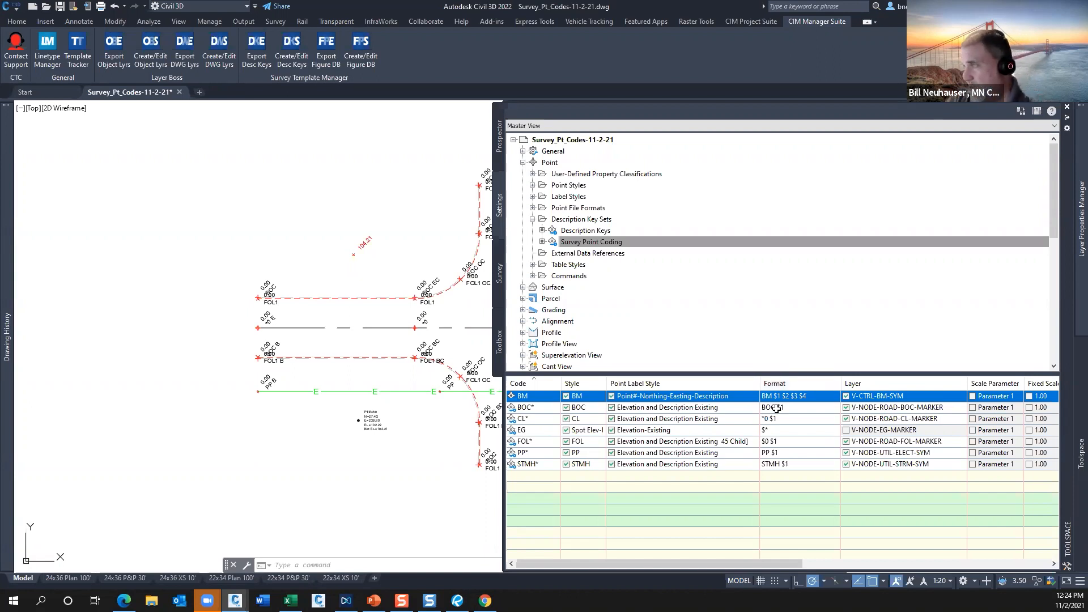
{"action": "left_click_drag", "start_coordinate": [773, 396], "coordinate": [775, 394]}
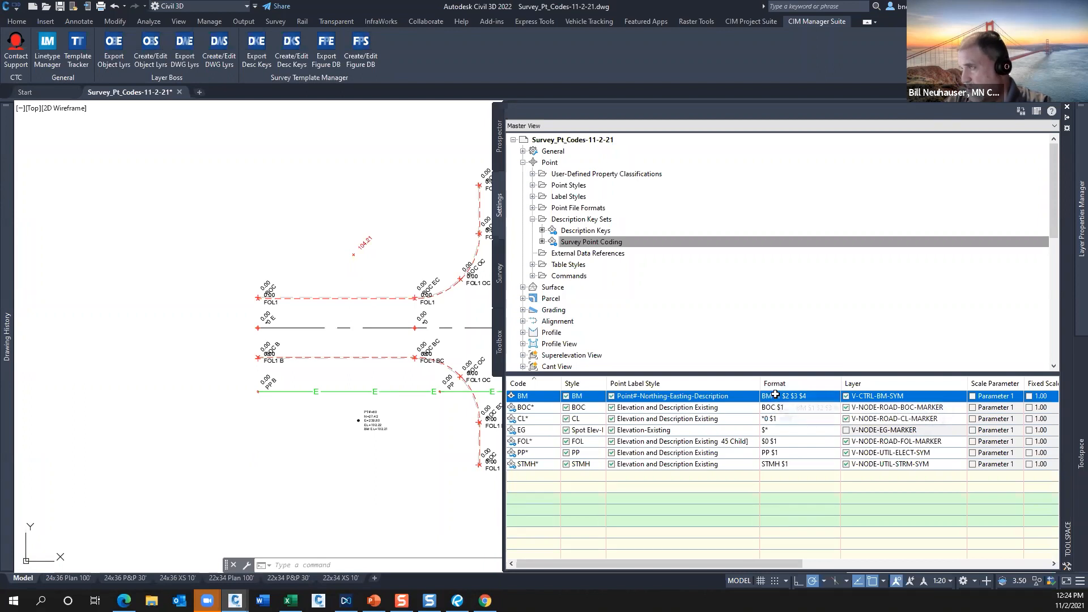
{"action": "left_click", "coordinate": [818, 396]}
{"action": "left_click", "coordinate": [818, 396]}
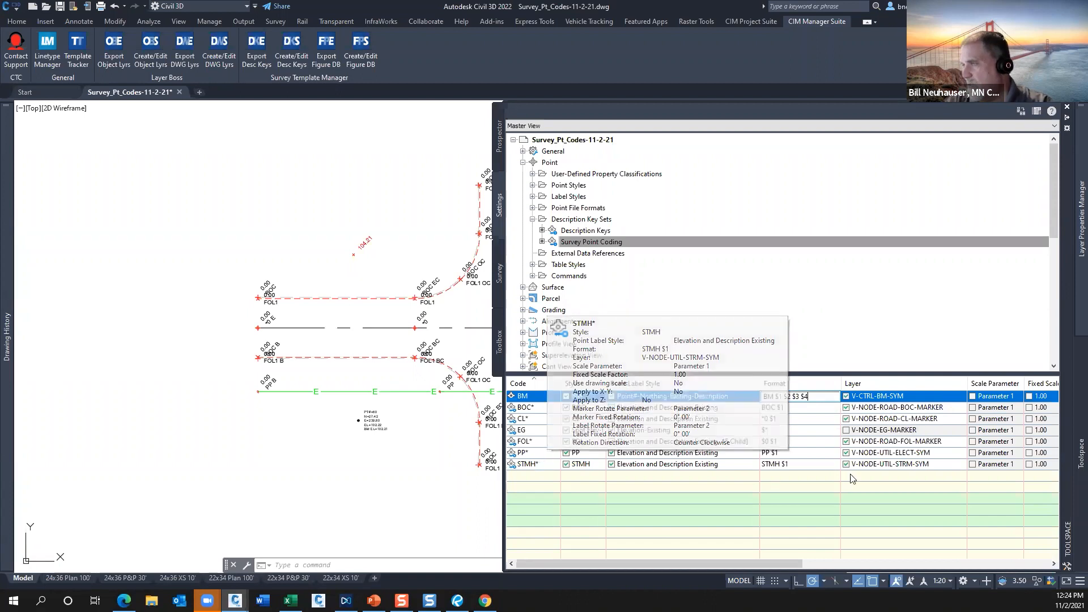
{"action": "left_click", "coordinate": [800, 464]}
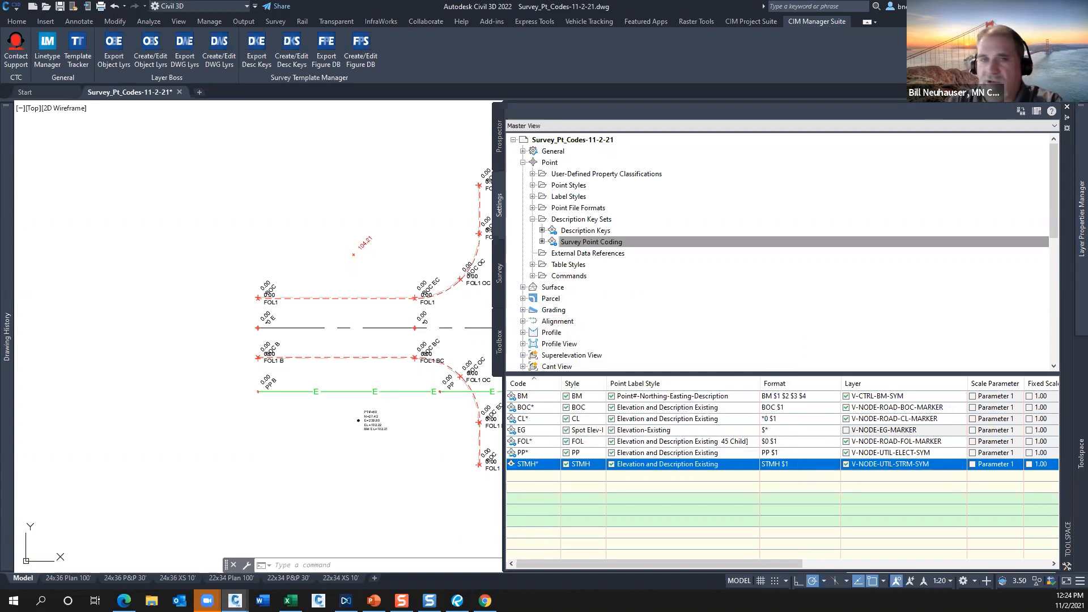
Open the help topic on description key parameters and review the table of format substitution codes.
{"action": "key", "text": "F1"}
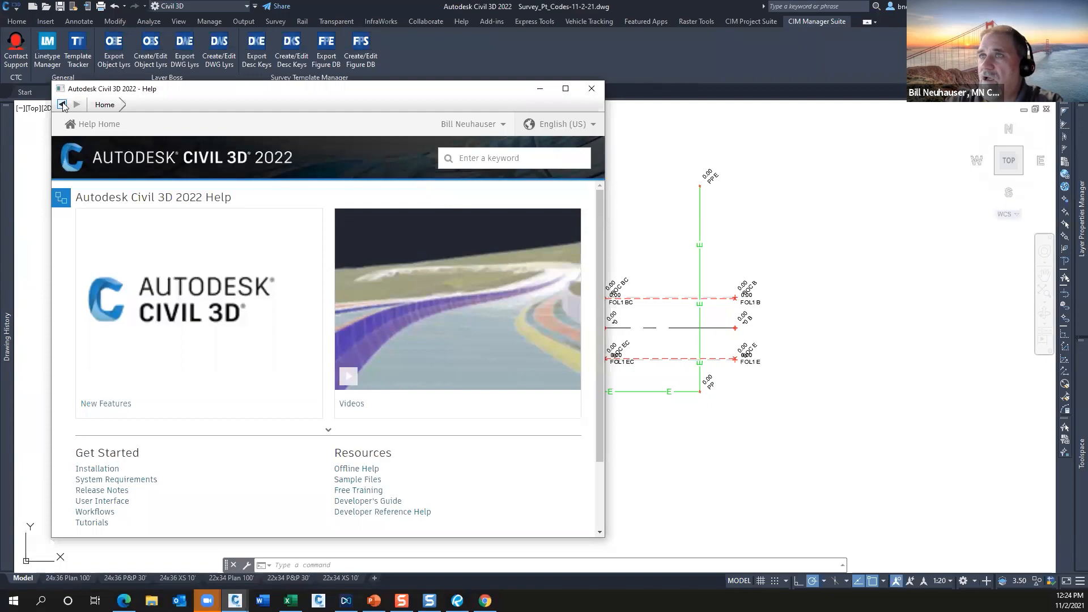
{"action": "left_click", "coordinate": [373, 305]}
{"action": "scroll", "coordinate": [368, 305], "scroll_direction": "down", "scroll_amount": 15}
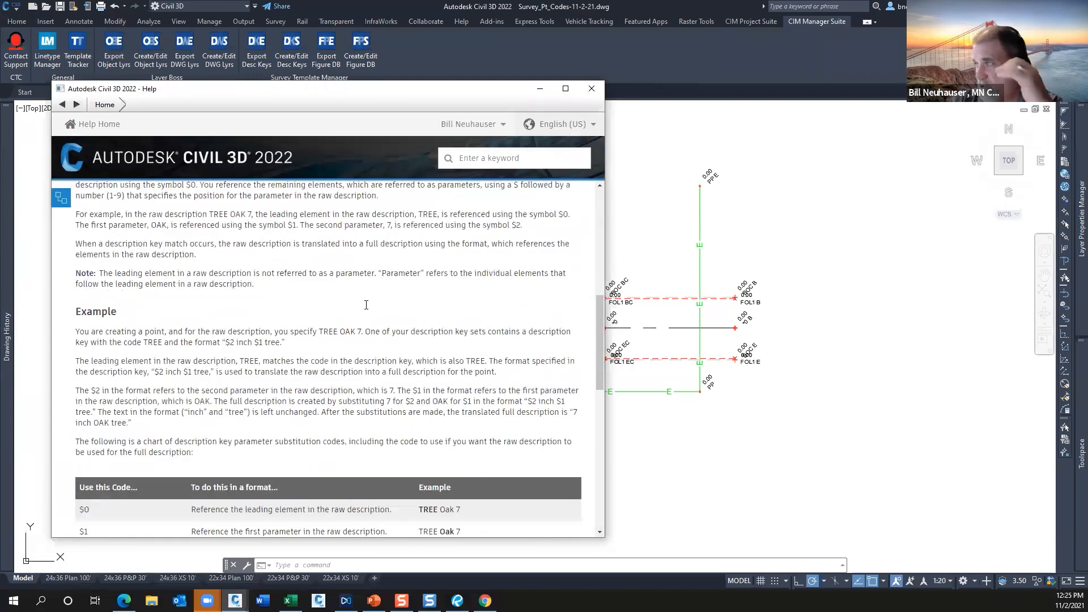
{"action": "scroll", "coordinate": [366, 305], "scroll_direction": "down", "scroll_amount": 5}
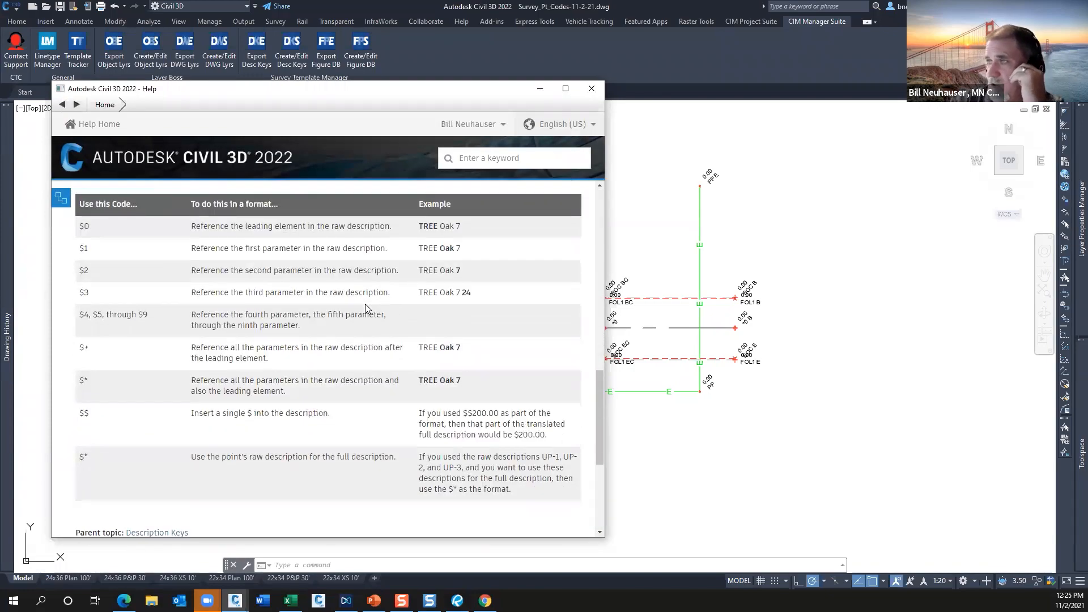
{"action": "scroll", "coordinate": [366, 308], "scroll_direction": "up", "scroll_amount": 3}
{"action": "scroll", "coordinate": [365, 307], "scroll_direction": "up", "scroll_amount": 2}
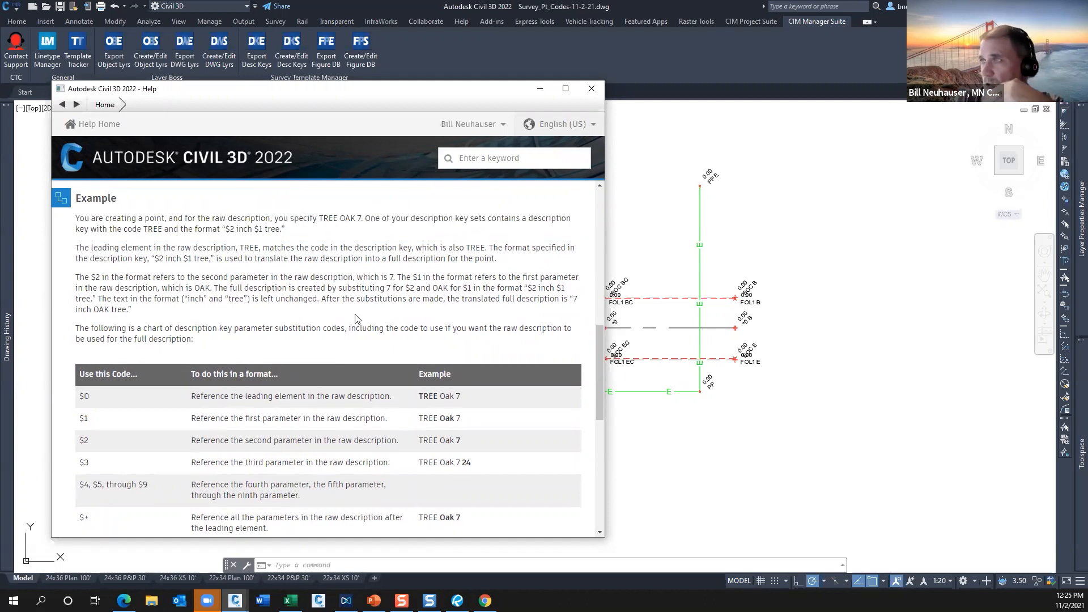
Study the help example that translates the raw description TREE OAK 7 with the format "$2 inch $1 tree".
{"action": "left_click_drag", "start_coordinate": [361, 218], "coordinate": [318, 216]}
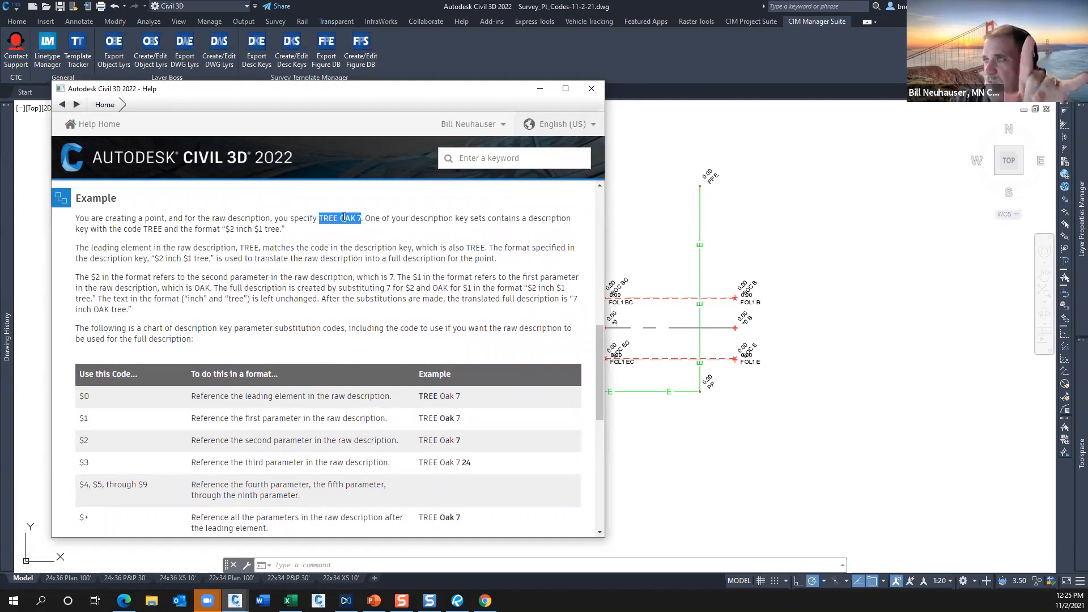
{"action": "left_click", "coordinate": [400, 232]}
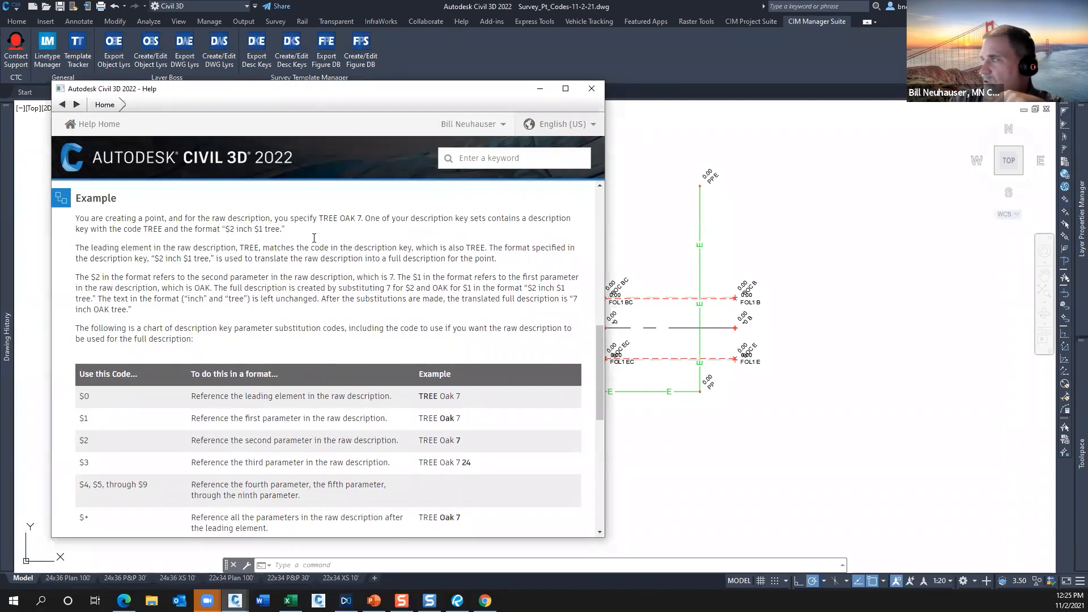
{"action": "mouse_move", "coordinate": [1081, 398]}
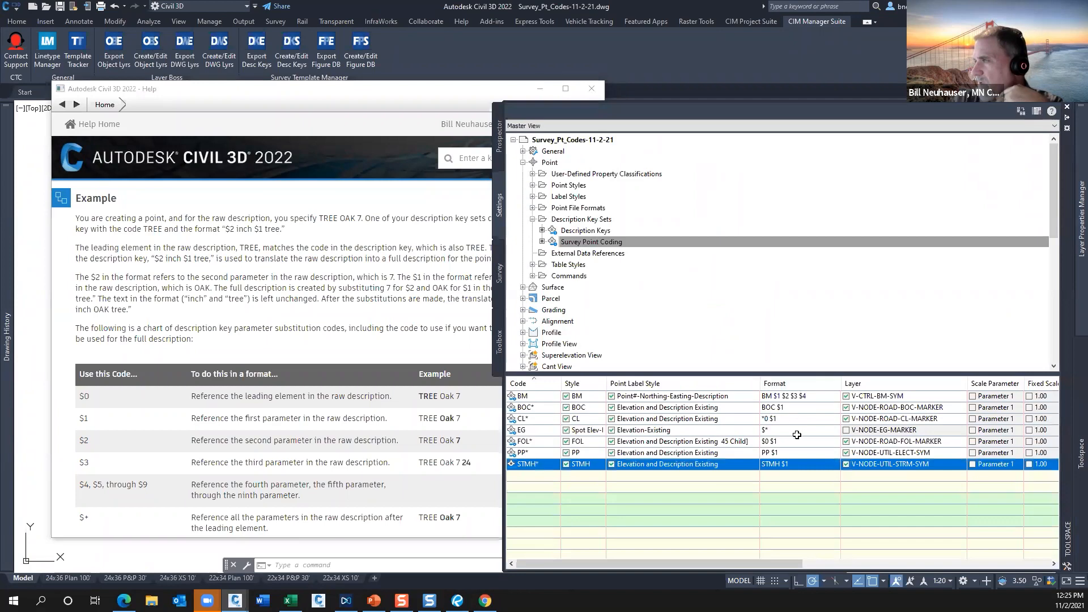
{"action": "left_click_drag", "start_coordinate": [279, 229], "coordinate": [228, 228]}
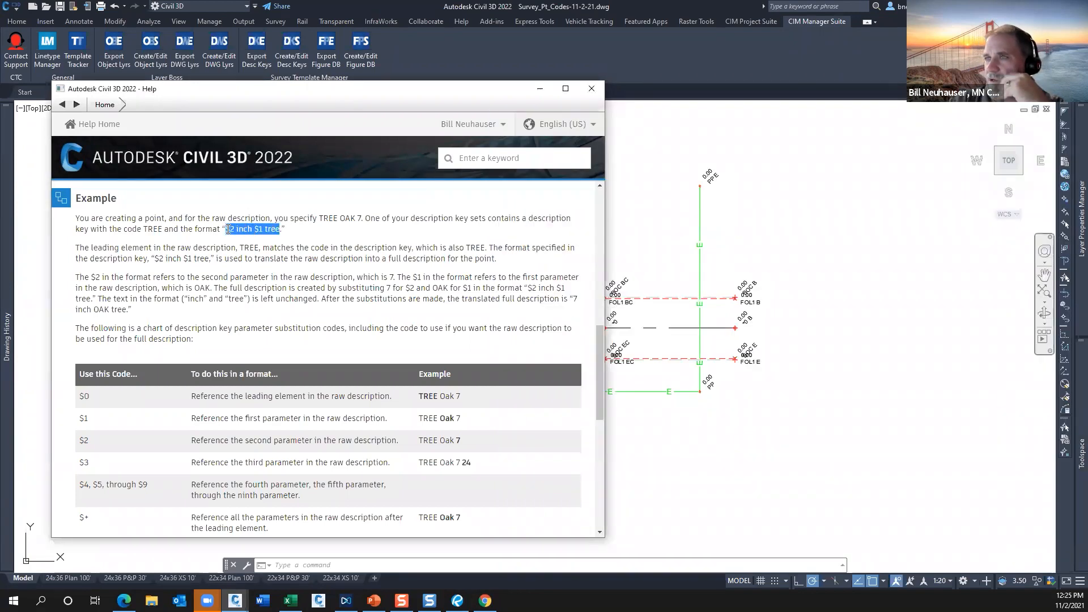
{"action": "left_click", "coordinate": [316, 235]}
{"action": "double_click", "coordinate": [358, 218]}
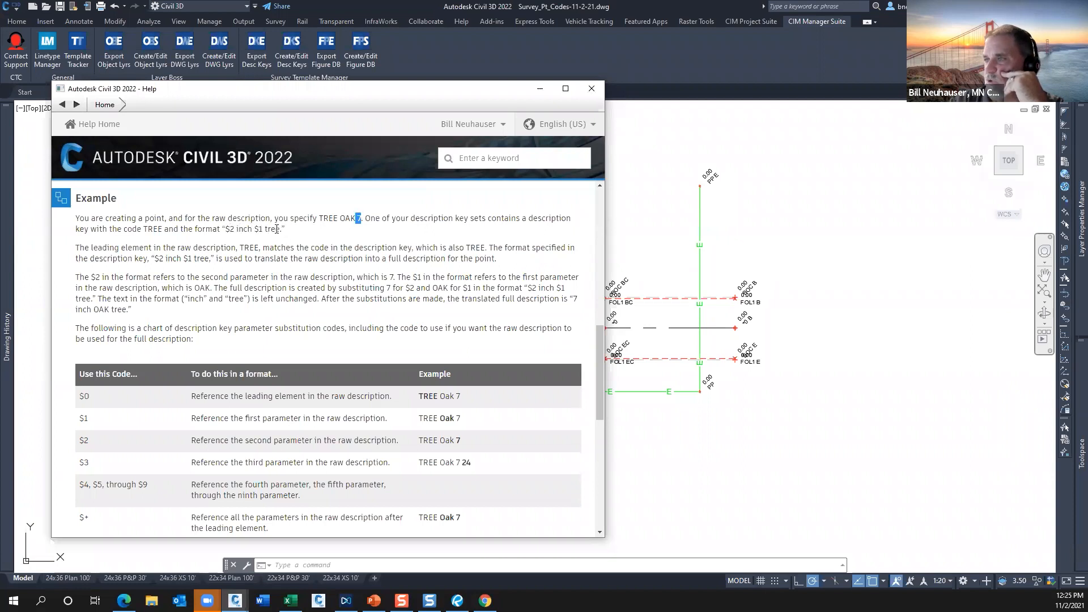
Review the remaining substitution codes in the help table, down to $* for using the point's raw description.
{"action": "scroll", "coordinate": [276, 411], "scroll_direction": "down", "scroll_amount": 3}
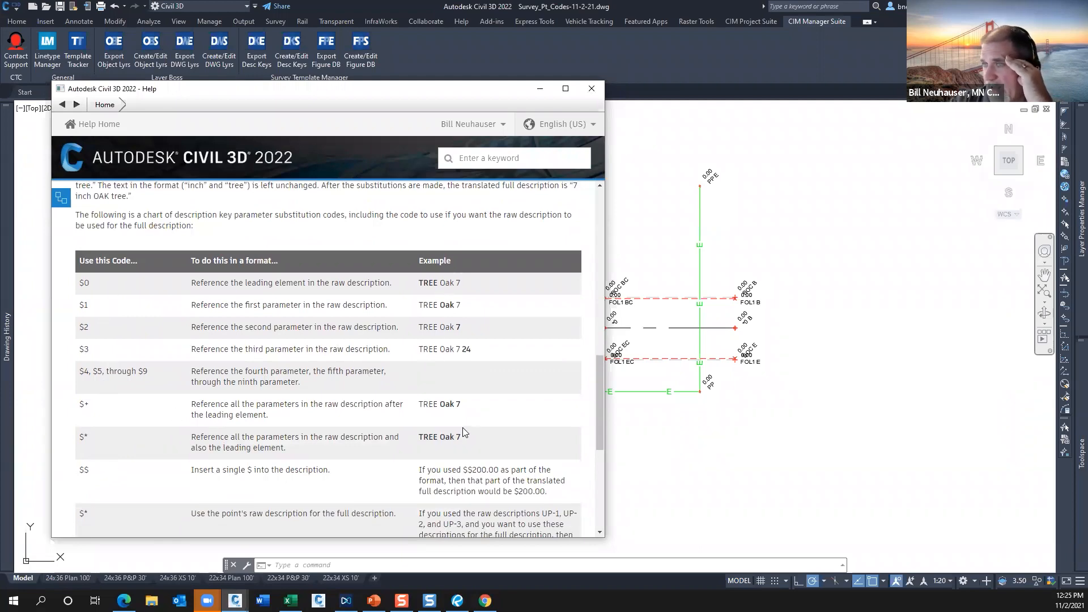
{"action": "scroll", "coordinate": [155, 391], "scroll_direction": "down", "scroll_amount": 5}
{"action": "scroll", "coordinate": [162, 370], "scroll_direction": "up", "scroll_amount": 2}
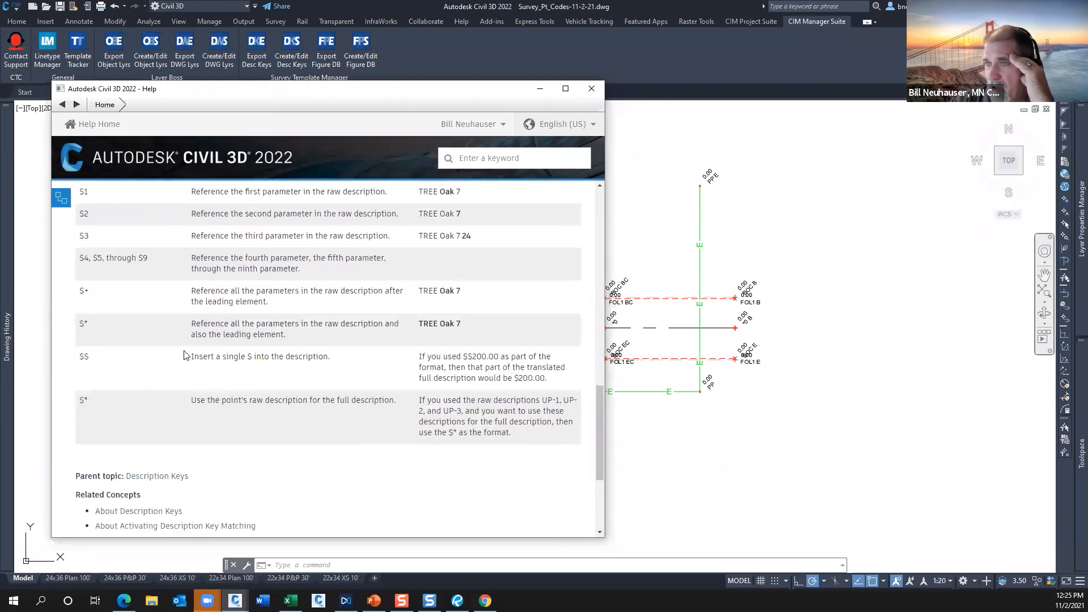
{"action": "mouse_move", "coordinate": [91, 400]}
{"action": "left_mouse_down"}
{"action": "mouse_move", "coordinate": [78, 401]}
{"action": "mouse_move", "coordinate": [79, 193]}
{"action": "mouse_move", "coordinate": [77, 401]}
{"action": "left_mouse_up"}
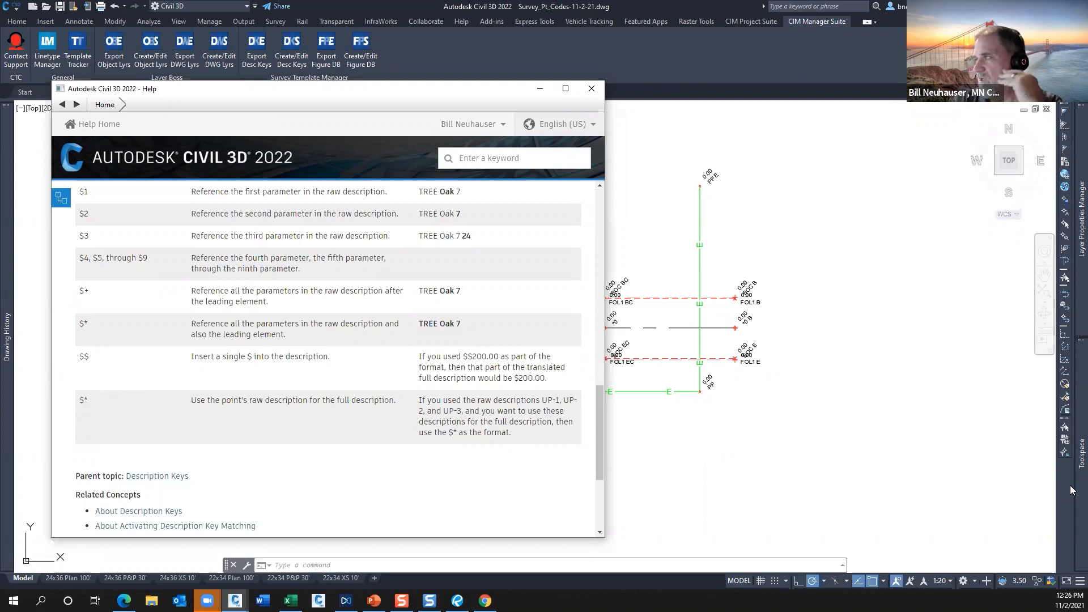
Open the BM description key's point style for editing and examine its marker symbol, size option and marker size.
{"action": "mouse_move", "coordinate": [1075, 444]}
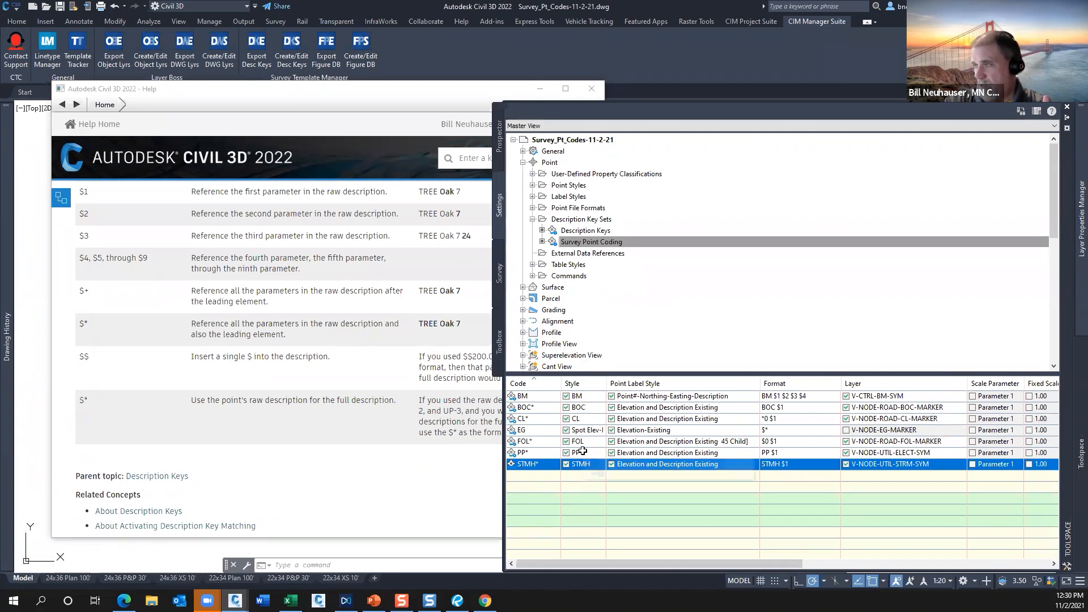
{"action": "left_click", "coordinate": [592, 397]}
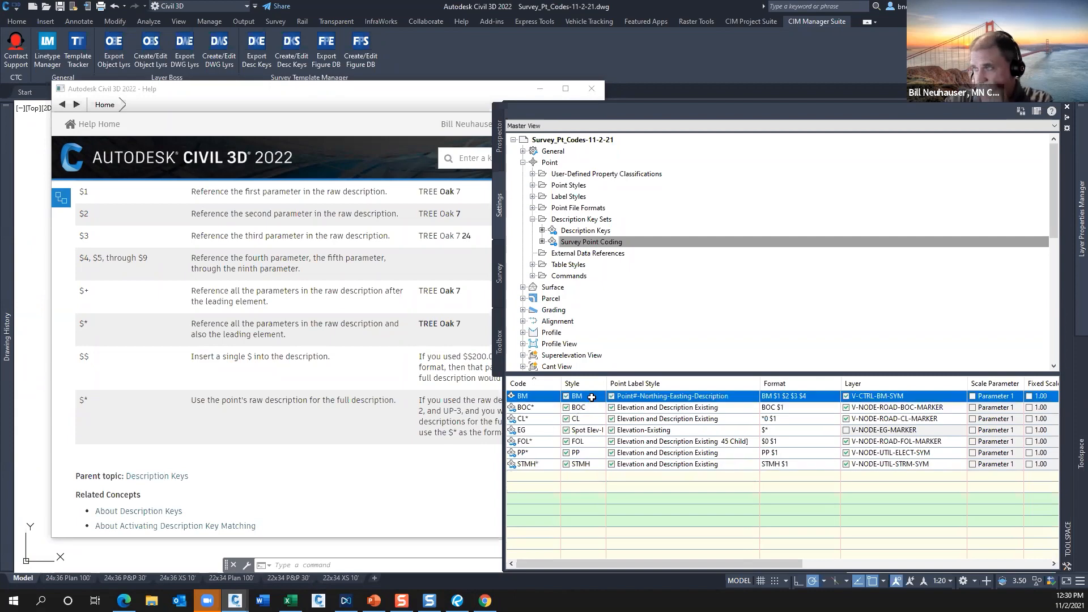
{"action": "left_click", "coordinate": [592, 397]}
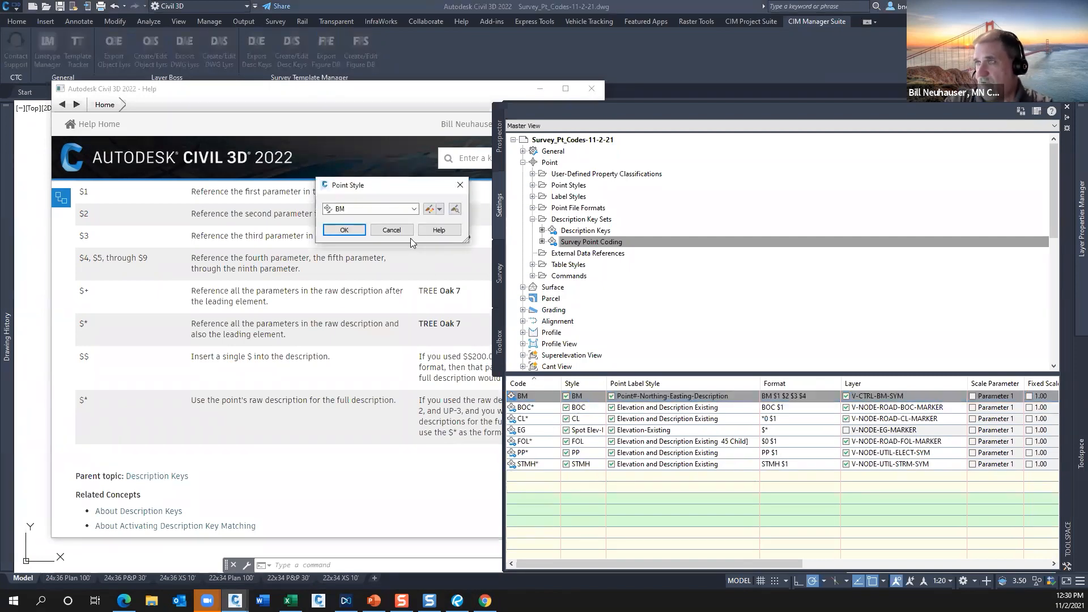
{"action": "left_click", "coordinate": [439, 210]}
{"action": "left_click", "coordinate": [453, 247]}
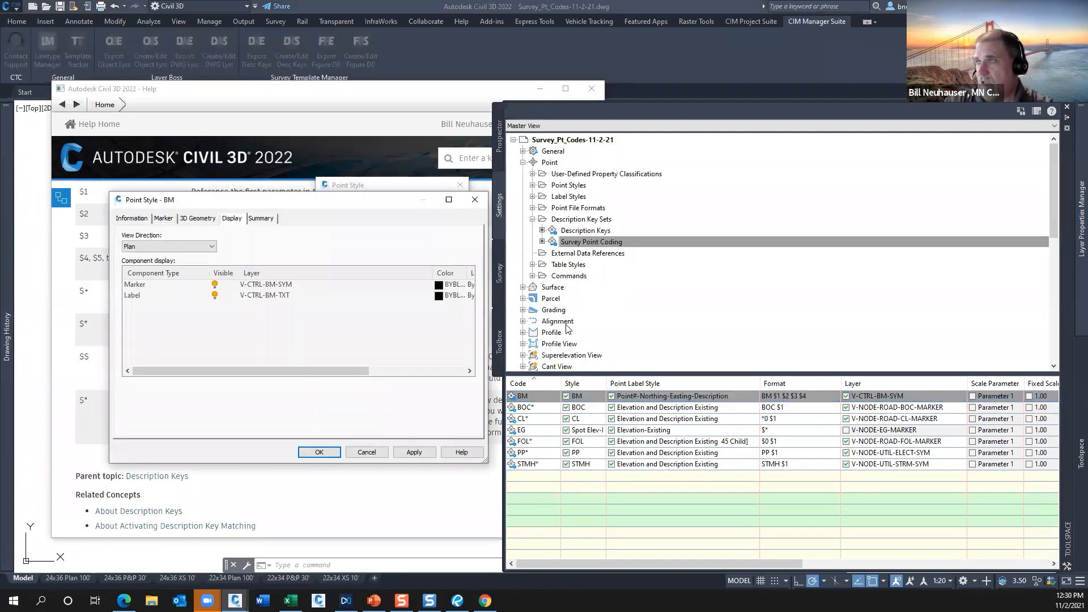
{"action": "left_click_drag", "start_coordinate": [345, 203], "coordinate": [496, 205]}
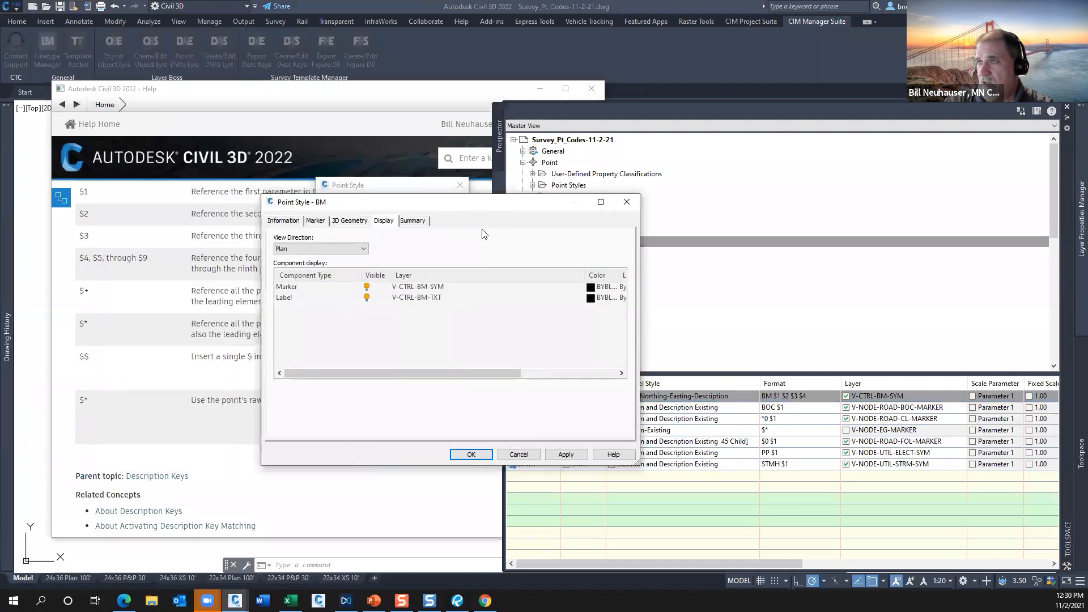
{"action": "left_click", "coordinate": [315, 222]}
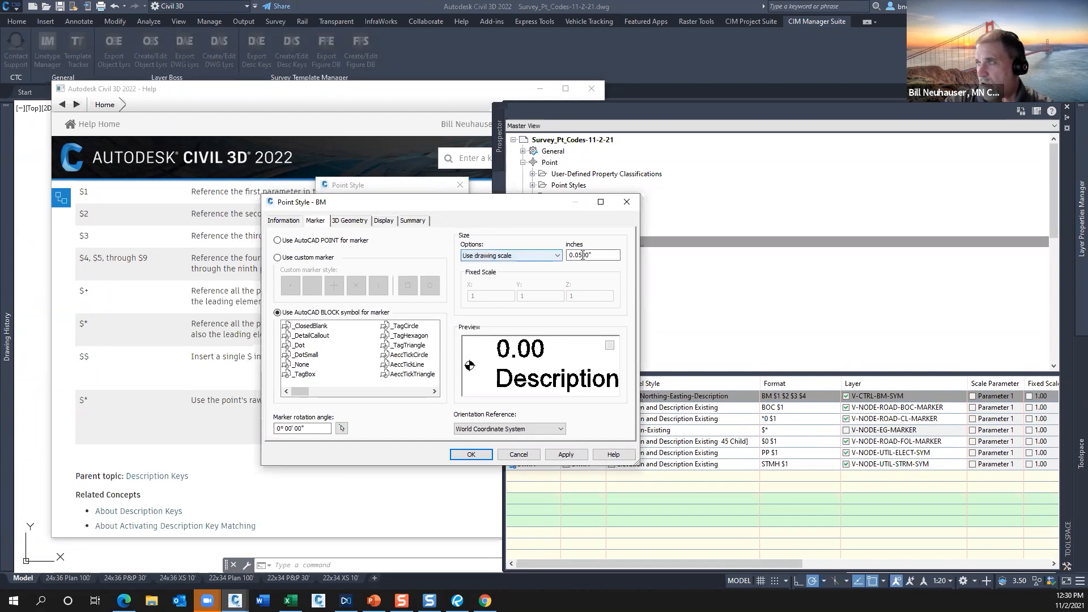
{"action": "left_click_drag", "start_coordinate": [596, 254], "coordinate": [560, 256]}
{"action": "left_click", "coordinate": [545, 255]}
{"action": "left_click", "coordinate": [525, 270]}
{"action": "left_click_drag", "start_coordinate": [594, 255], "coordinate": [567, 258]}
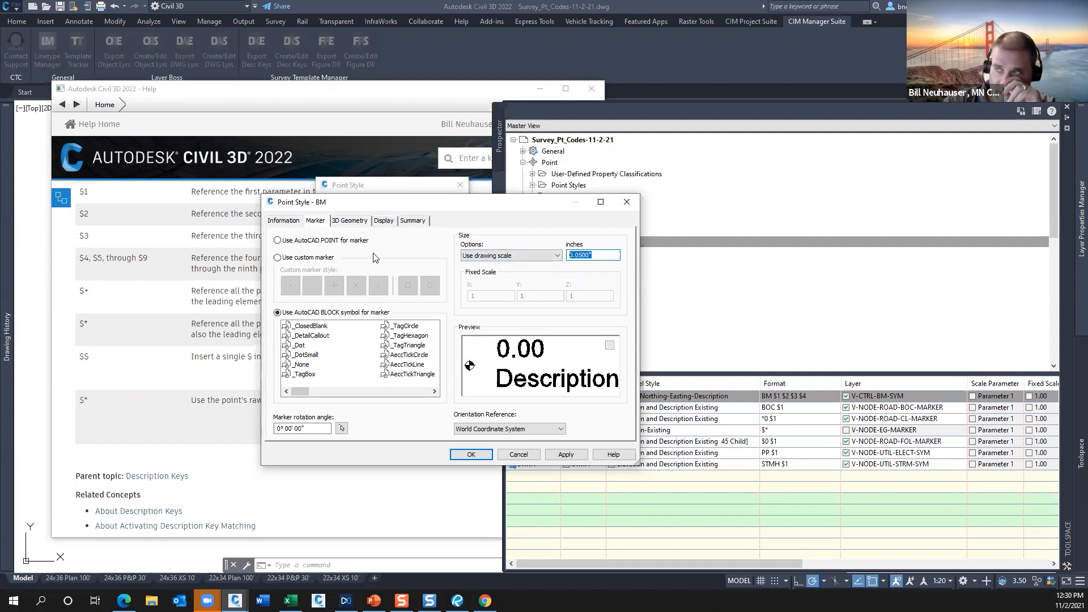
Review the plan-view layers of the BM point style's marker and label components, and close the style.
{"action": "left_click", "coordinate": [383, 220]}
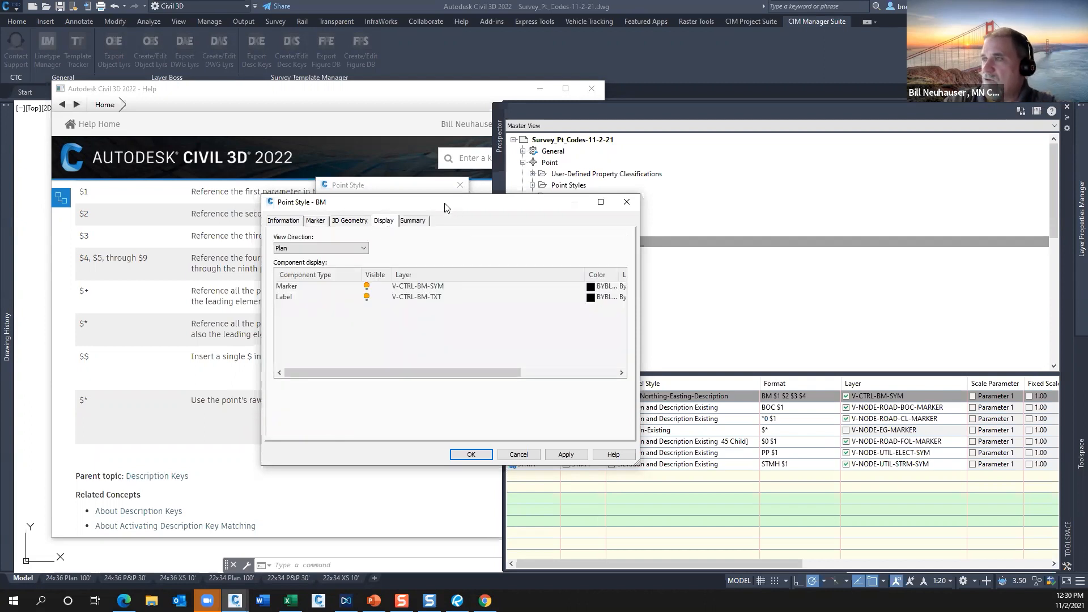
{"action": "left_click_drag", "start_coordinate": [445, 207], "coordinate": [406, 169]}
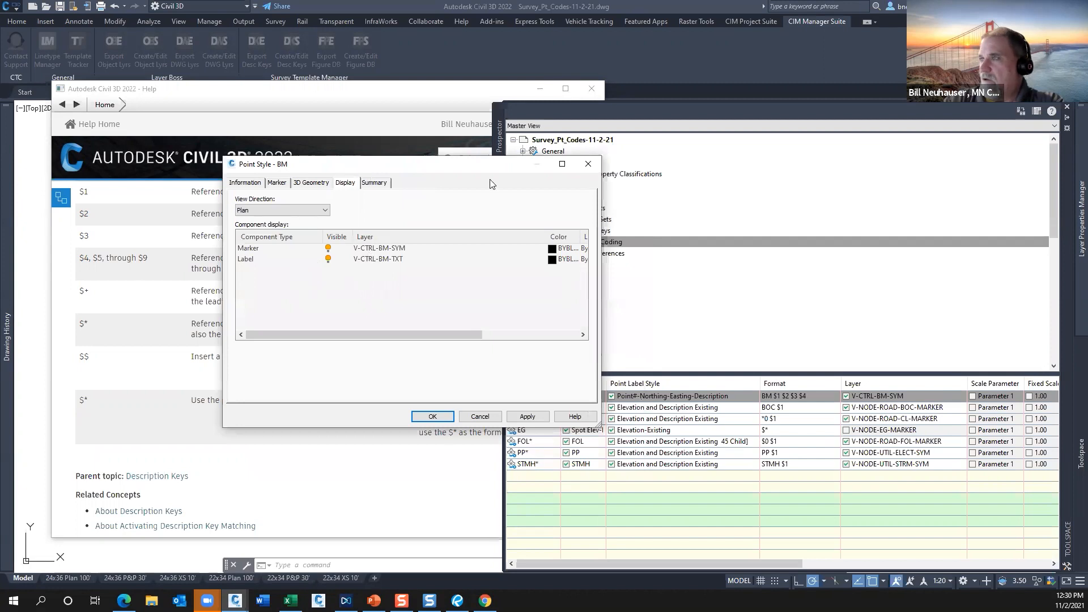
{"action": "left_click_drag", "start_coordinate": [483, 169], "coordinate": [452, 201]}
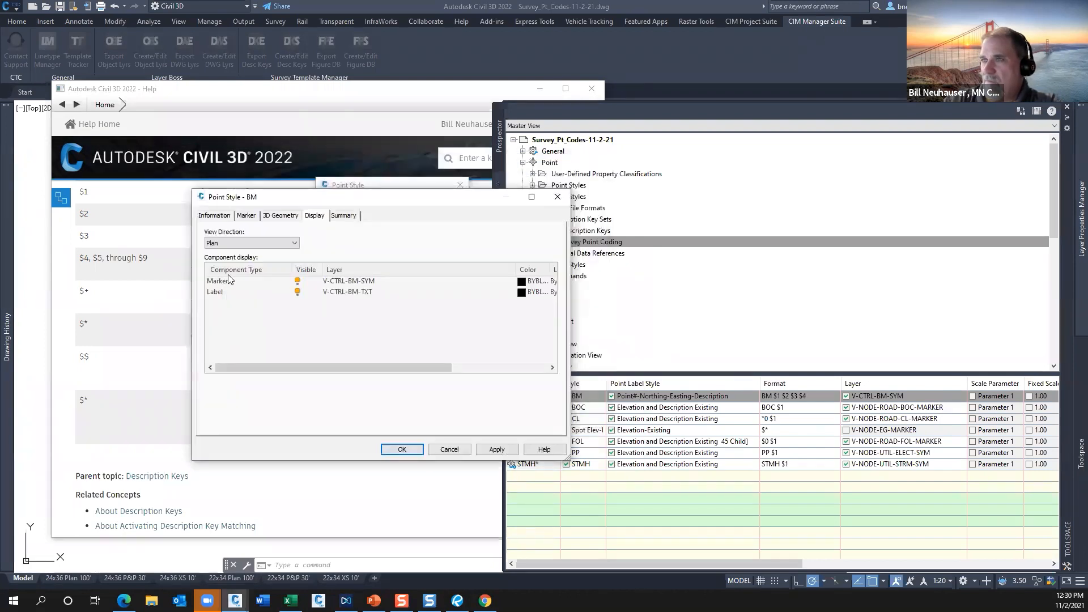
{"action": "left_click", "coordinate": [227, 243]}
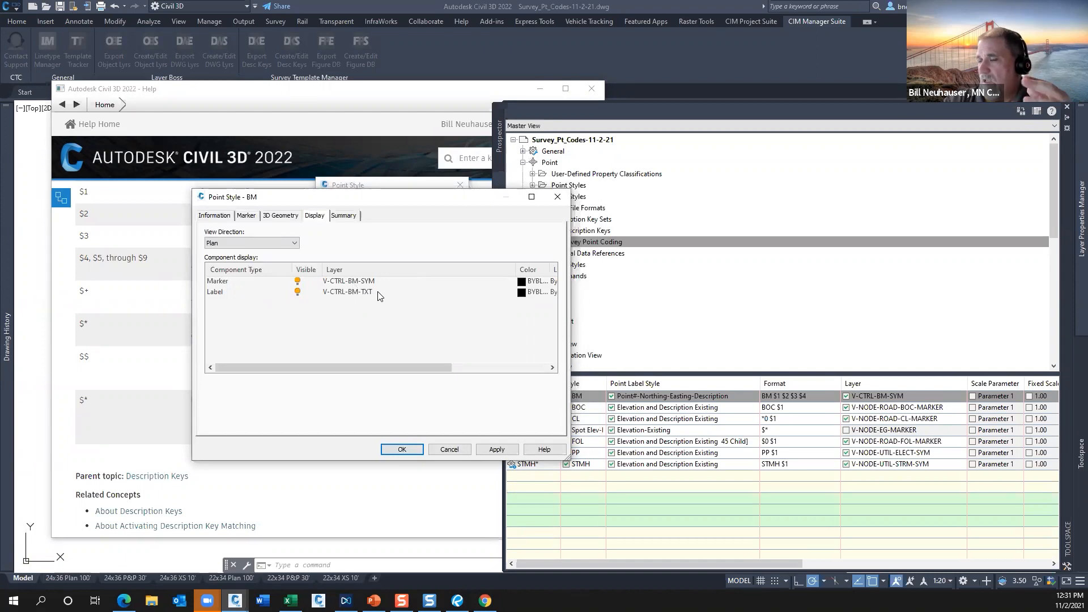
{"action": "left_click", "coordinate": [402, 449]}
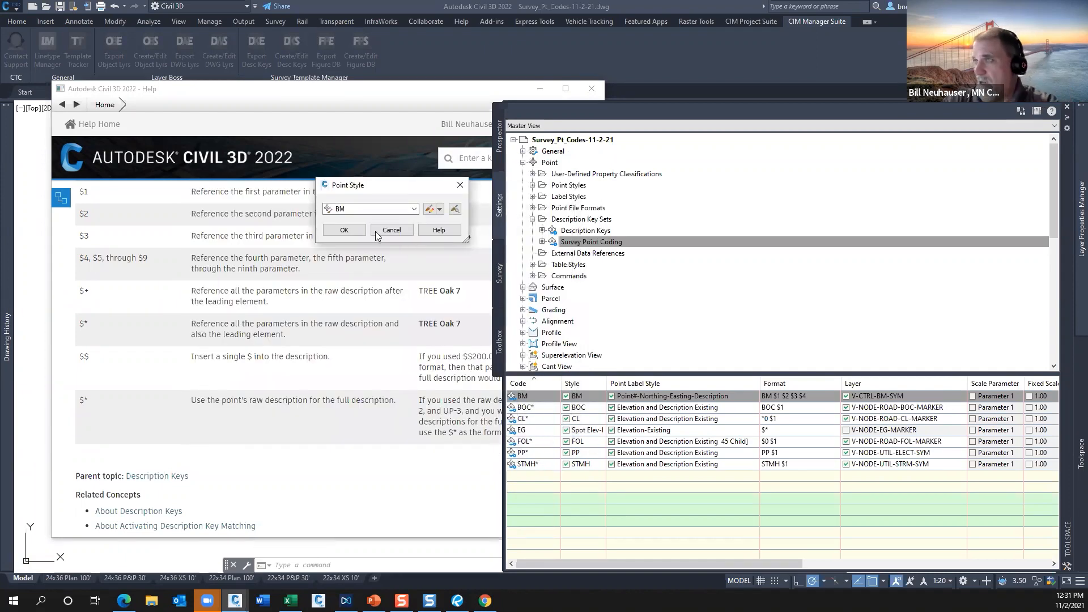
{"action": "left_click", "coordinate": [344, 230]}
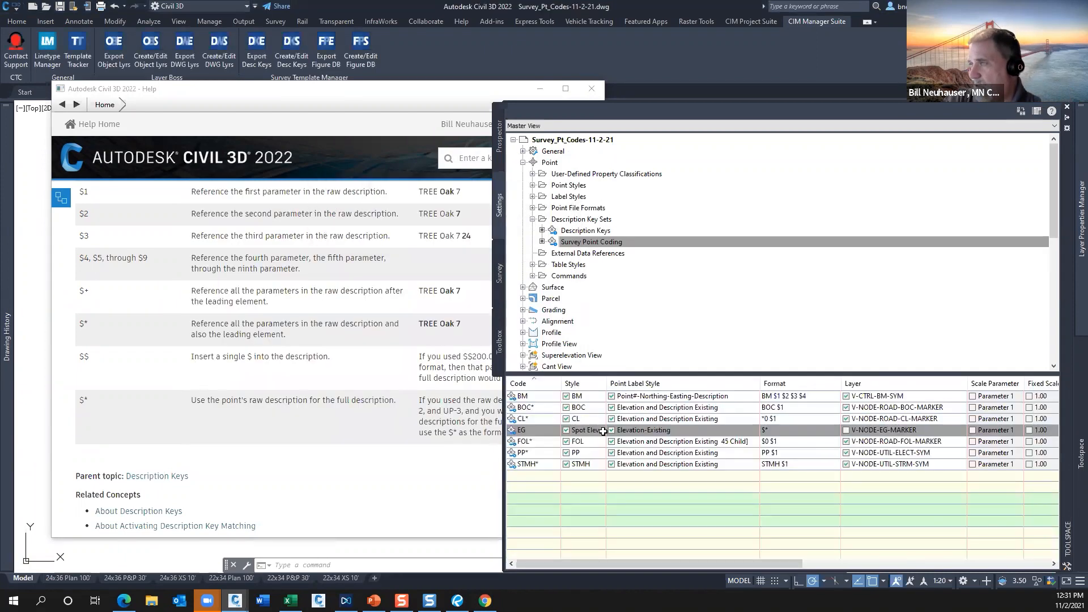
Open the CL* description key's point style for editing and examine its custom marker and drawing-scale size.
{"action": "left_click", "coordinate": [590, 421]}
{"action": "left_click", "coordinate": [590, 421]}
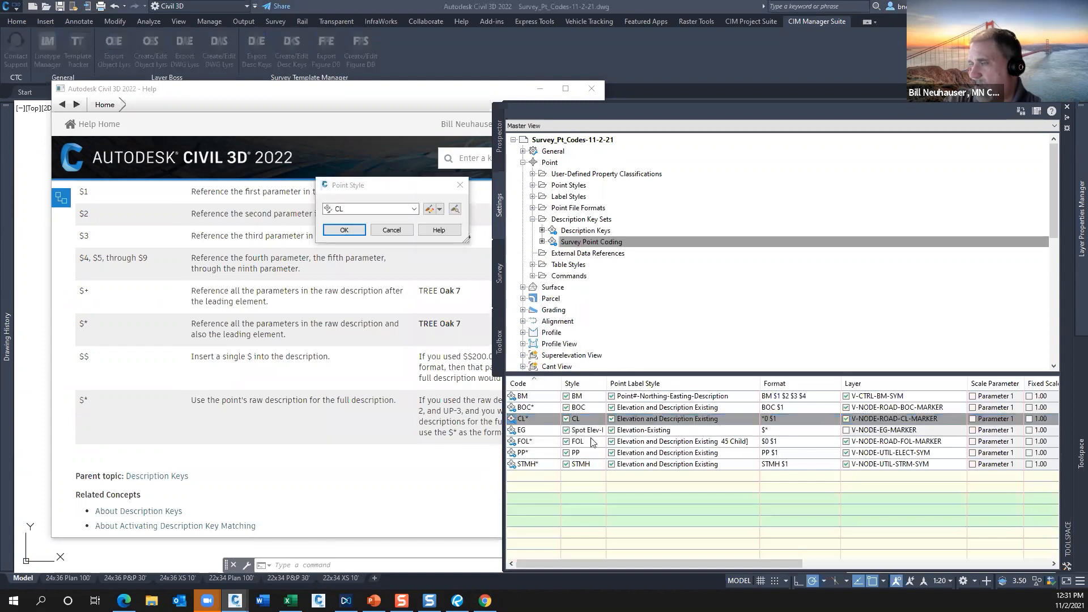
{"action": "left_click", "coordinate": [440, 209]}
{"action": "left_click", "coordinate": [465, 245]}
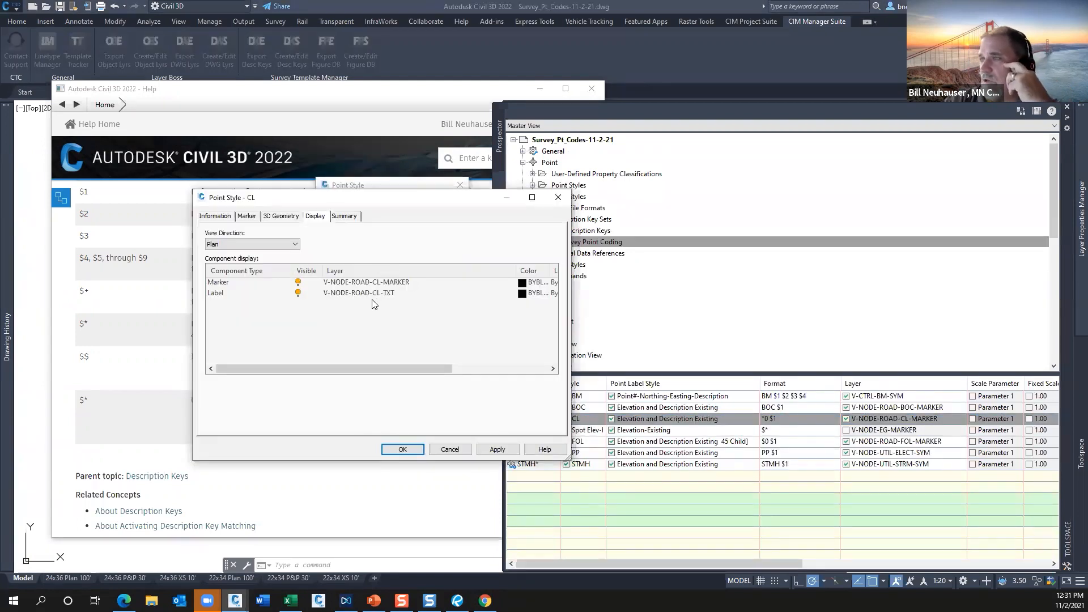
{"action": "left_click", "coordinate": [247, 215]}
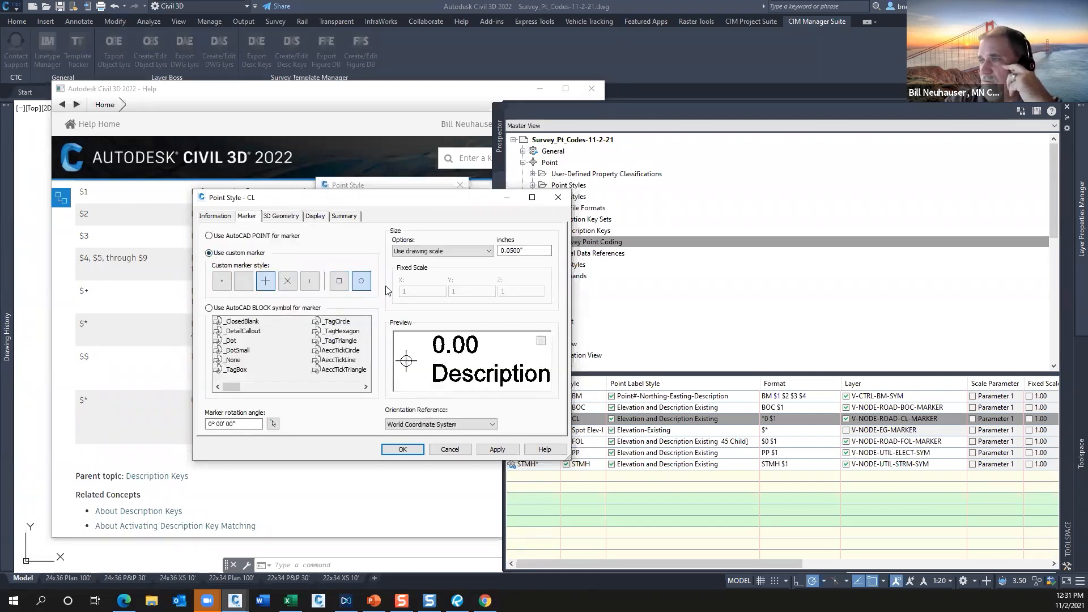
{"action": "double_click", "coordinate": [501, 251]}
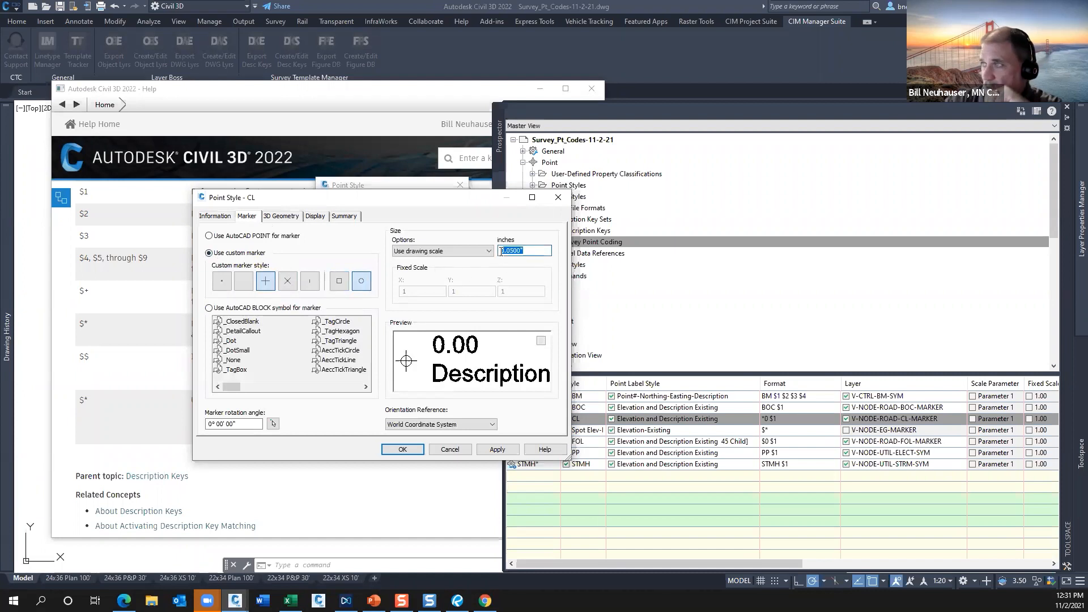
Compare the CL style's marker and label component layers with the key's layer, and close the style and minimize the help window.
{"action": "left_click", "coordinate": [316, 216]}
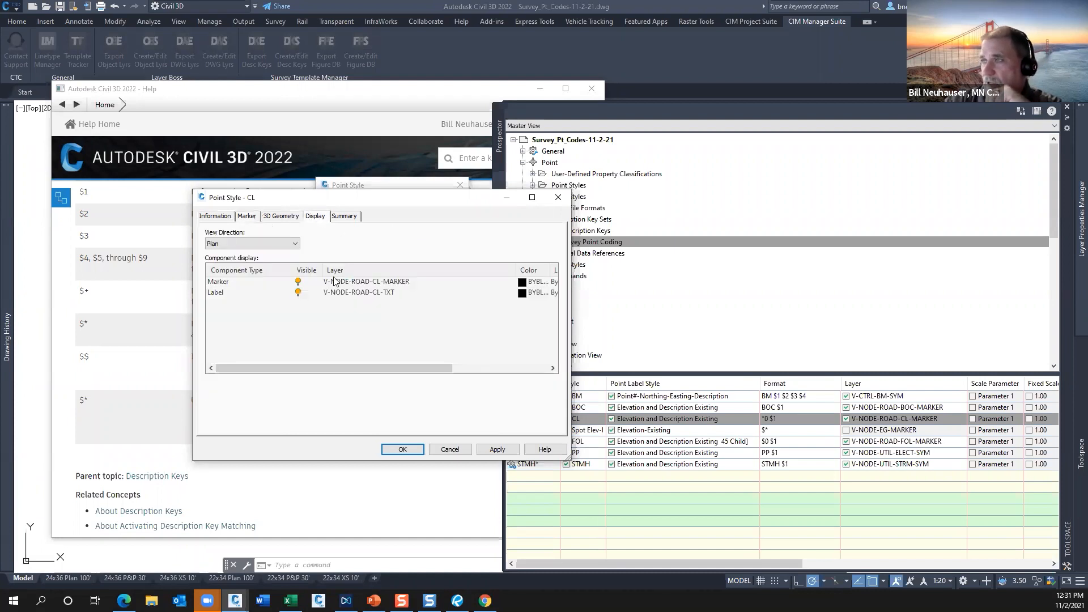
{"action": "left_click", "coordinate": [222, 282]}
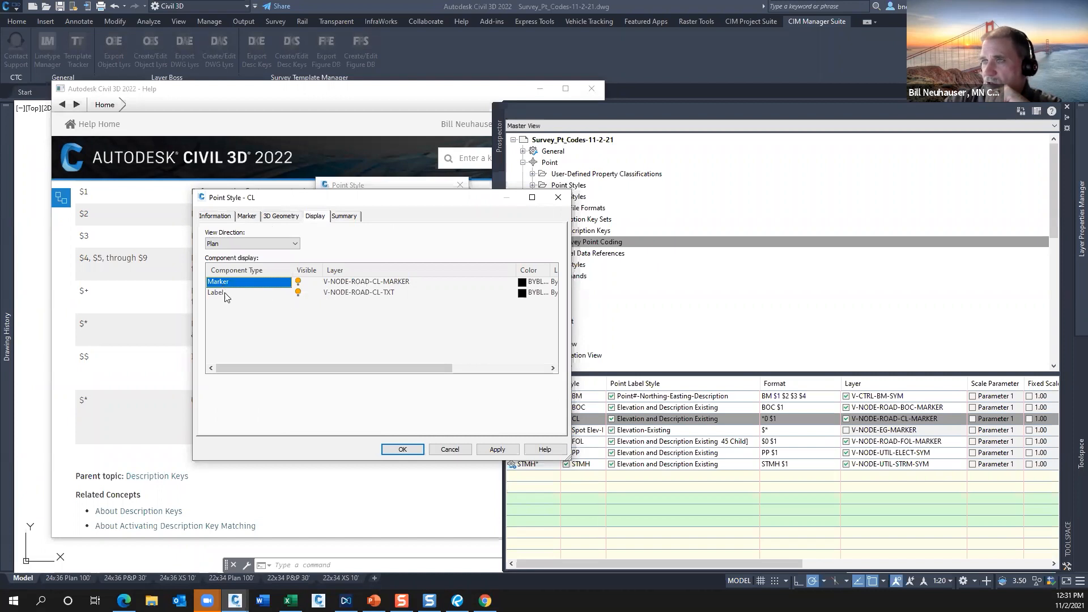
{"action": "left_click", "coordinate": [226, 295]}
{"action": "left_click", "coordinate": [232, 284]}
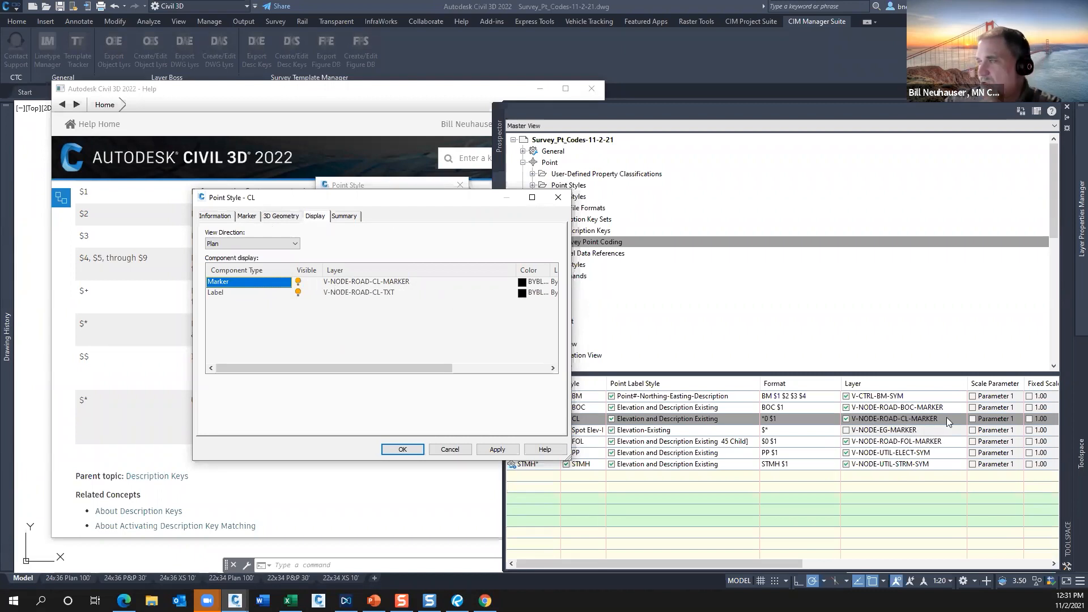
{"action": "left_click", "coordinate": [402, 449]}
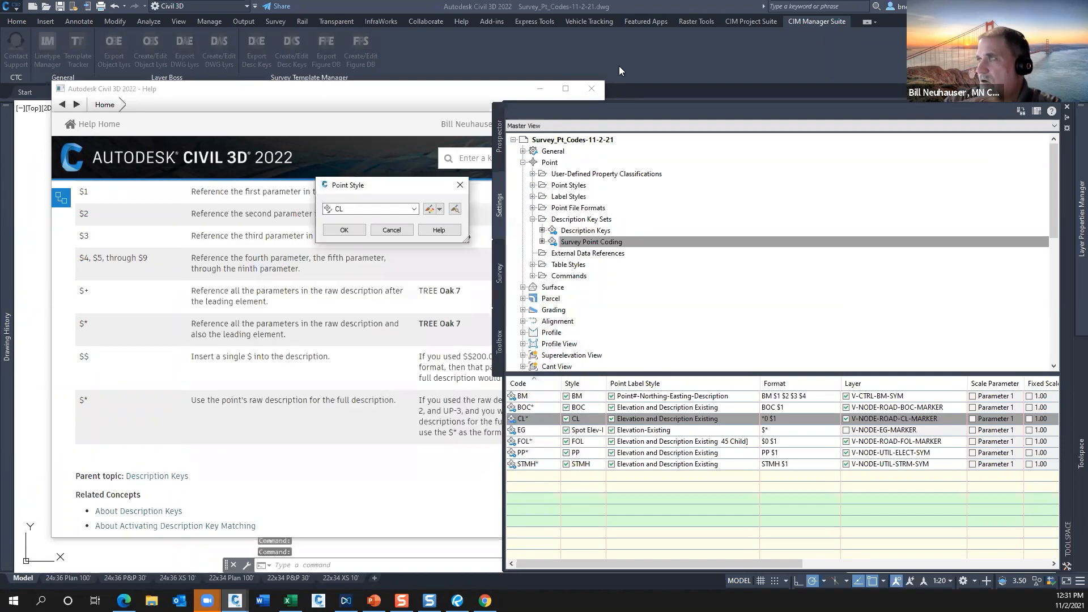
{"action": "left_click", "coordinate": [540, 89]}
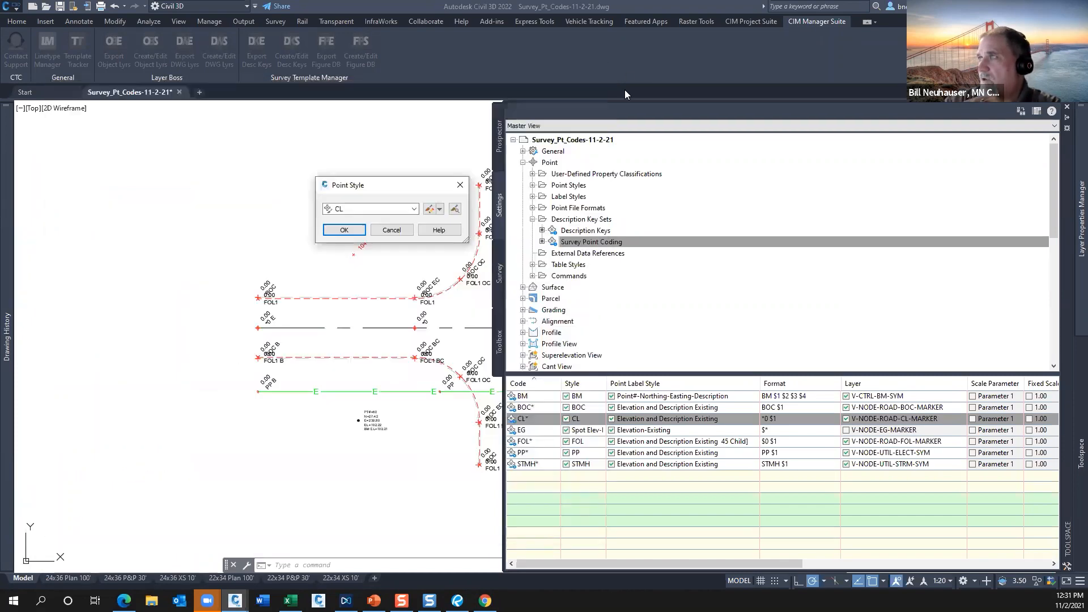
{"action": "left_click", "coordinate": [344, 229]}
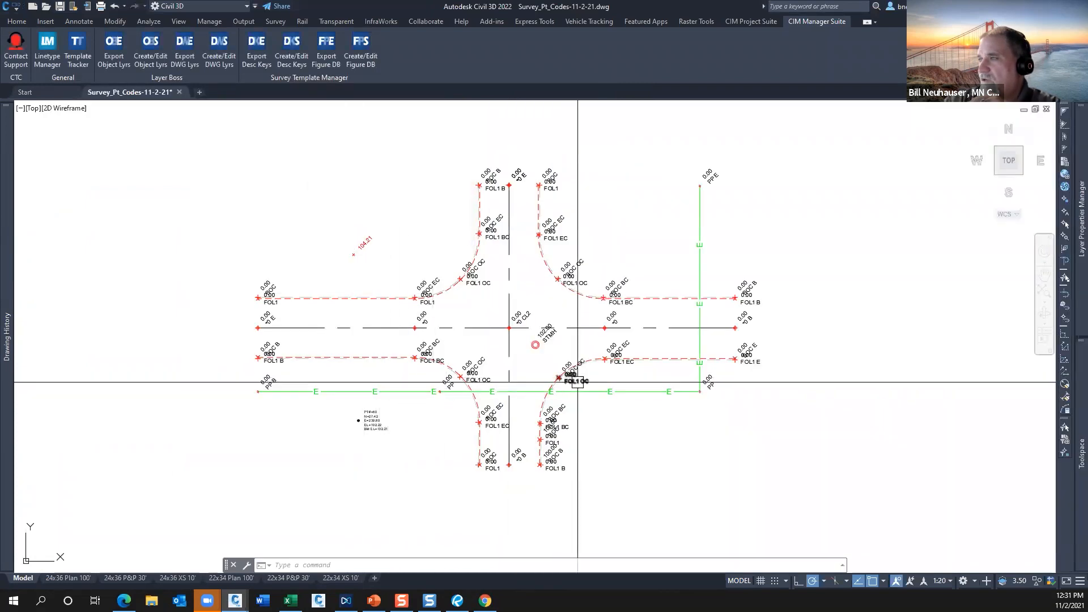
Isolate the layer of the BOC BC point at the lower-left curve with LAYISO, and undo the isolation.
{"action": "scroll", "coordinate": [474, 363], "scroll_direction": "up", "scroll_amount": 3}
{"action": "middle_click_drag", "start_coordinate": [261, 365], "coordinate": [334, 339]}
{"action": "type", "text": "layi"}
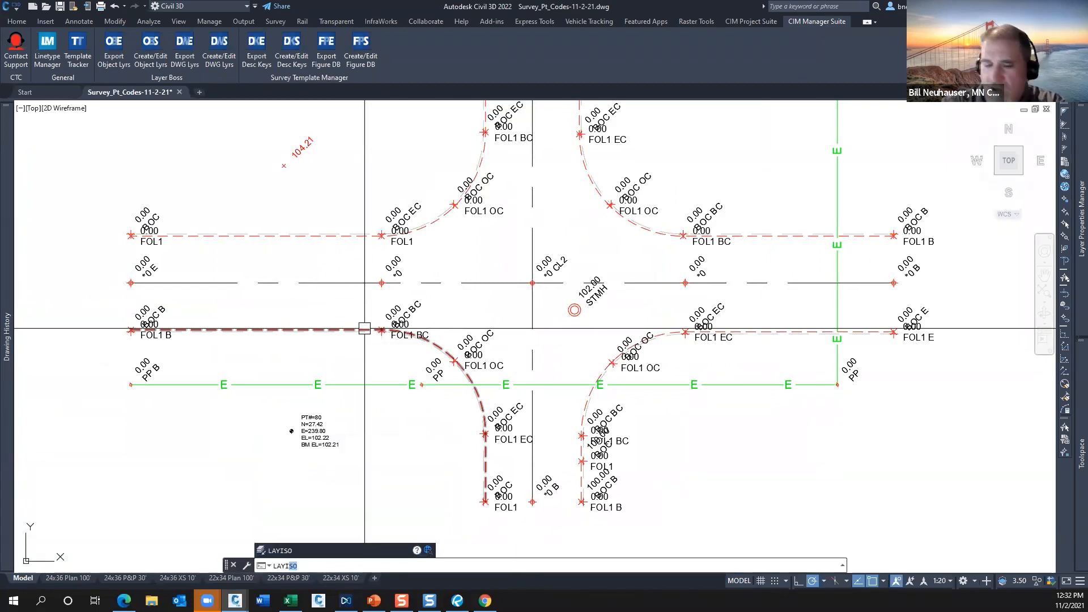
{"action": "key", "text": "Return"}
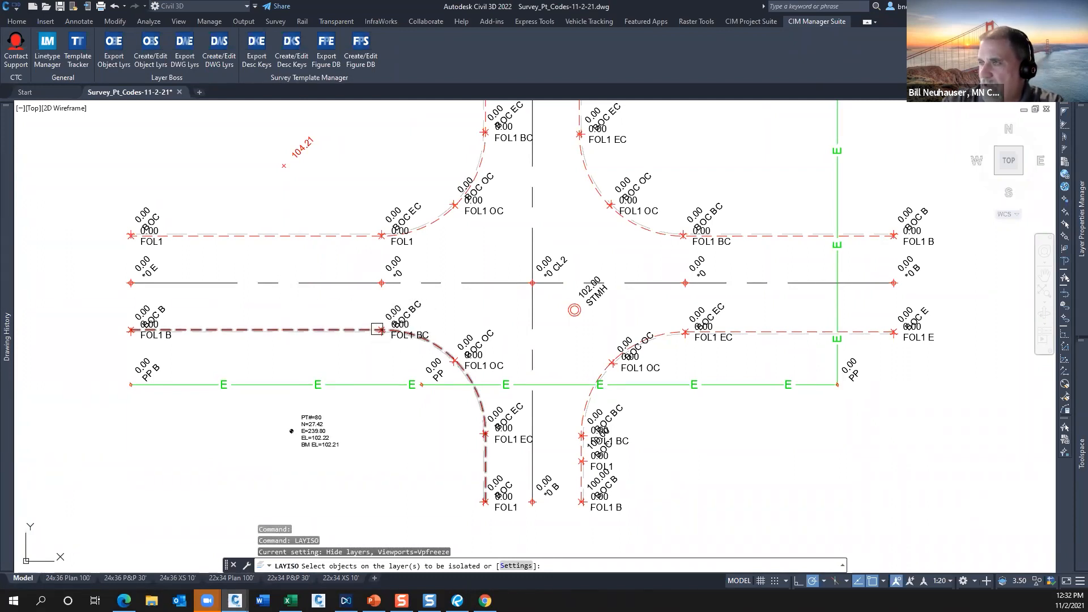
{"action": "left_click", "coordinate": [420, 307]}
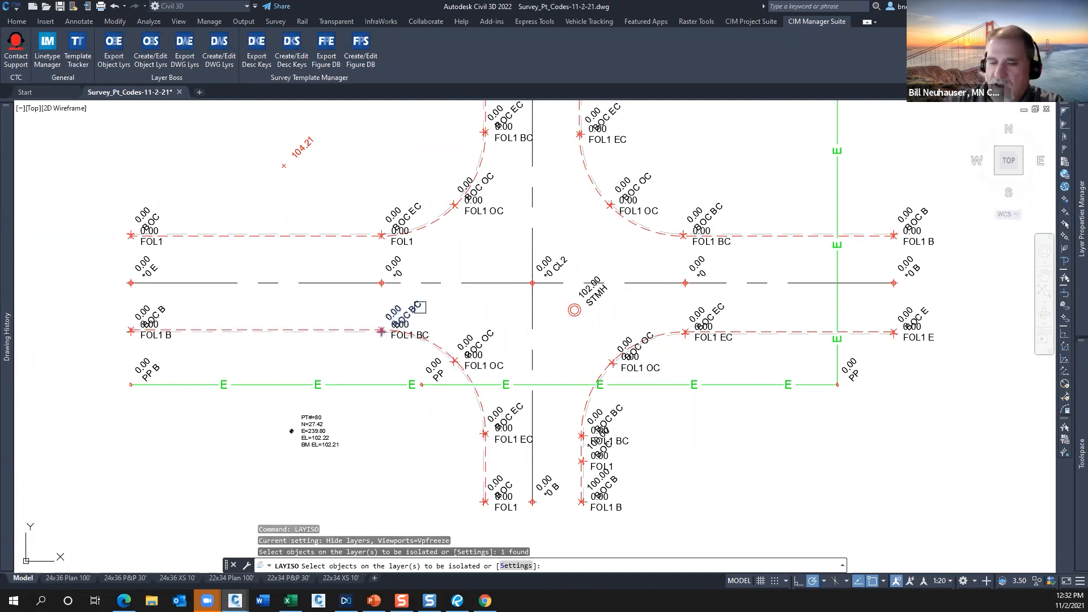
{"action": "key", "text": "Return"}
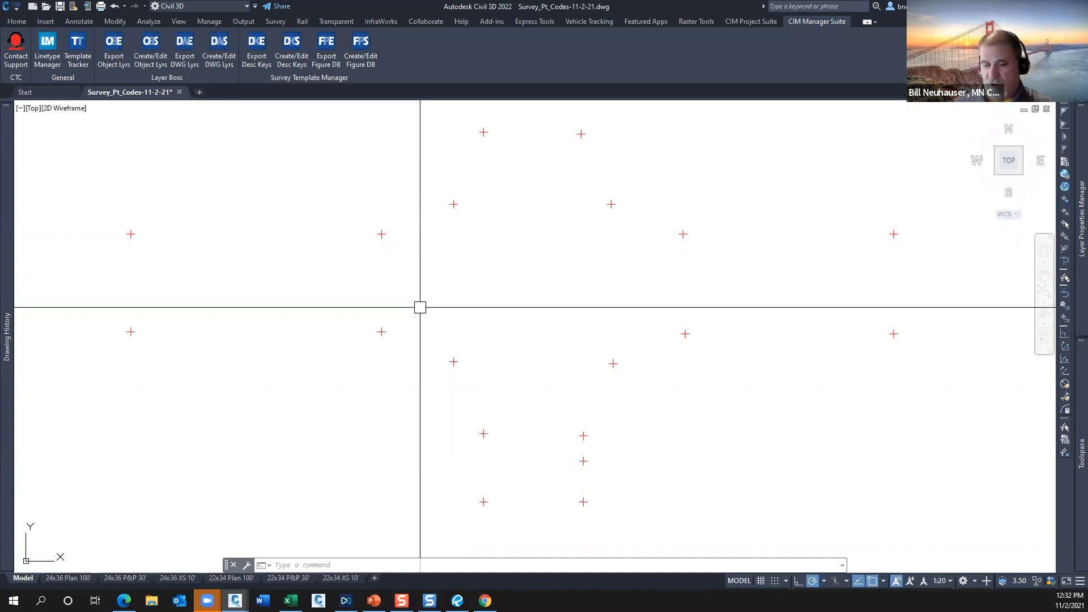
{"action": "type", "text": "u"}
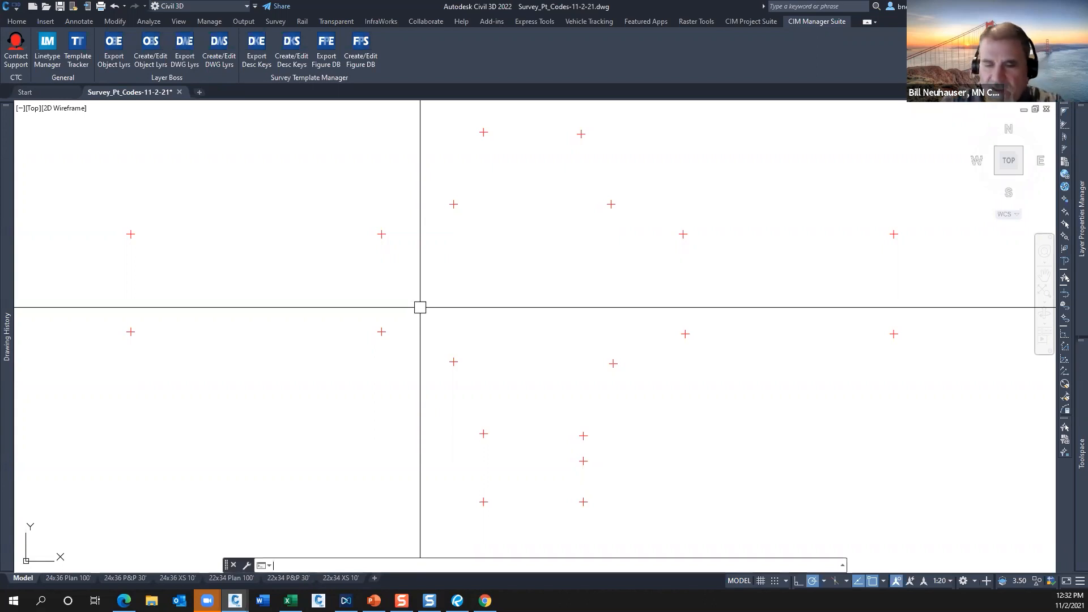
{"action": "key", "text": "Return"}
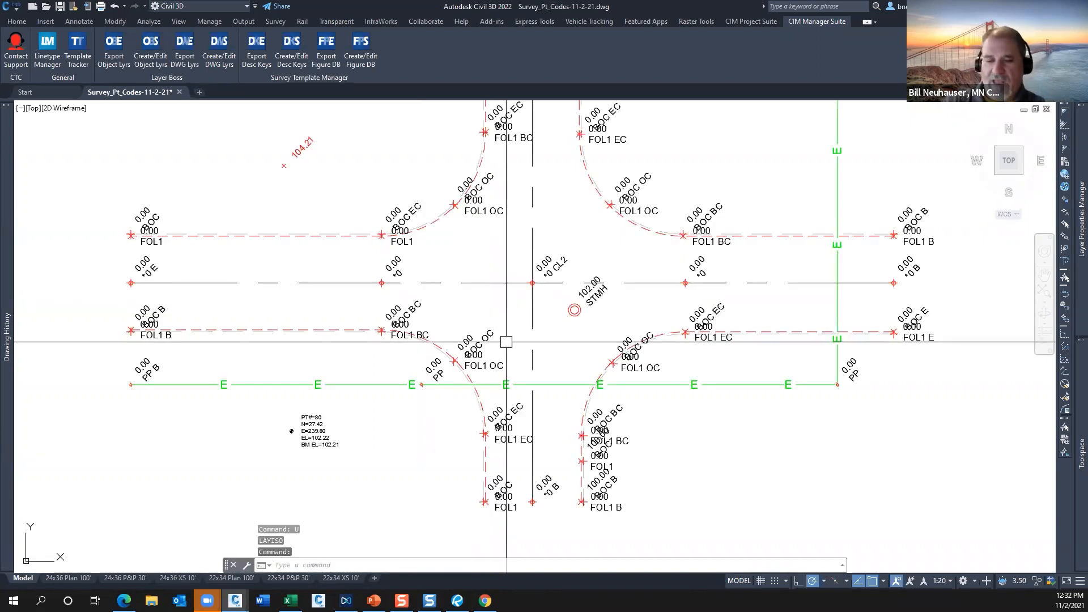
Isolate the layer of the STMH manhole point with LAYISO, and undo the isolation.
{"action": "type", "text": "layi"}
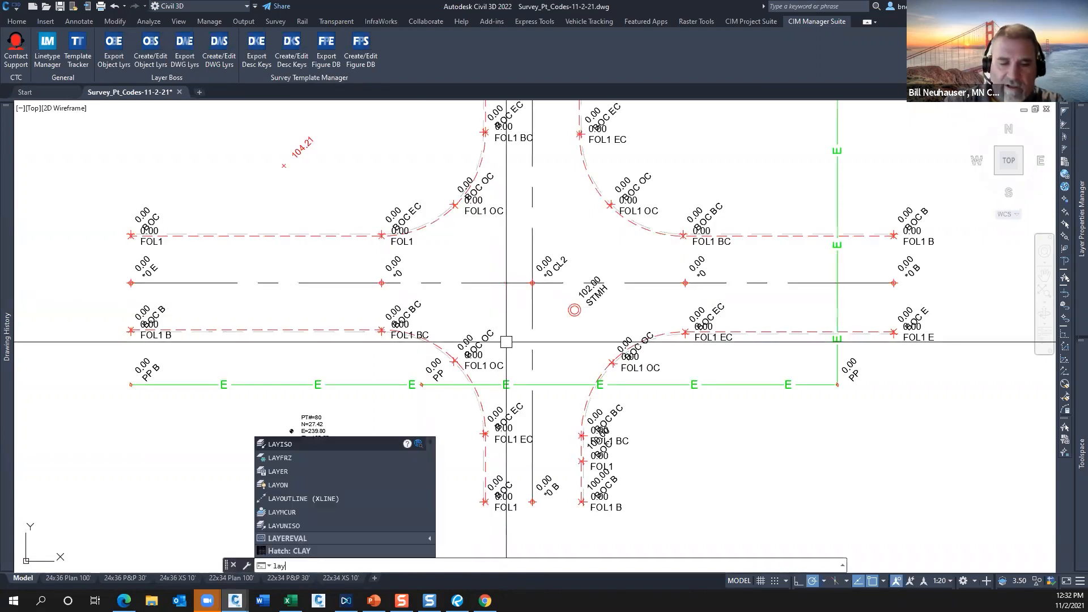
{"action": "key", "text": "Return"}
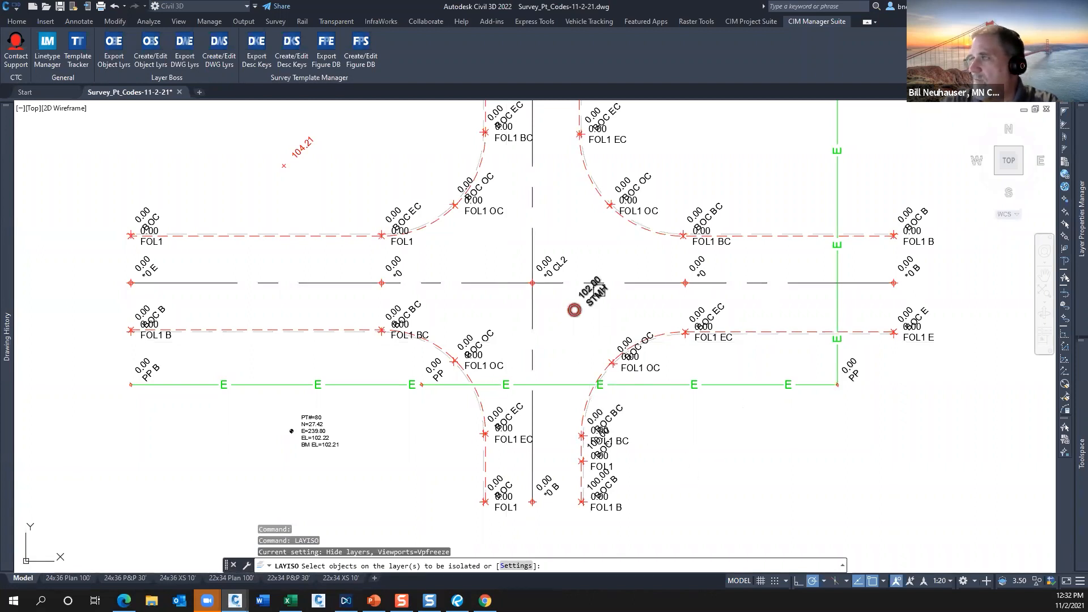
{"action": "left_click", "coordinate": [590, 294]}
{"action": "key", "text": "Return"}
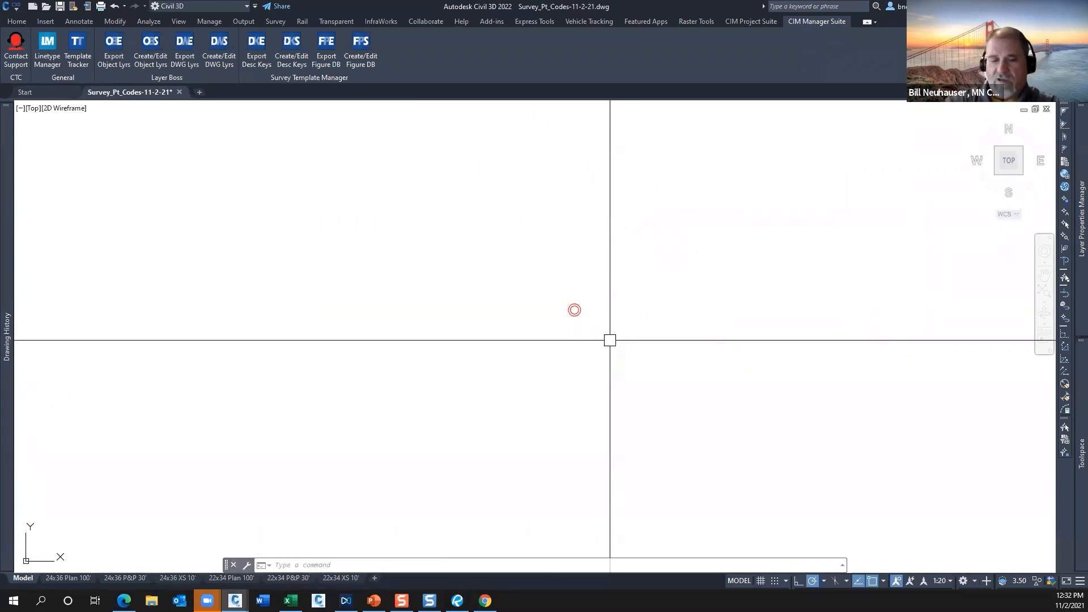
{"action": "type", "text": "u"}
{"action": "key", "text": "Return"}
Open the BM description key's point label style for editing, examine its general layer setting, and cancel without changes.
{"action": "mouse_move", "coordinate": [1076, 433]}
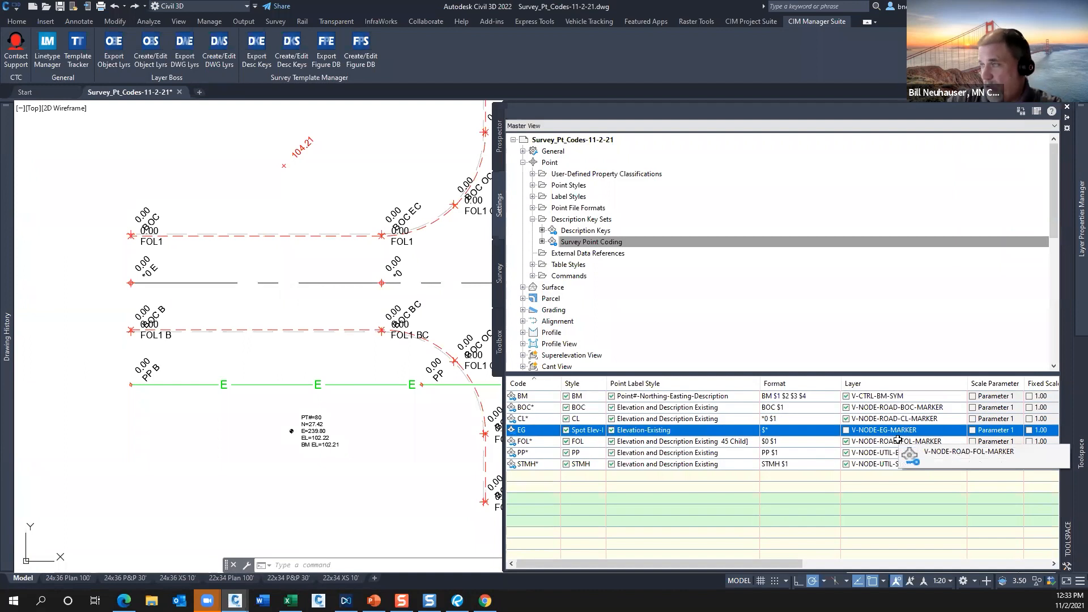
{"action": "left_click", "coordinate": [649, 398]}
{"action": "left_click", "coordinate": [649, 398]}
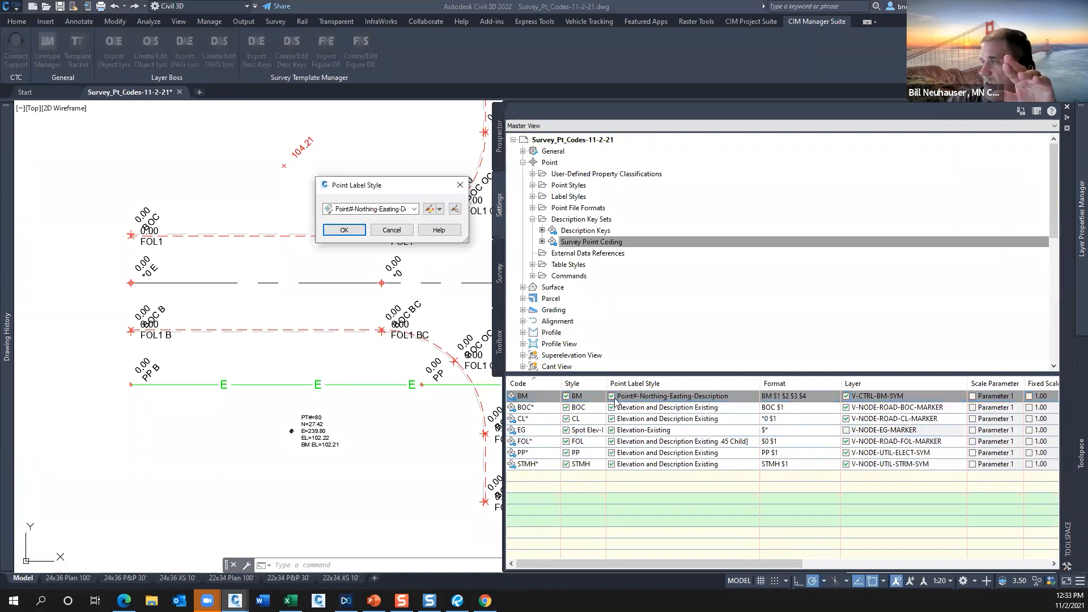
{"action": "left_click", "coordinate": [441, 212]}
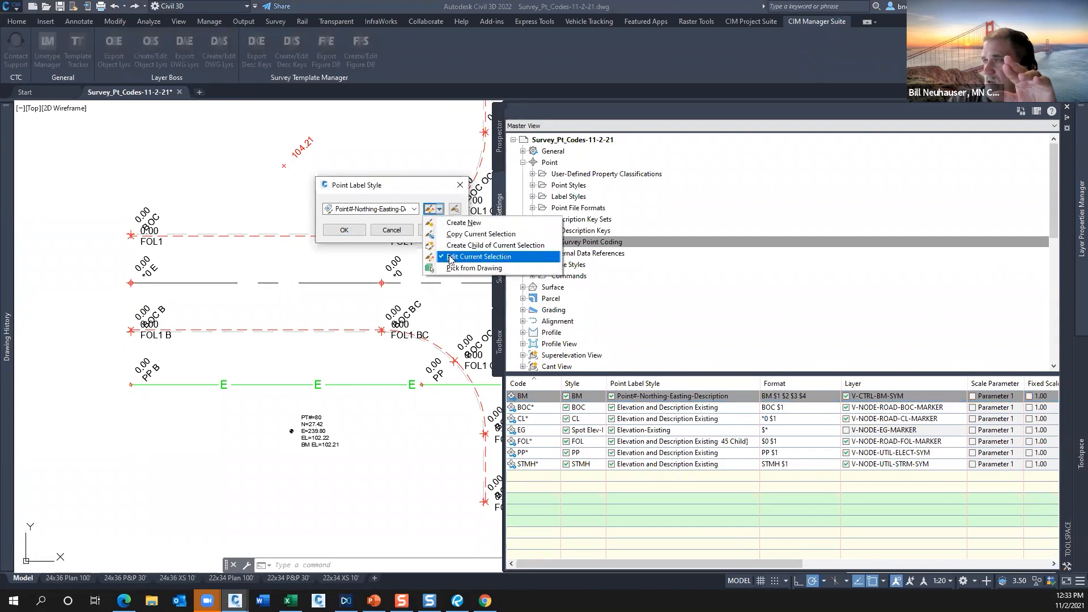
{"action": "left_click", "coordinate": [451, 258]}
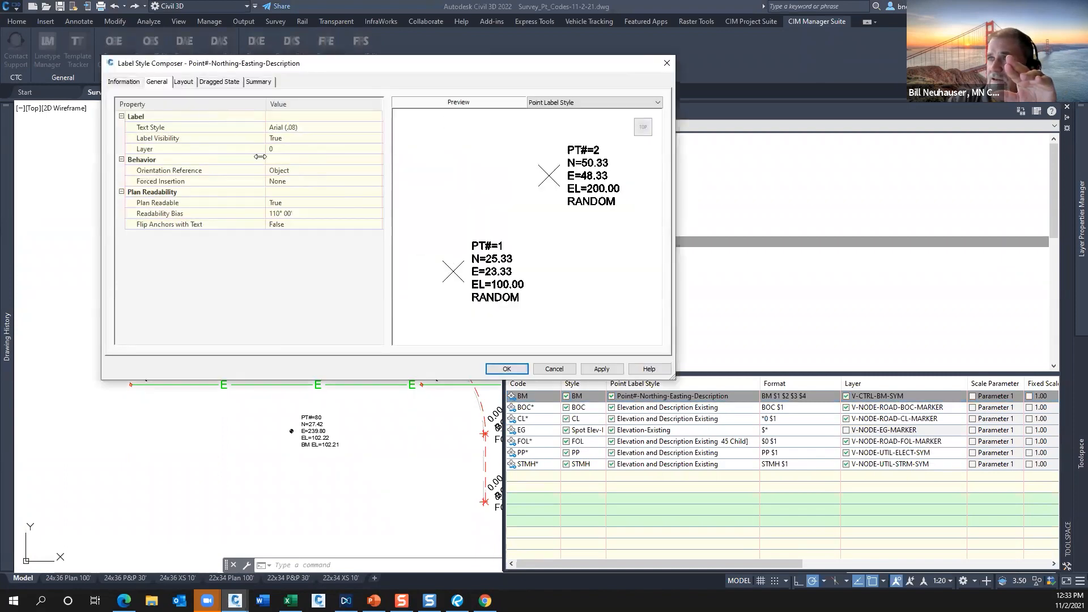
{"action": "left_click", "coordinate": [290, 150]}
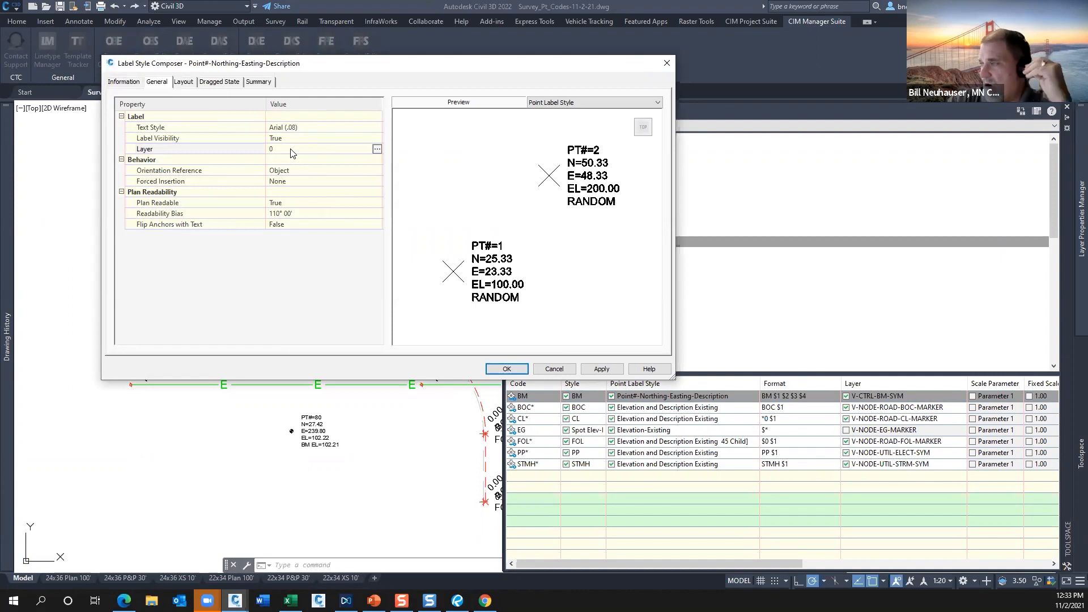
{"action": "left_click_drag", "start_coordinate": [445, 63], "coordinate": [419, 36]}
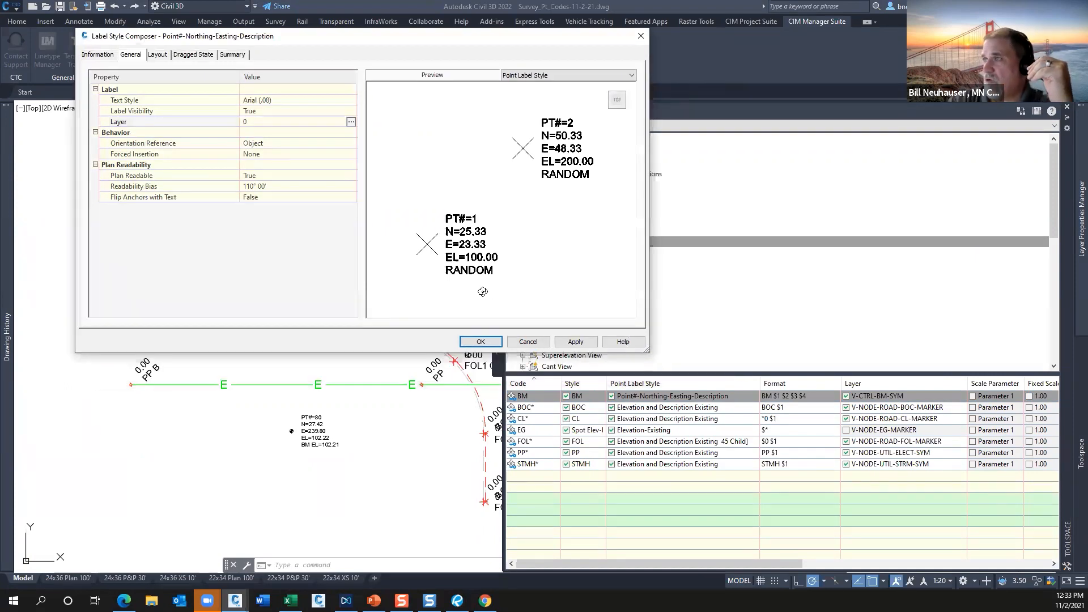
{"action": "left_click", "coordinate": [528, 343]}
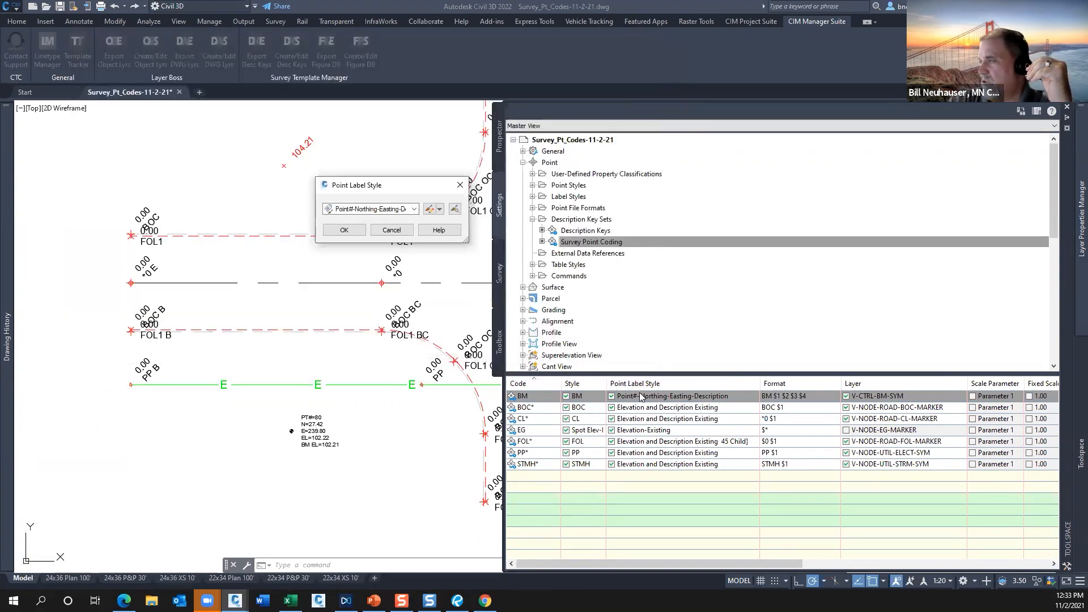
{"action": "left_click", "coordinate": [392, 229]}
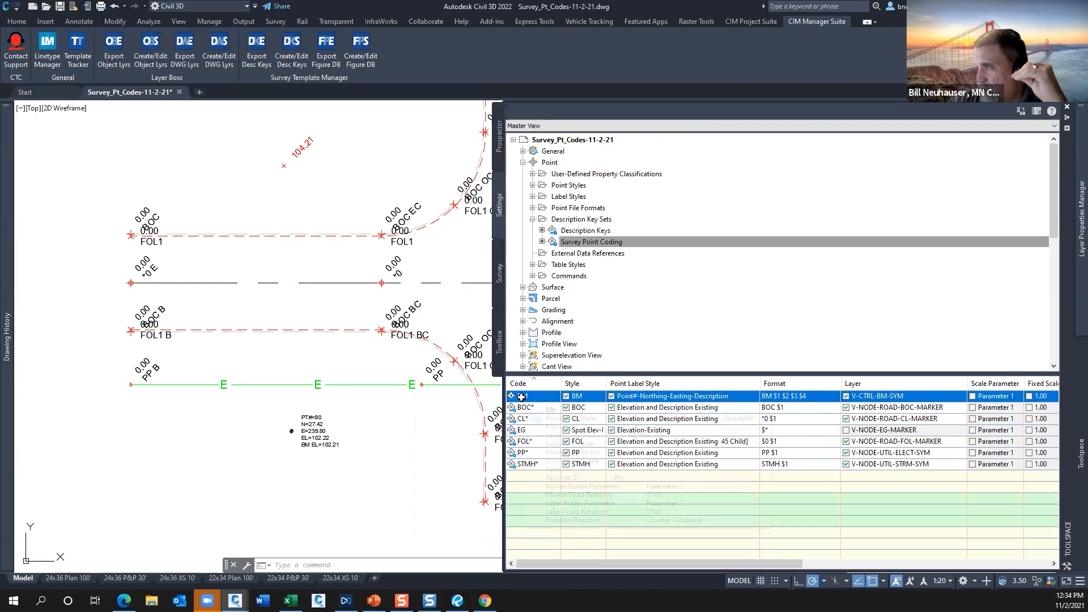
Open the BM key's Point#-Northing-Easting-Description label style for editing and open the contents of its text component.
{"action": "left_click", "coordinate": [705, 396]}
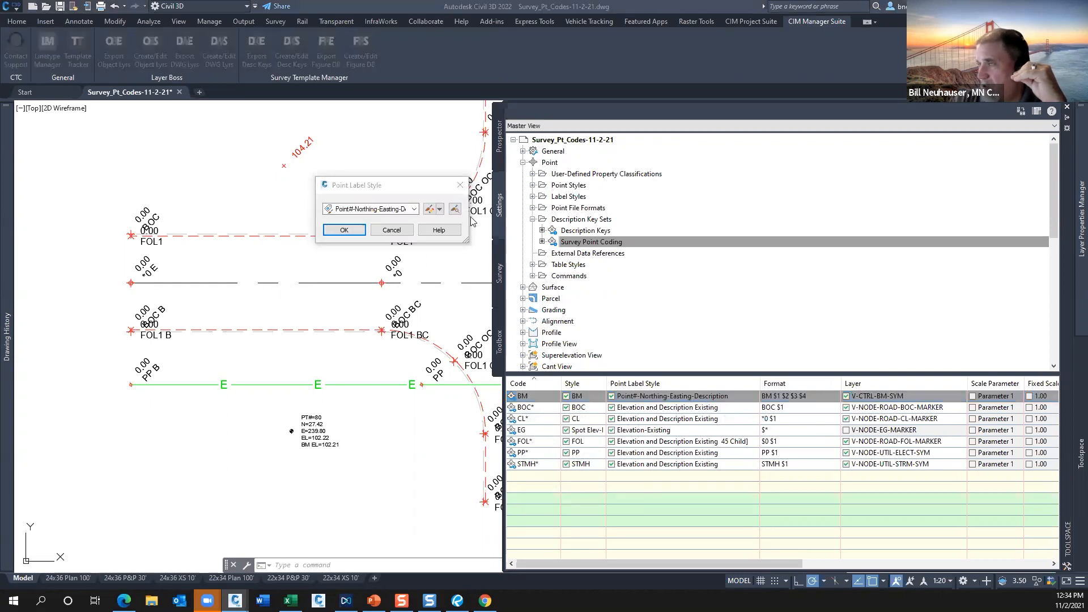
{"action": "left_click", "coordinate": [439, 209]}
{"action": "left_click", "coordinate": [464, 257]}
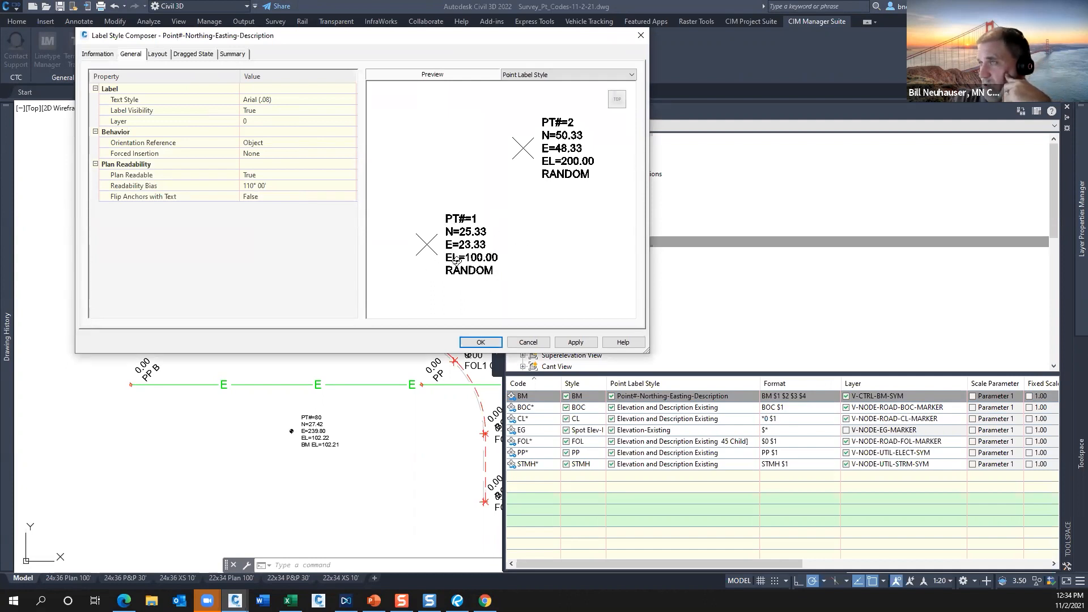
{"action": "left_click", "coordinate": [157, 54]}
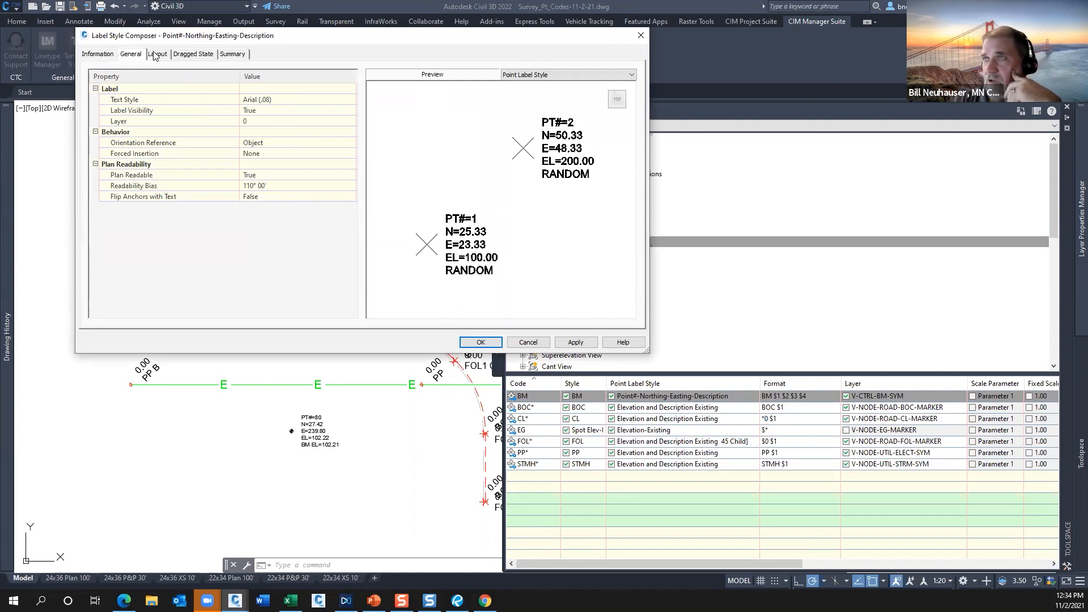
{"action": "left_click", "coordinate": [342, 176]}
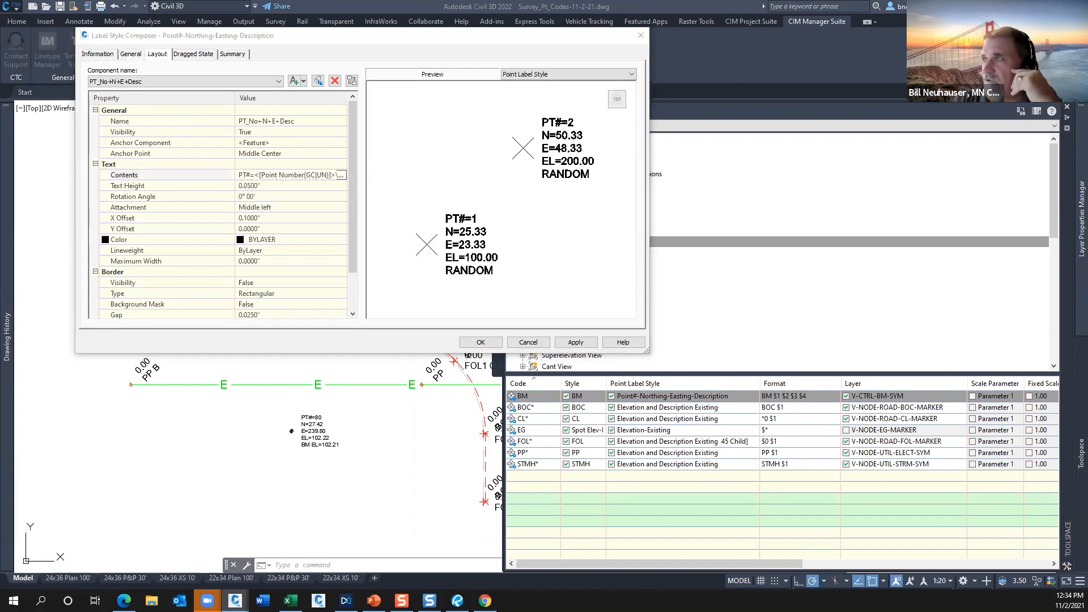
Examine the point number, northing, easting, elevation and full description fields with their text prefixes, and cancel the text editor.
{"action": "left_click", "coordinate": [462, 177]}
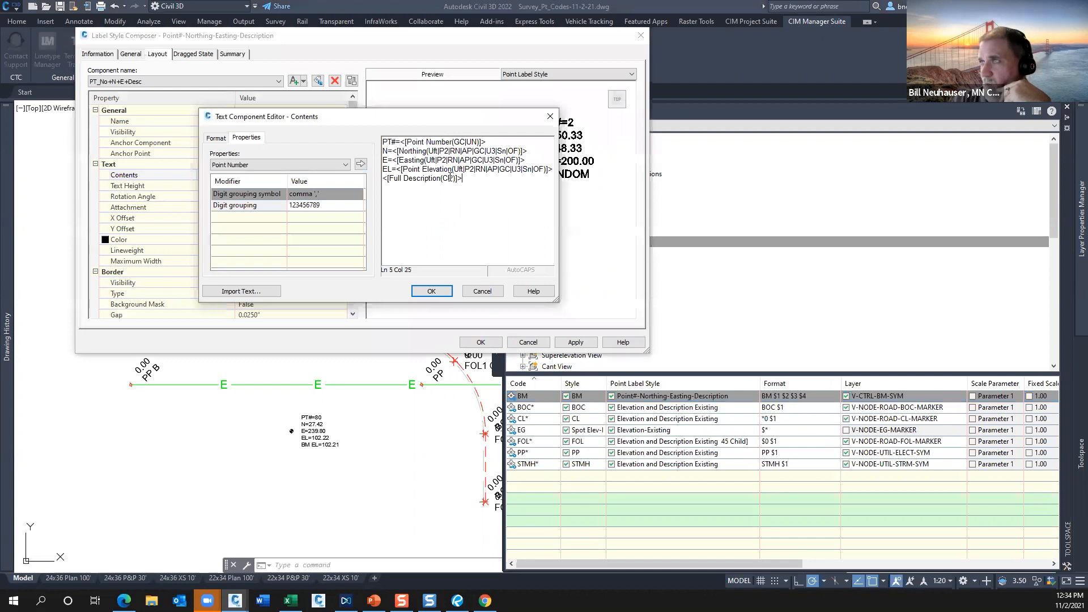
{"action": "left_click", "coordinate": [442, 169]}
{"action": "left_click", "coordinate": [440, 150]}
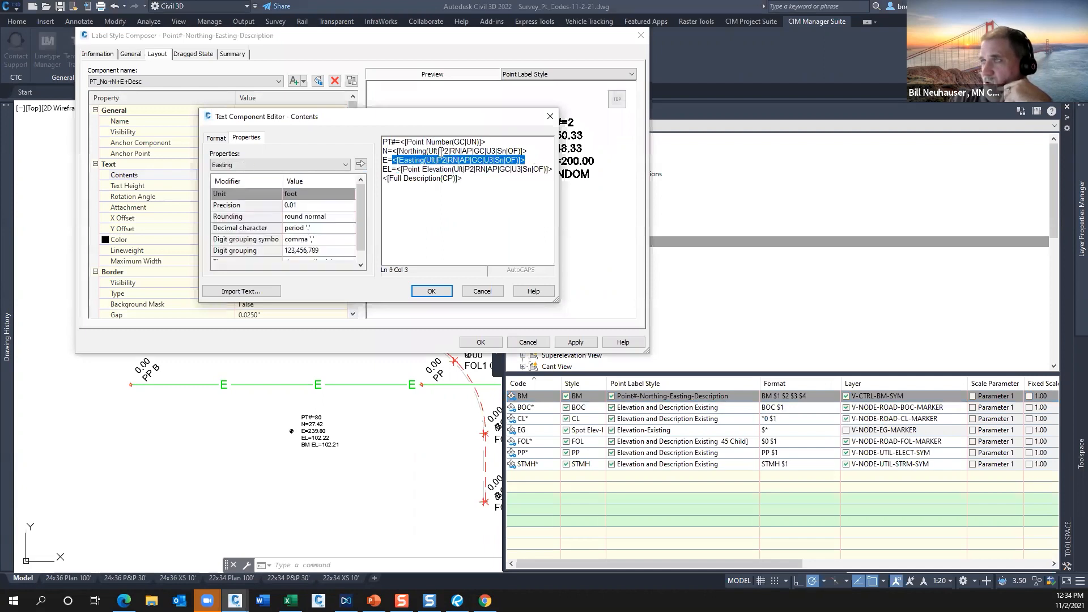
{"action": "left_click", "coordinate": [401, 142]}
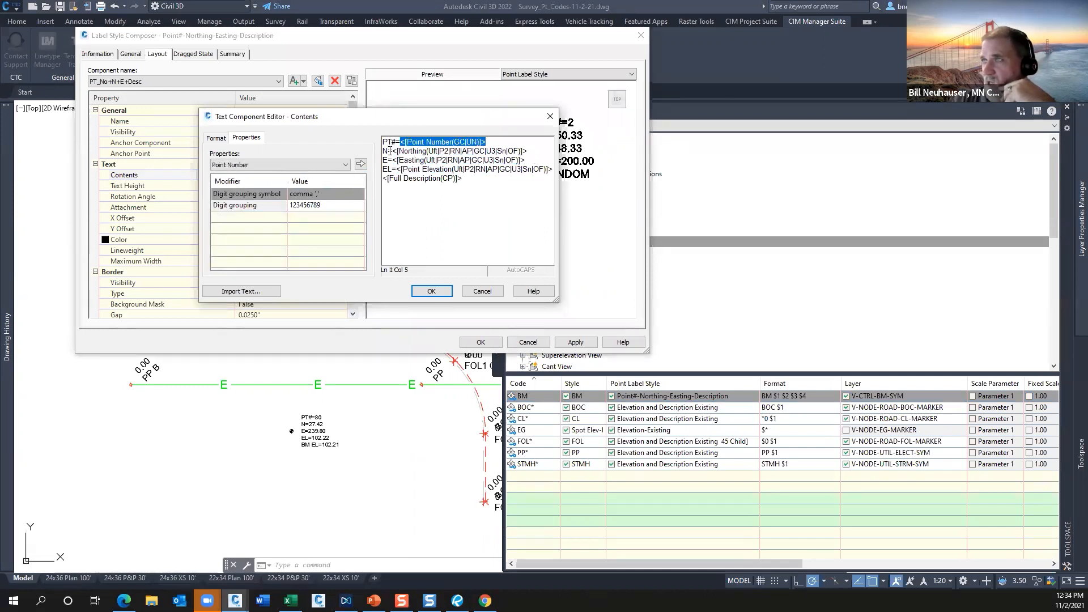
{"action": "mouse_move", "coordinate": [400, 142]}
{"action": "left_mouse_down"}
{"action": "mouse_move", "coordinate": [378, 141]}
{"action": "mouse_move", "coordinate": [391, 151]}
{"action": "mouse_move", "coordinate": [381, 151]}
{"action": "left_mouse_up"}
{"action": "left_click", "coordinate": [389, 161]}
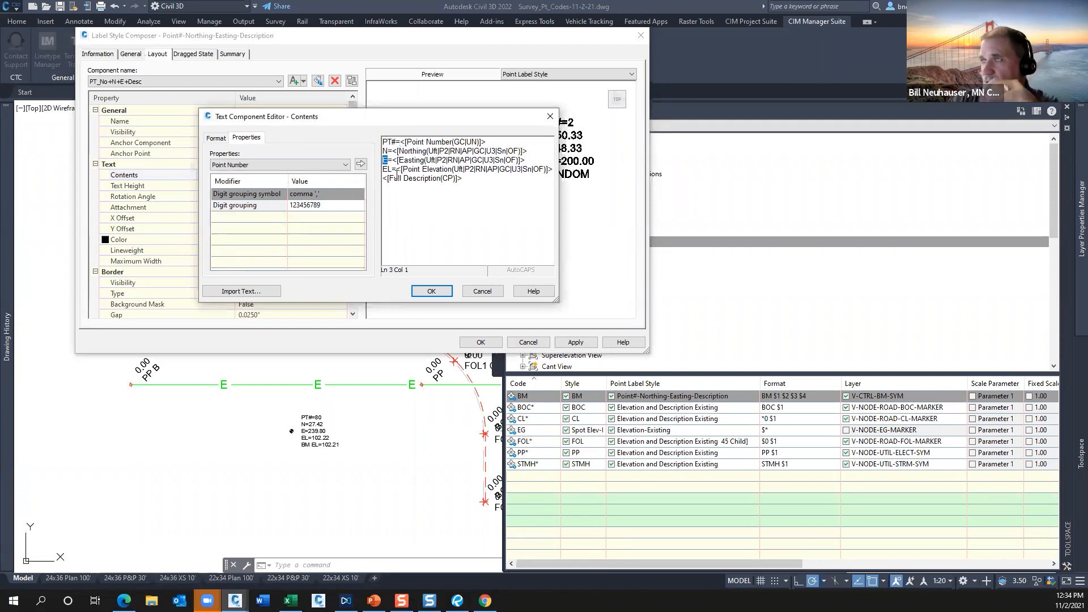
{"action": "left_click", "coordinate": [482, 291]}
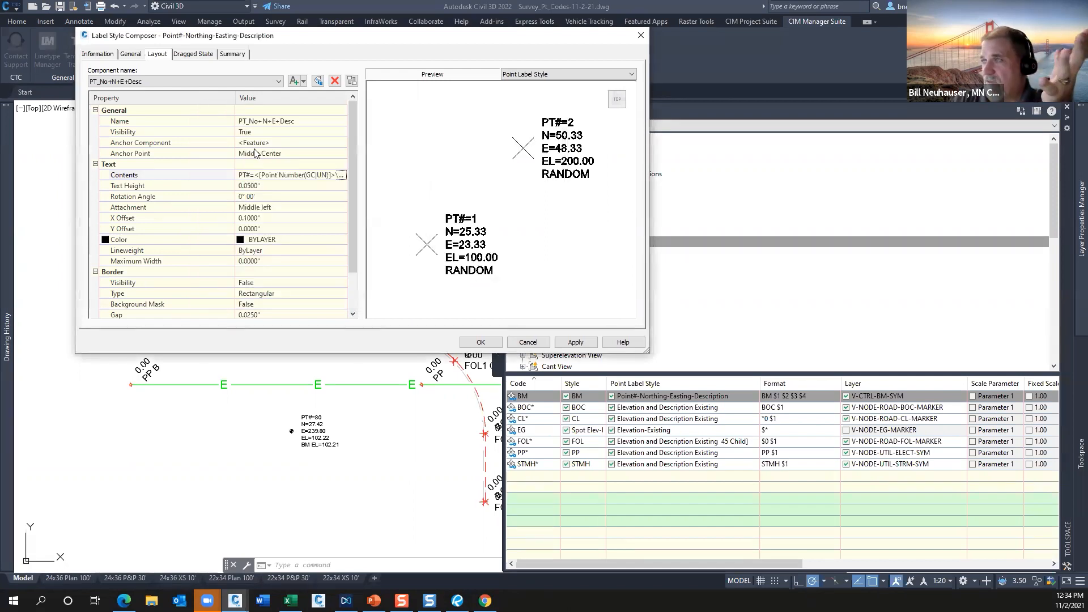
Check the label style's general layer setting once more and close the label style dialogs.
{"action": "left_click", "coordinate": [131, 54]}
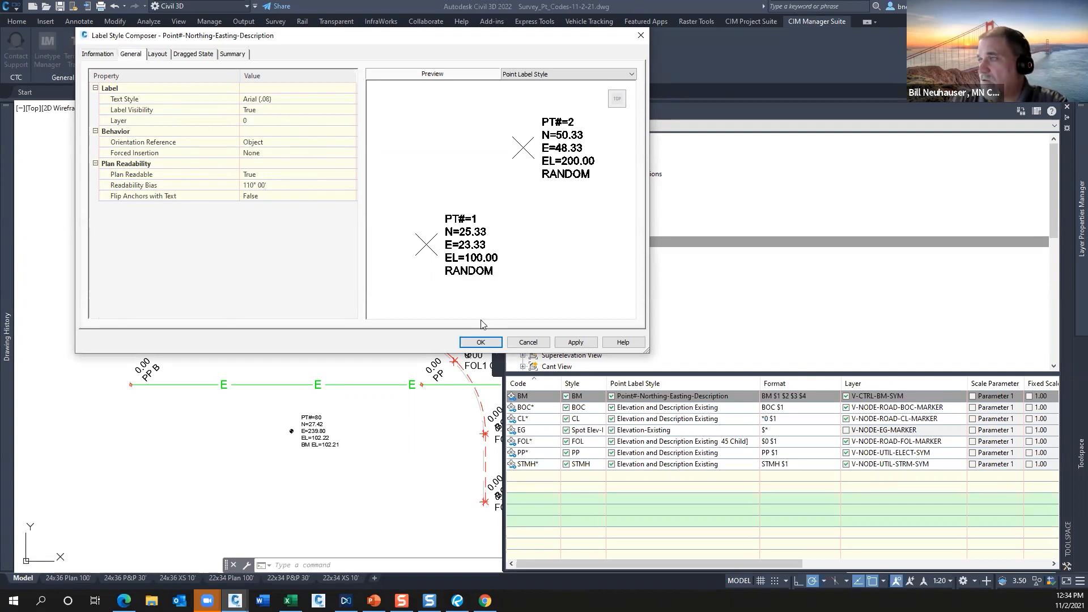
{"action": "left_click", "coordinate": [480, 342]}
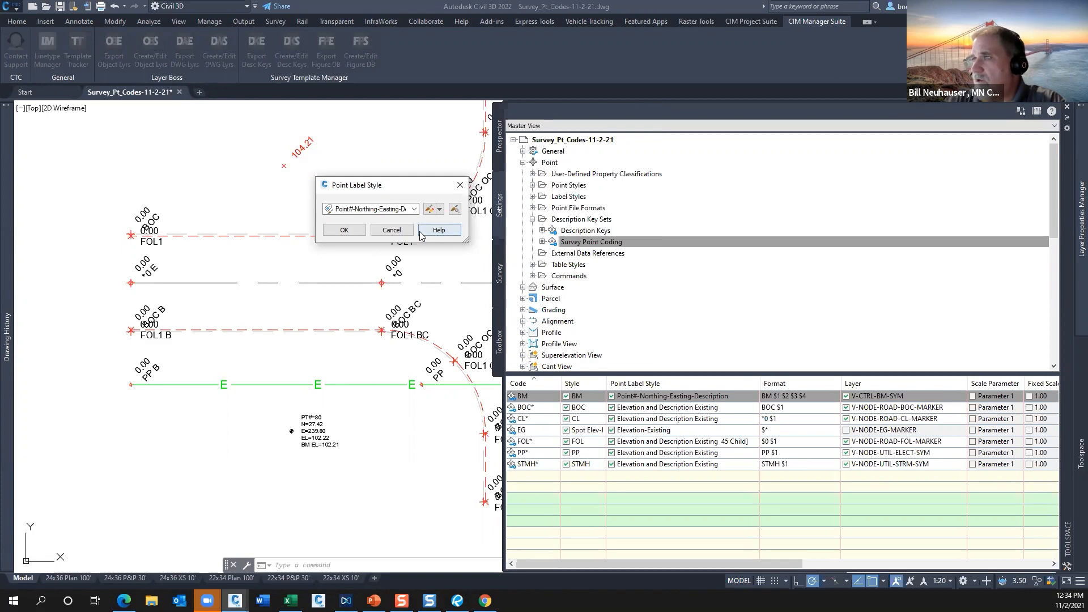
{"action": "left_click", "coordinate": [392, 230]}
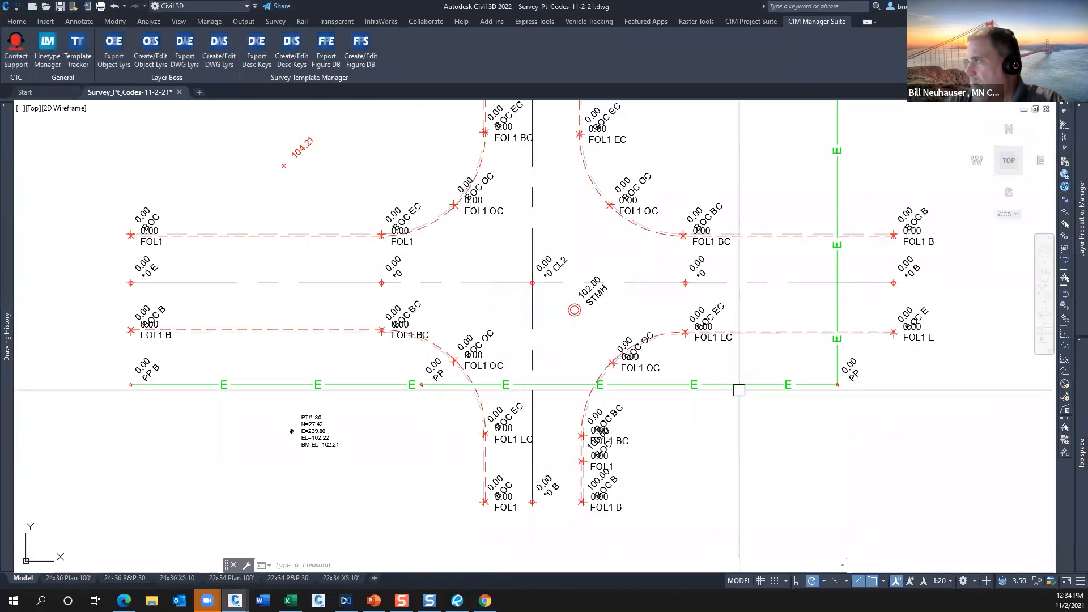
Compare the point label styles assigned to the FOL* and BOC* description keys.
{"action": "mouse_move", "coordinate": [1081, 453]}
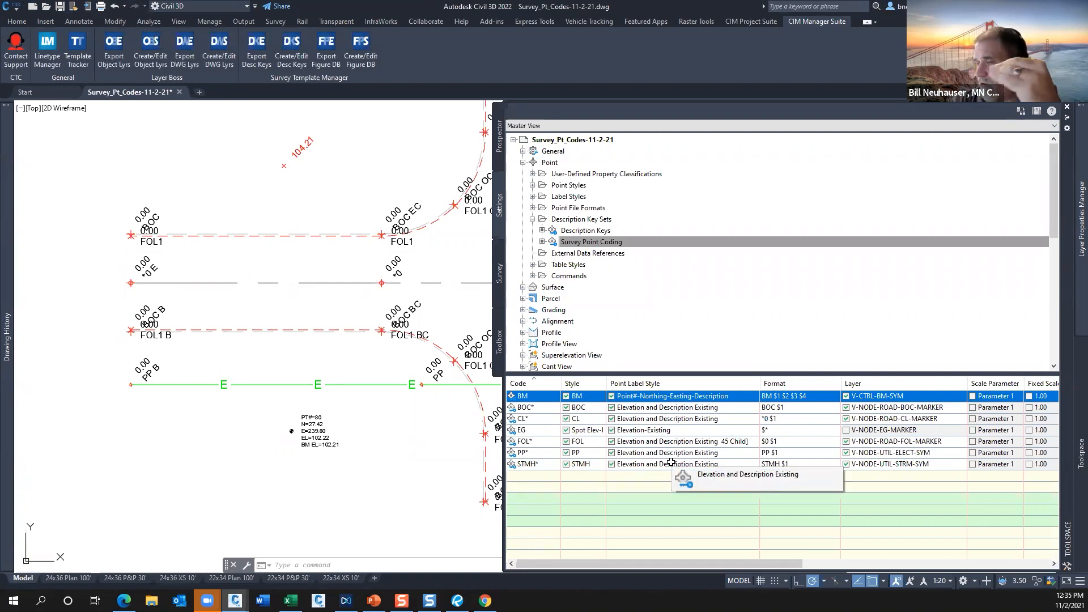
{"action": "left_click", "coordinate": [724, 441]}
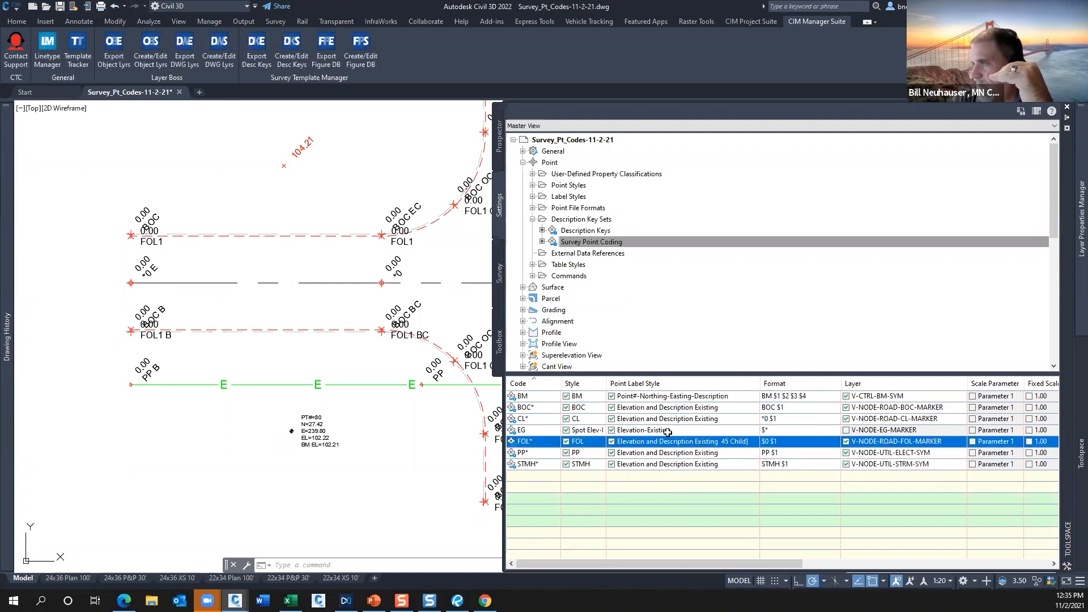
{"action": "left_click", "coordinate": [697, 408]}
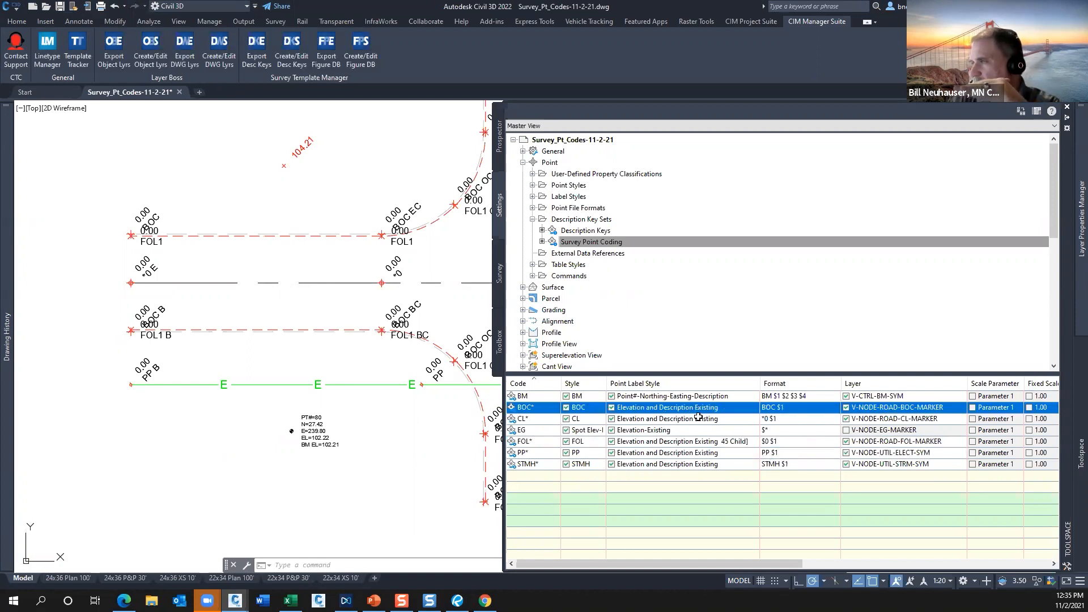
{"action": "left_click", "coordinate": [737, 443]}
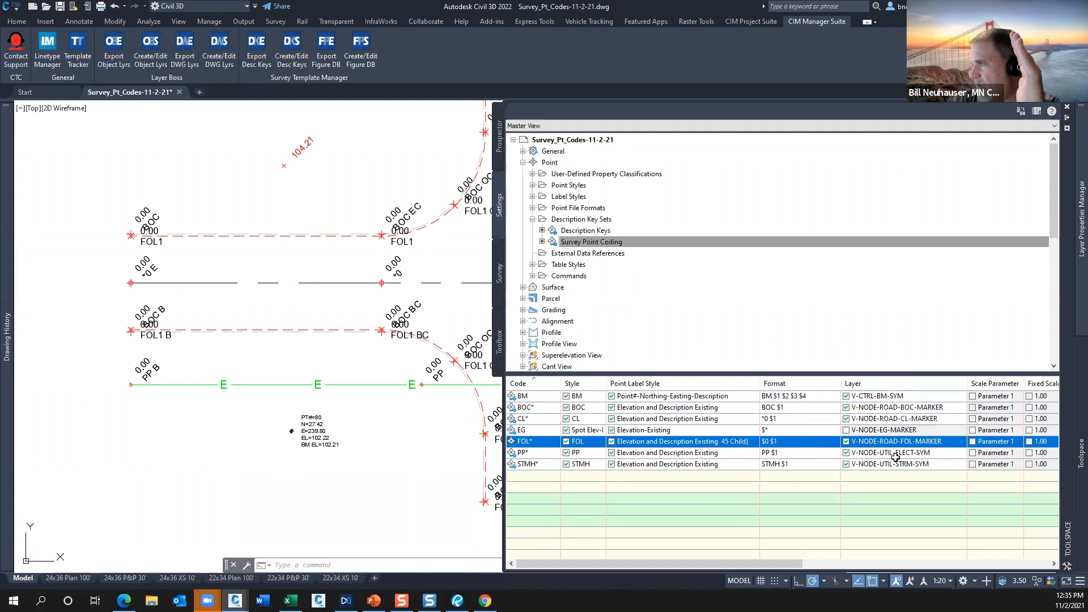
Enable Parameter 1 as the FOL* key's scale parameter and set Apply to X-Y to Yes.
{"action": "left_click_drag", "start_coordinate": [740, 561], "coordinate": [968, 563]}
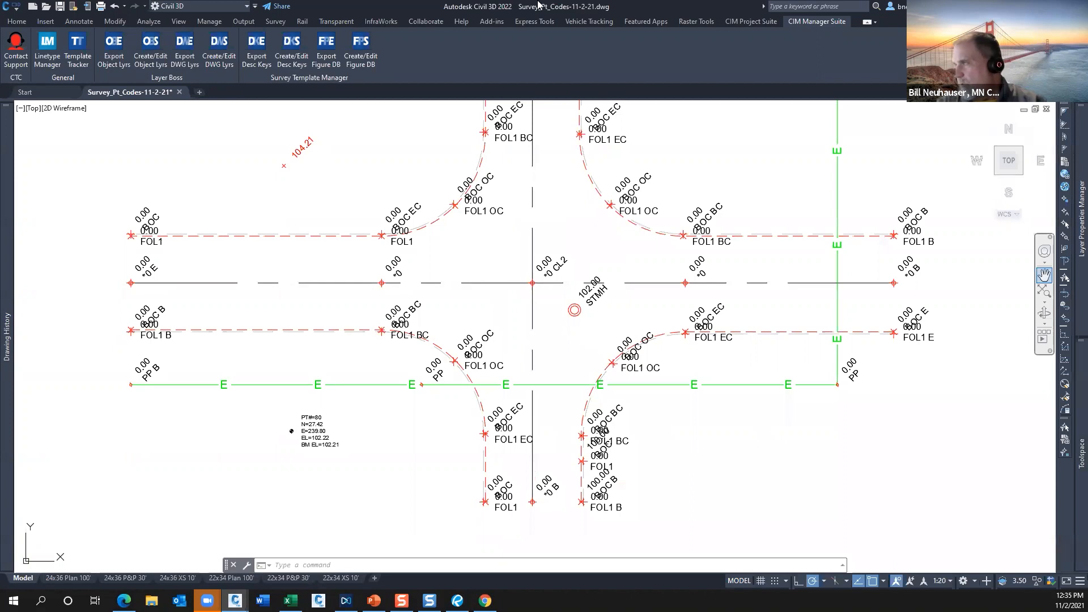
{"action": "mouse_move", "coordinate": [1074, 181]}
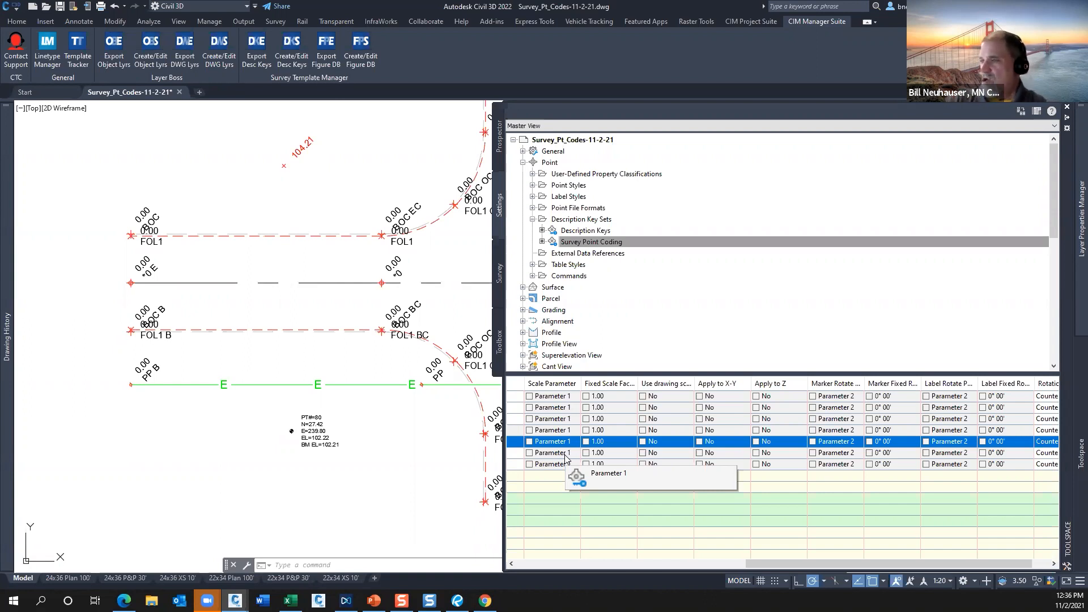
{"action": "left_click", "coordinate": [529, 442]}
{"action": "left_click", "coordinate": [531, 442]}
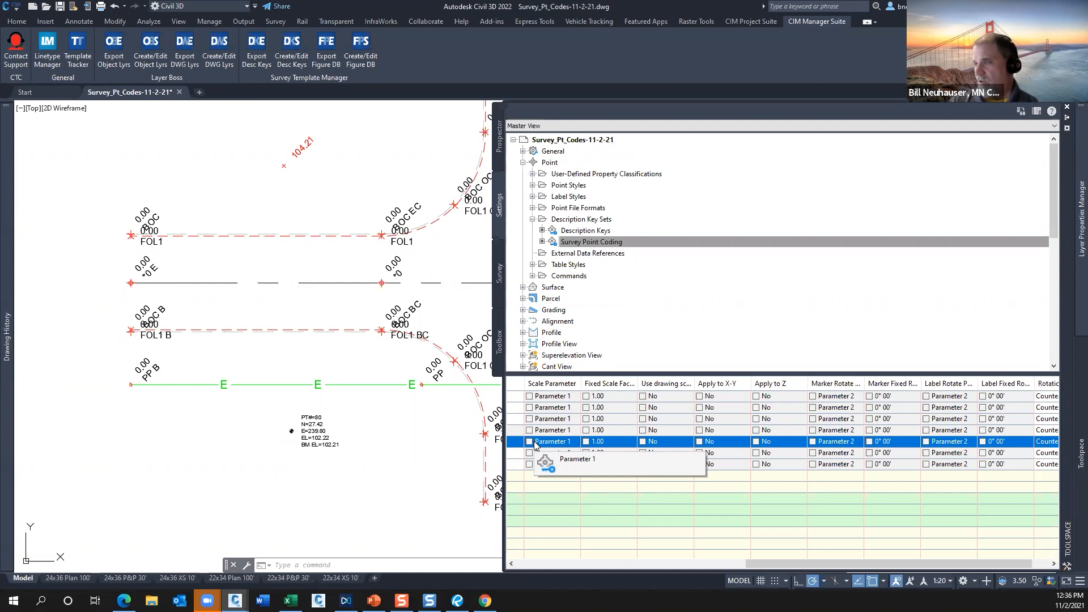
{"action": "left_click", "coordinate": [529, 441]}
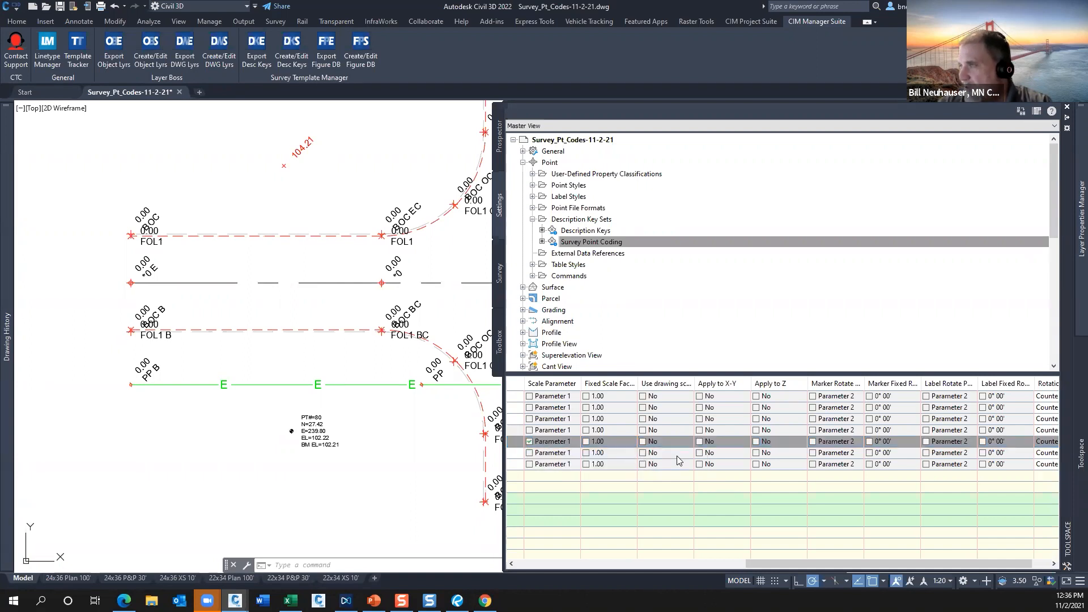
{"action": "left_click", "coordinate": [699, 441]}
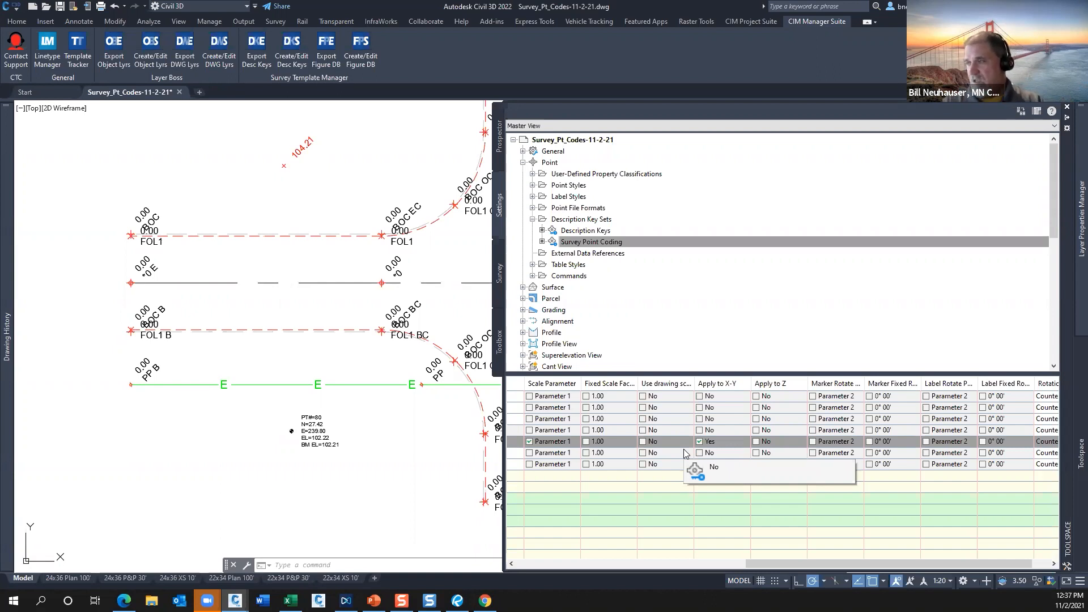
Toggle the FOL* key's fixed scale factor and scale parameter options, and choose Parameter 1 from the available scale parameters.
{"action": "left_click", "coordinate": [587, 441]}
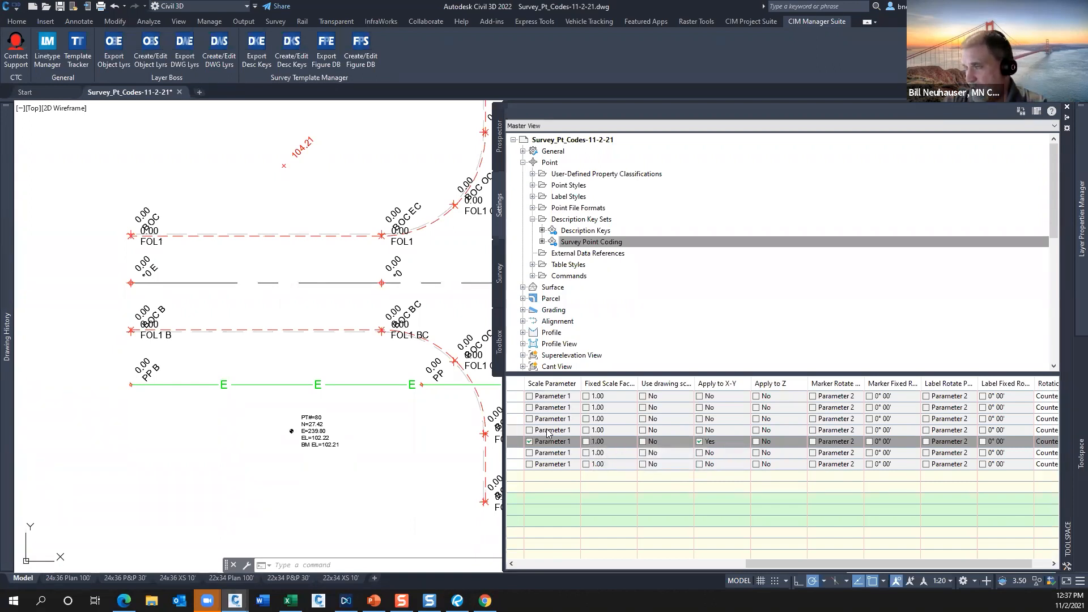
{"action": "left_click", "coordinate": [532, 442]}
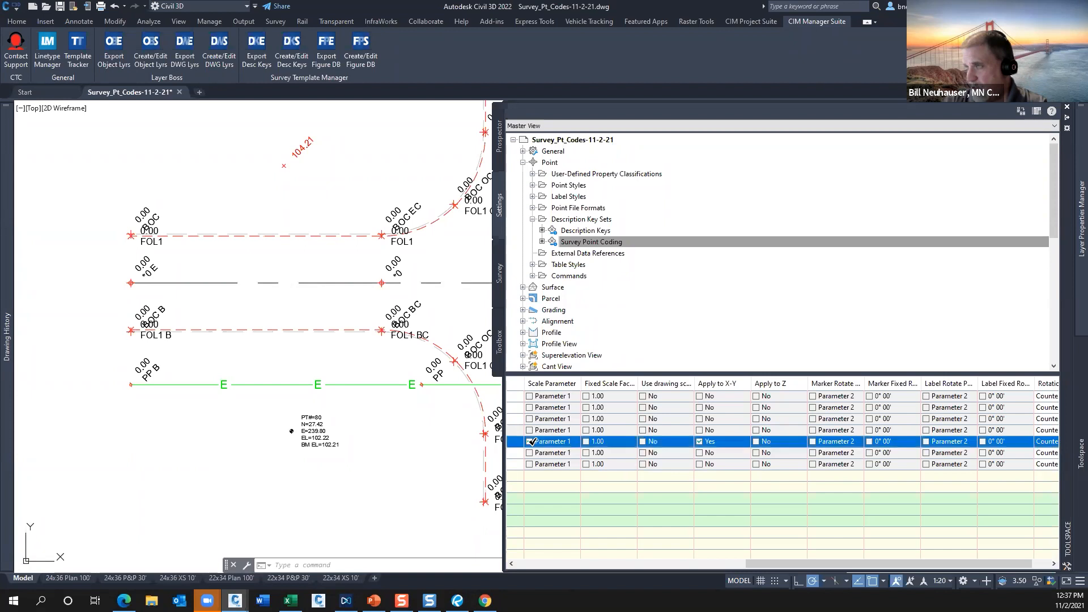
{"action": "left_click", "coordinate": [571, 440]}
{"action": "left_click", "coordinate": [529, 441]}
{"action": "left_click", "coordinate": [570, 442]}
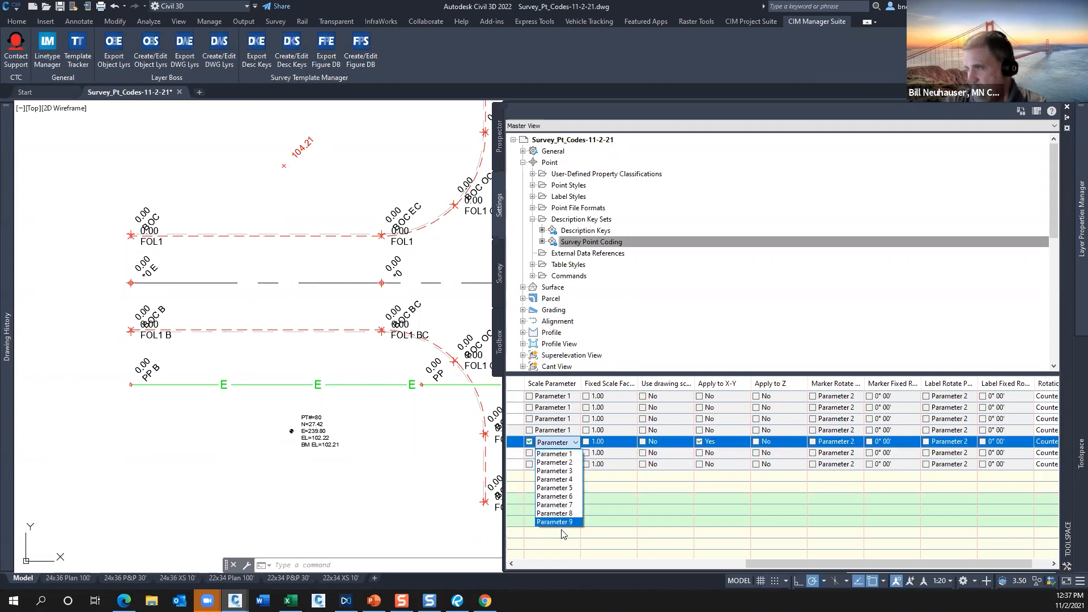
{"action": "left_click", "coordinate": [563, 453]}
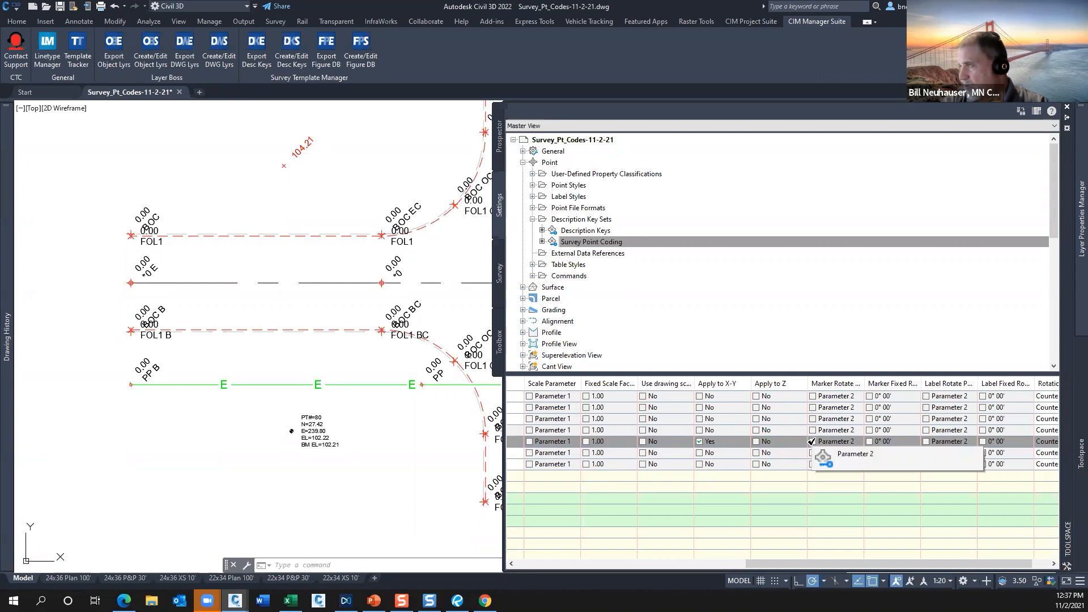
Examine the FOL* key's marker and label rotation parameters, widening the Marker Rotate Parameter column, and return to the Survey Point Coding set's first columns.
{"action": "left_click_drag", "start_coordinate": [865, 383], "coordinate": [900, 384]}
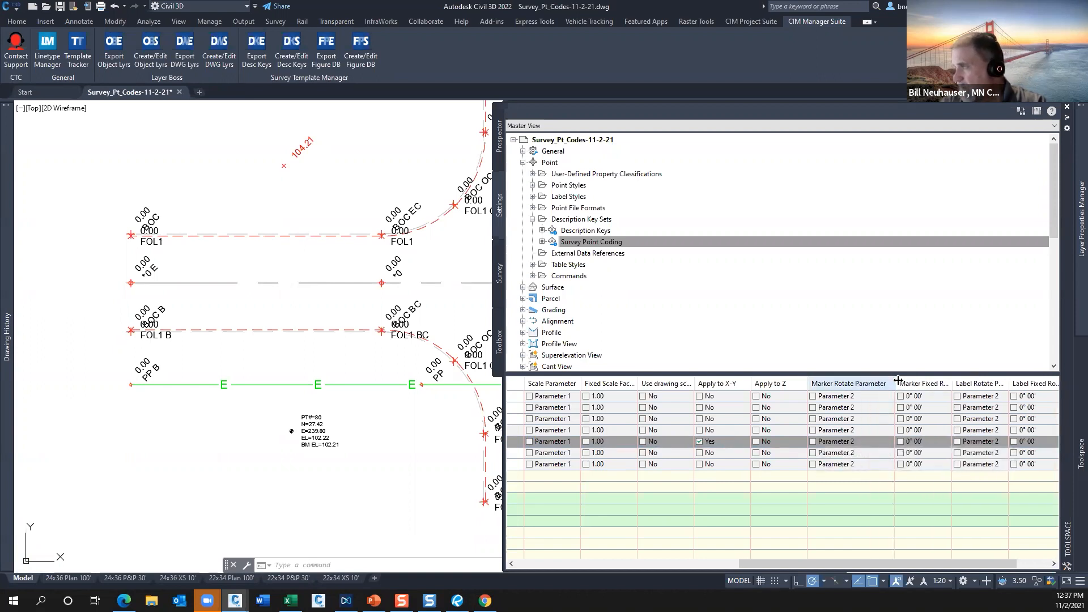
{"action": "left_click", "coordinate": [826, 442]}
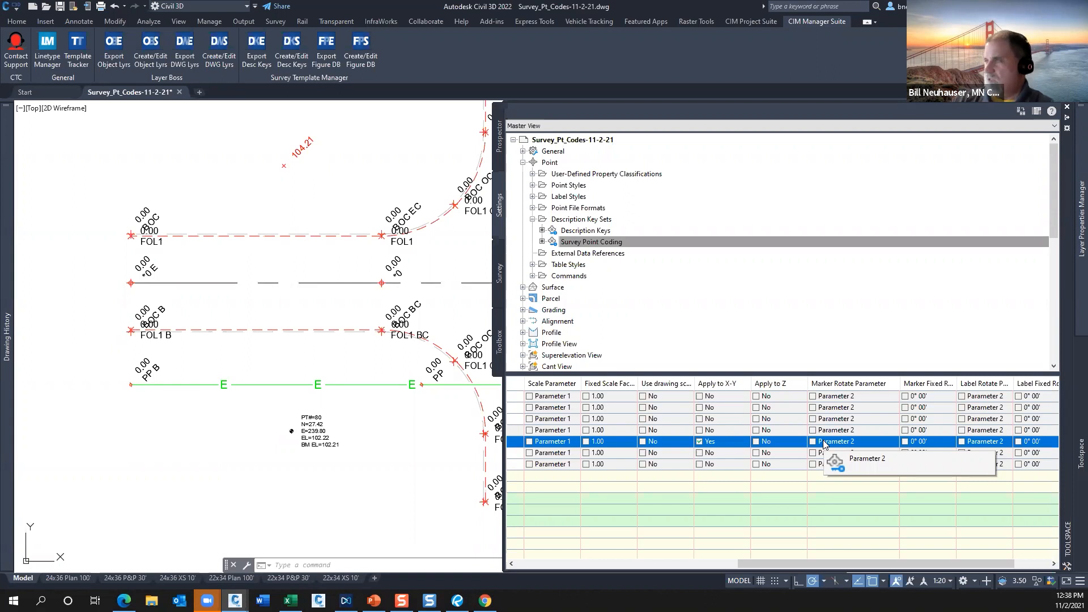
{"action": "left_click", "coordinate": [813, 441]}
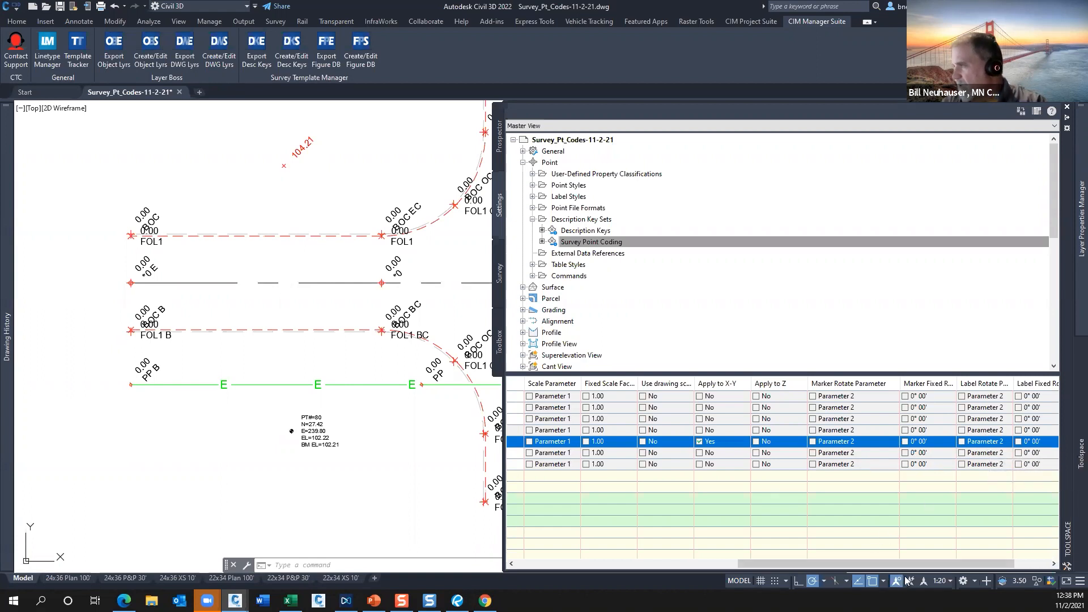
{"action": "left_click_drag", "start_coordinate": [919, 564], "coordinate": [976, 561]}
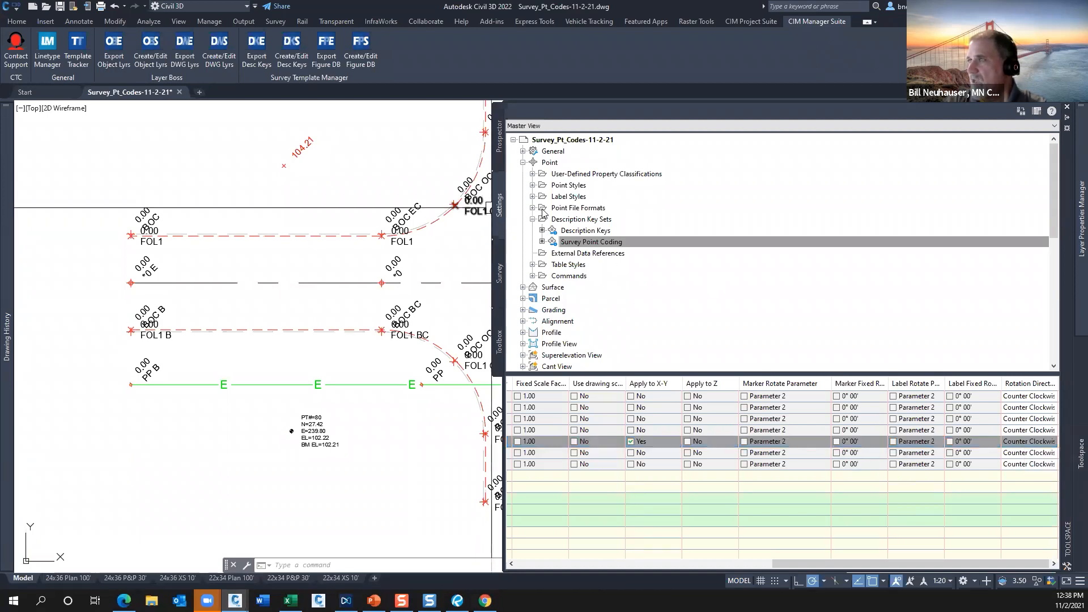
{"action": "left_click", "coordinate": [633, 566]}
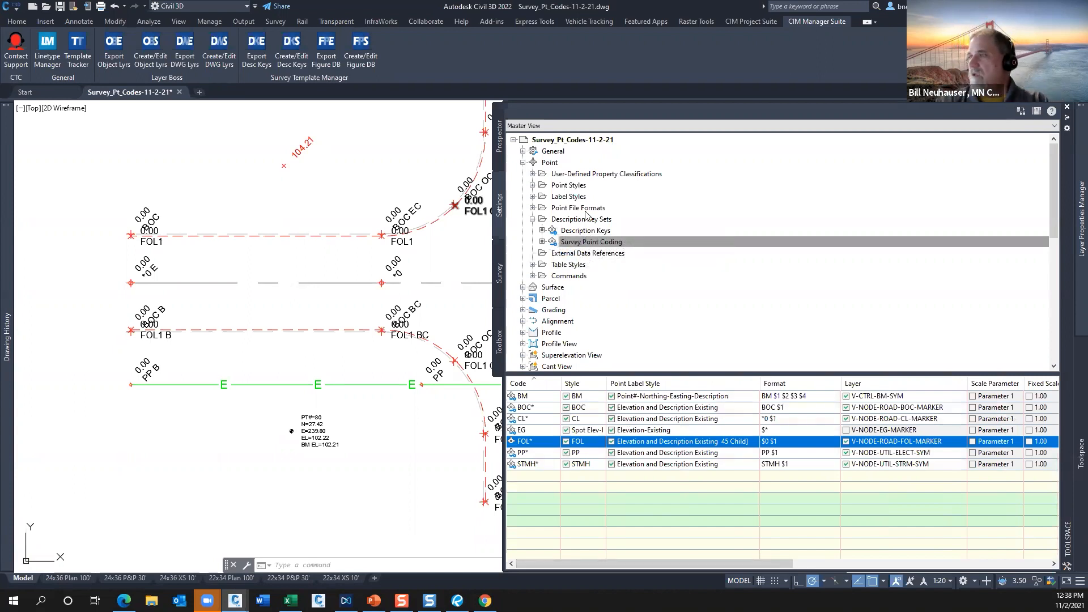
{"action": "left_click", "coordinate": [563, 220]}
{"action": "left_click", "coordinate": [577, 242]}
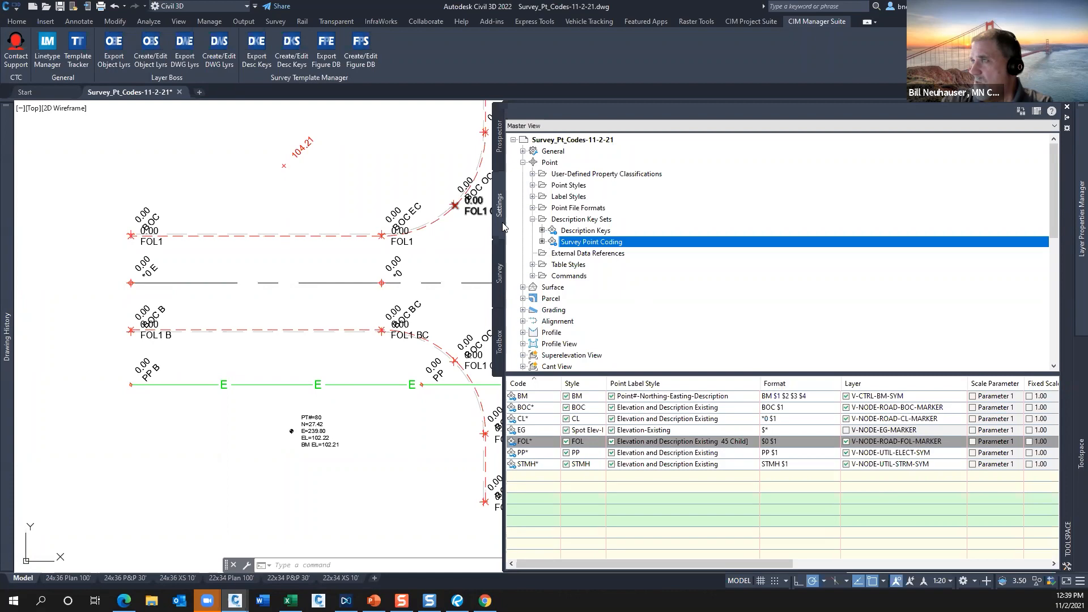
Review the special, line segment and curve segment codes in the Sample linework code set's properties, leaving the set unchanged.
{"action": "left_click", "coordinate": [500, 270]}
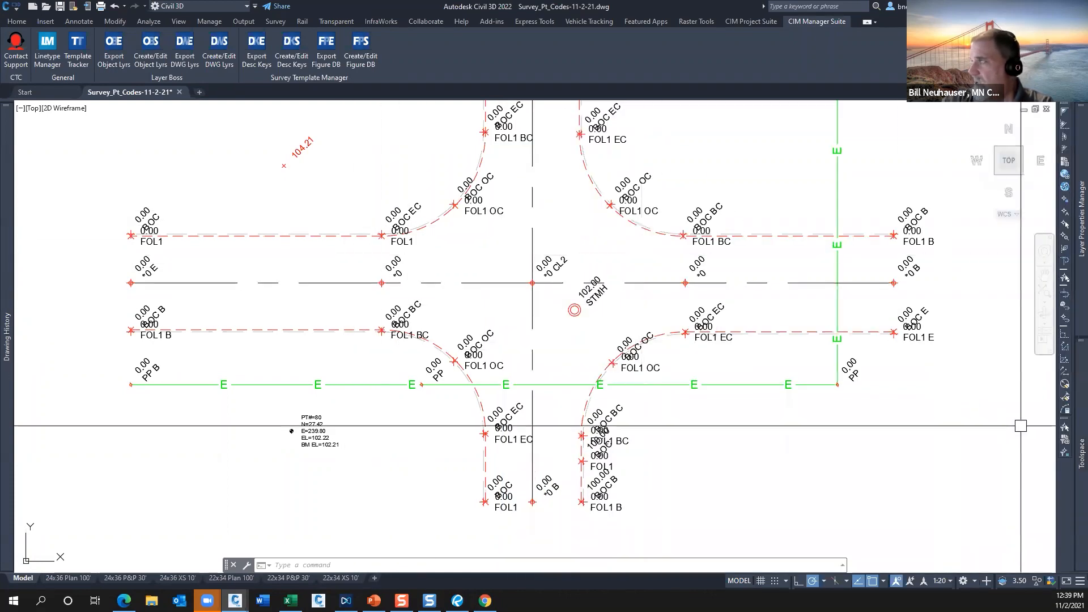
{"action": "left_click", "coordinate": [496, 259]}
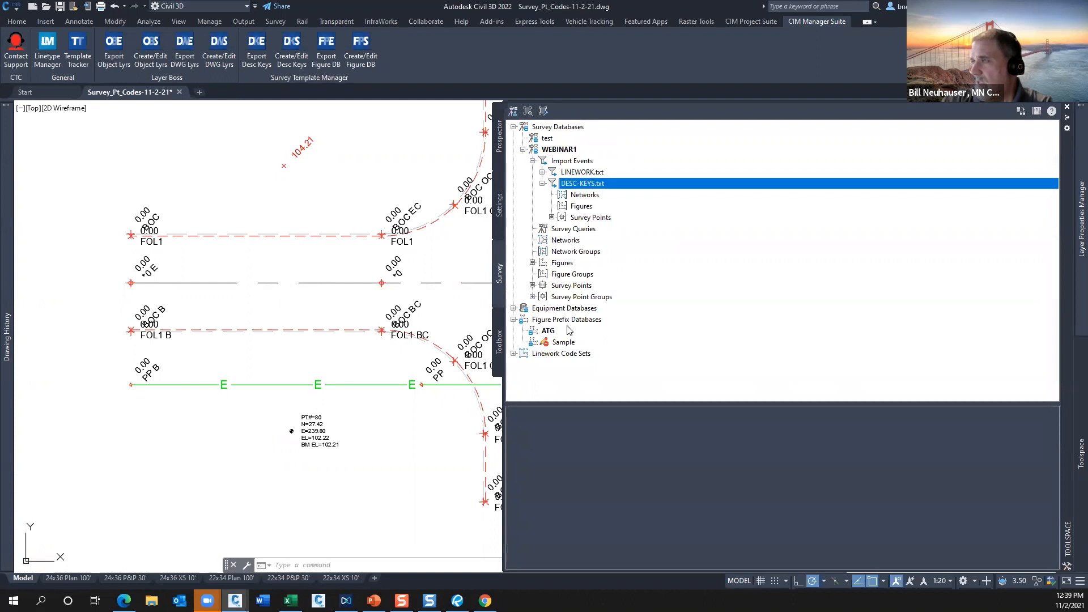
{"action": "left_click", "coordinate": [513, 308]}
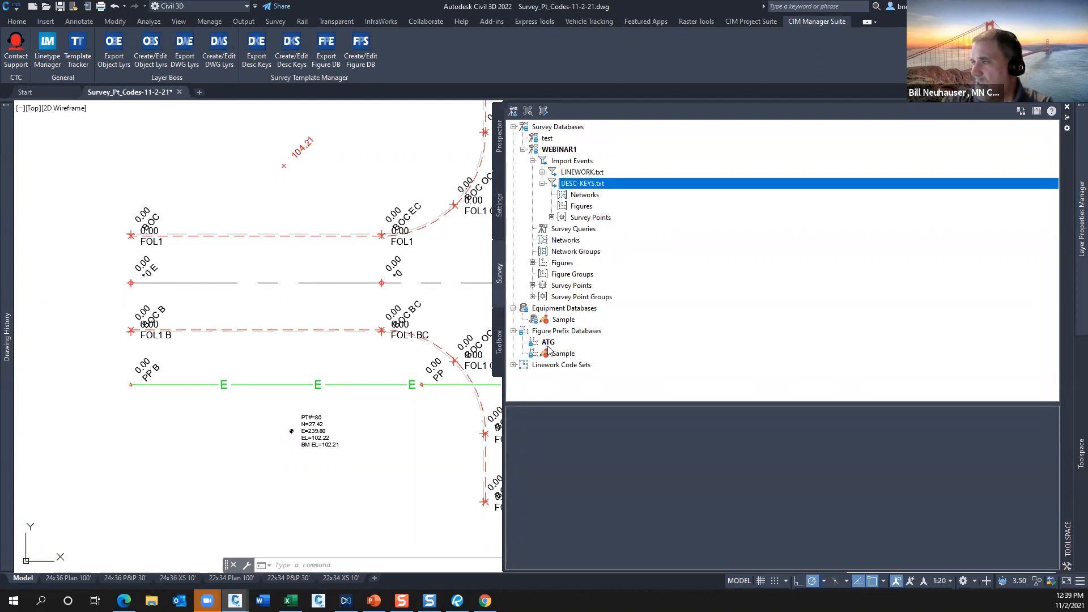
{"action": "left_click", "coordinate": [513, 308]}
{"action": "left_click", "coordinate": [513, 353]}
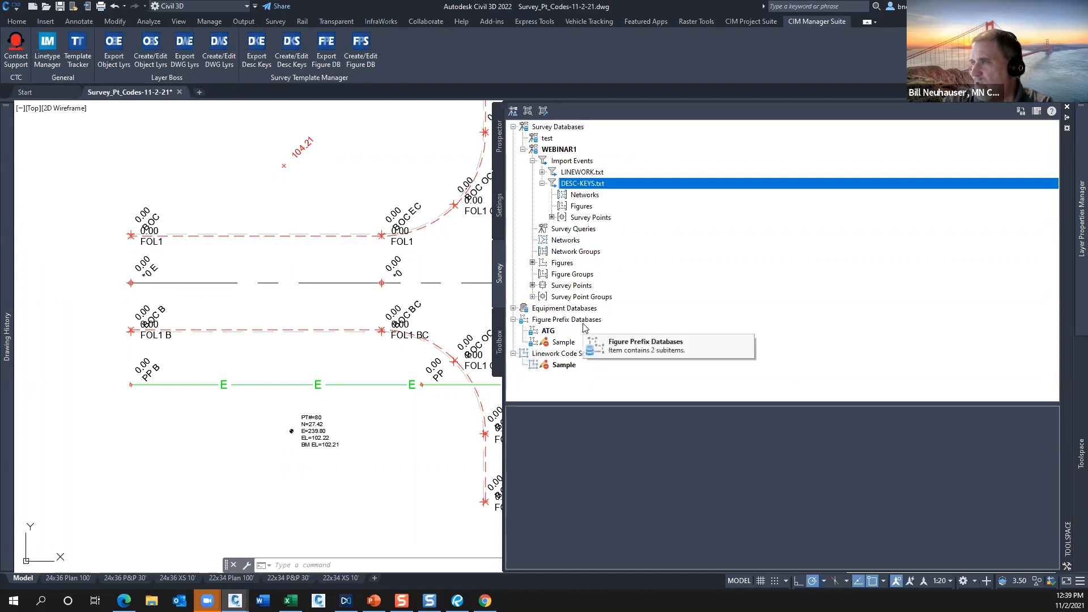
{"action": "left_click", "coordinate": [561, 365]}
{"action": "right_click", "coordinate": [561, 365]}
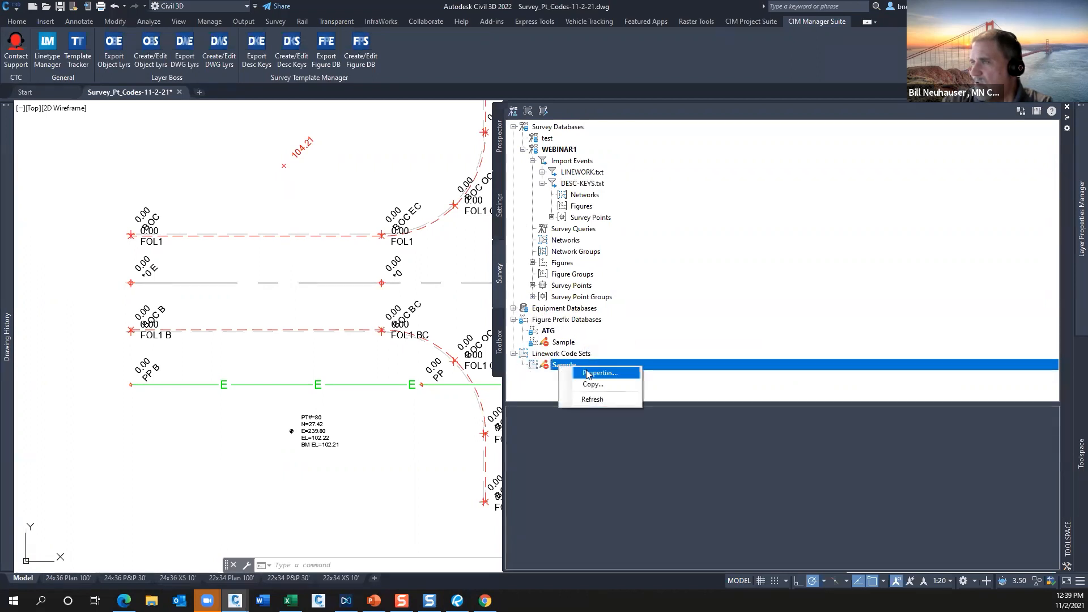
{"action": "left_click", "coordinate": [594, 374]}
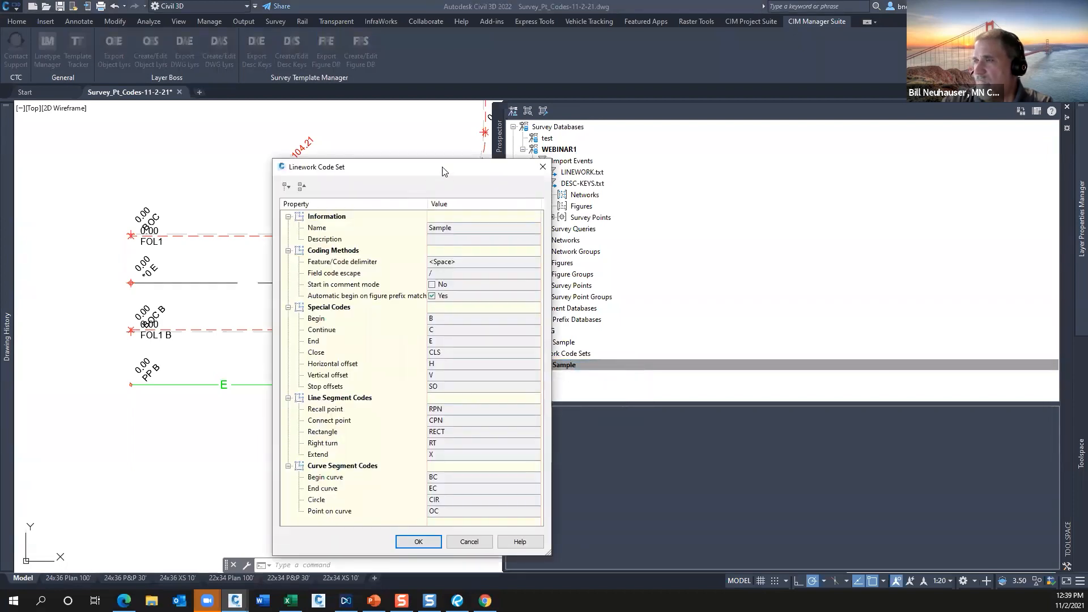
{"action": "left_click_drag", "start_coordinate": [444, 171], "coordinate": [335, 76]}
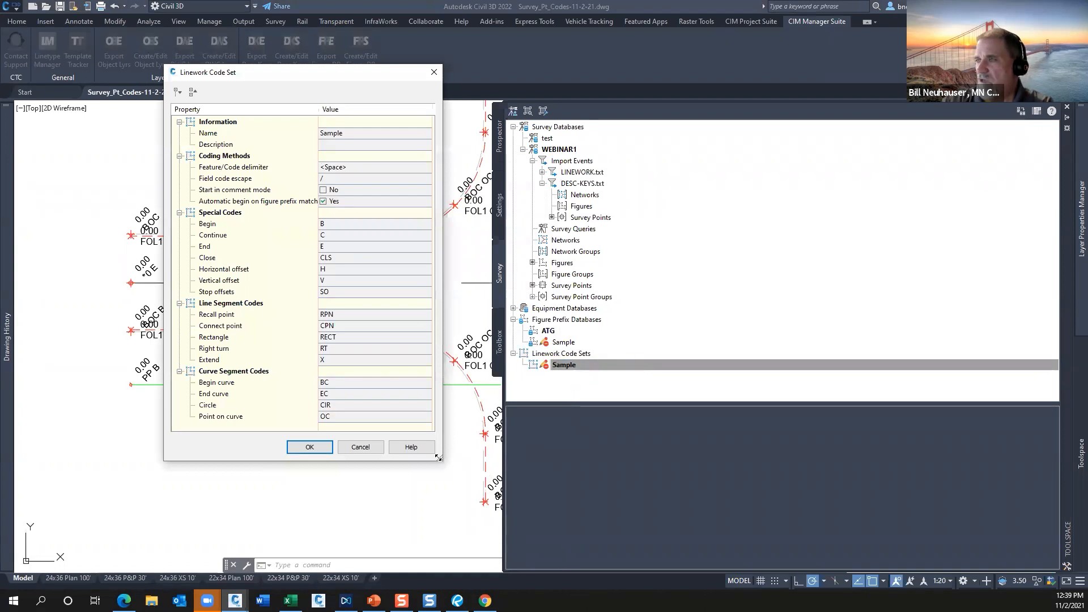
{"action": "left_click_drag", "start_coordinate": [438, 457], "coordinate": [464, 463]}
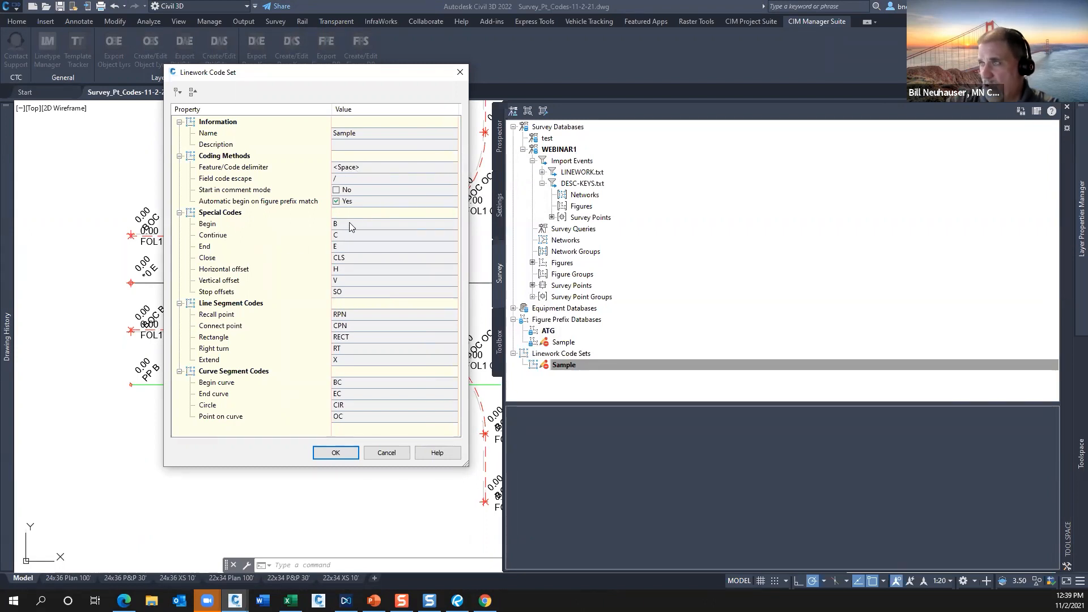
{"action": "left_click", "coordinate": [387, 453]}
Start a copy of the Sample linework code set named Copy of Sample, look through its editable Begin, Continue and End codes, and cancel it.
{"action": "right_click", "coordinate": [573, 366]}
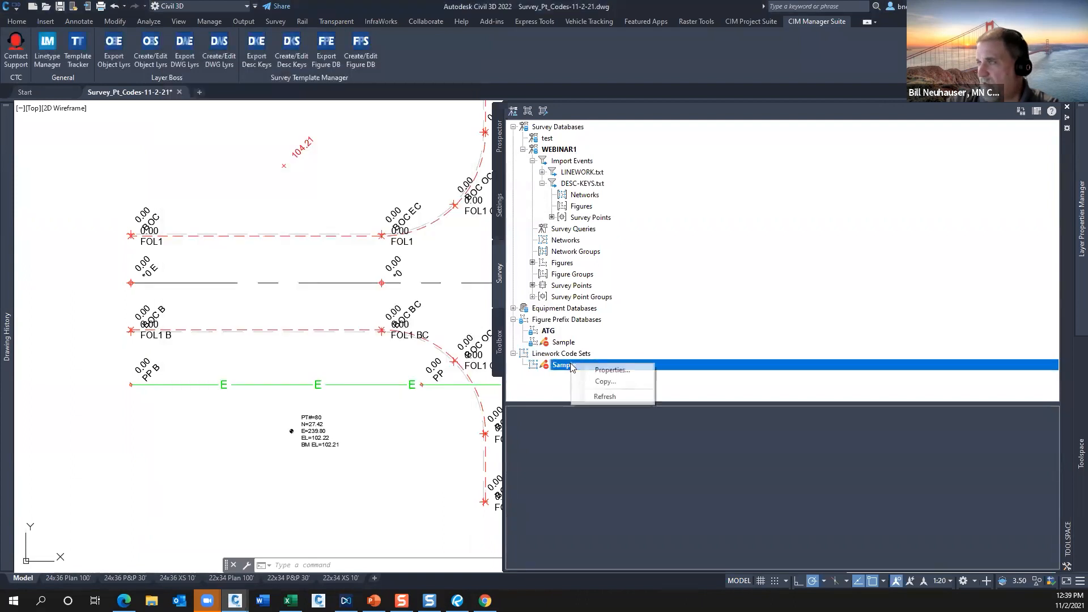
{"action": "left_click", "coordinate": [604, 381]}
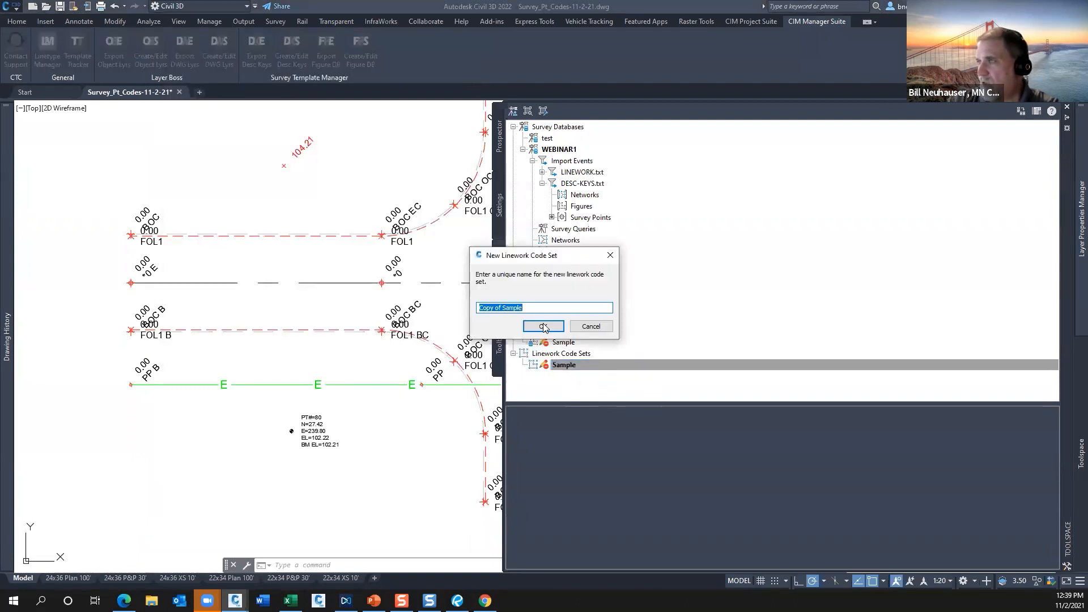
{"action": "left_click", "coordinate": [543, 327]}
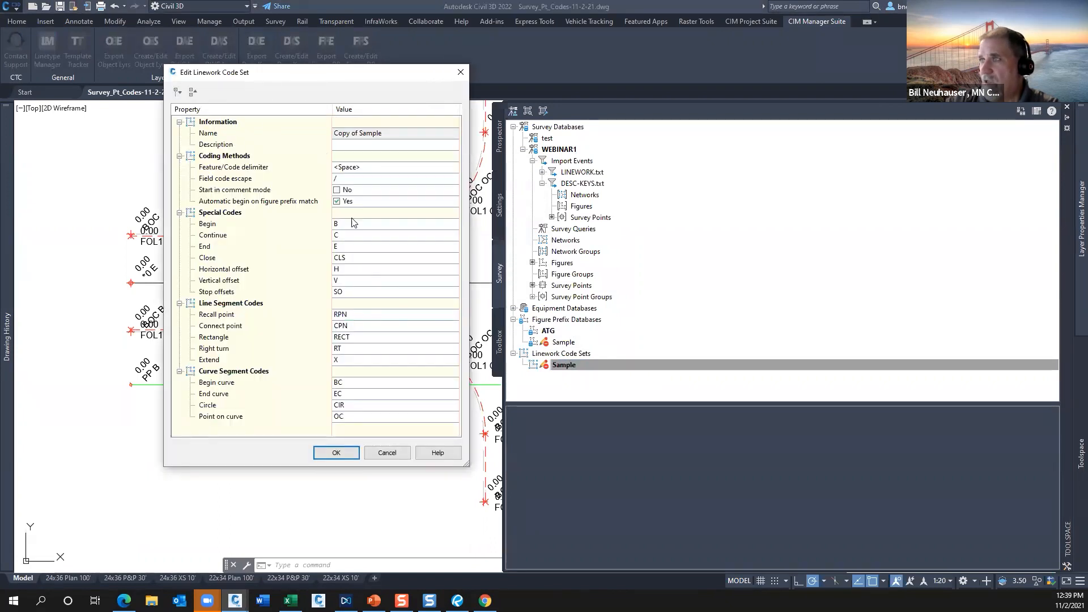
{"action": "left_click", "coordinate": [351, 226]}
{"action": "left_click", "coordinate": [349, 235]}
{"action": "left_click", "coordinate": [347, 248]}
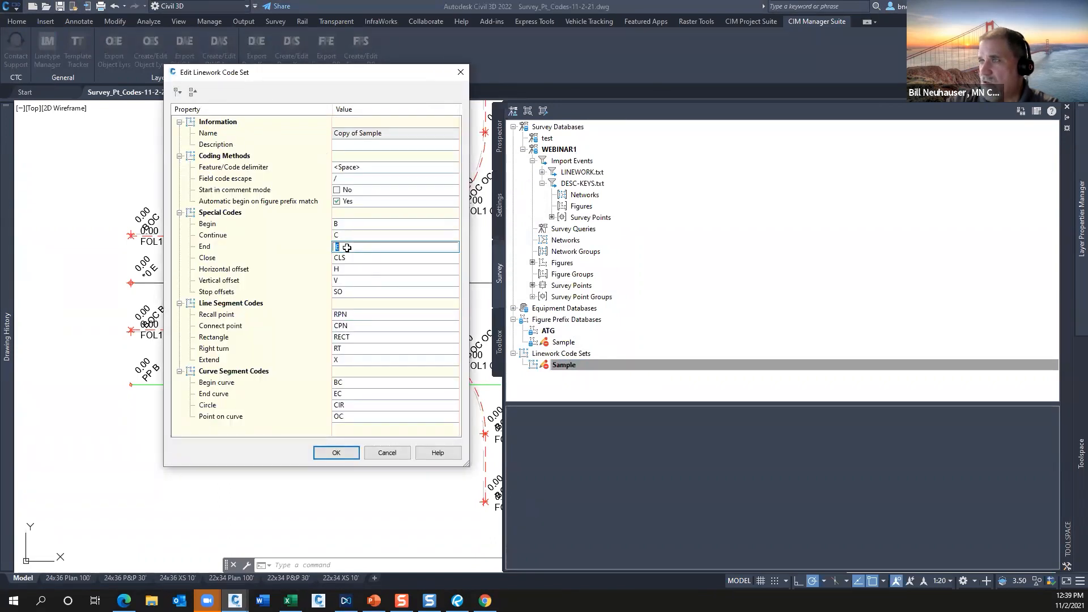
{"action": "left_click", "coordinate": [352, 225]}
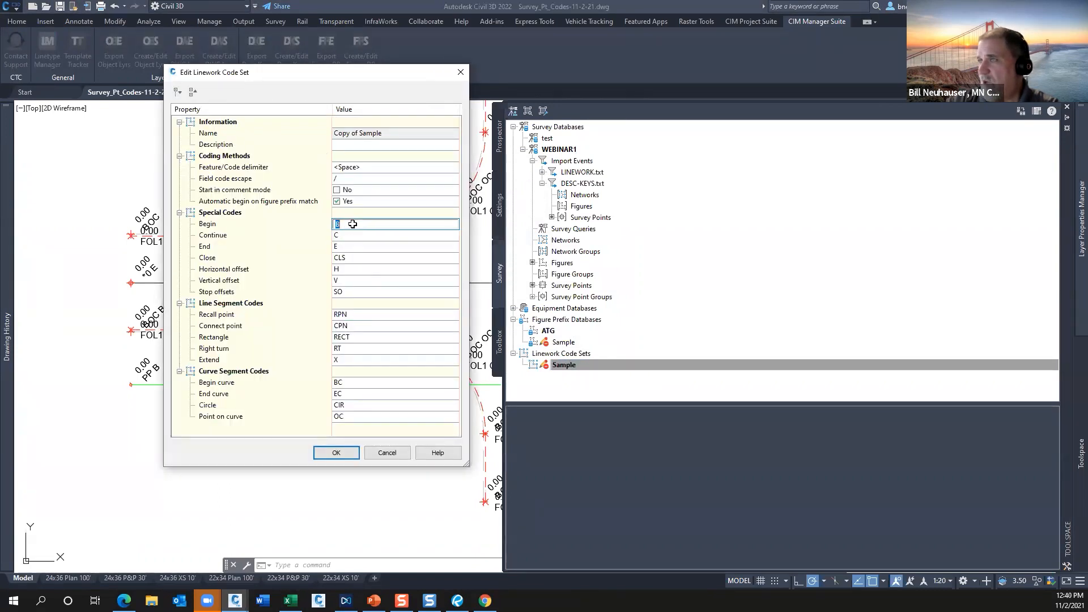
{"action": "left_click", "coordinate": [352, 248]}
{"action": "left_click", "coordinate": [353, 225]}
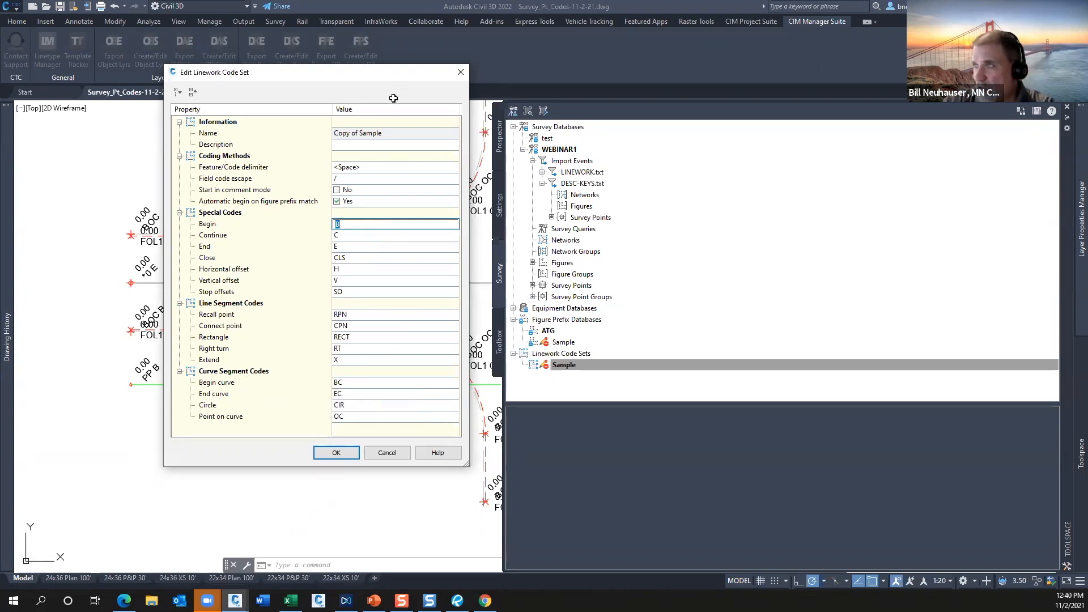
{"action": "left_click", "coordinate": [388, 452]}
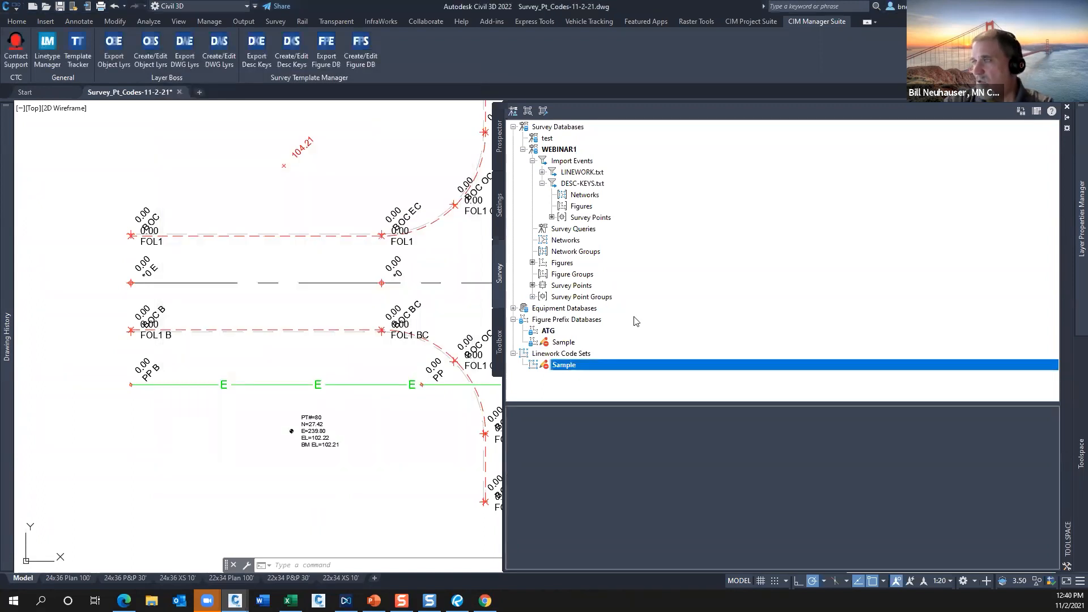
Set the FOL figure prefix's layer to V-FIGR-ROAD-FOL in the ATG figure prefix database and save the change.
{"action": "left_click", "coordinate": [560, 321]}
{"action": "left_click", "coordinate": [547, 330]}
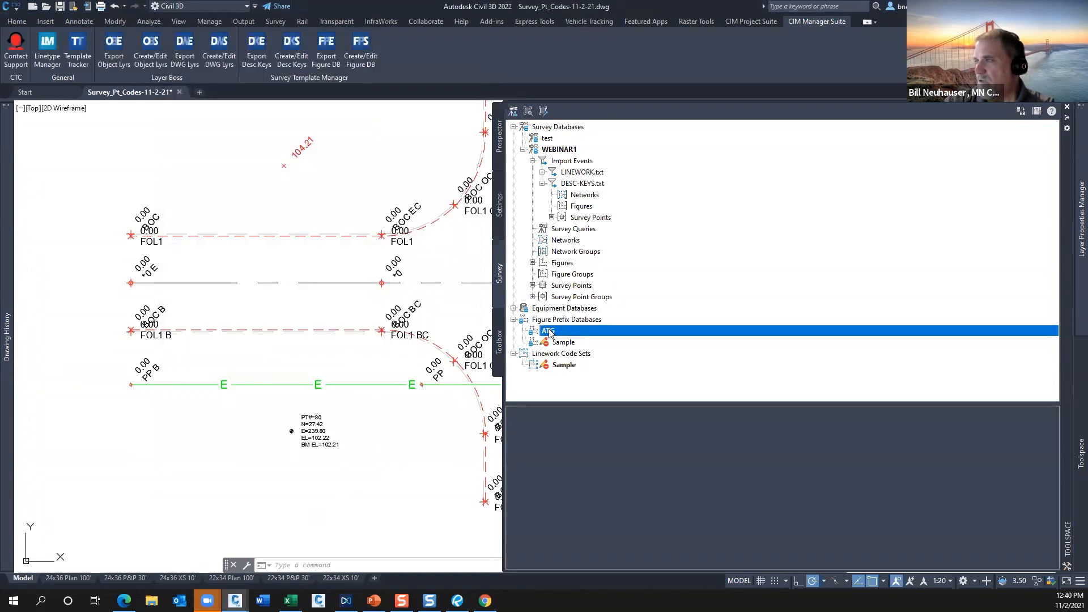
{"action": "right_click", "coordinate": [548, 331]}
{"action": "left_click", "coordinate": [573, 339]}
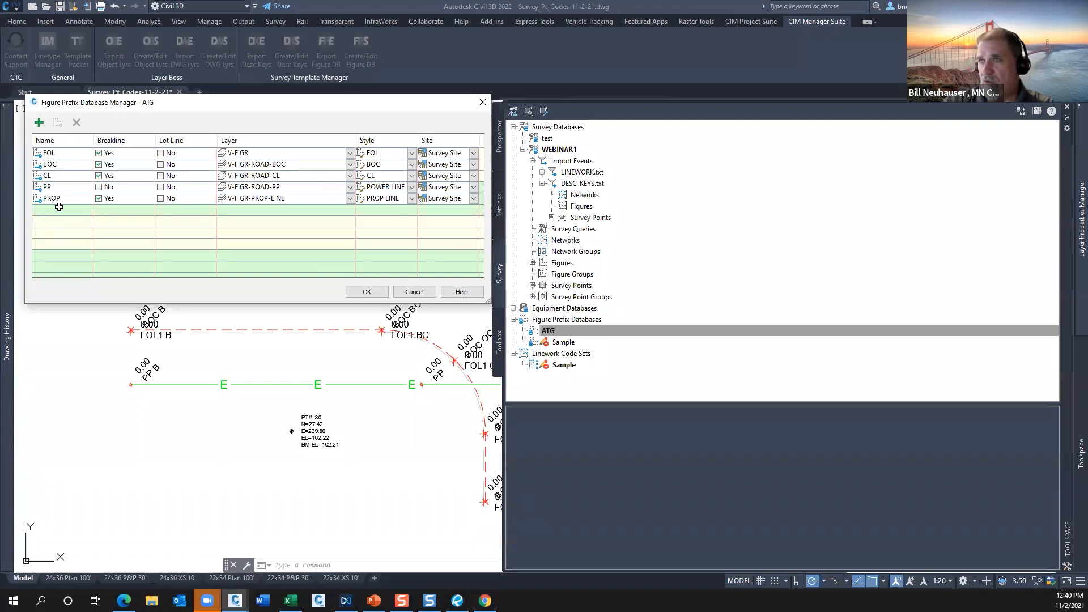
{"action": "left_click", "coordinate": [350, 154]}
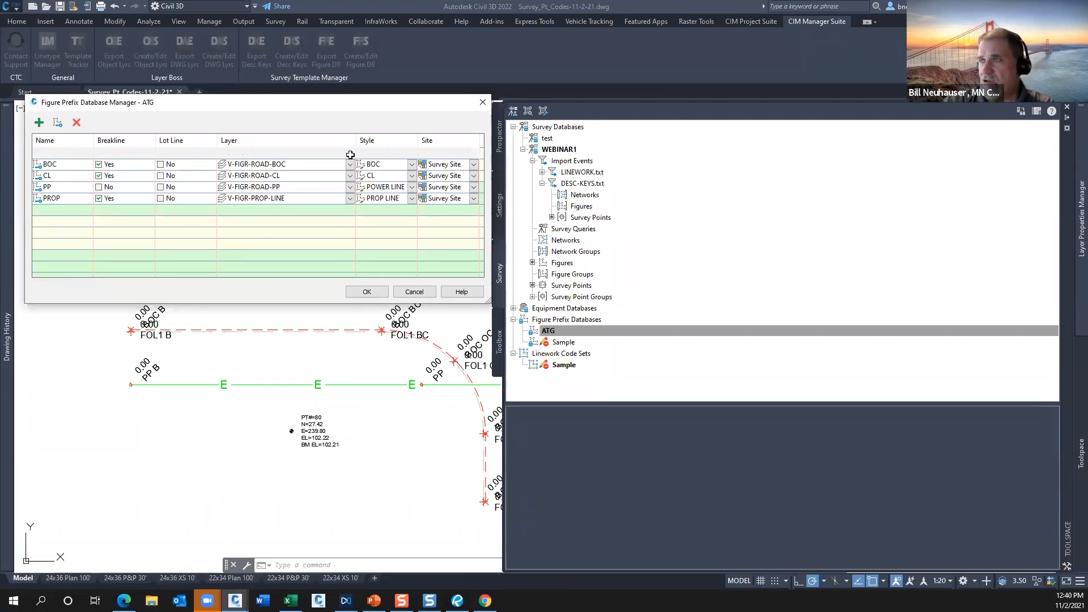
{"action": "left_click", "coordinate": [350, 155]}
{"action": "left_click", "coordinate": [350, 154]}
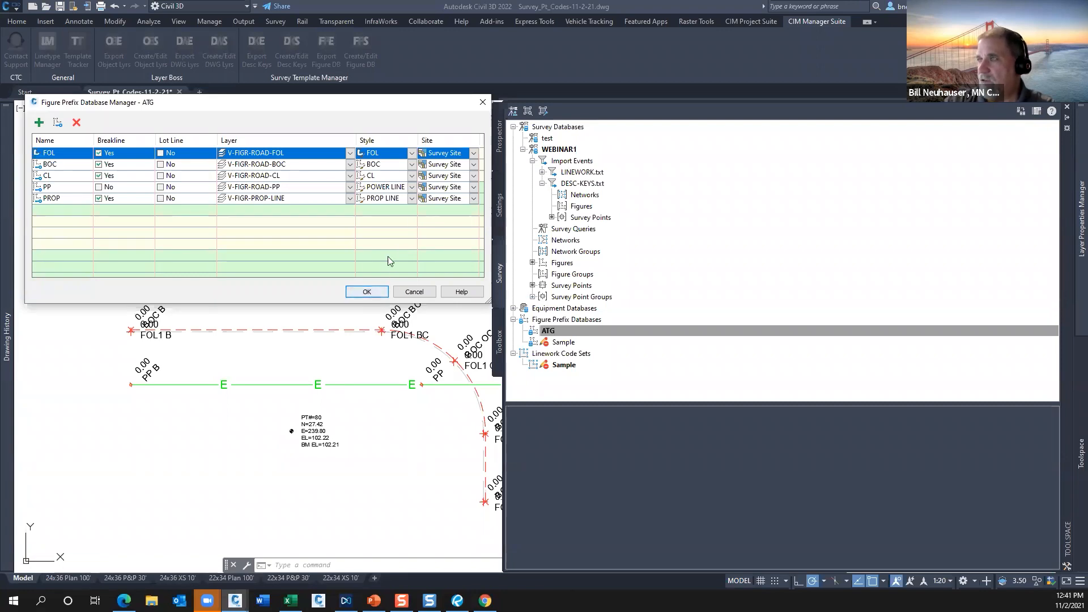
{"action": "left_click", "coordinate": [365, 292]}
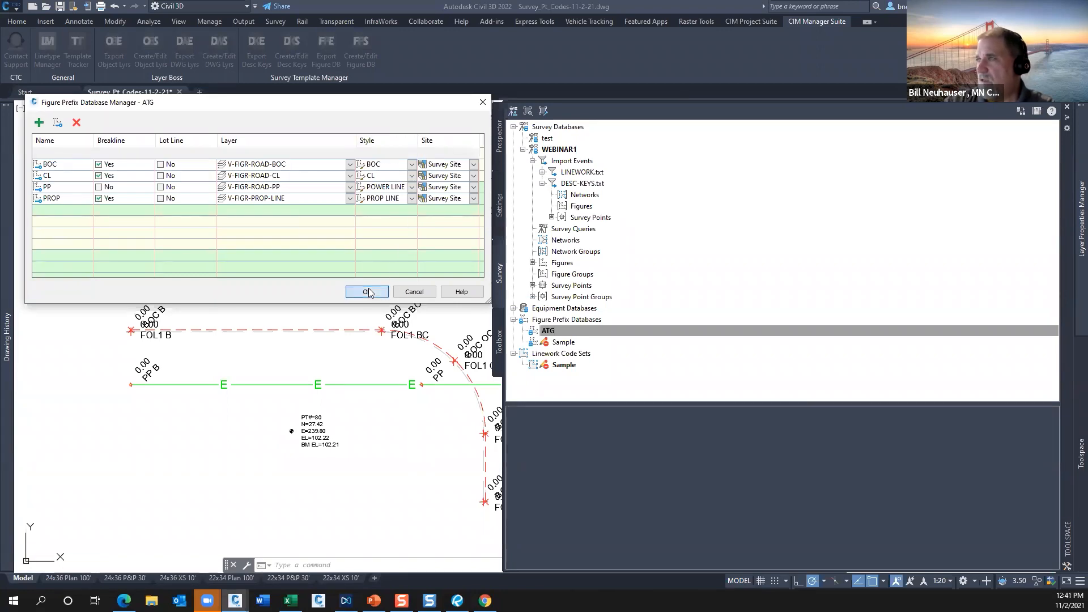
List the survey figure styles defined in the drawing's settings.
{"action": "left_click", "coordinate": [499, 207]}
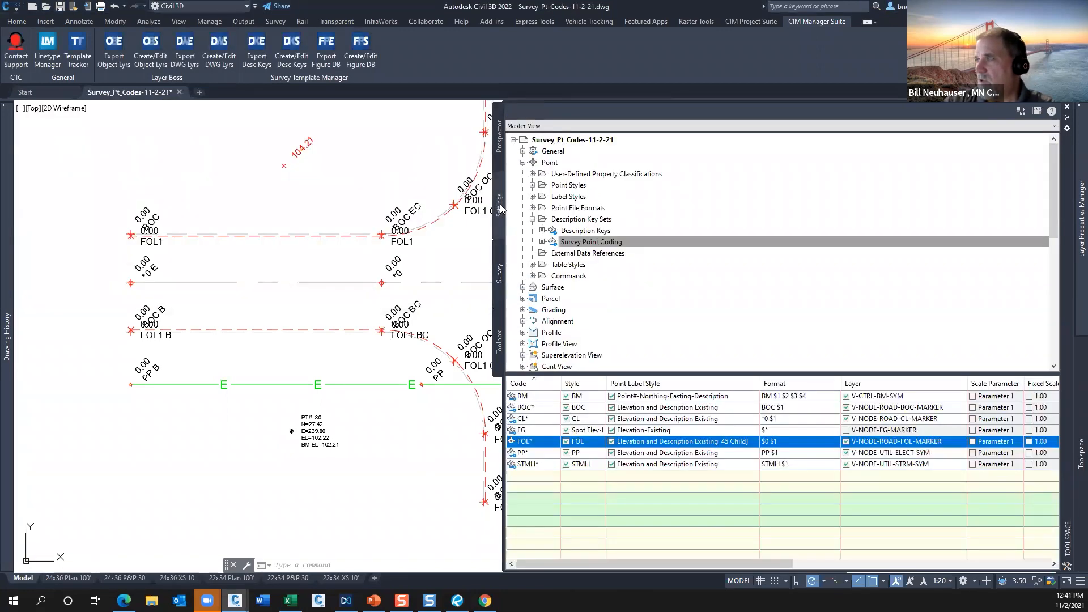
{"action": "left_click", "coordinate": [523, 163]}
{"action": "scroll", "coordinate": [559, 336], "scroll_direction": "down", "scroll_amount": 6}
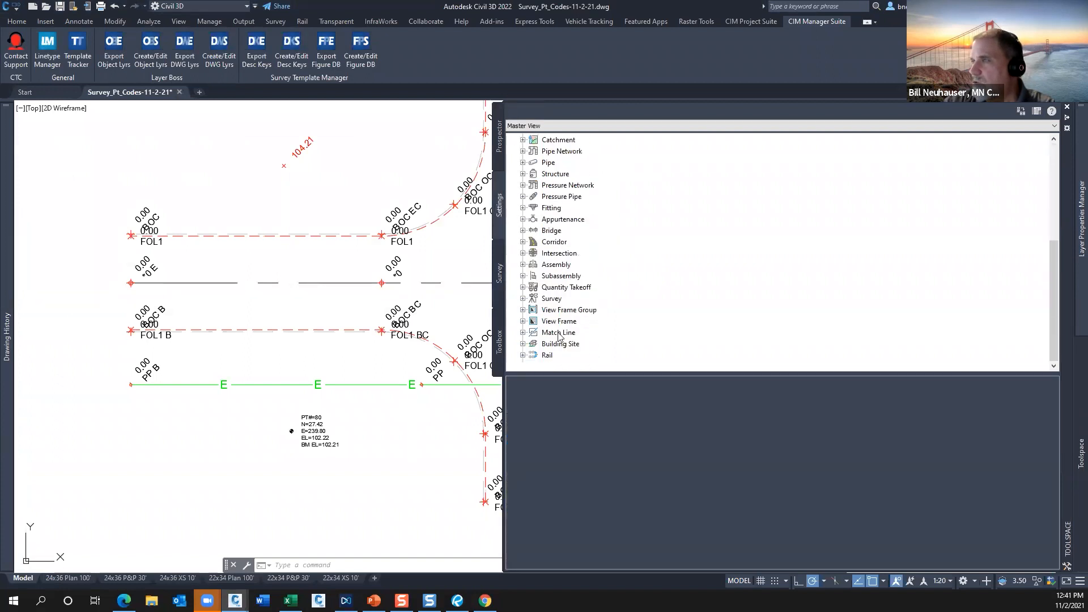
{"action": "left_click", "coordinate": [523, 299]}
{"action": "left_click", "coordinate": [533, 322]}
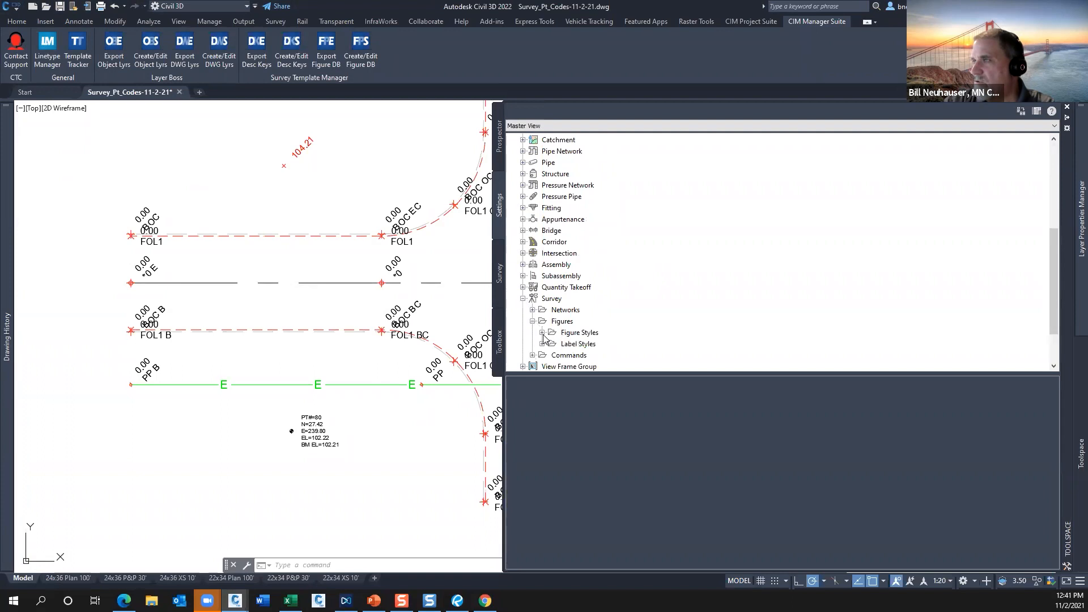
{"action": "left_click", "coordinate": [543, 333]}
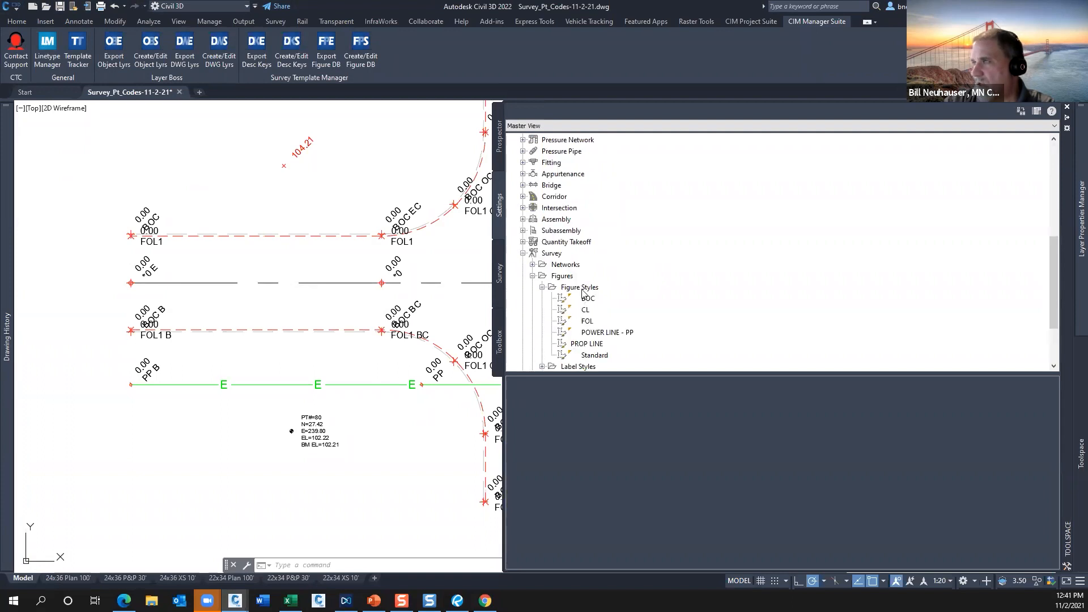
{"action": "left_click", "coordinate": [582, 289]}
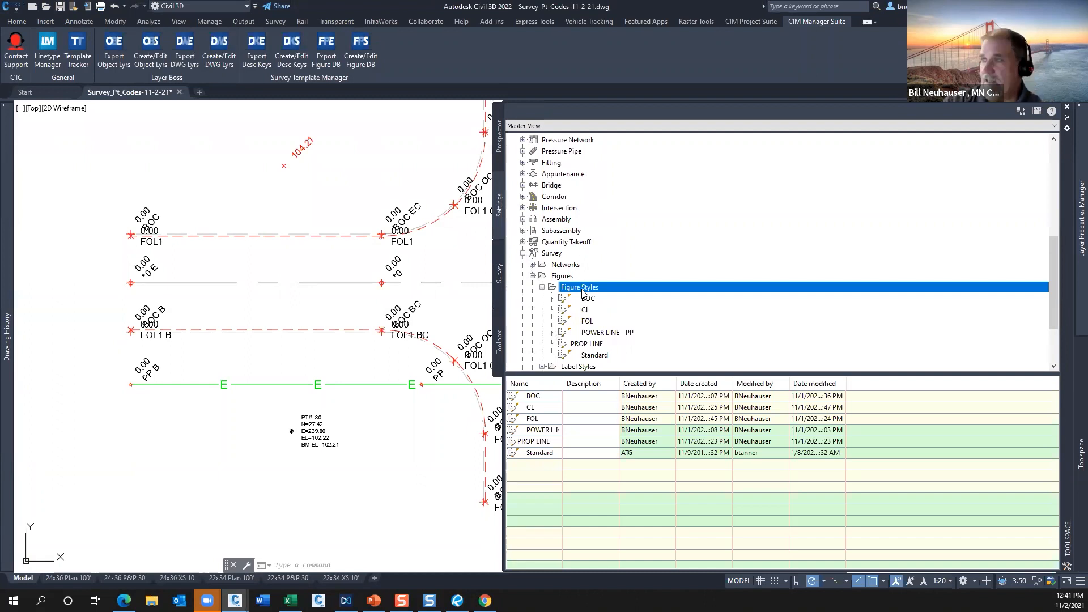
Remove the LINEWORK.txt import event of the WEBINAR1 survey database from the drawing.
{"action": "left_click", "coordinate": [498, 274]}
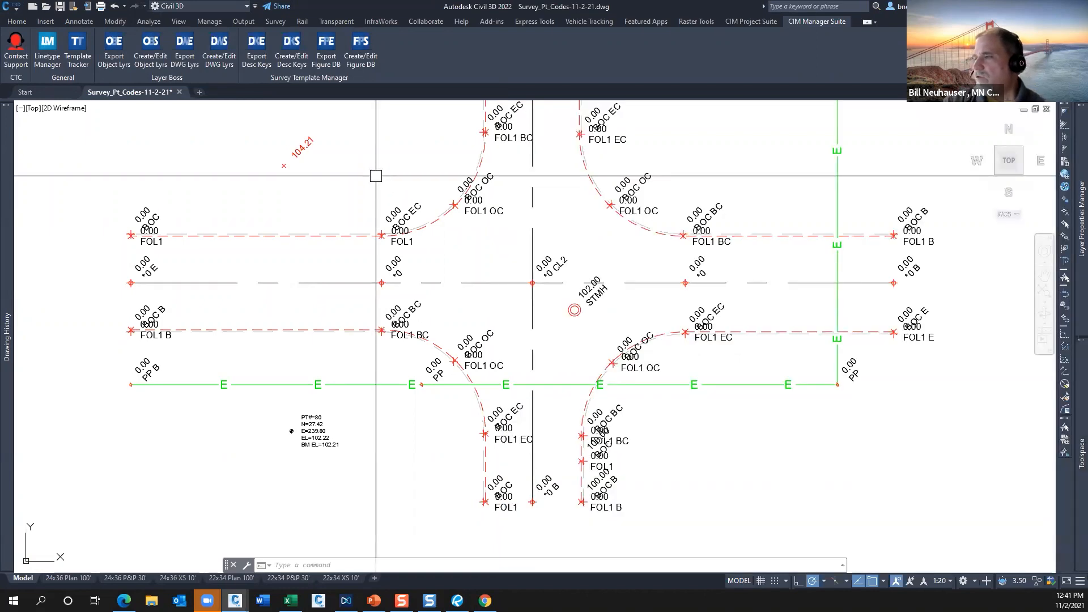
{"action": "scroll", "coordinate": [376, 175], "scroll_direction": "down", "scroll_amount": 3}
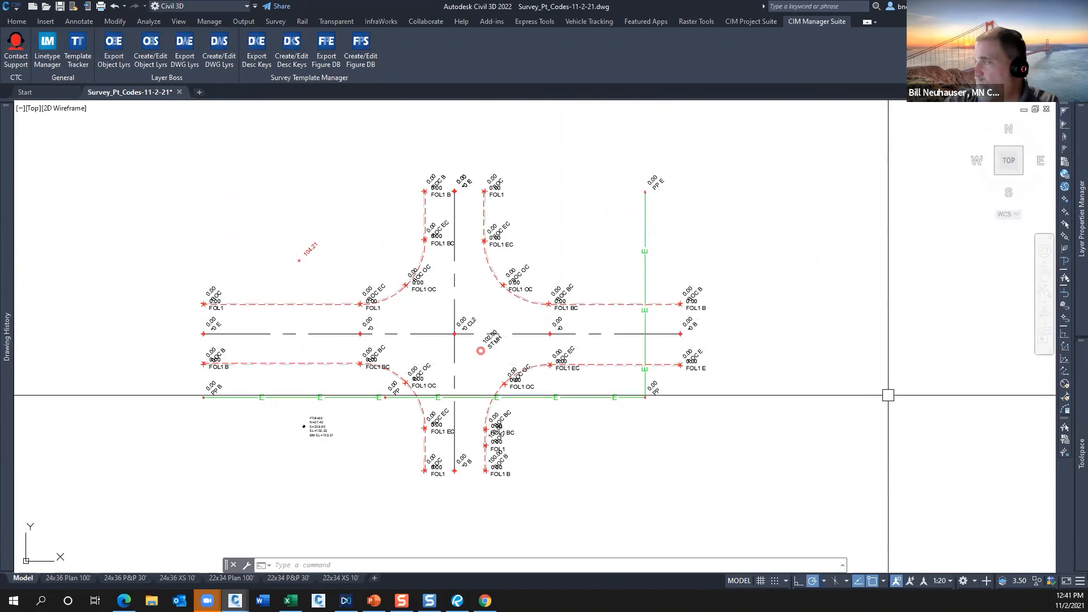
{"action": "mouse_move", "coordinate": [1081, 221]}
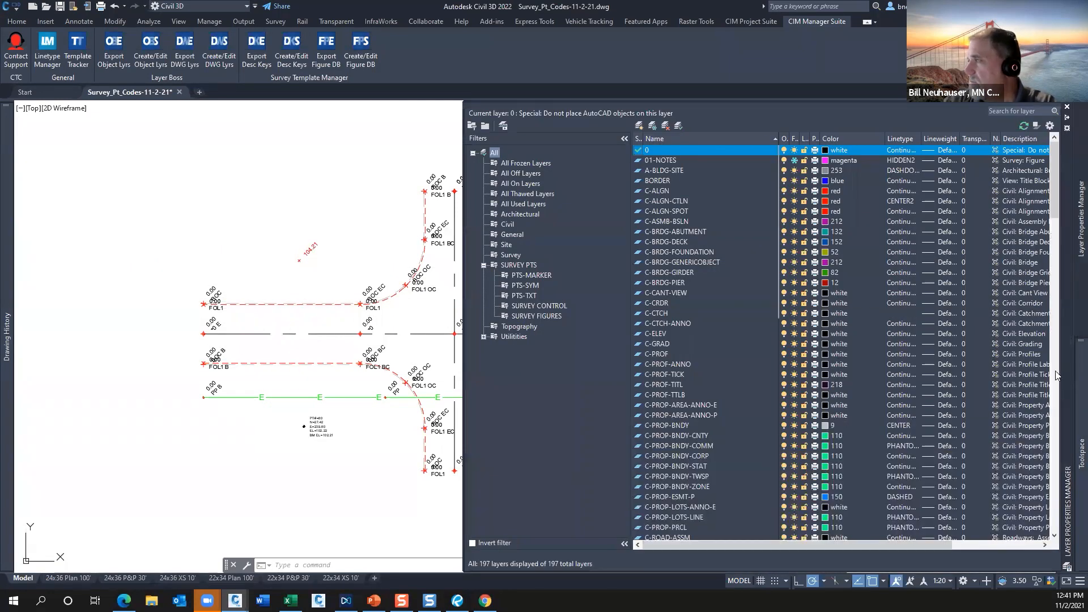
{"action": "mouse_move", "coordinate": [1080, 453]}
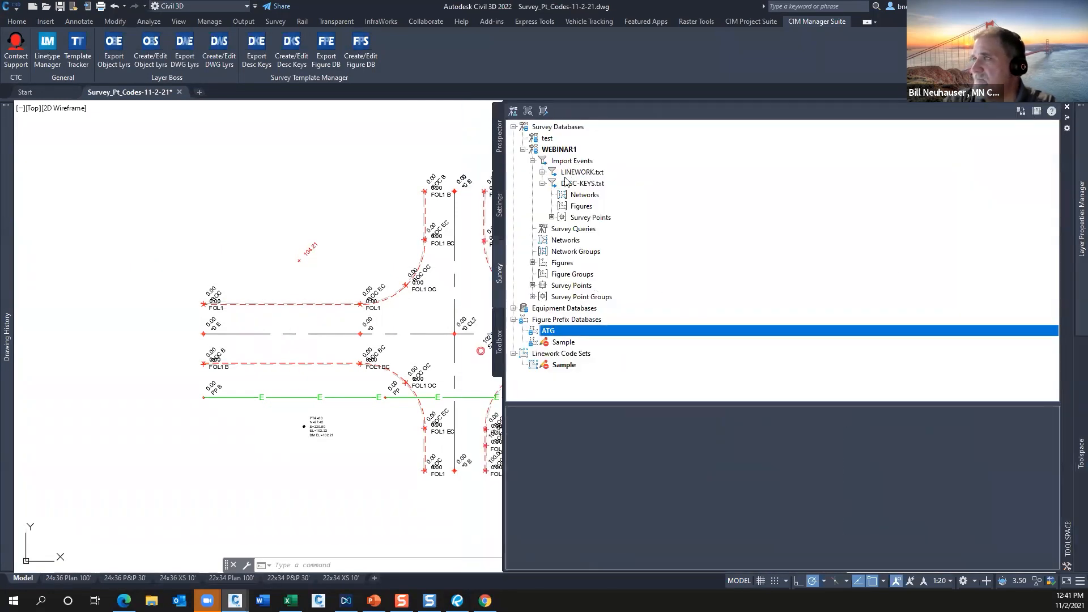
{"action": "left_click", "coordinate": [542, 183]}
{"action": "left_click", "coordinate": [542, 172]}
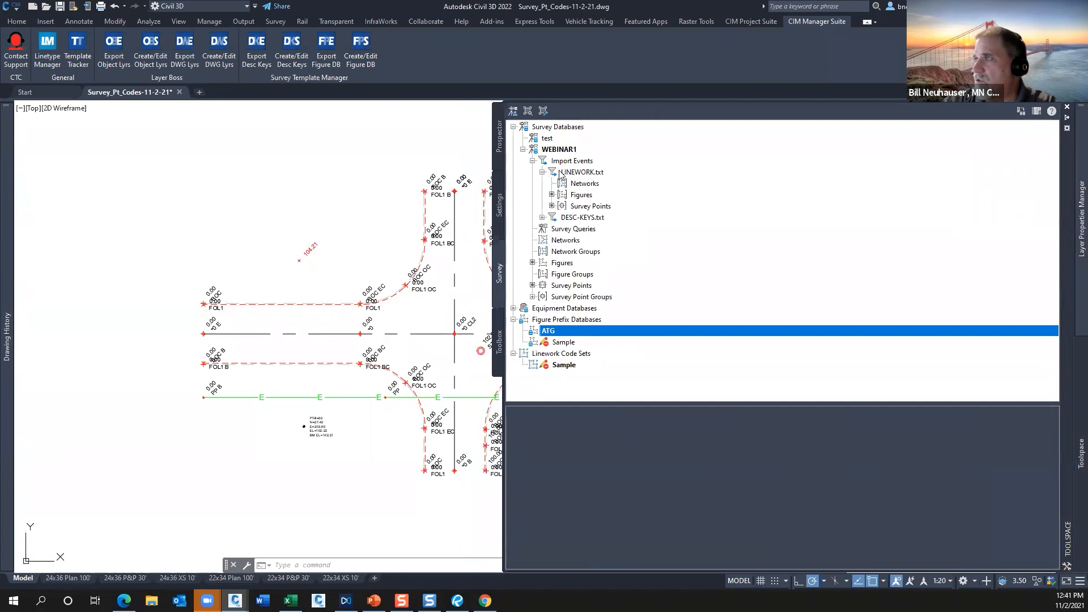
{"action": "left_click", "coordinate": [576, 173]}
{"action": "right_click", "coordinate": [575, 172]}
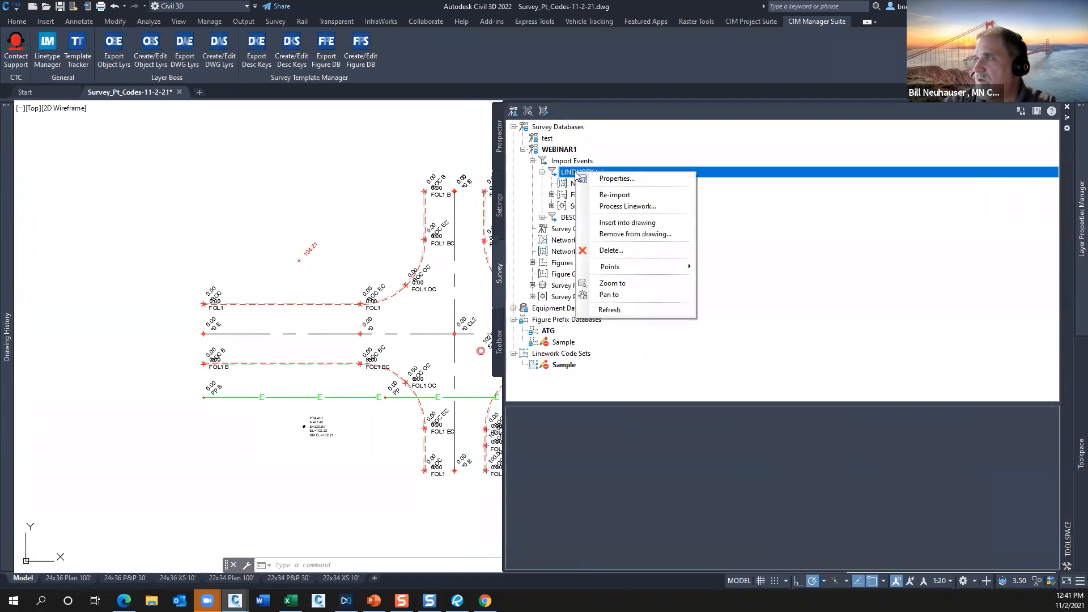
{"action": "left_click", "coordinate": [612, 234]}
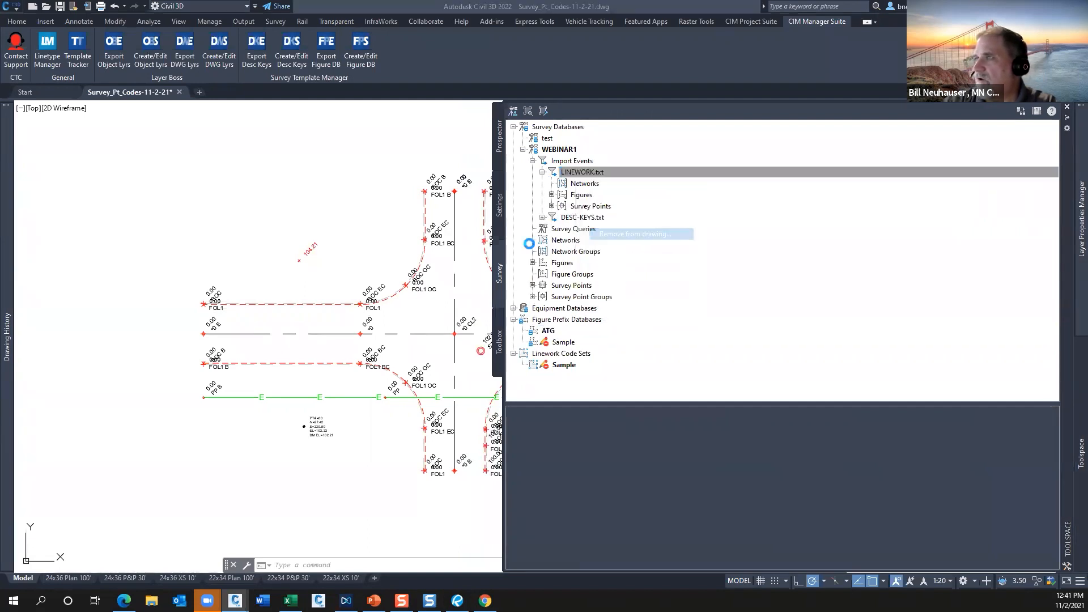
{"action": "left_click", "coordinate": [570, 323]}
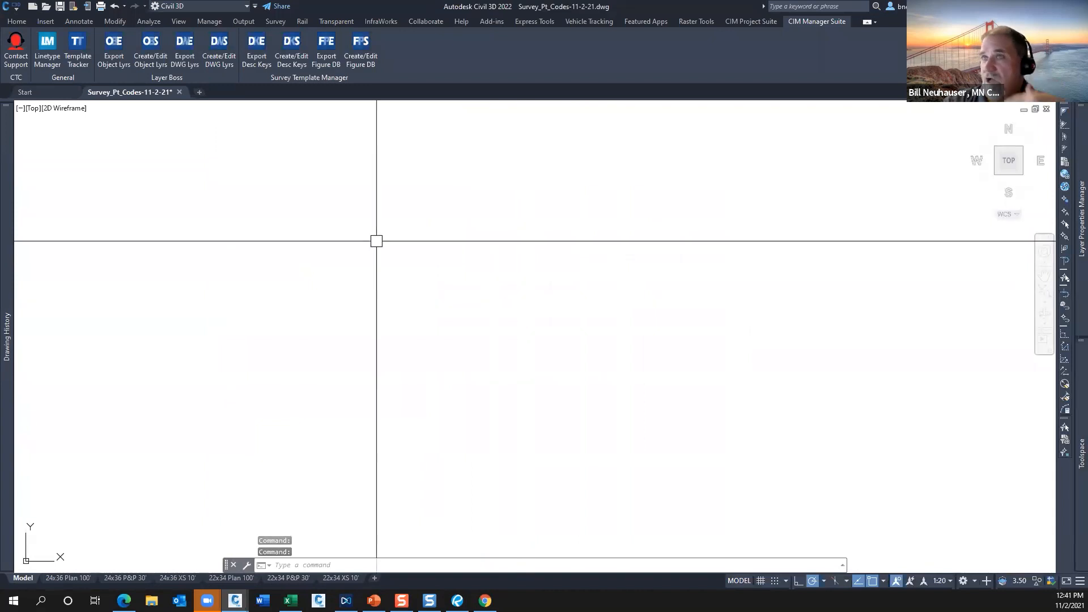
Start a survey data import and create a new survey database named webinar2 for it.
{"action": "left_click", "coordinate": [23, 20]}
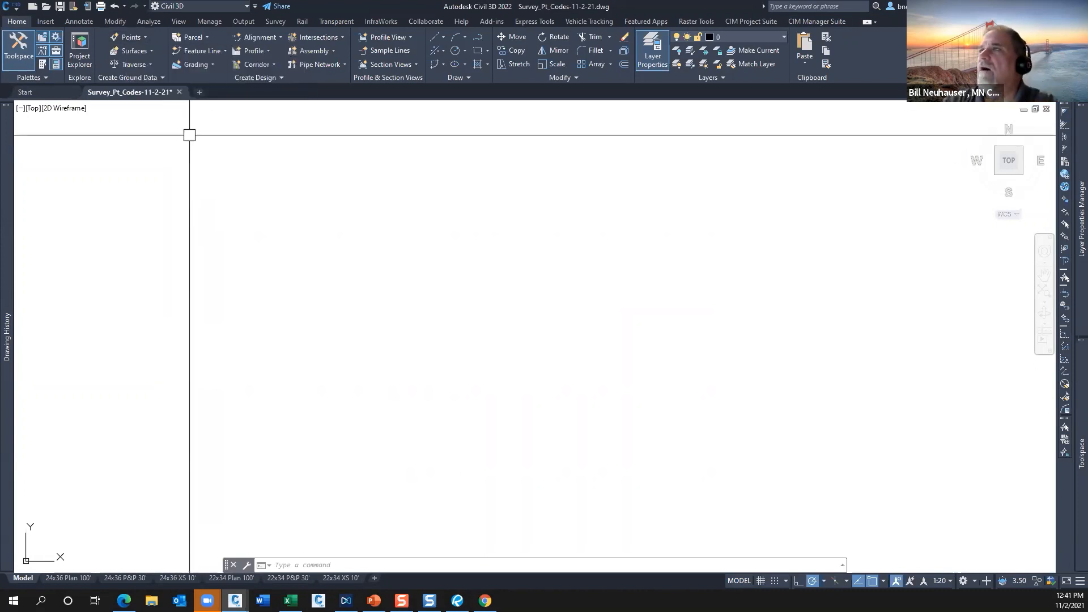
{"action": "left_click", "coordinate": [46, 22]}
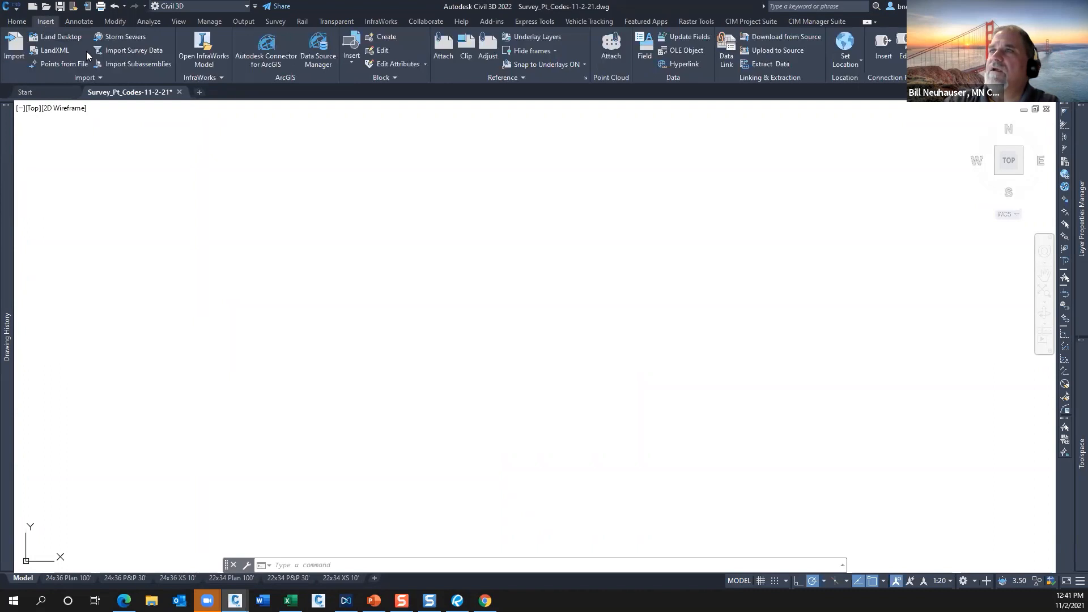
{"action": "left_click", "coordinate": [131, 50]}
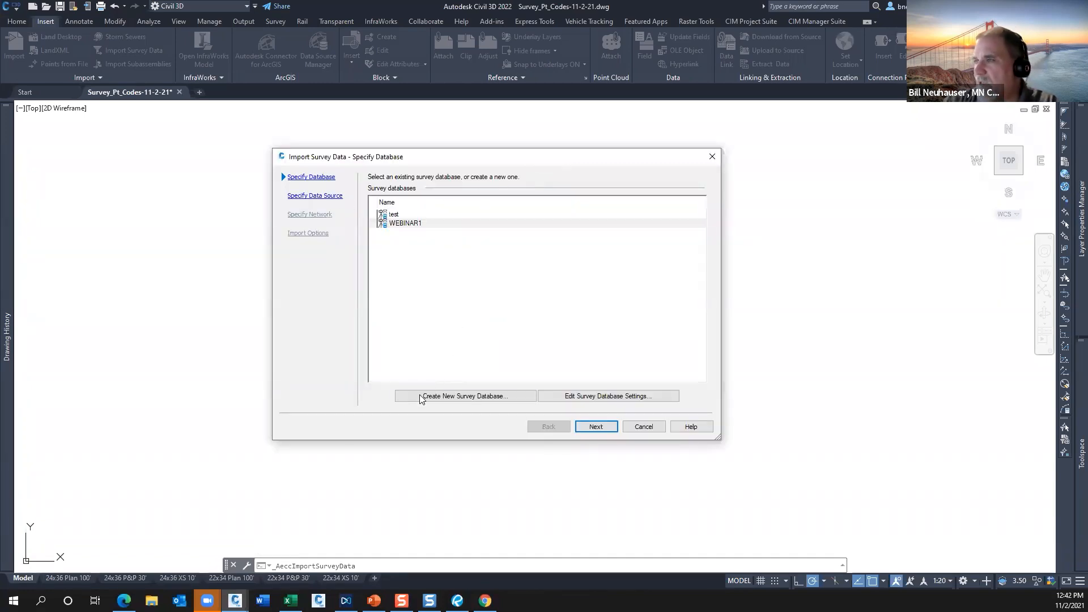
{"action": "left_click", "coordinate": [445, 397]}
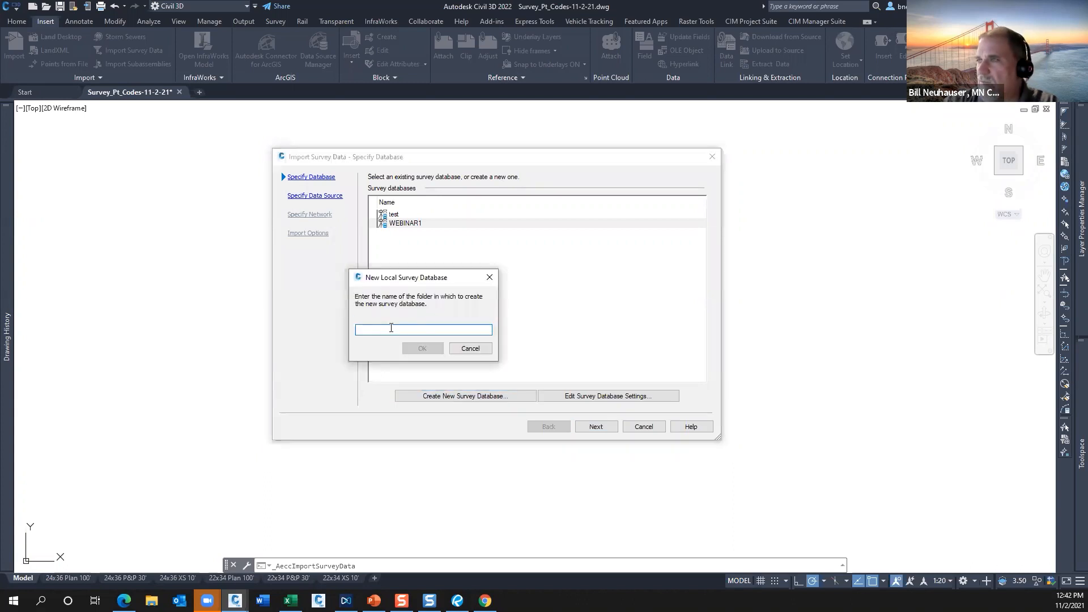
{"action": "type", "text": "webinar2"}
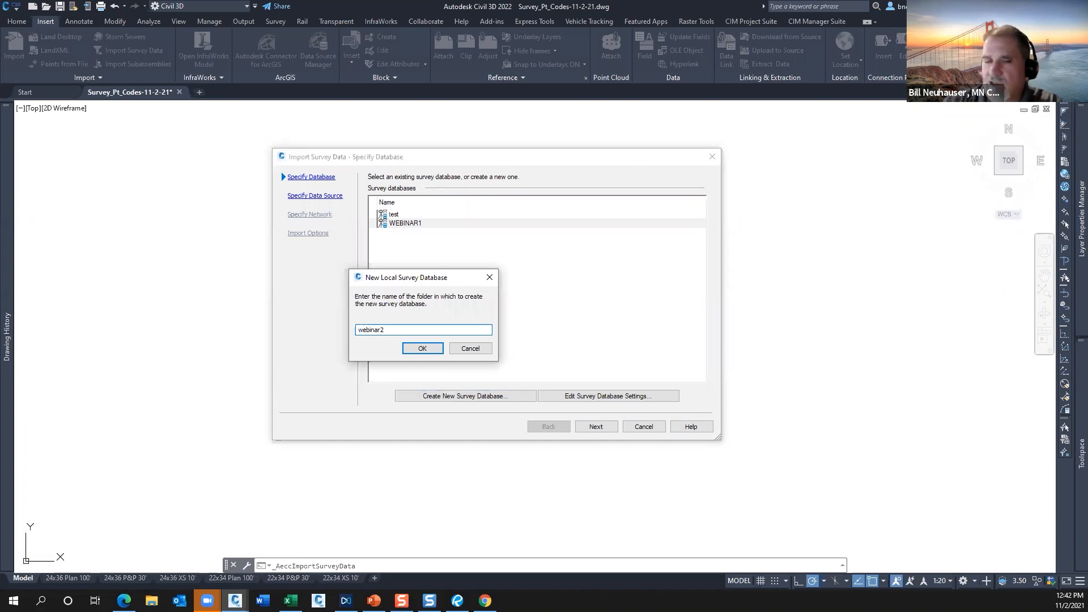
{"action": "left_click", "coordinate": [425, 347]}
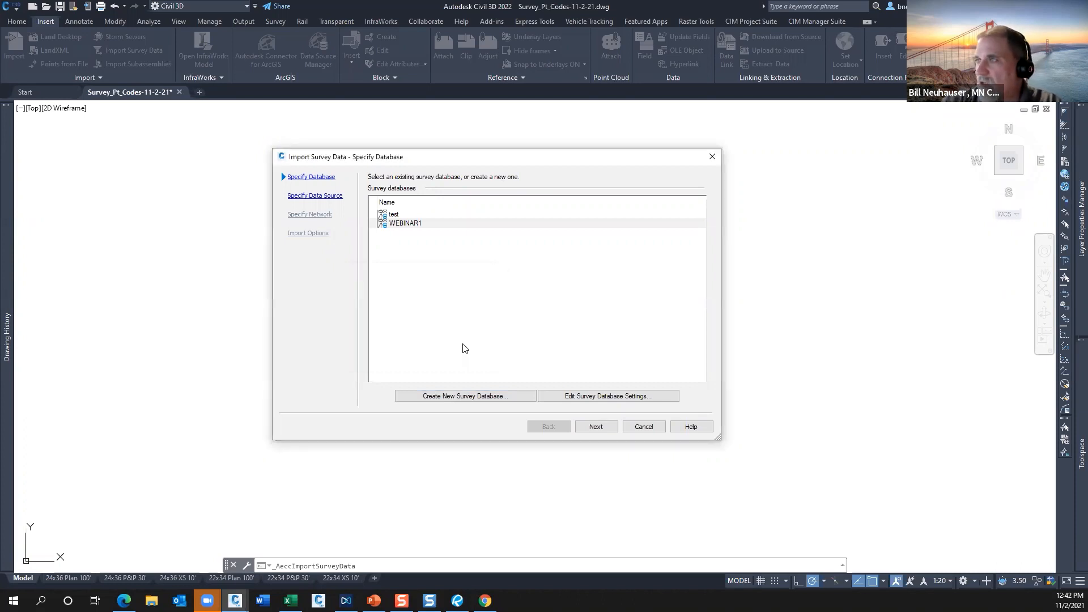
{"action": "left_click", "coordinate": [417, 234]}
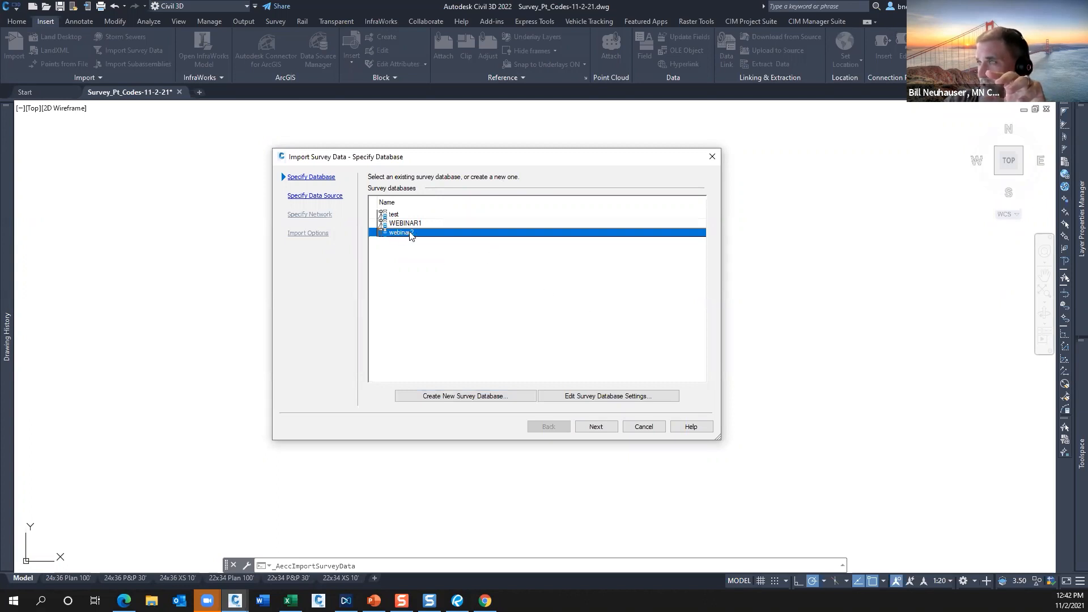
Set the webinar2 database's distance unit to US Foot, look through its remaining settings and accept them.
{"action": "left_click", "coordinate": [598, 396]}
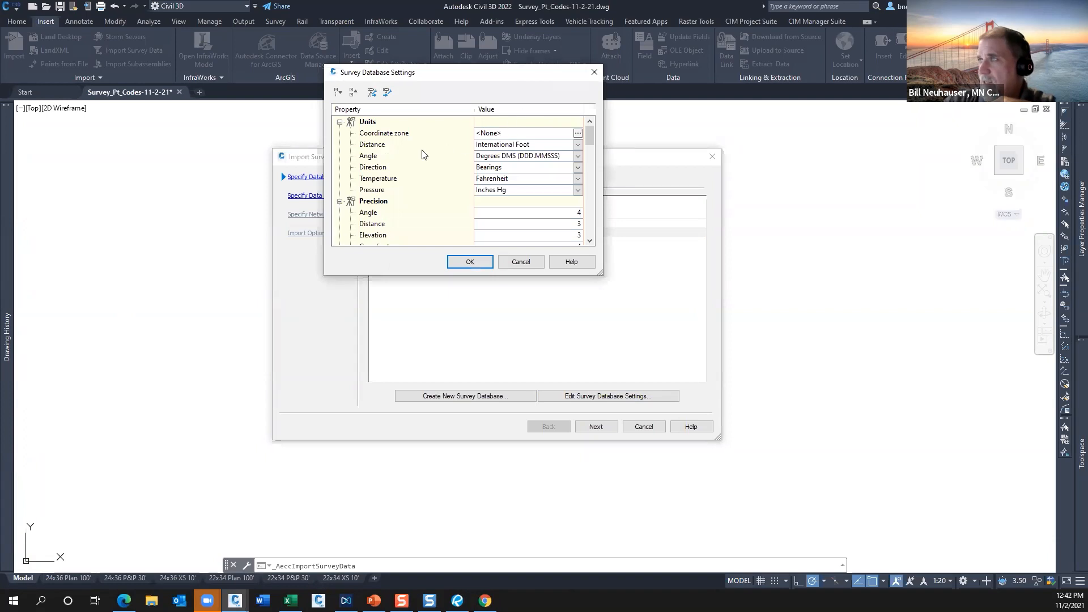
{"action": "left_click", "coordinate": [579, 146]}
{"action": "left_click", "coordinate": [530, 171]}
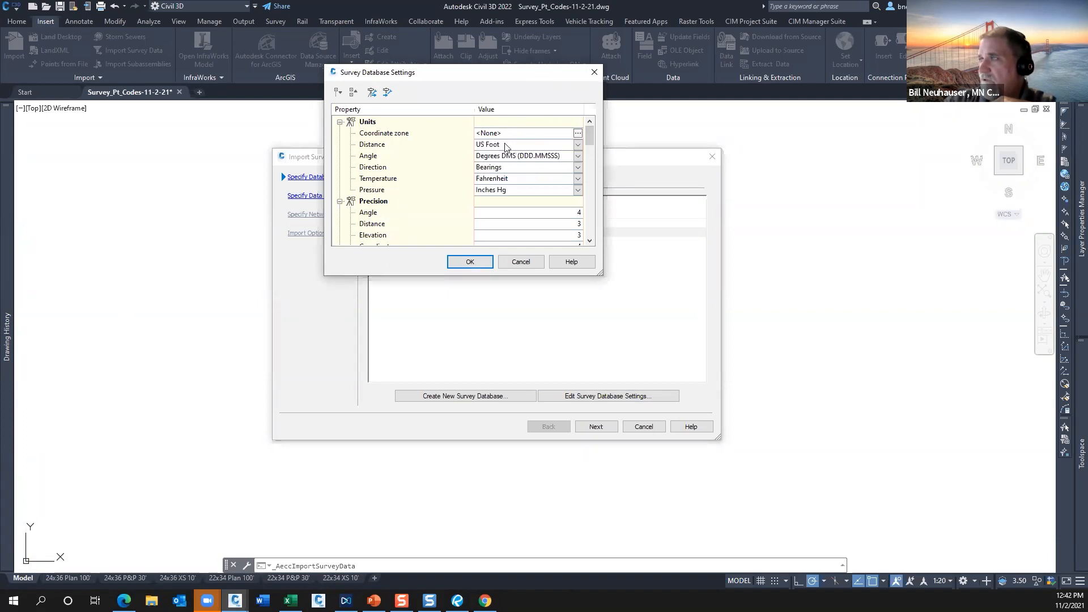
{"action": "left_click_drag", "start_coordinate": [512, 80], "coordinate": [467, 80]}
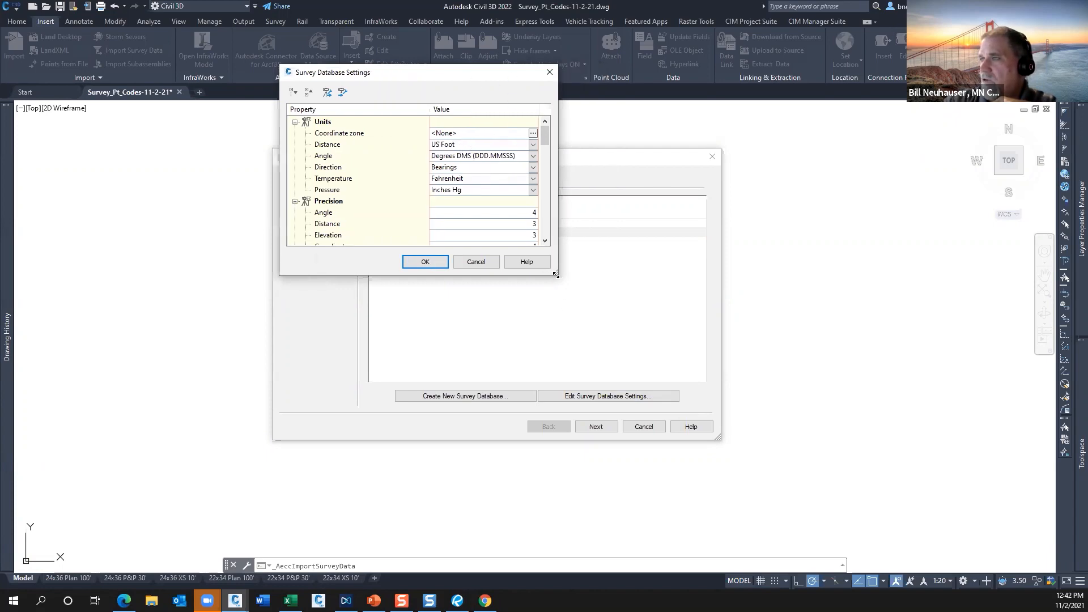
{"action": "left_click_drag", "start_coordinate": [555, 274], "coordinate": [623, 435]}
{"action": "scroll", "coordinate": [486, 329], "scroll_direction": "down", "scroll_amount": 12}
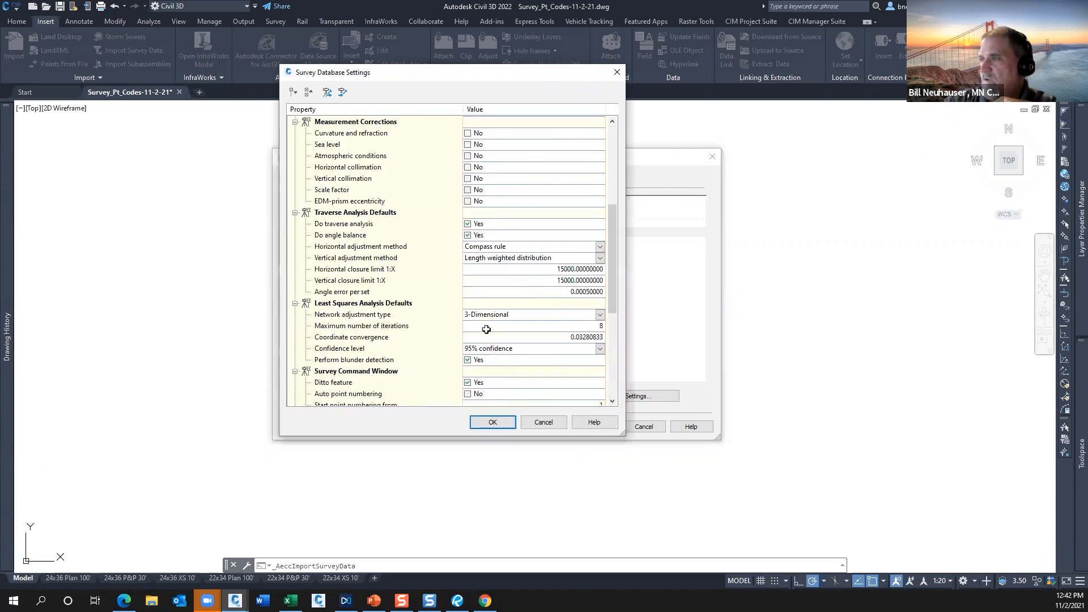
{"action": "scroll", "coordinate": [486, 329], "scroll_direction": "down", "scroll_amount": 2}
{"action": "scroll", "coordinate": [486, 330], "scroll_direction": "up", "scroll_amount": 15}
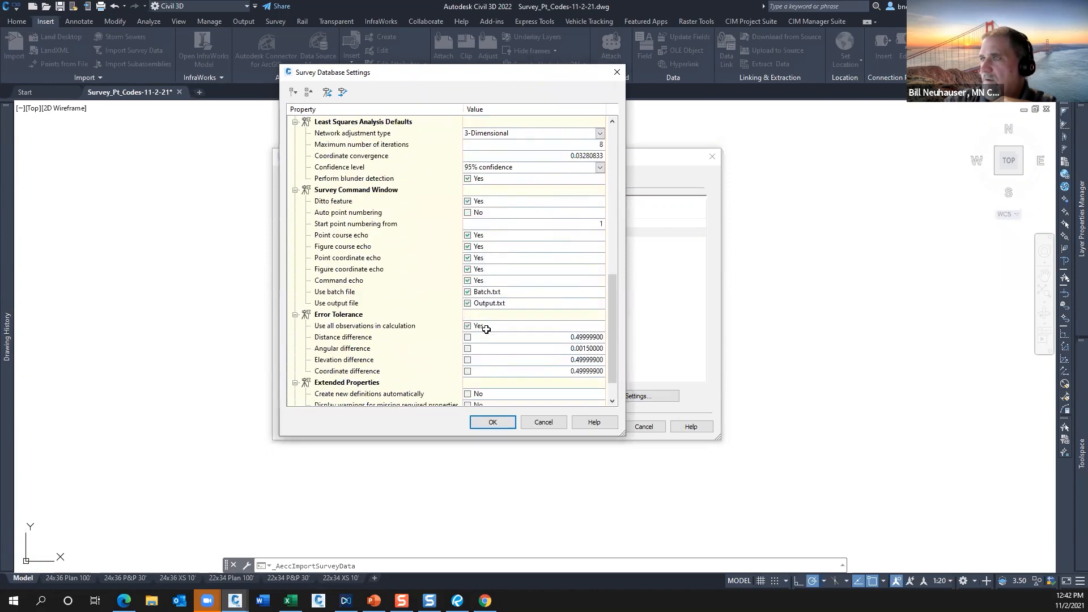
{"action": "left_click", "coordinate": [491, 423]}
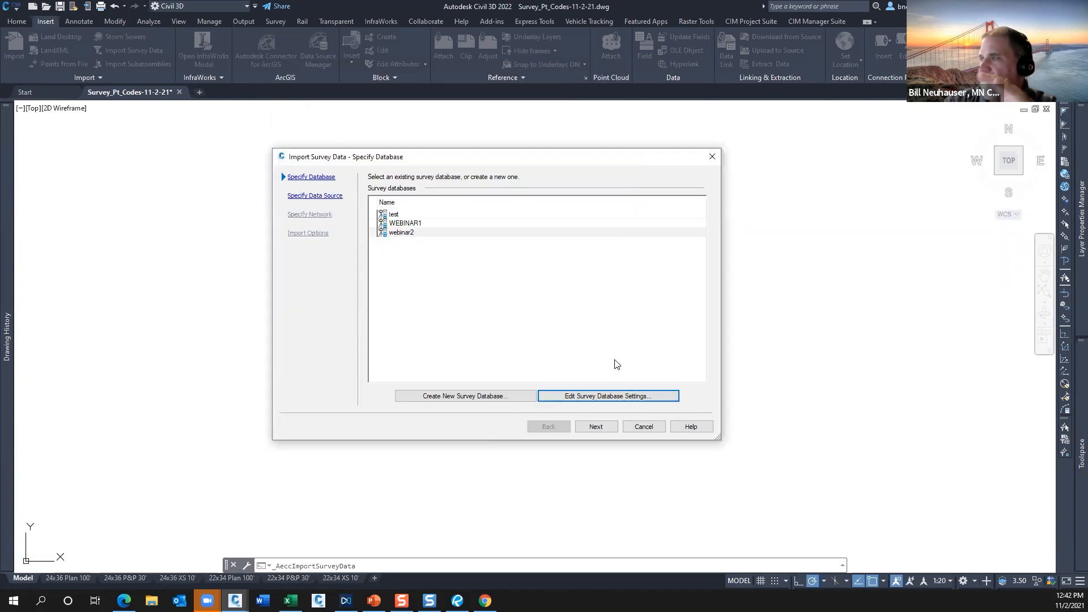
Specify LINEWORK.txt as a point file data source in PNEZD (comma delimited) format, with no survey network.
{"action": "left_click", "coordinate": [595, 426]}
{"action": "left_click", "coordinate": [390, 209]}
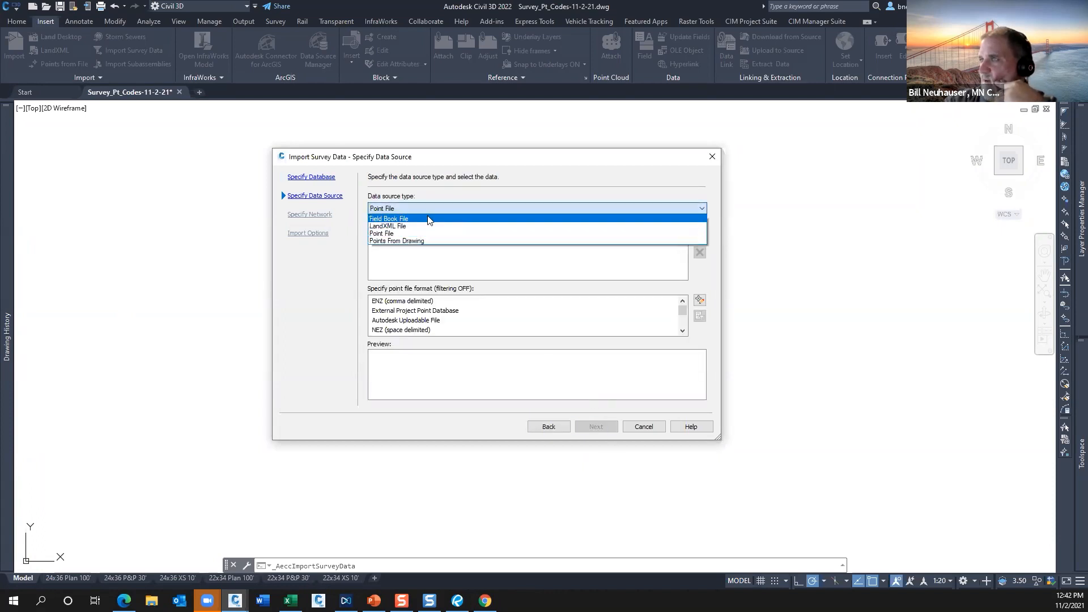
{"action": "left_click", "coordinate": [404, 234]}
{"action": "left_click", "coordinate": [699, 237]}
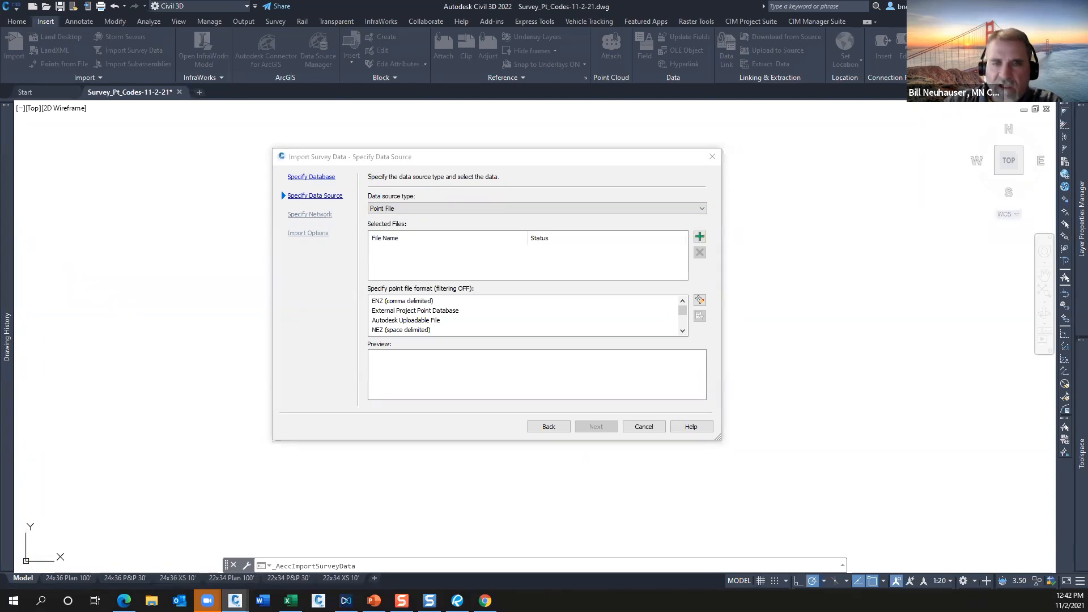
{"action": "double_click", "coordinate": [431, 116]}
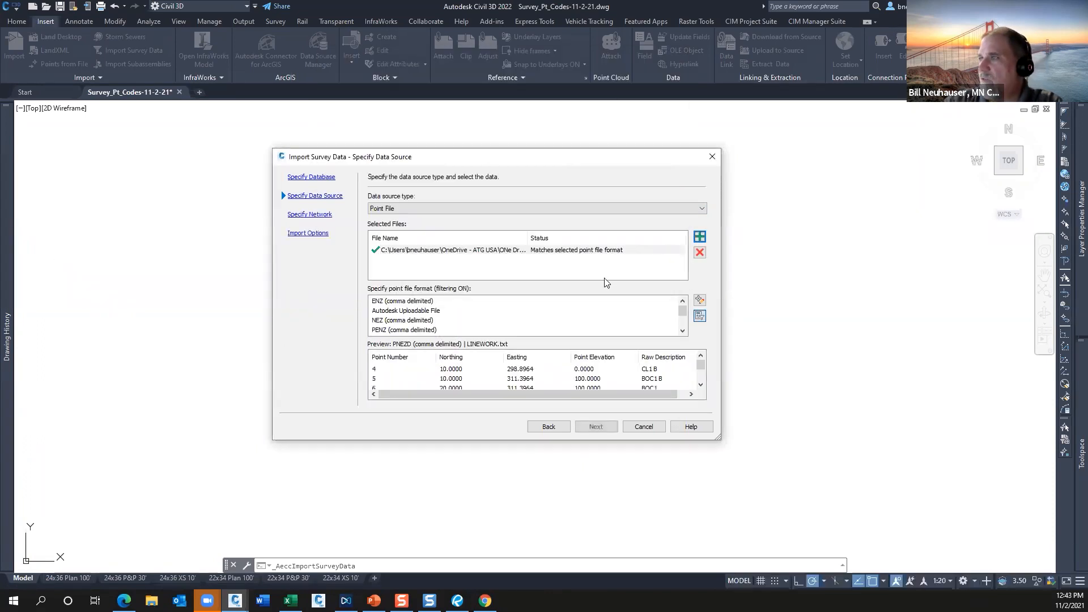
{"action": "left_click_drag", "start_coordinate": [682, 312], "coordinate": [683, 328]}
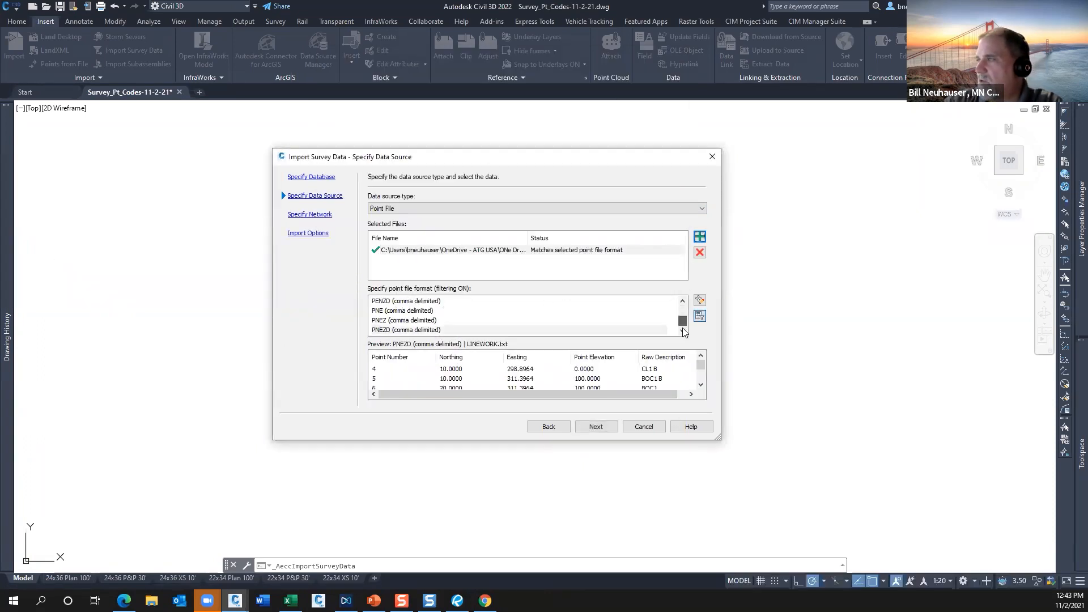
{"action": "left_click", "coordinate": [394, 330]}
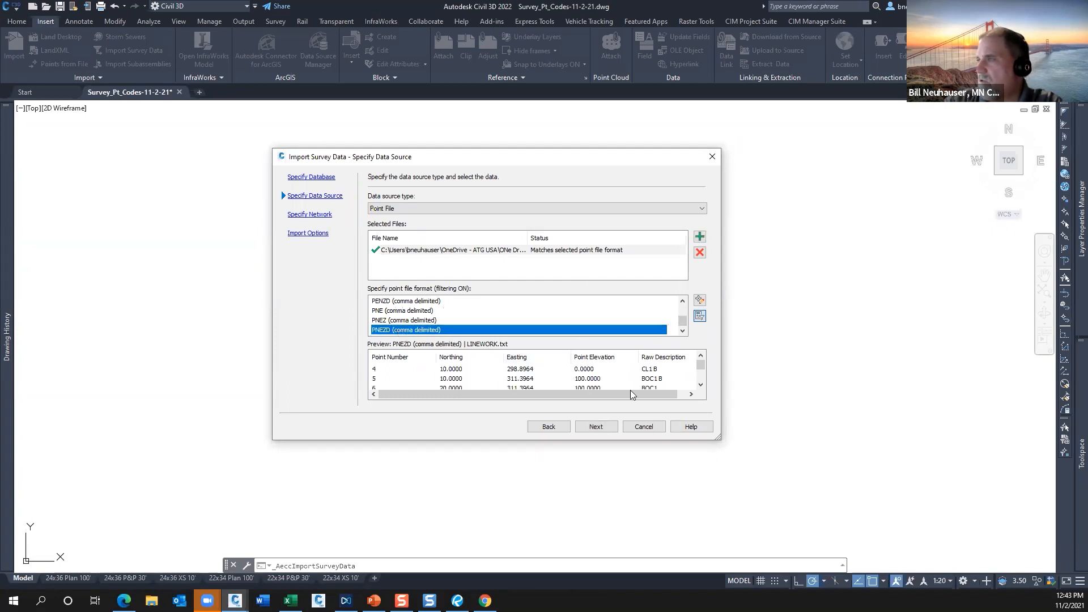
{"action": "left_click", "coordinate": [596, 428]}
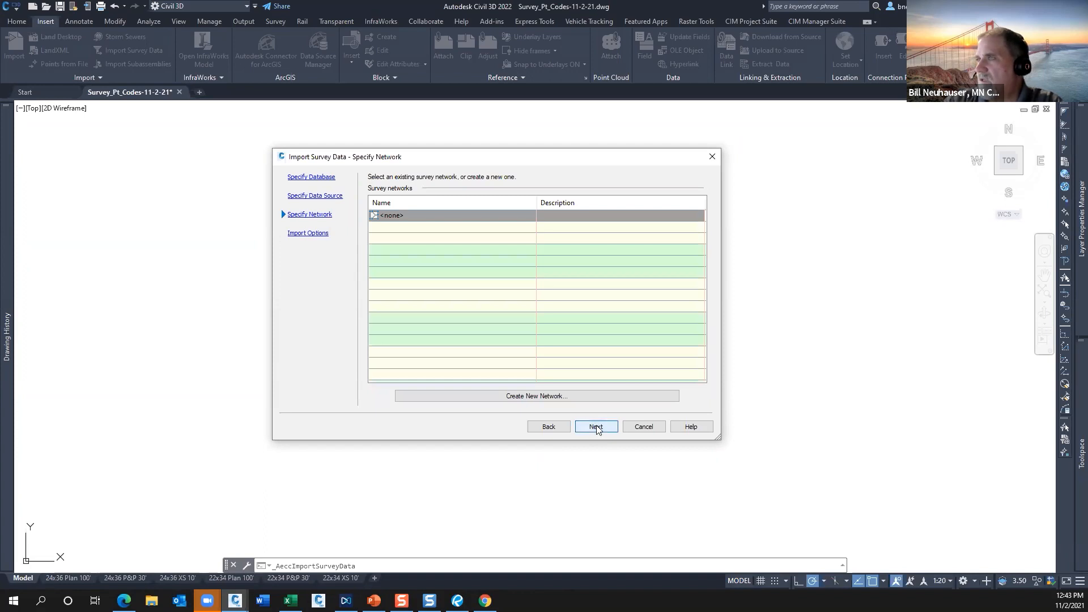
{"action": "left_click", "coordinate": [596, 427]}
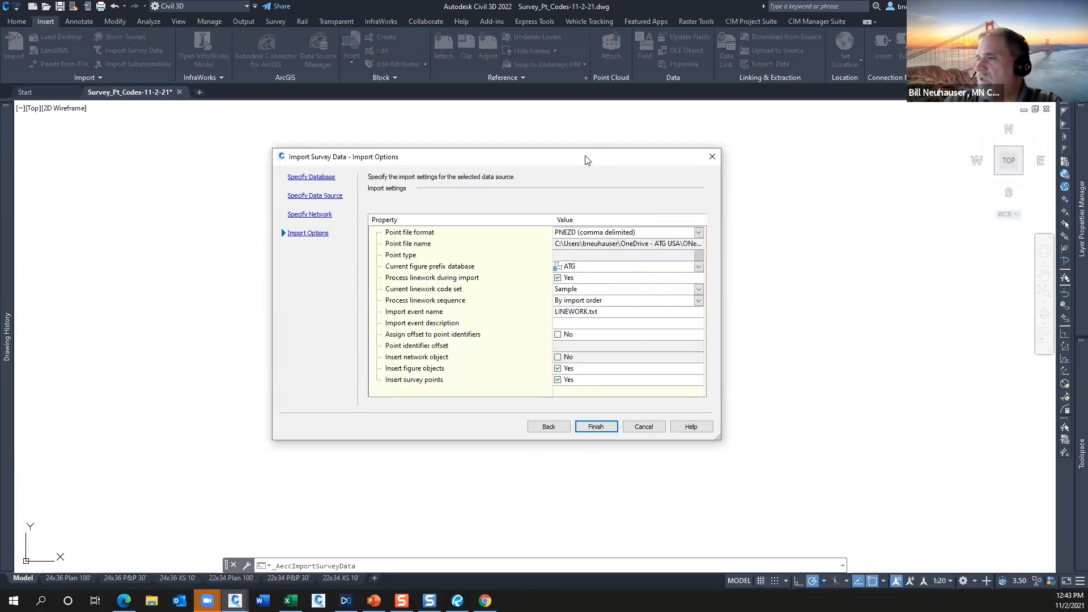
Import the data with the ATG figure prefix database and Sample linework code set, processing linework and inserting figures and survey points.
{"action": "left_click_drag", "start_coordinate": [585, 160], "coordinate": [509, 134]}
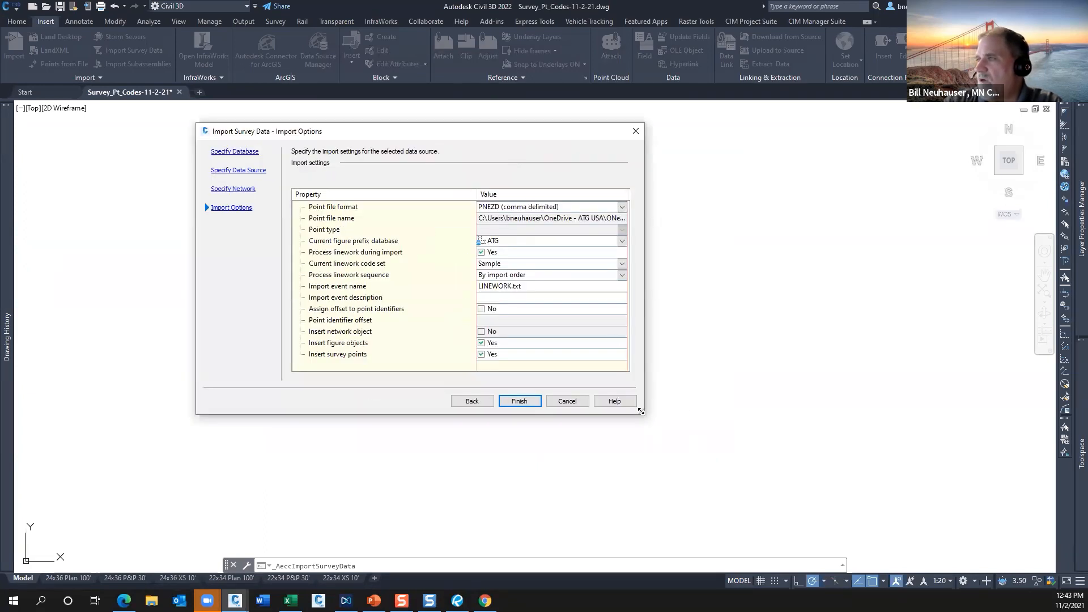
{"action": "left_click_drag", "start_coordinate": [675, 446], "coordinate": [676, 448]}
{"action": "left_click", "coordinate": [358, 357]}
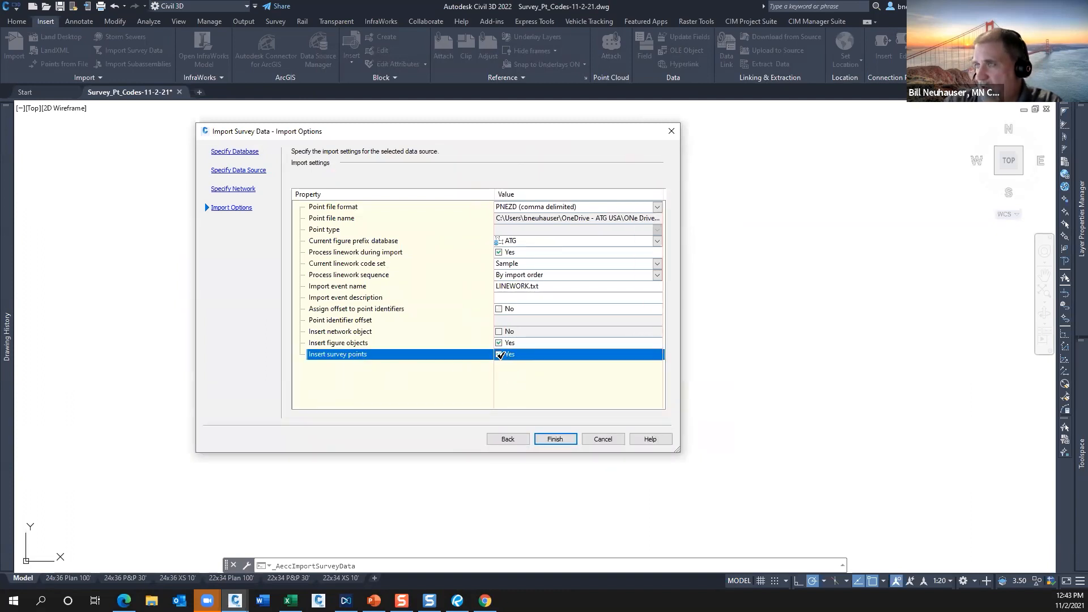
{"action": "left_click", "coordinate": [496, 251]}
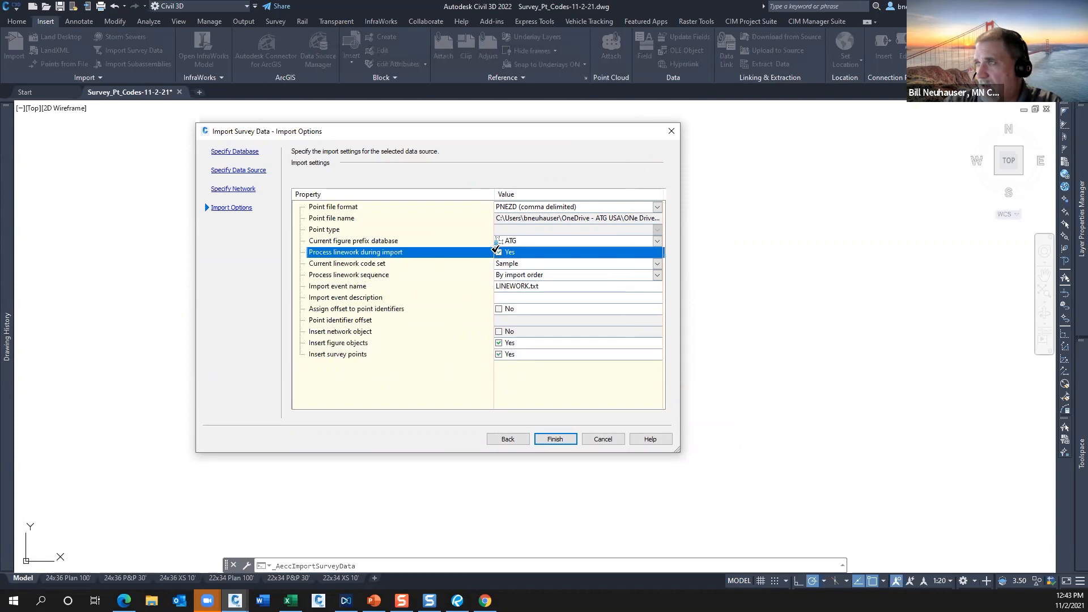
{"action": "left_click", "coordinate": [515, 239]}
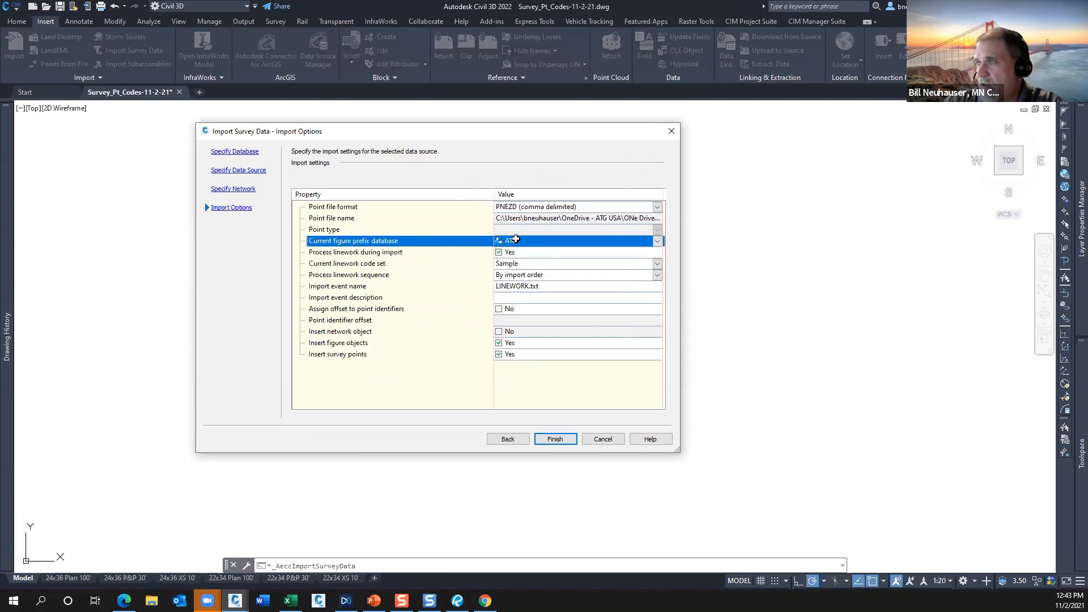
{"action": "left_click", "coordinate": [531, 240]}
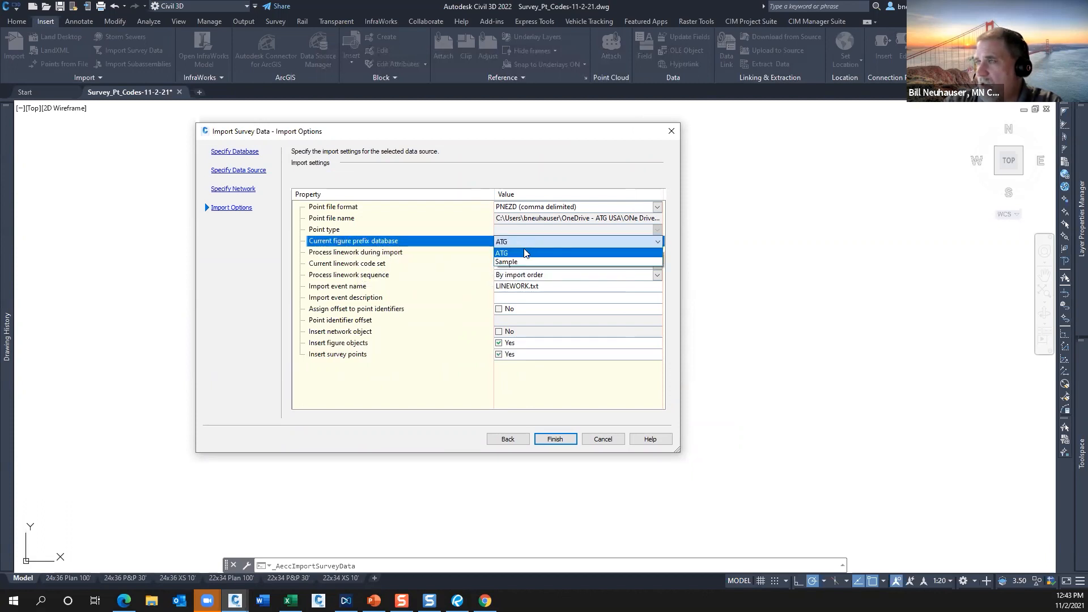
{"action": "left_click", "coordinate": [521, 253]}
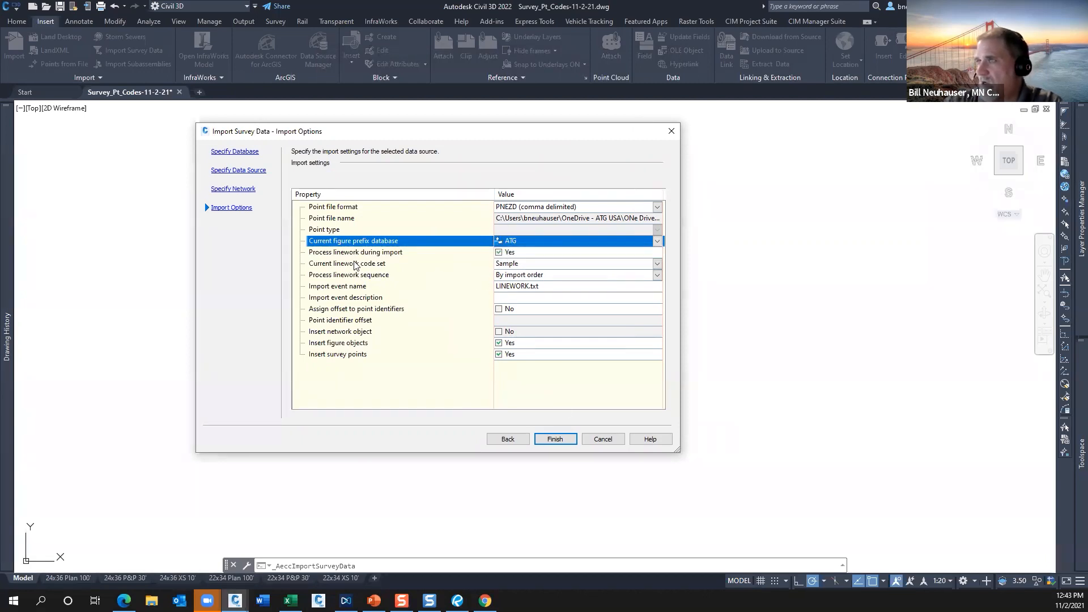
{"action": "left_click", "coordinate": [356, 264]}
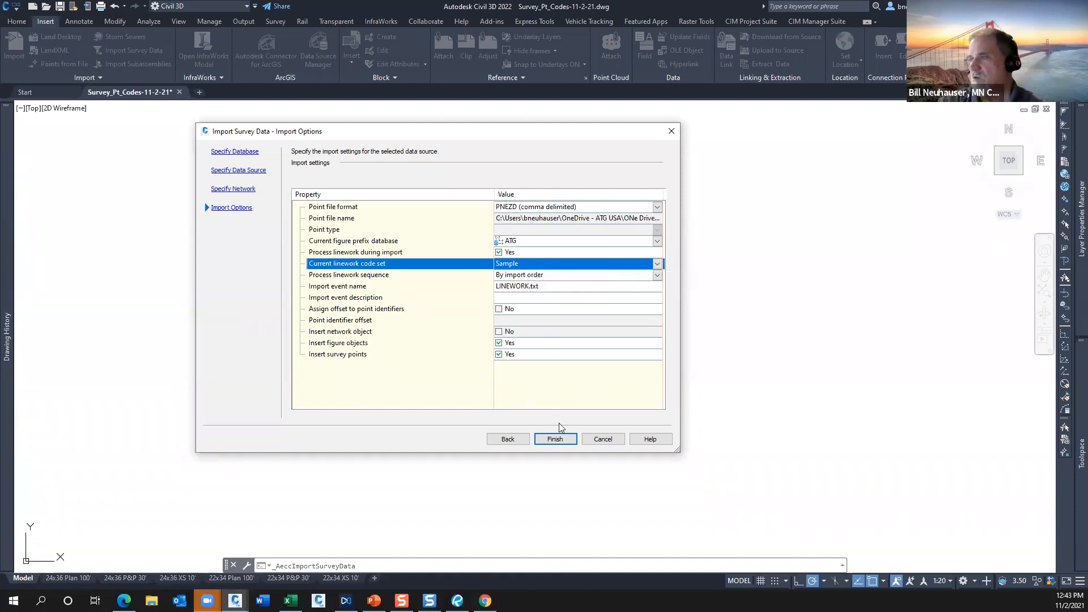
{"action": "left_click", "coordinate": [556, 440]}
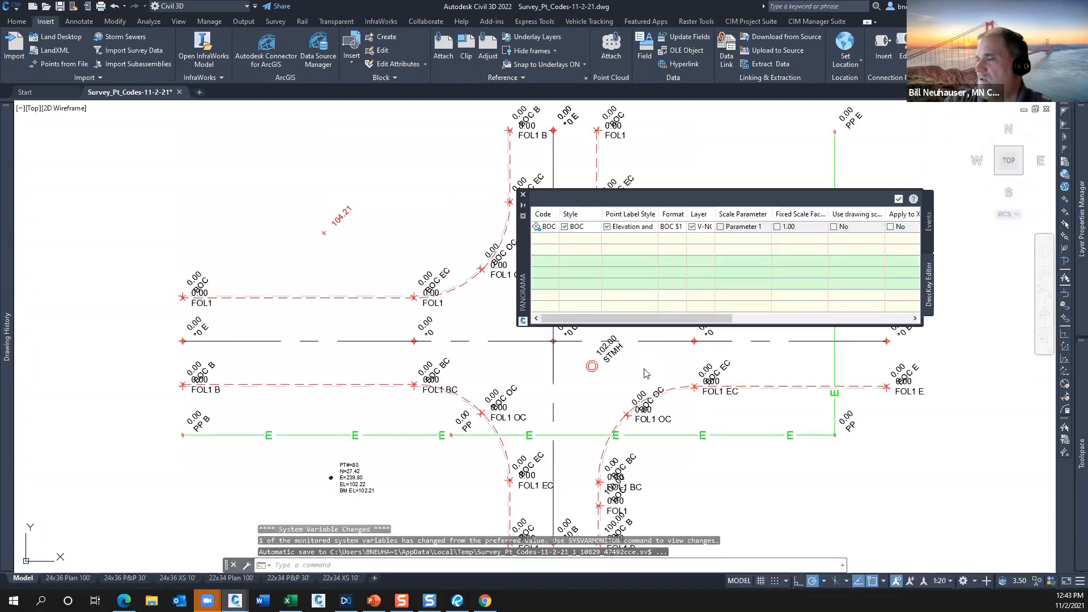
Close the import event report and examine the imported figures and survey points across the intersection.
{"action": "left_click", "coordinate": [523, 195]}
{"action": "scroll", "coordinate": [520, 397], "scroll_direction": "down", "scroll_amount": 3}
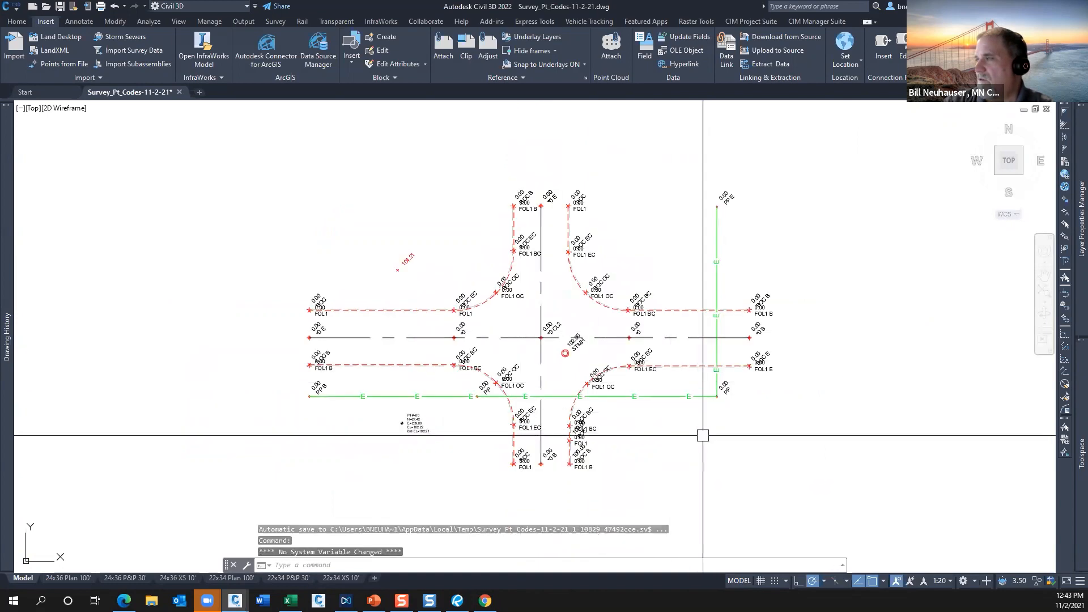
{"action": "scroll", "coordinate": [703, 433], "scroll_direction": "up", "scroll_amount": 3}
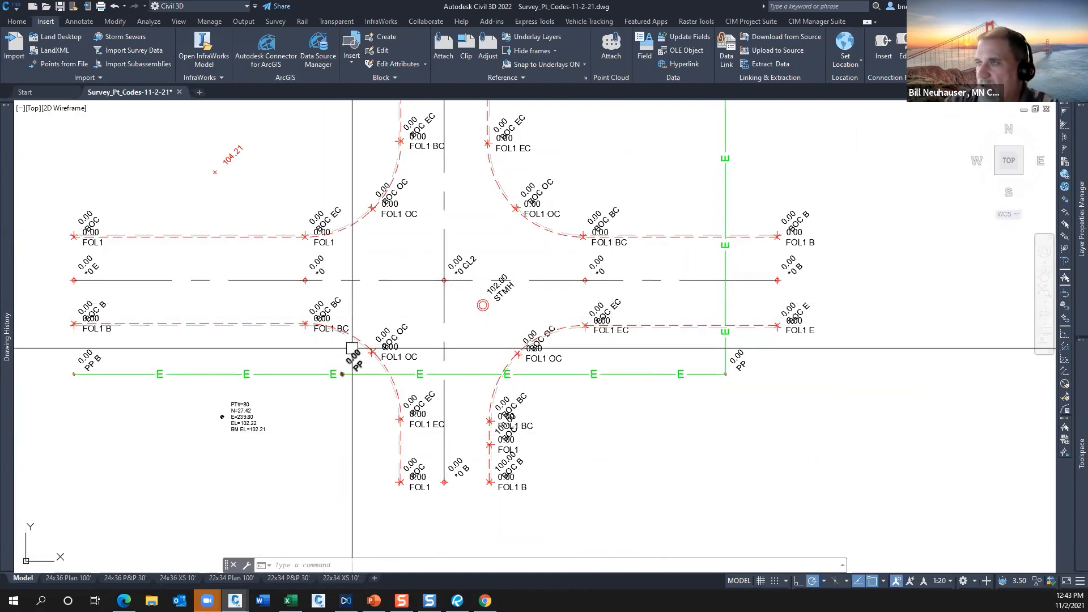
{"action": "scroll", "coordinate": [623, 372], "scroll_direction": "down", "scroll_amount": 3}
{"action": "middle_click_drag", "start_coordinate": [634, 371], "coordinate": [693, 399]}
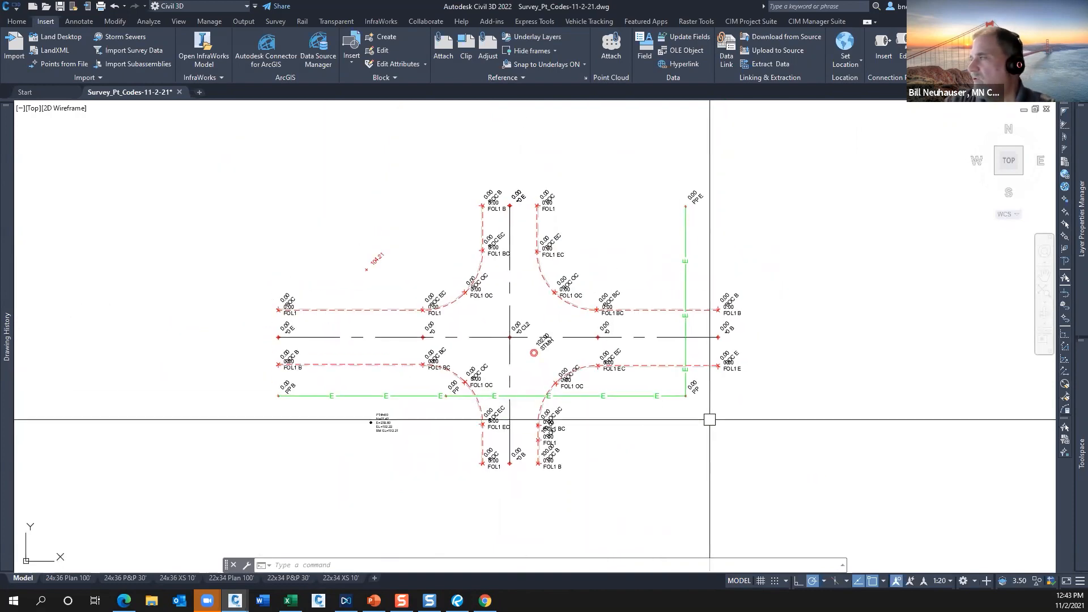
Locate the EG1 surface in the drawing's surface collection and look through the commands available for it.
{"action": "mouse_move", "coordinate": [1077, 431]}
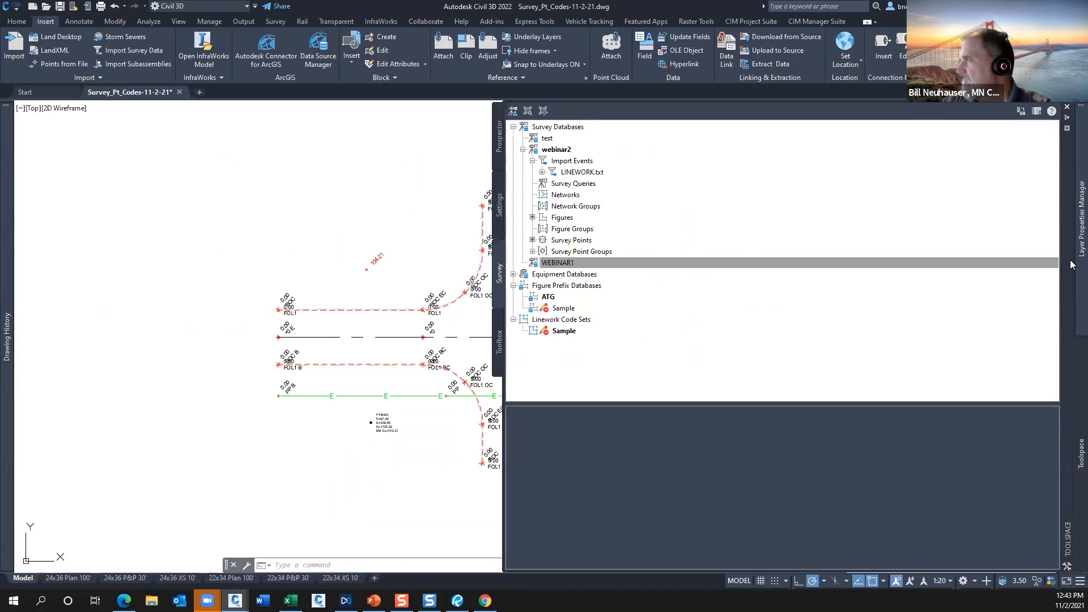
{"action": "left_click", "coordinate": [501, 147]}
{"action": "left_click", "coordinate": [523, 174]}
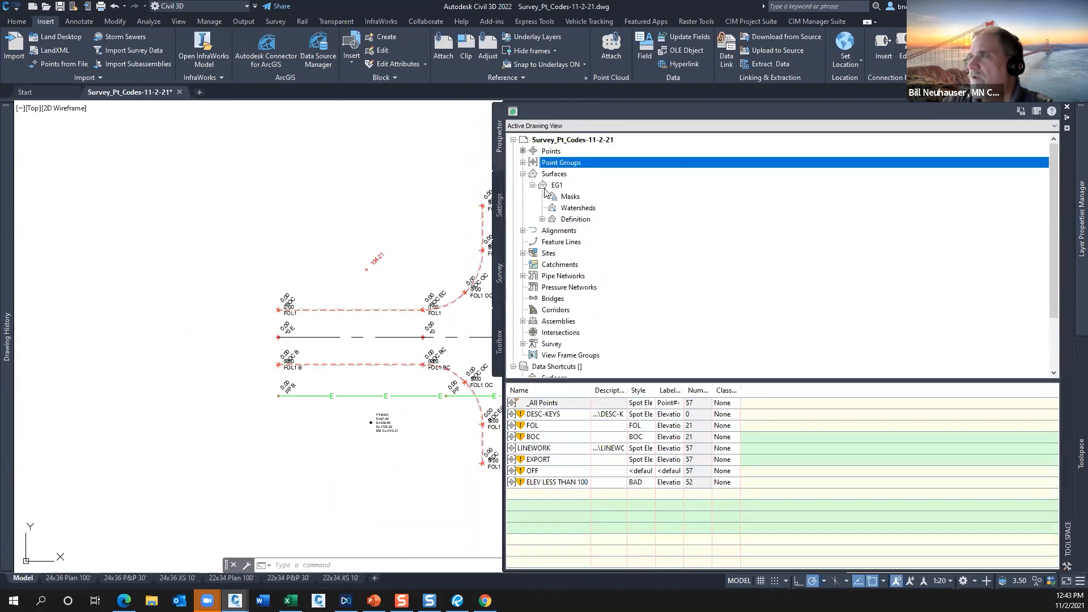
{"action": "left_click", "coordinate": [556, 185]}
{"action": "right_click", "coordinate": [552, 186]}
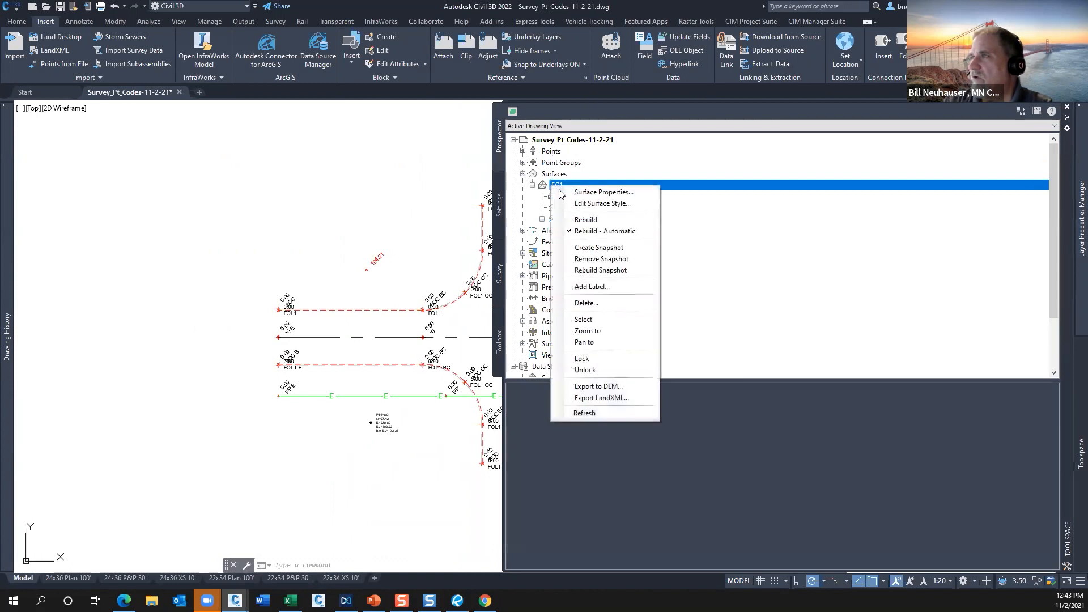
{"action": "left_click", "coordinate": [612, 127]}
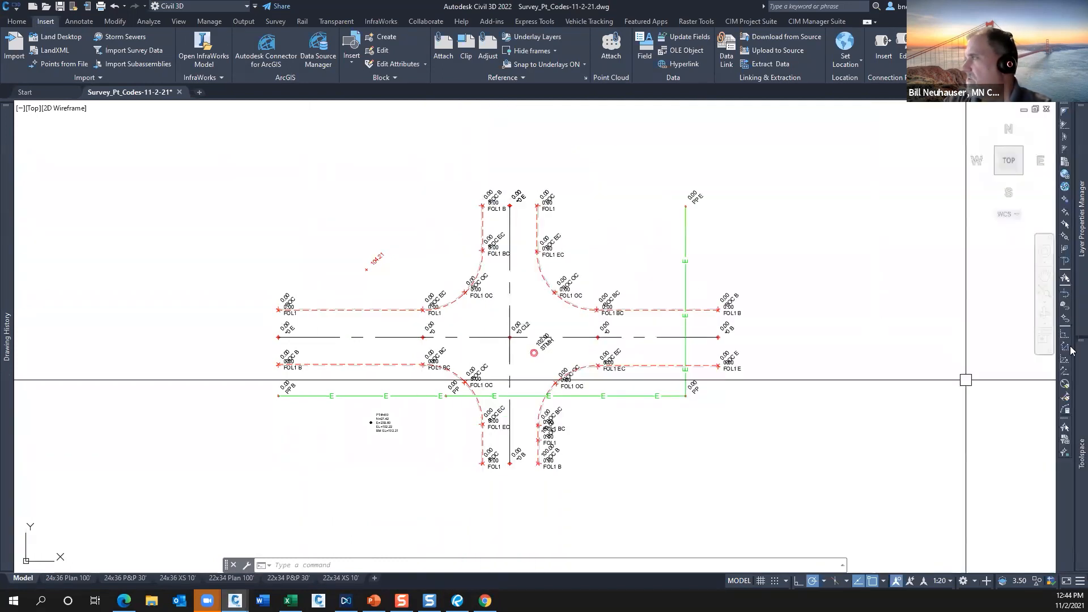
Thaw the C-TINN-EG1 layer to display the EG1 surface triangulation.
{"action": "mouse_move", "coordinate": [1072, 230]}
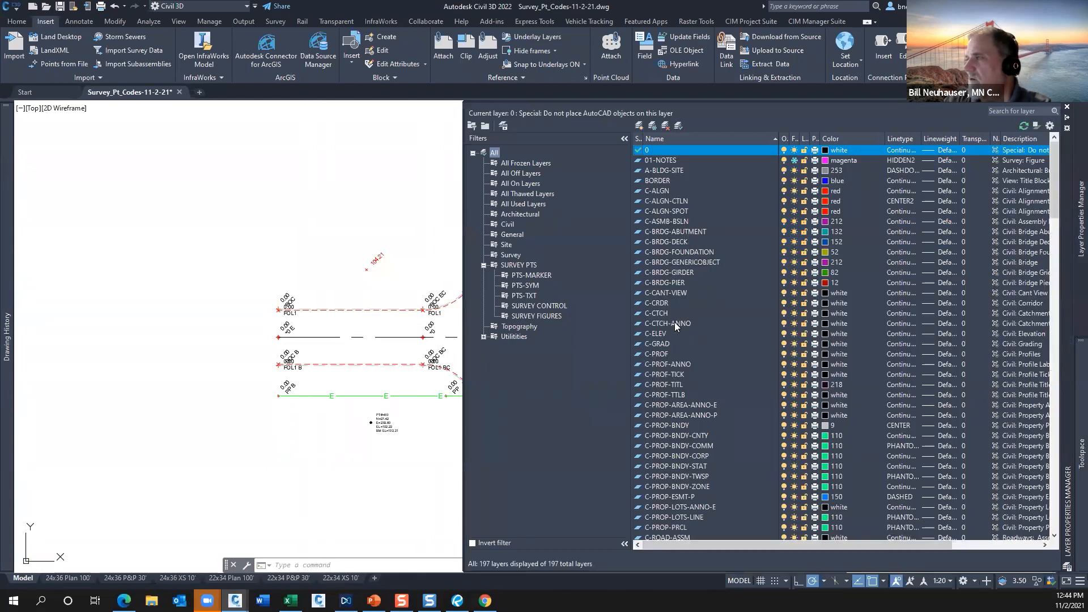
{"action": "scroll", "coordinate": [674, 322], "scroll_direction": "down", "scroll_amount": 13}
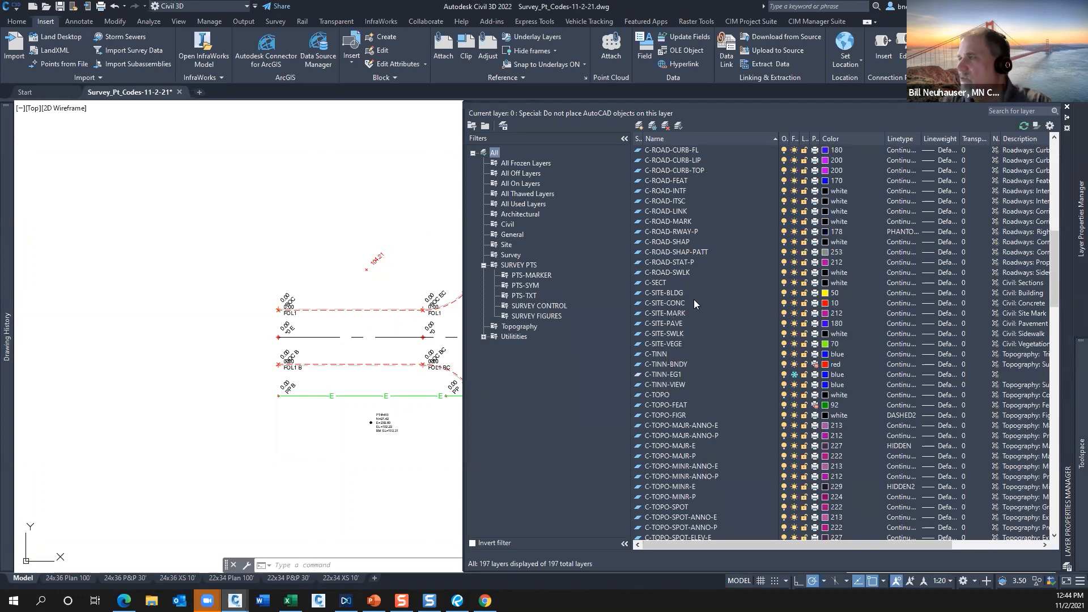
{"action": "scroll", "coordinate": [699, 321], "scroll_direction": "down", "scroll_amount": 1}
{"action": "left_click", "coordinate": [794, 344]}
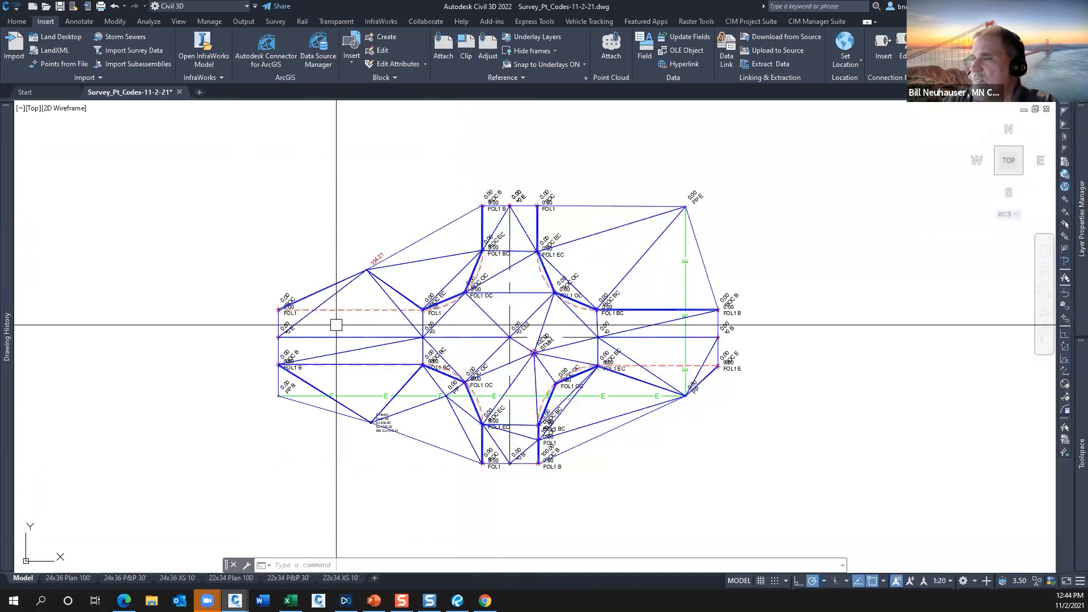
{"action": "scroll", "coordinate": [547, 354], "scroll_direction": "up", "scroll_amount": 2}
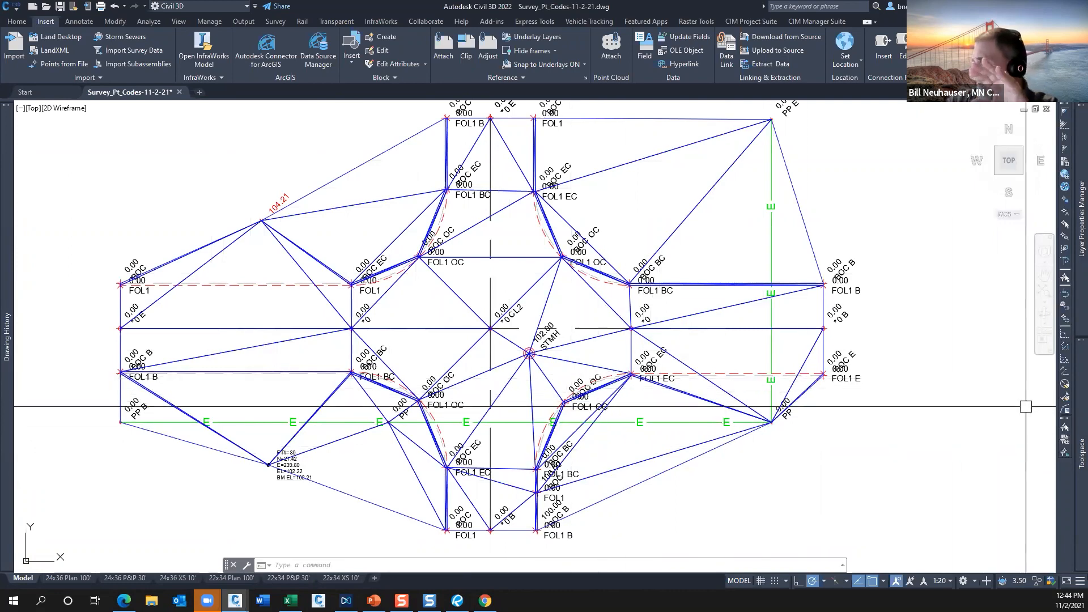
Set up a Standard breakline set named features in the EG1 surface definition, with a 1.00' mid-ordinate distance.
{"action": "mouse_move", "coordinate": [1081, 454]}
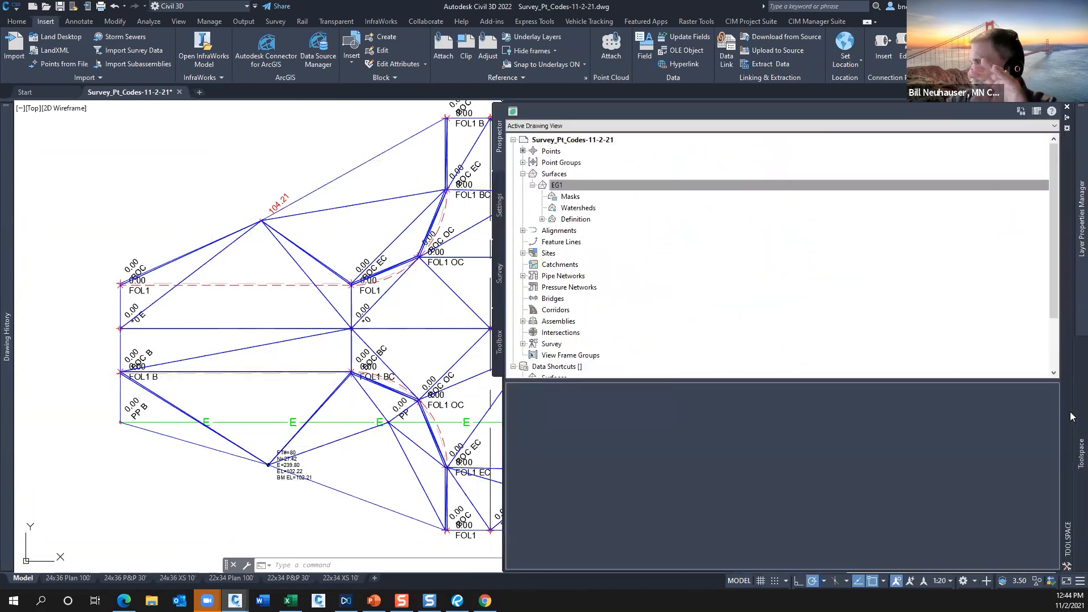
{"action": "left_click", "coordinate": [543, 219]}
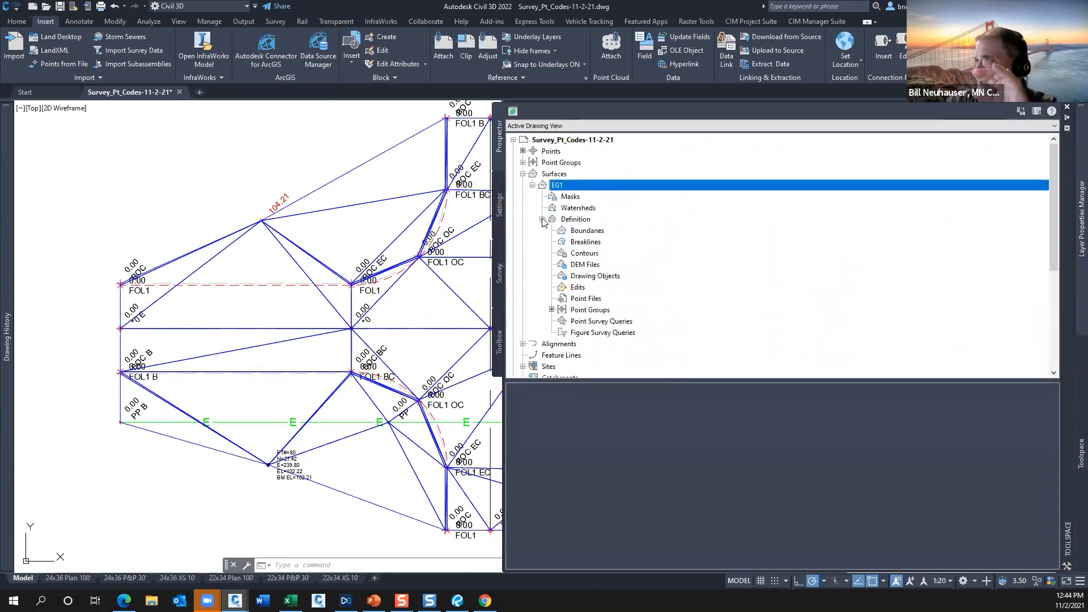
{"action": "right_click", "coordinate": [589, 242]}
{"action": "left_click", "coordinate": [609, 246]}
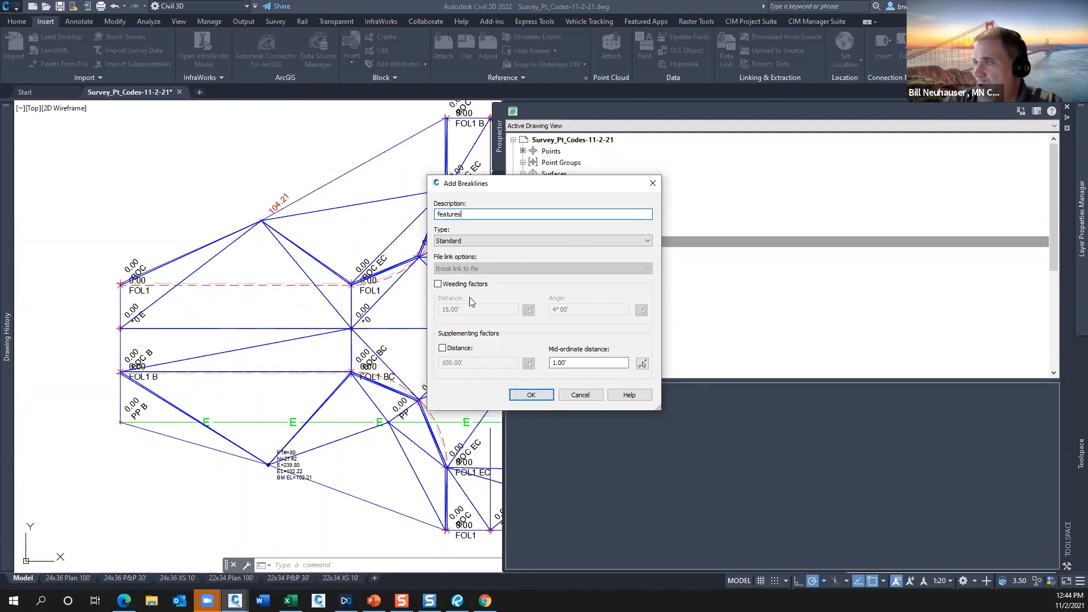
{"action": "left_click", "coordinate": [532, 395]}
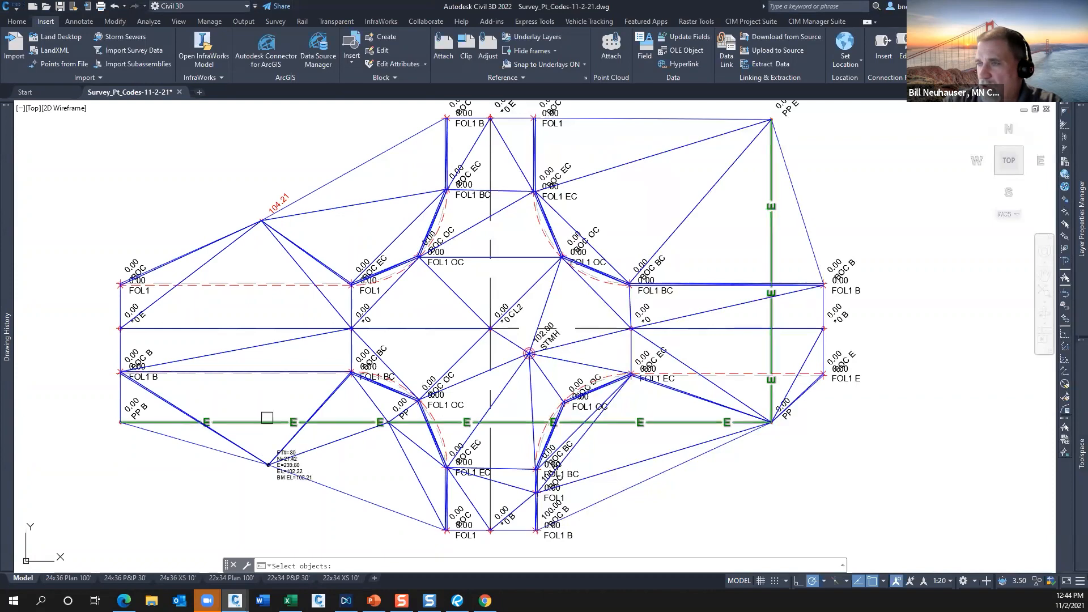
Add the western curb figures and the east-west centerline to EG1 as breaklines and dismiss the event report.
{"action": "left_click", "coordinate": [281, 393]}
{"action": "left_click", "coordinate": [263, 279]}
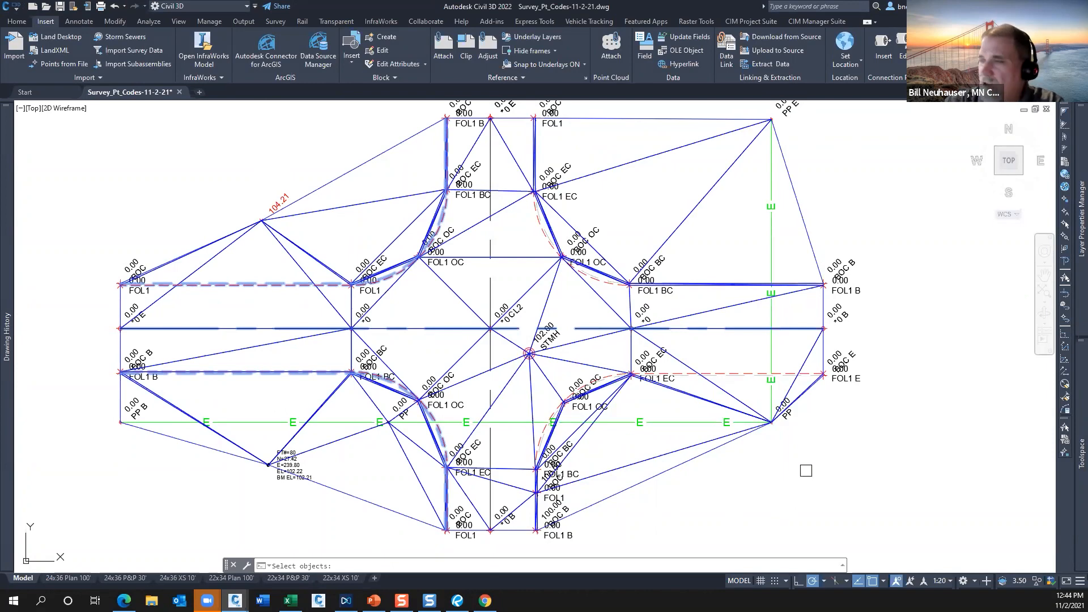
{"action": "key", "text": "Return"}
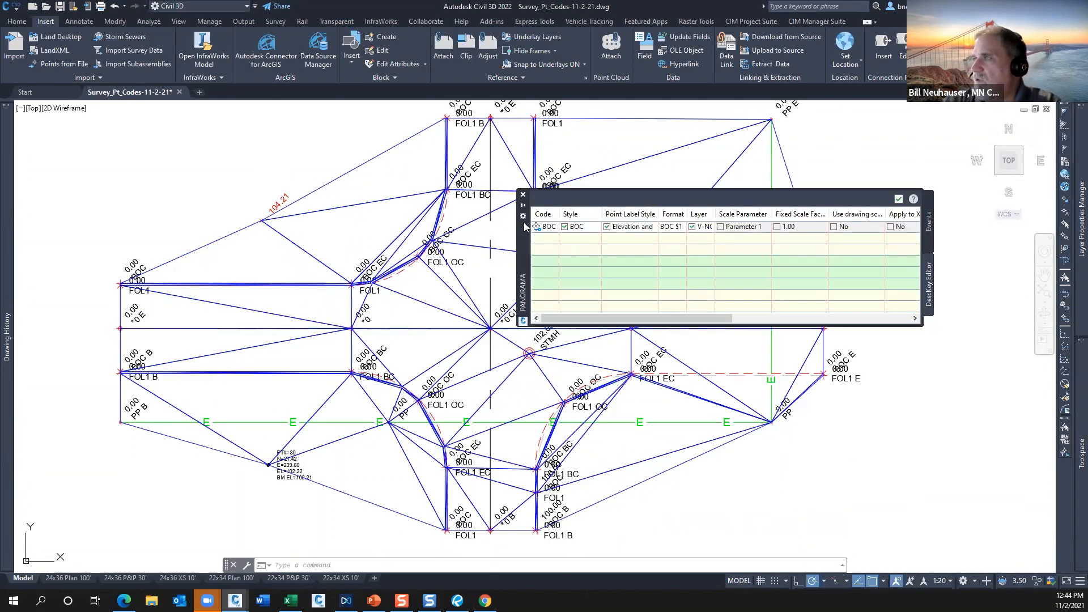
{"action": "left_click", "coordinate": [523, 195]}
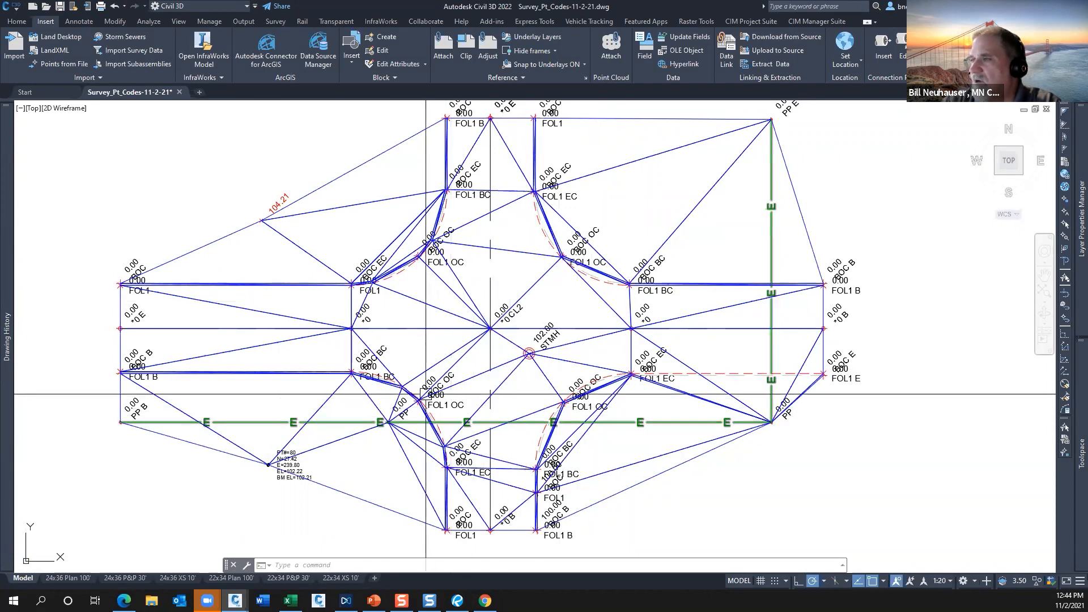
Examine how the EG1 triangles follow the curb returns with breaklines compared with the returns on the east side.
{"action": "scroll", "coordinate": [425, 395], "scroll_direction": "up", "scroll_amount": 8}
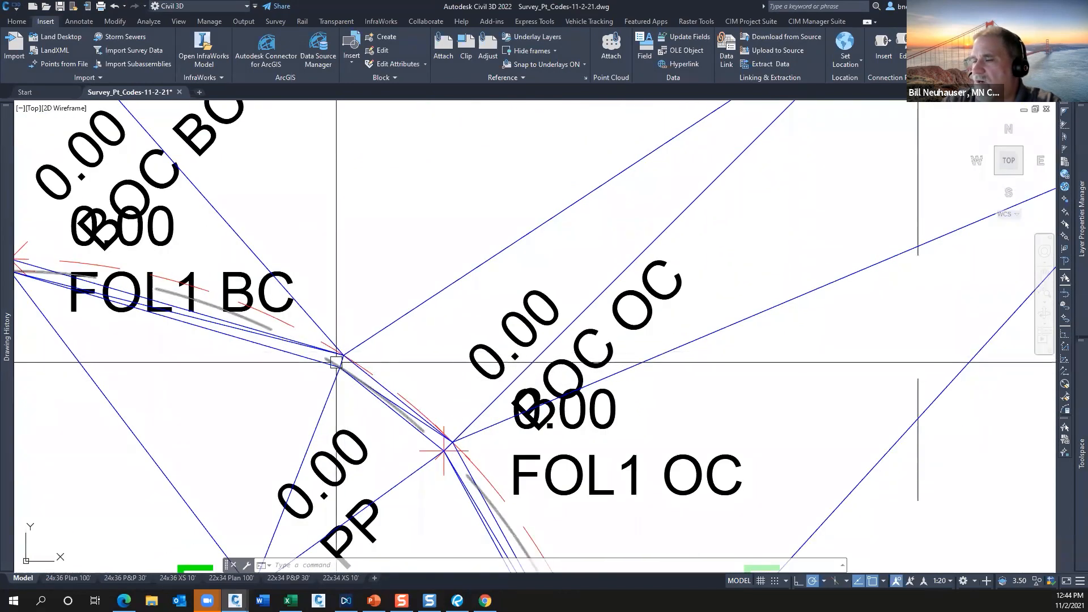
{"action": "scroll", "coordinate": [336, 362], "scroll_direction": "down", "scroll_amount": 4}
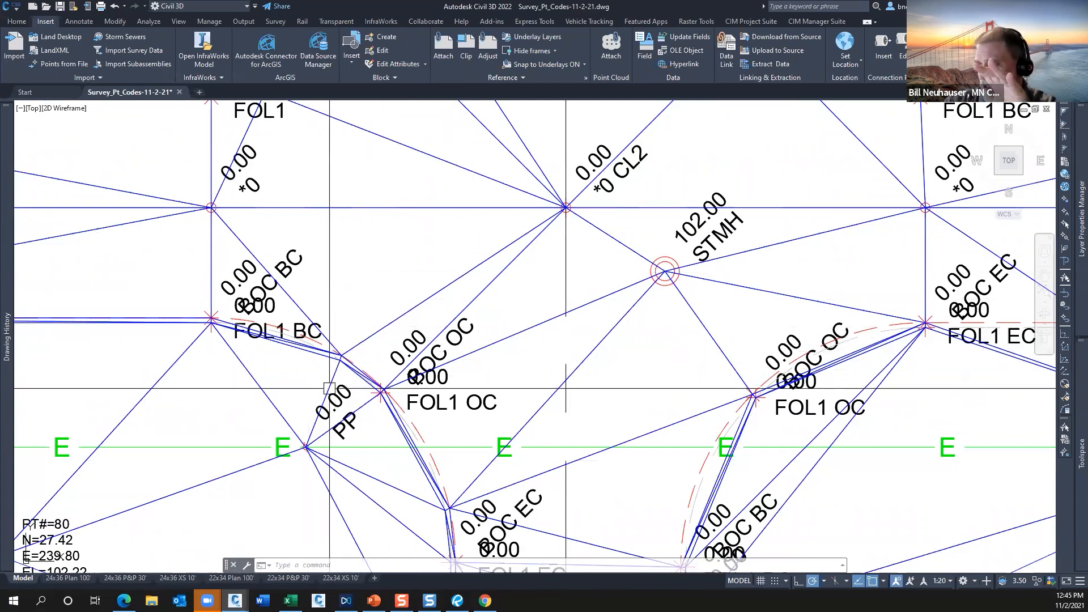
{"action": "scroll", "coordinate": [341, 356], "scroll_direction": "up", "scroll_amount": 4}
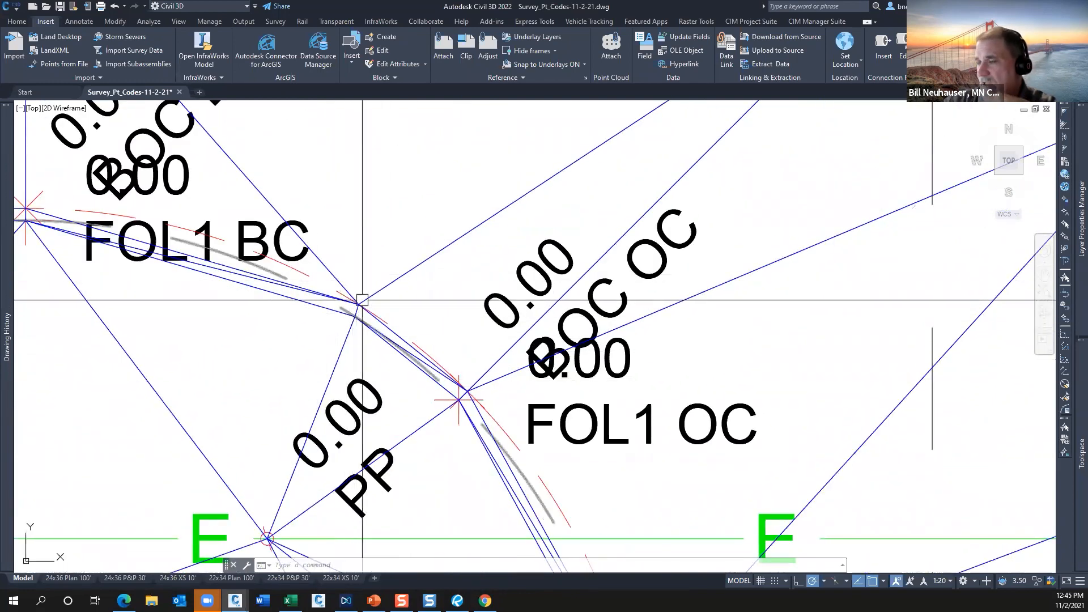
{"action": "scroll", "coordinate": [432, 347], "scroll_direction": "down", "scroll_amount": 5}
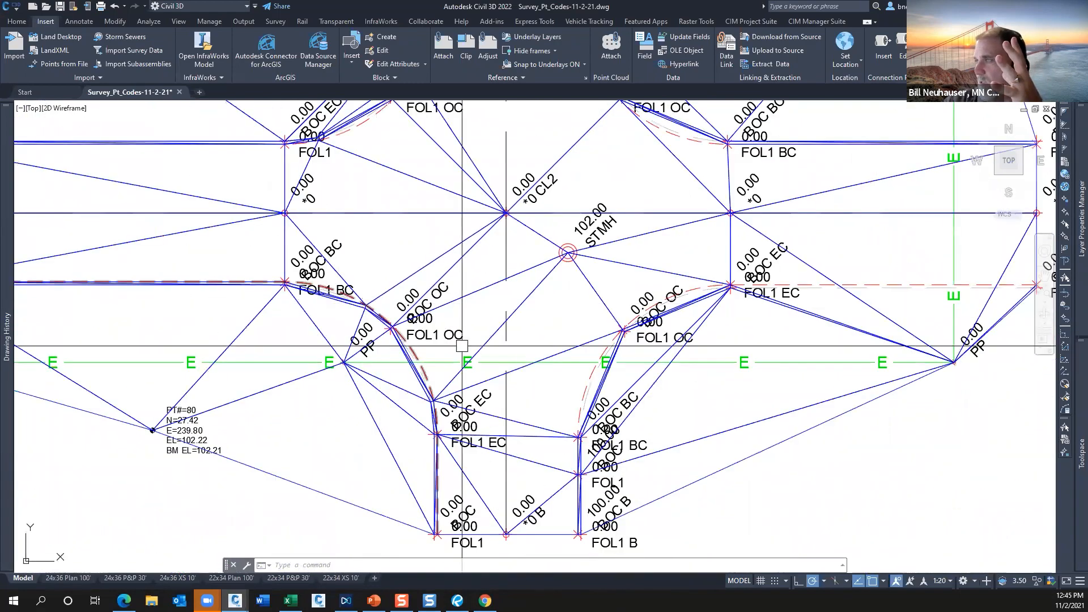
{"action": "scroll", "coordinate": [461, 244], "scroll_direction": "down", "scroll_amount": 3}
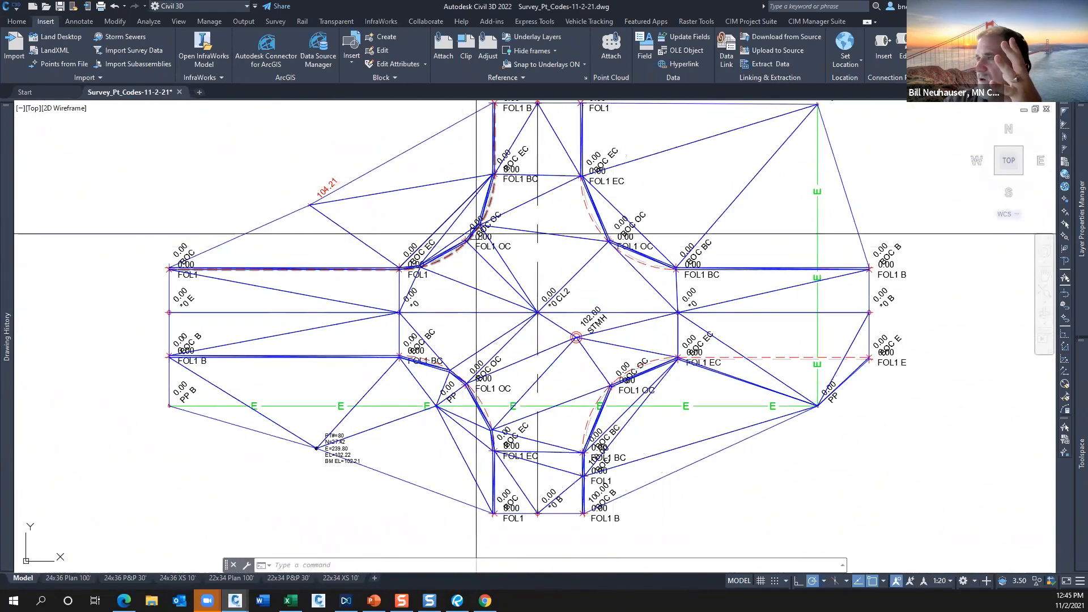
{"action": "scroll", "coordinate": [462, 247], "scroll_direction": "up", "scroll_amount": 8}
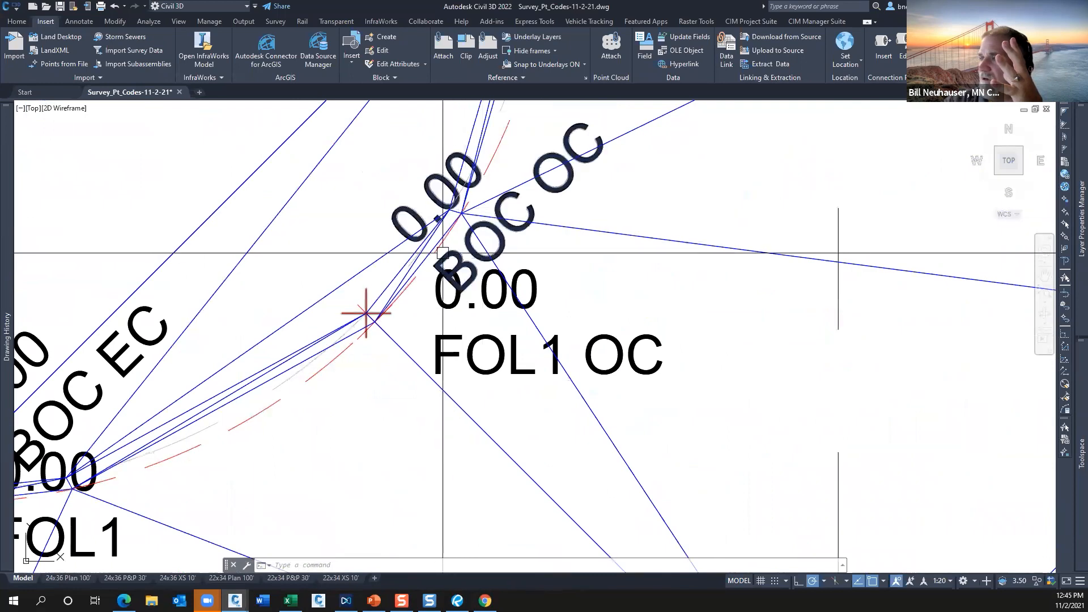
{"action": "scroll", "coordinate": [443, 253], "scroll_direction": "down", "scroll_amount": 8}
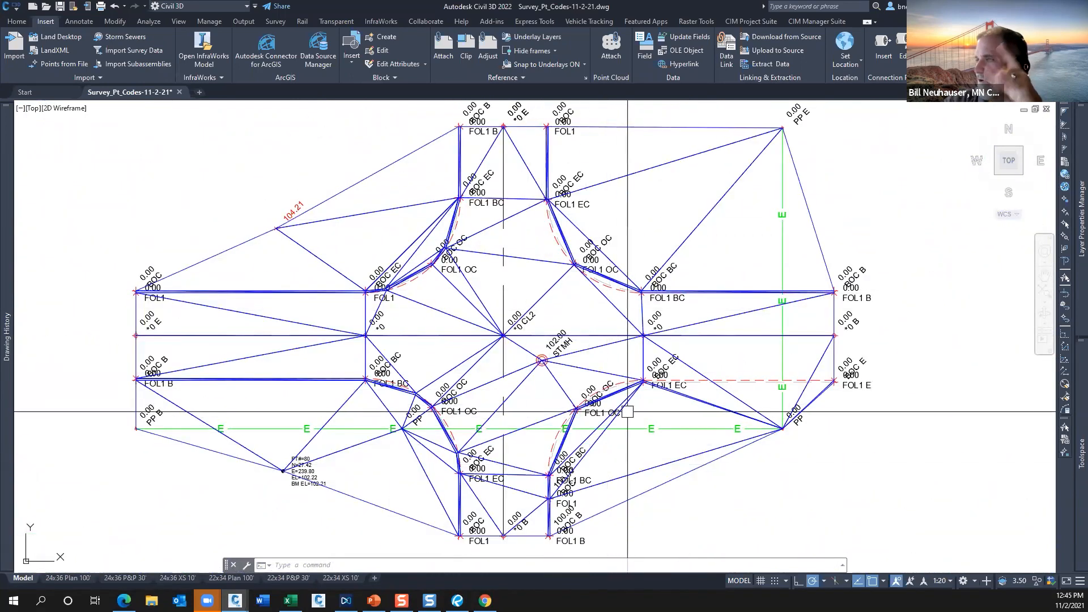
{"action": "scroll", "coordinate": [509, 386], "scroll_direction": "up", "scroll_amount": 2}
{"action": "mouse_move", "coordinate": [512, 386]}
{"action": "middle_mouse_down"}
{"action": "mouse_move", "coordinate": [498, 376]}
{"action": "mouse_move", "coordinate": [465, 384]}
{"action": "middle_mouse_up"}
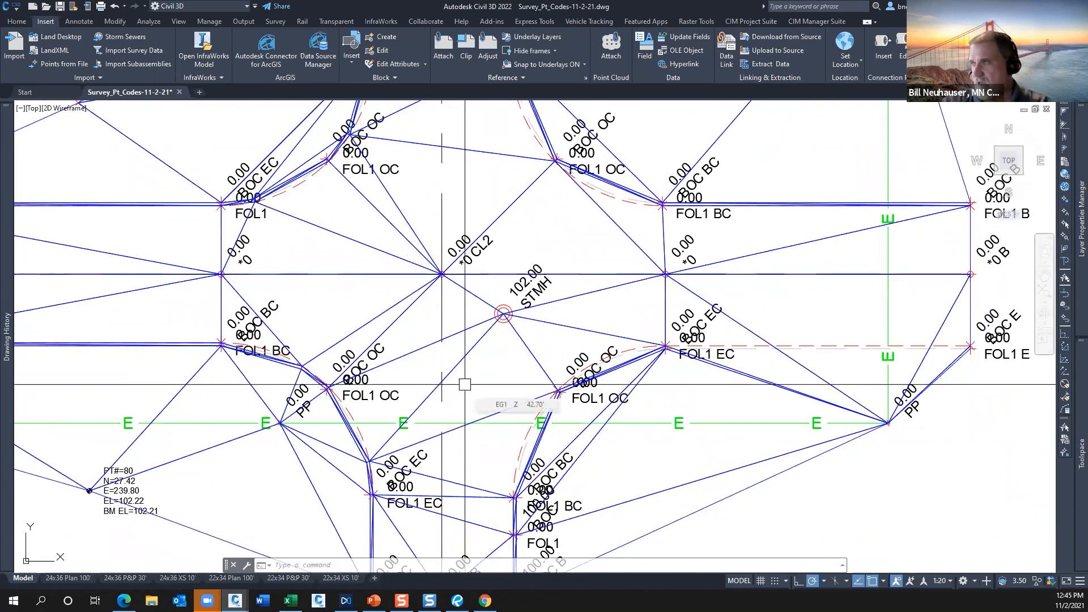
{"action": "scroll", "coordinate": [465, 385], "scroll_direction": "down", "scroll_amount": 2}
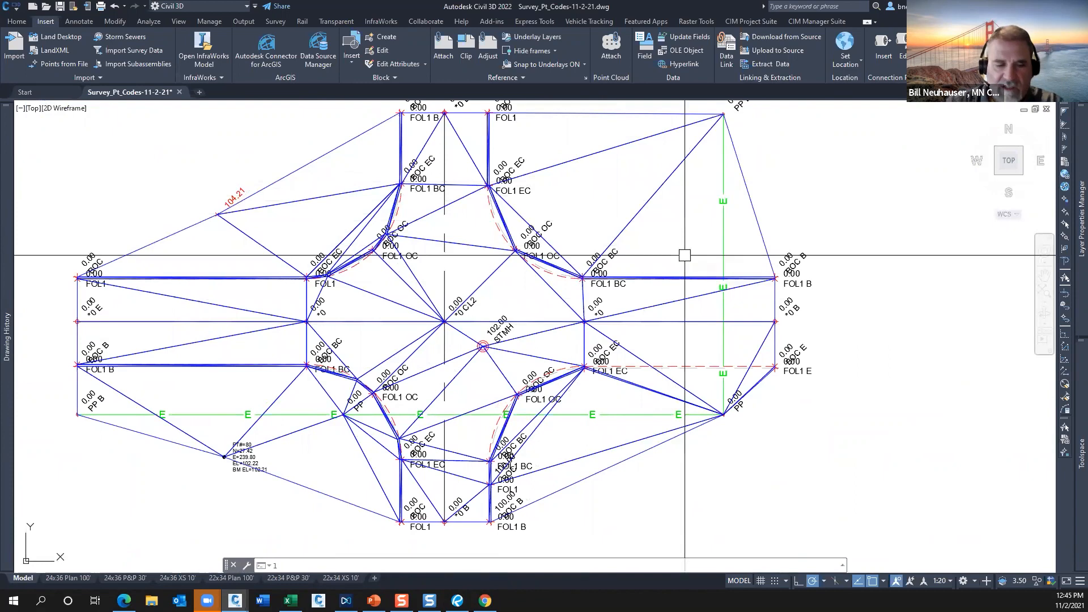
Freeze the EG1 surface's layer with LAYFRZ by picking its triangulation.
{"action": "type", "text": "LAy"}
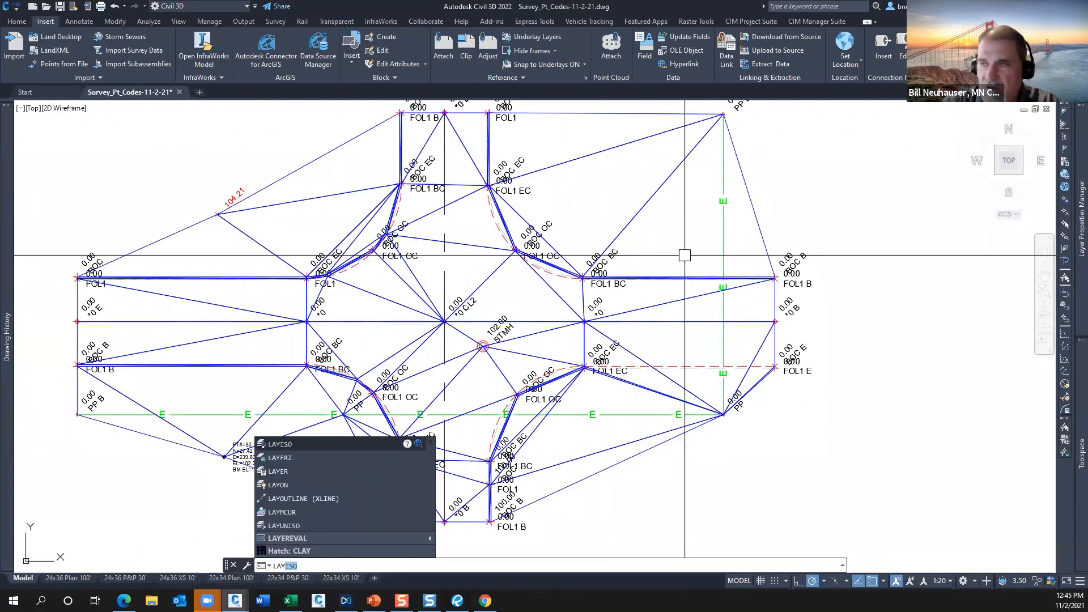
{"action": "type", "text": "f"}
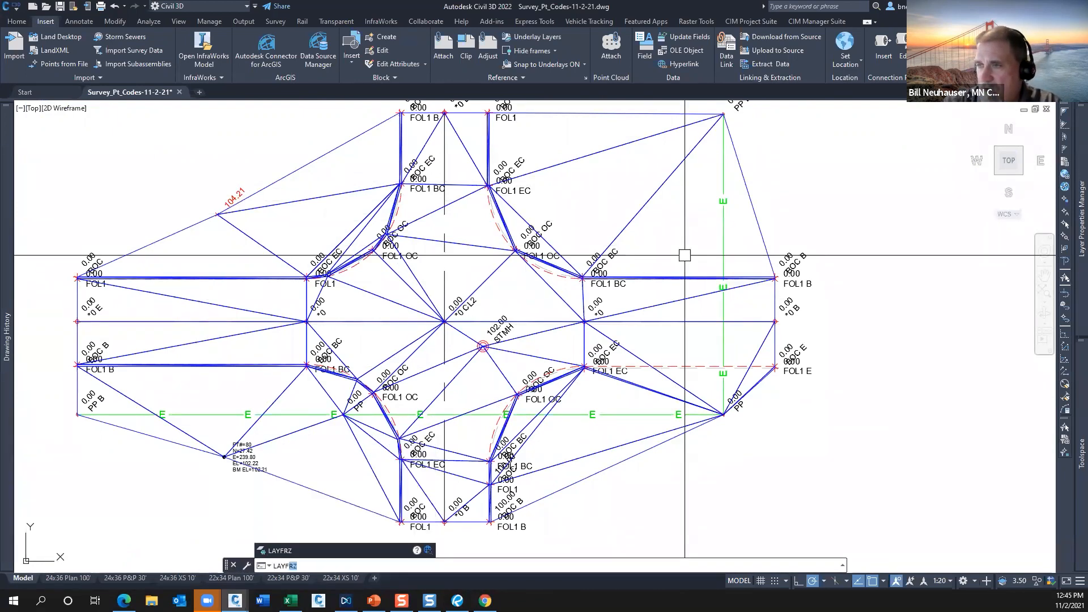
{"action": "key", "text": "Return"}
{"action": "left_click", "coordinate": [641, 209]}
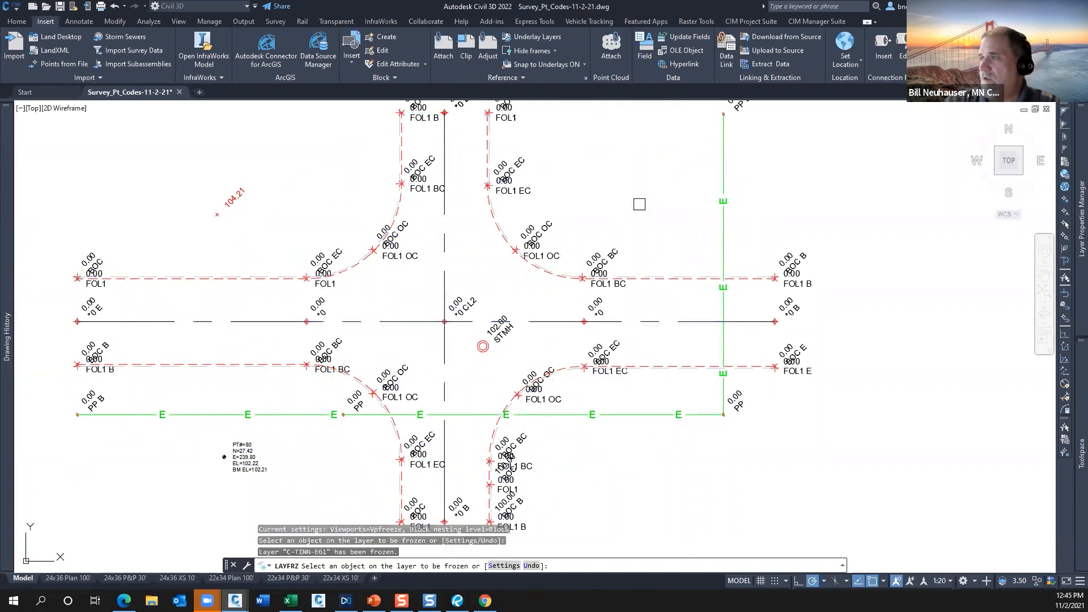
{"action": "key", "text": "Escape"}
{"action": "scroll", "coordinate": [566, 288], "scroll_direction": "down", "scroll_amount": 2}
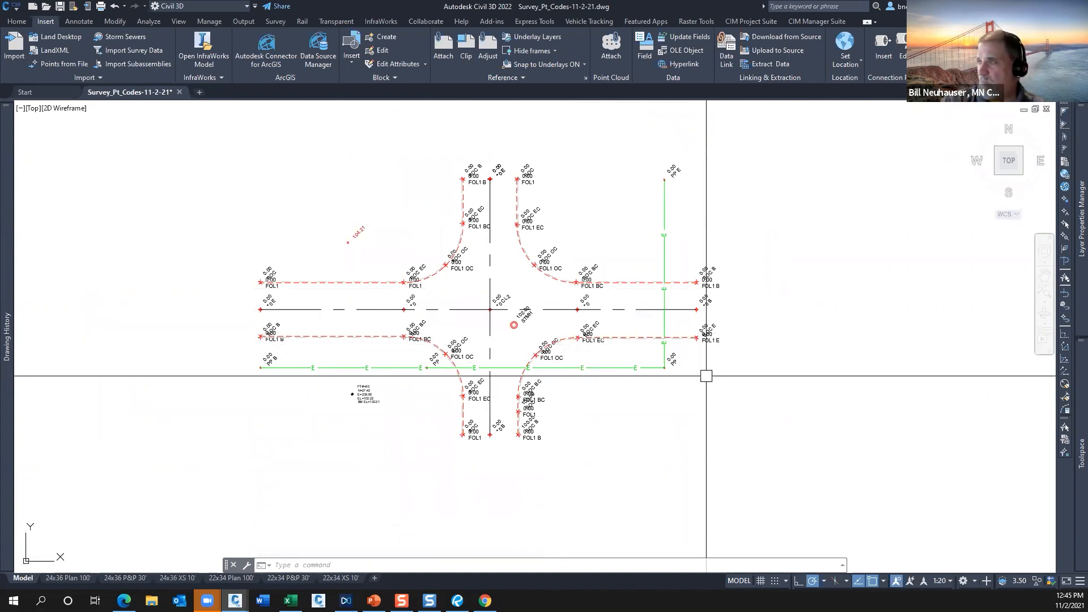
Collapse the surface collection and expand the point groups to review their order, styles and label styles.
{"action": "mouse_move", "coordinate": [1075, 441]}
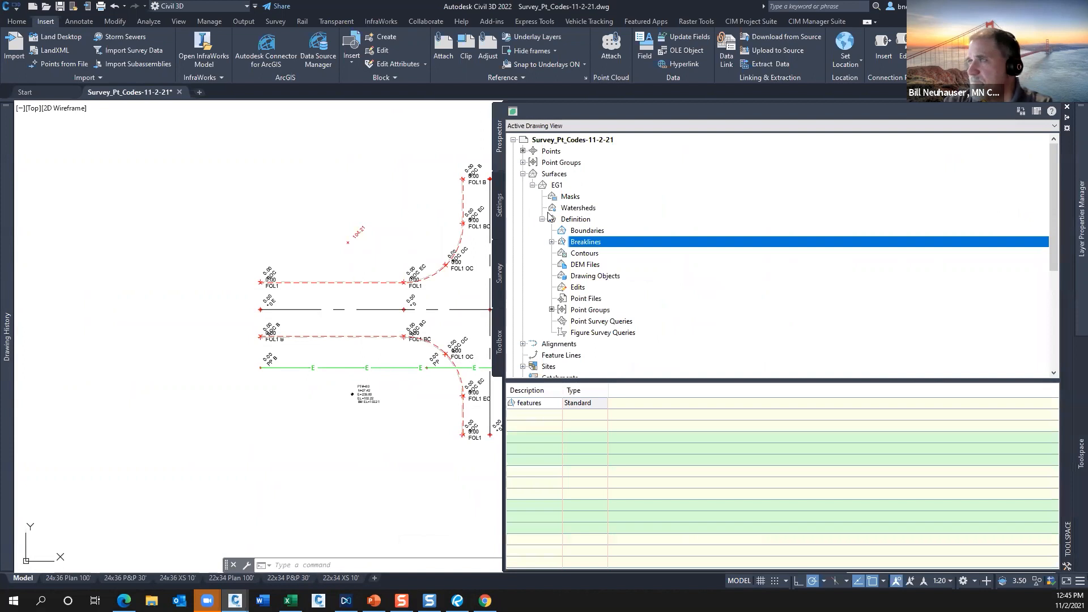
{"action": "left_click", "coordinate": [522, 174]}
{"action": "left_click", "coordinate": [523, 162]}
{"action": "left_click", "coordinate": [558, 163]}
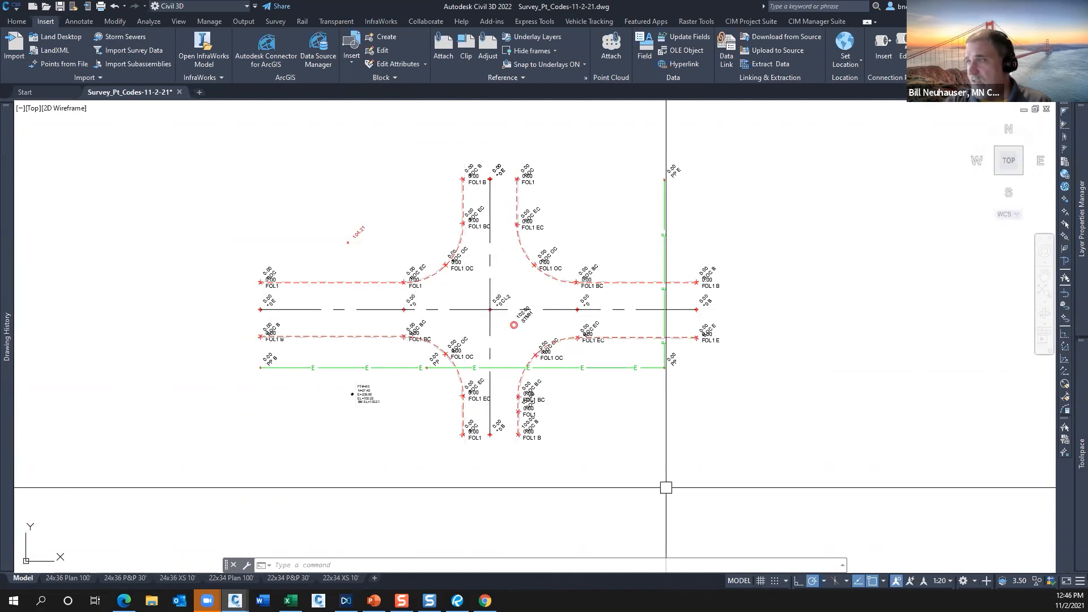
{"action": "mouse_move", "coordinate": [1071, 402]}
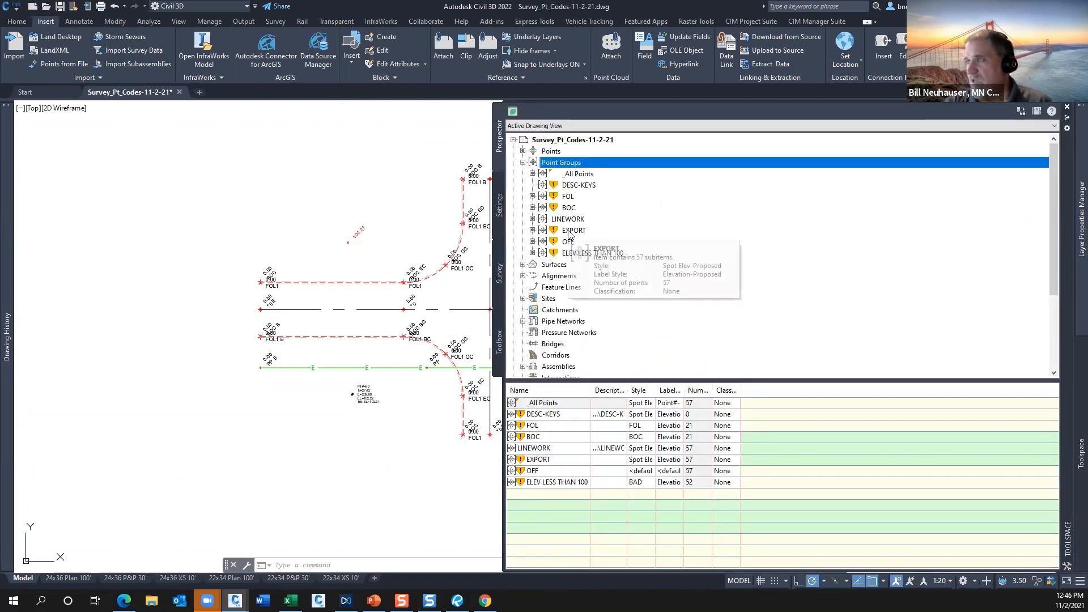
{"action": "mouse_move", "coordinate": [570, 234]}
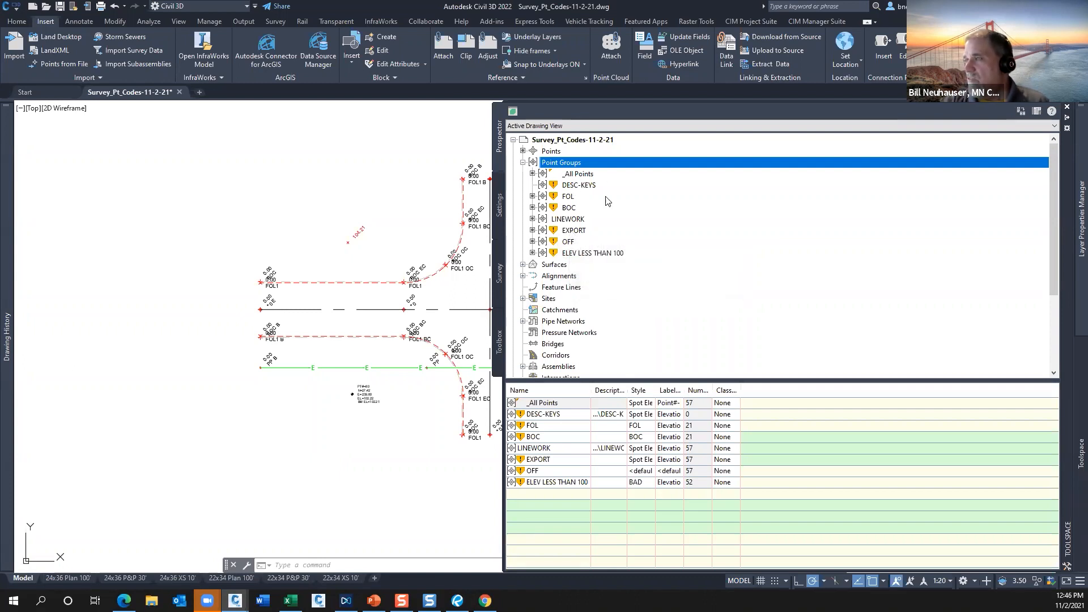
Update the OFF point group, then update the whole point group collection to refresh every out-of-date group.
{"action": "right_click", "coordinate": [561, 163]}
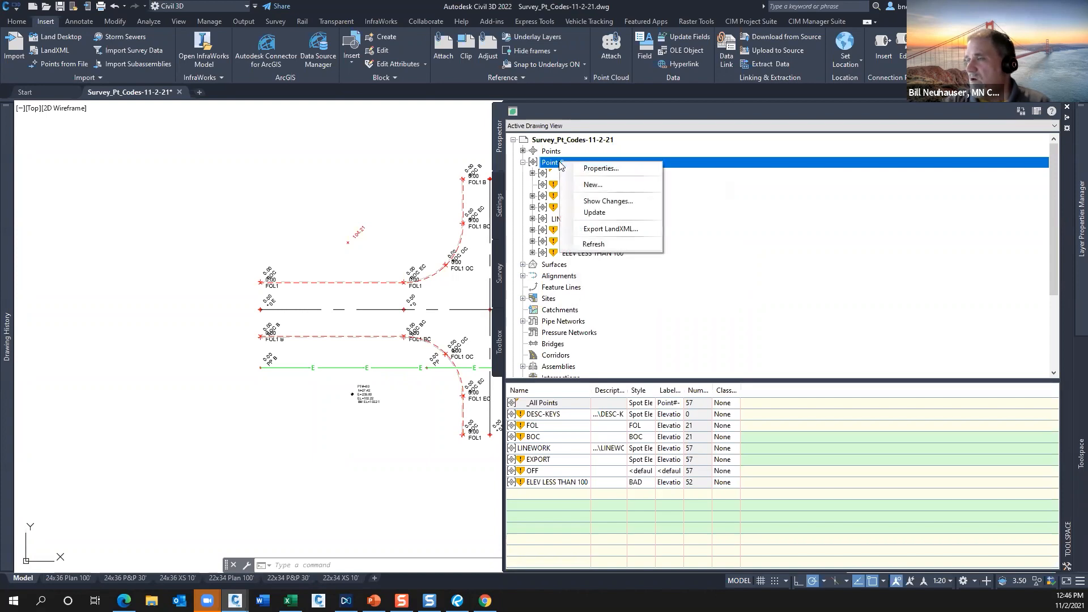
{"action": "left_click", "coordinate": [560, 255]}
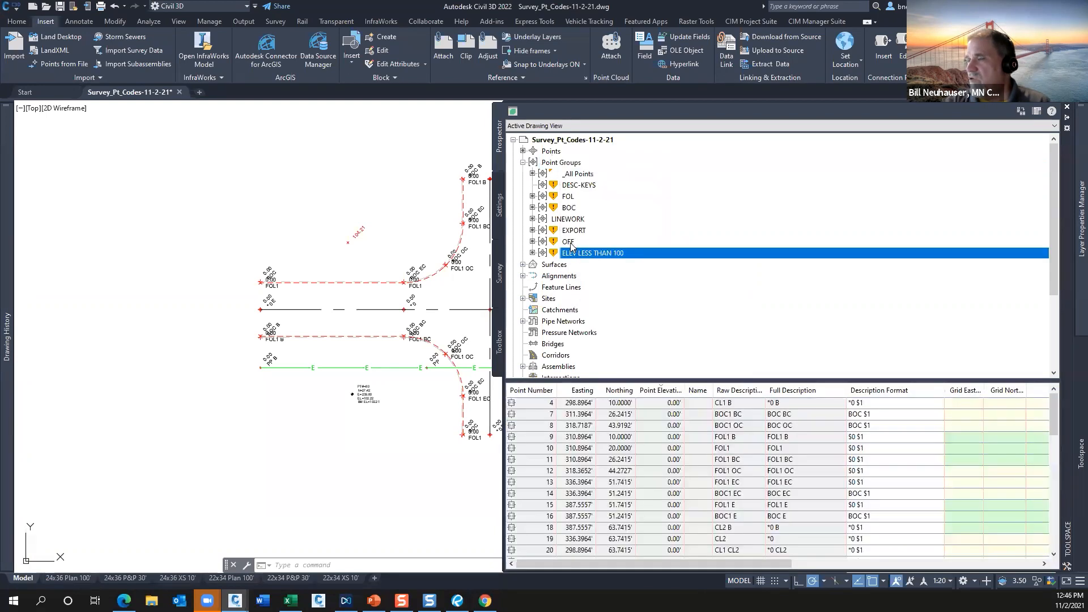
{"action": "right_click", "coordinate": [584, 244]}
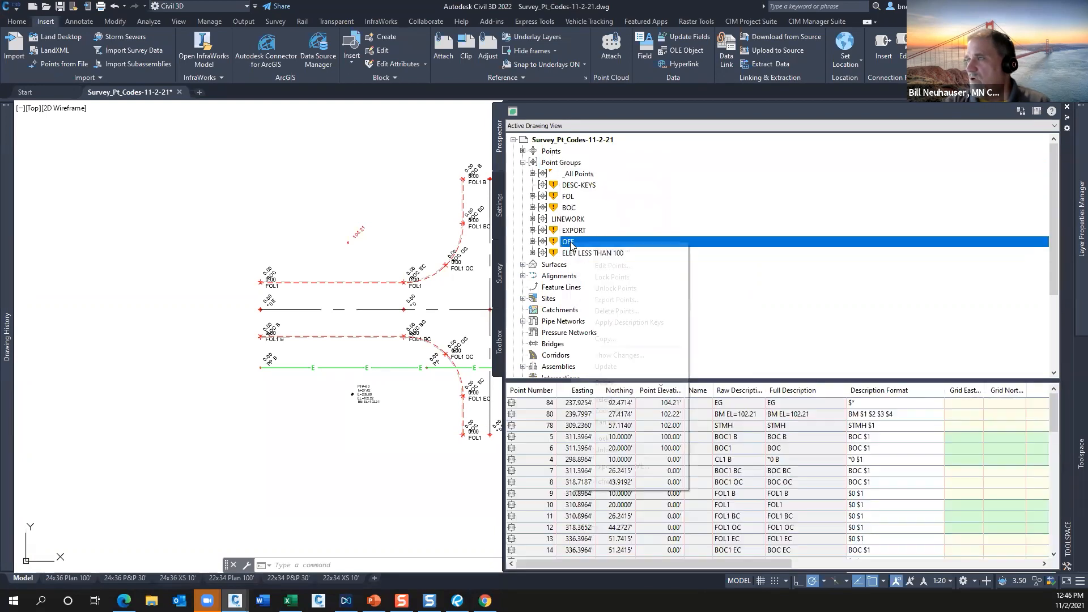
{"action": "left_click", "coordinate": [628, 368]}
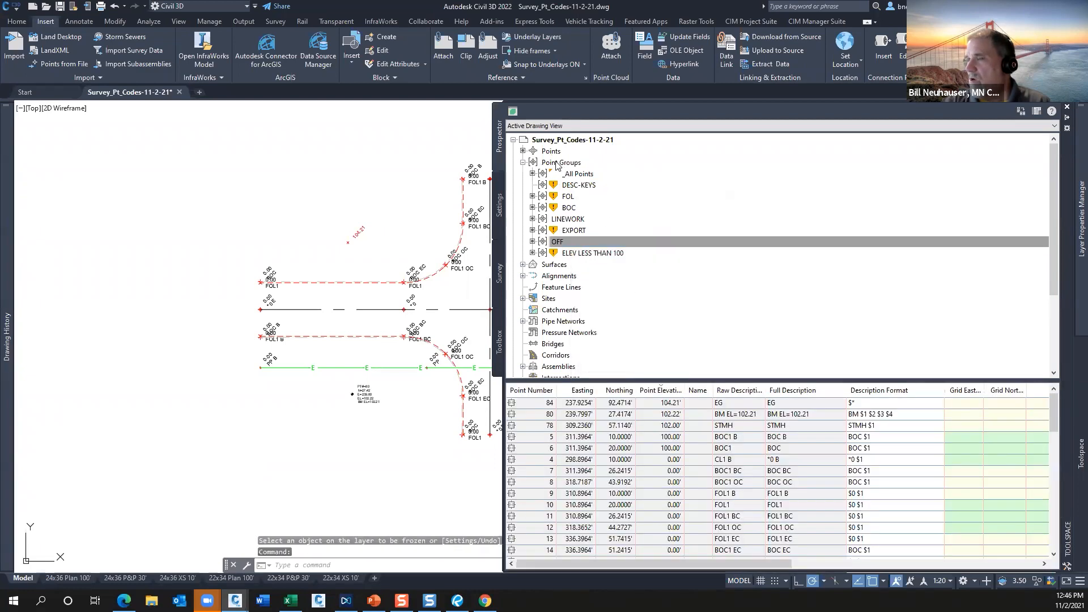
{"action": "left_click", "coordinate": [557, 164]}
{"action": "right_click", "coordinate": [557, 165]}
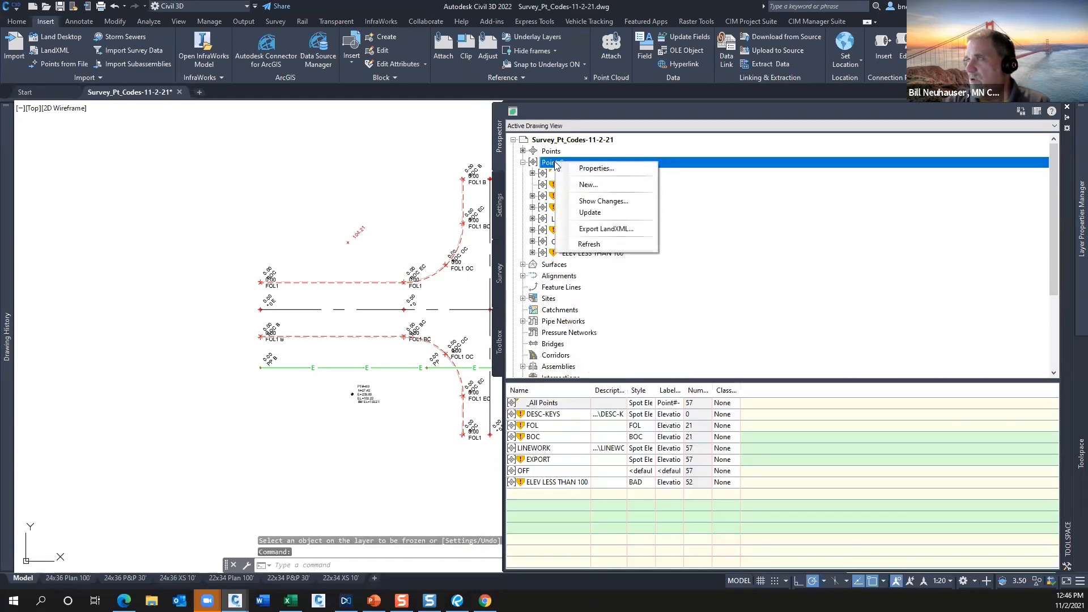
{"action": "left_click", "coordinate": [597, 216]}
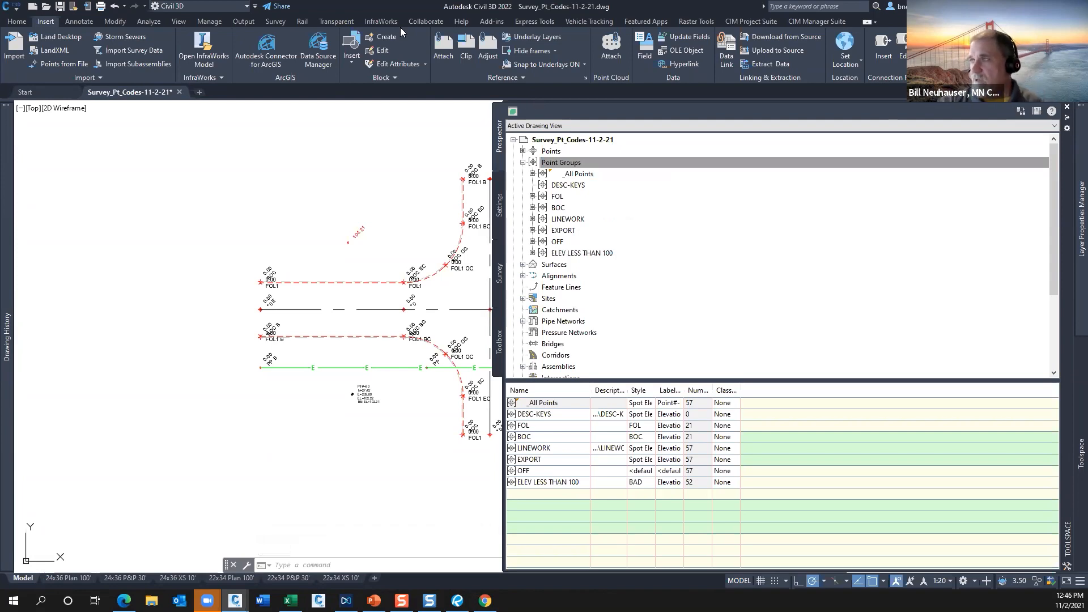
Review the EXPORT and ELEV LESS THAN 100 point groups and compare the point group update command with EG1's automatic rebuild option.
{"action": "left_click", "coordinate": [558, 219]}
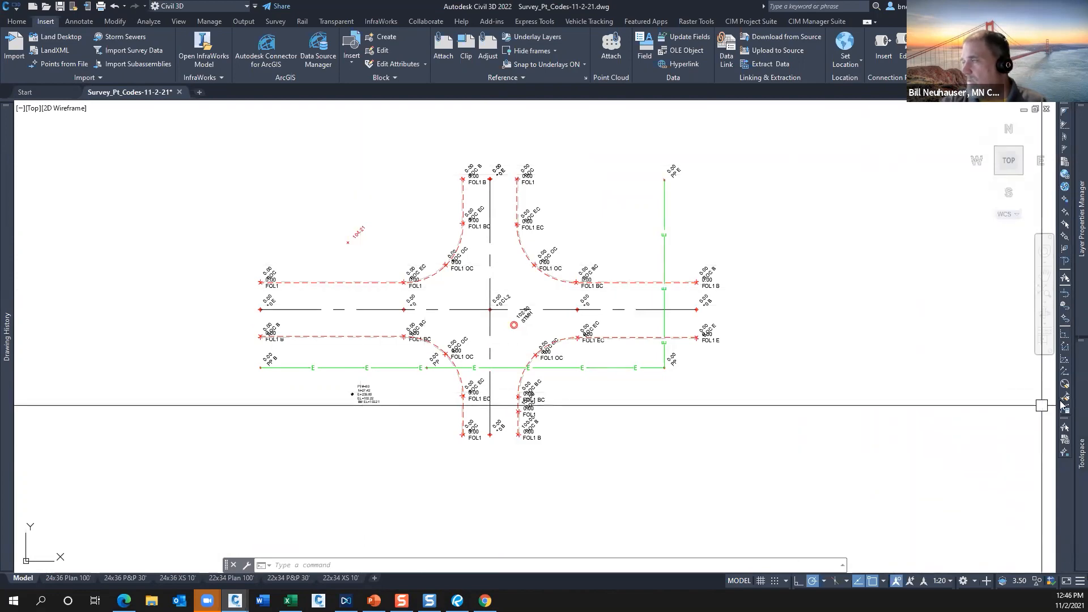
{"action": "mouse_move", "coordinate": [1062, 403]}
{"action": "left_click", "coordinate": [564, 230]}
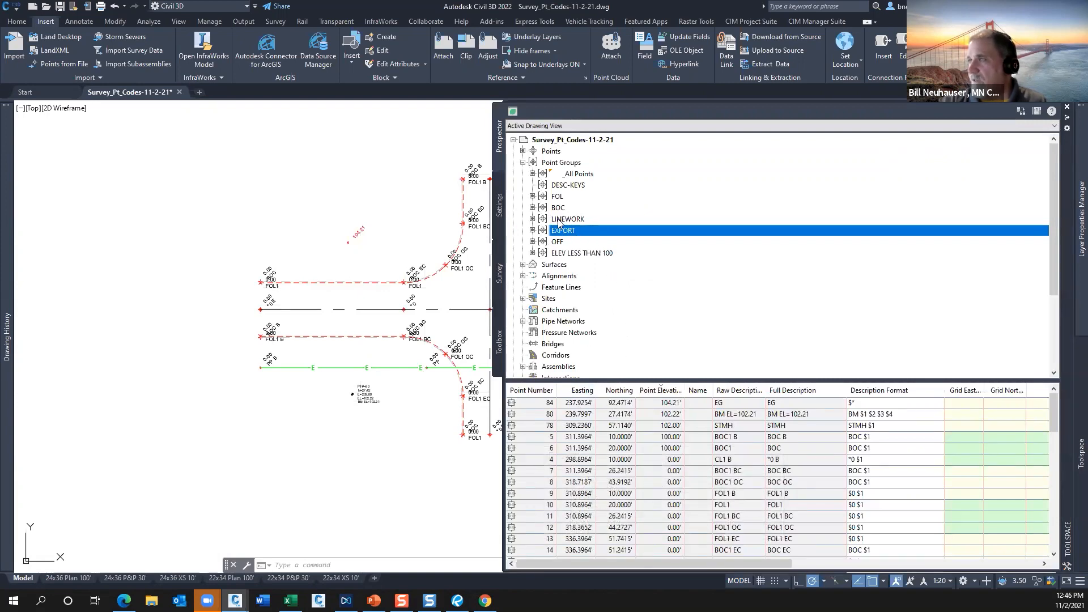
{"action": "mouse_move", "coordinate": [566, 254]}
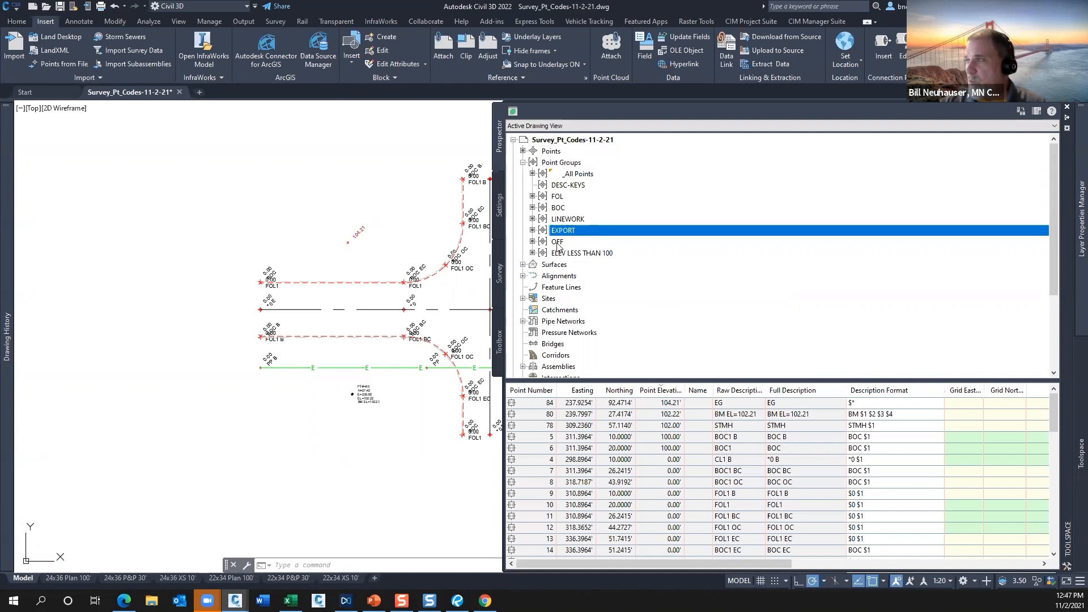
{"action": "right_click", "coordinate": [565, 165]}
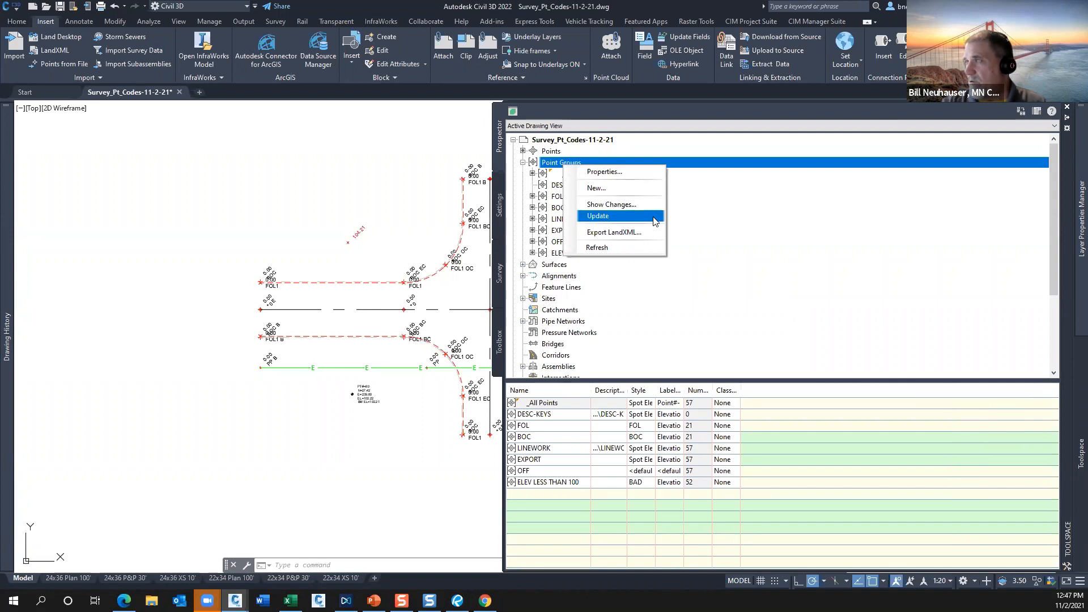
{"action": "left_click", "coordinate": [557, 265]}
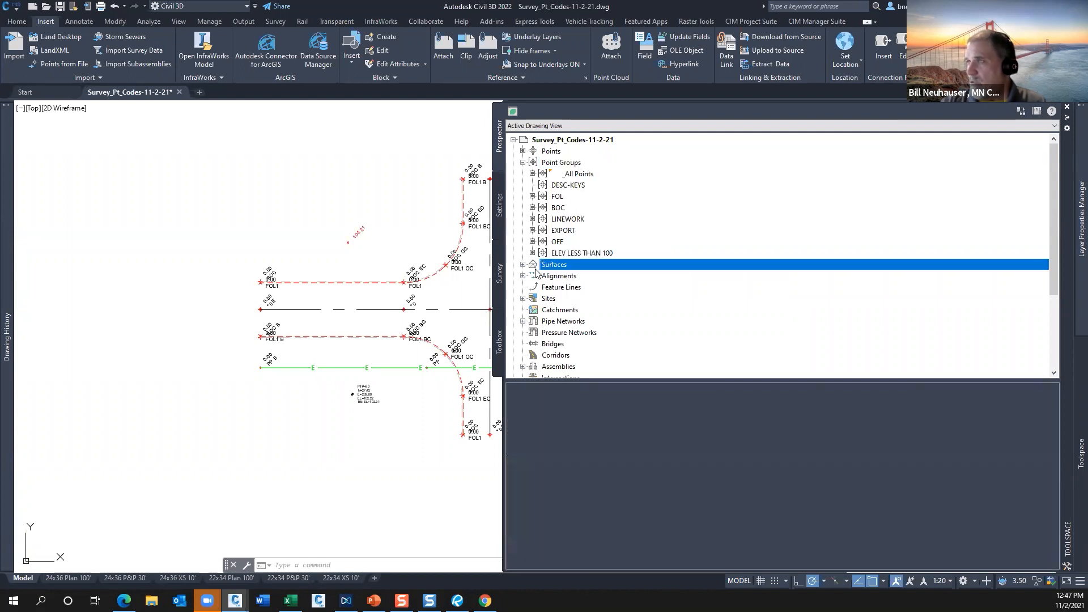
{"action": "left_click", "coordinate": [523, 265]}
{"action": "right_click", "coordinate": [554, 278]}
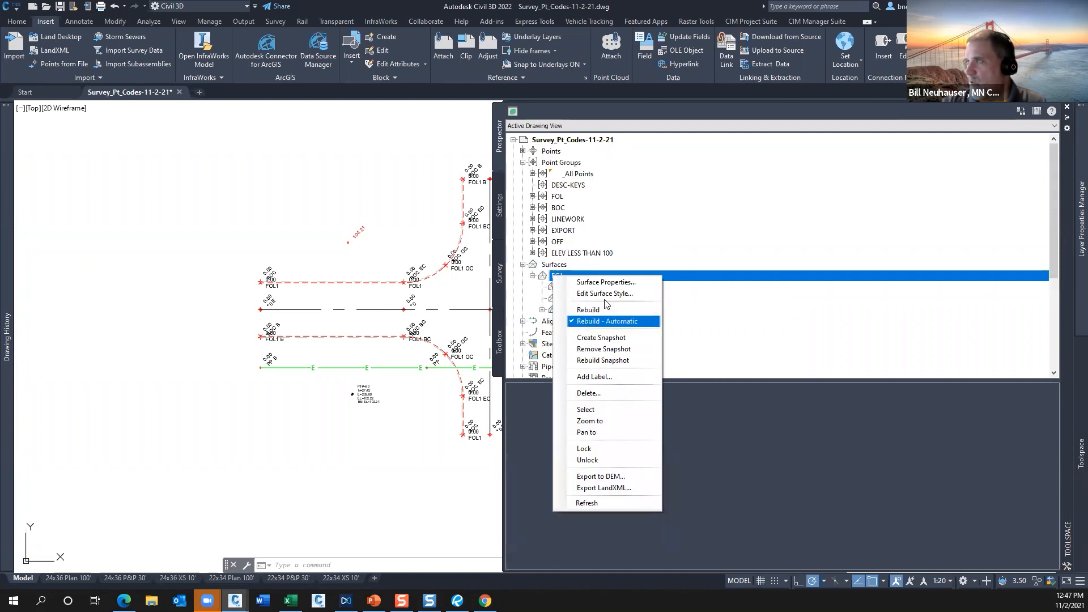
{"action": "left_click", "coordinate": [562, 164]}
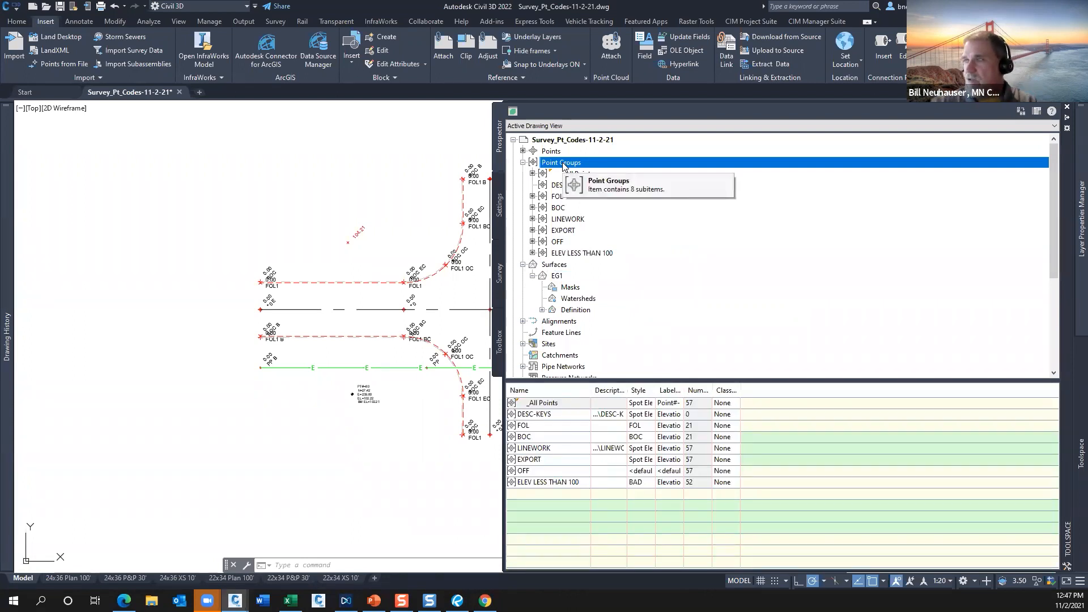
{"action": "left_click", "coordinate": [572, 254]}
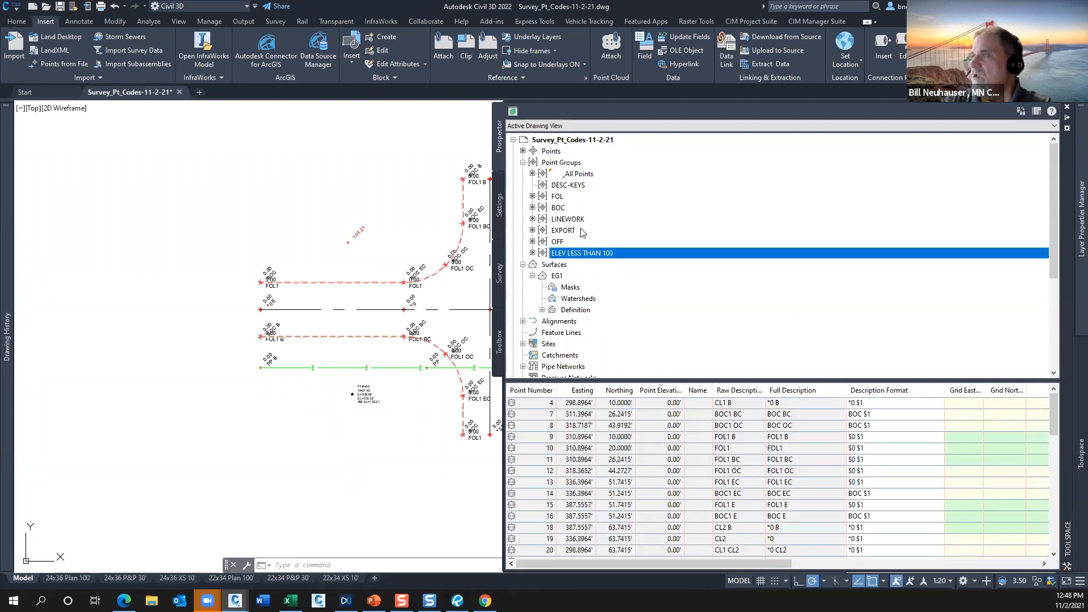
Start a new point group and name it static.
{"action": "left_click", "coordinate": [547, 164]}
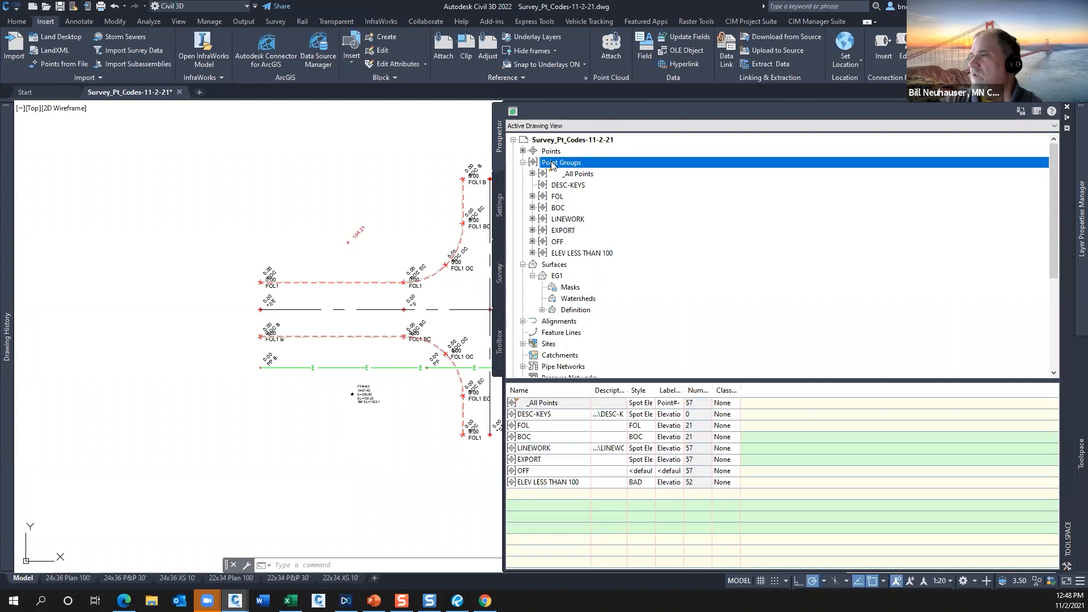
{"action": "right_click", "coordinate": [553, 165]}
{"action": "left_click", "coordinate": [587, 189]}
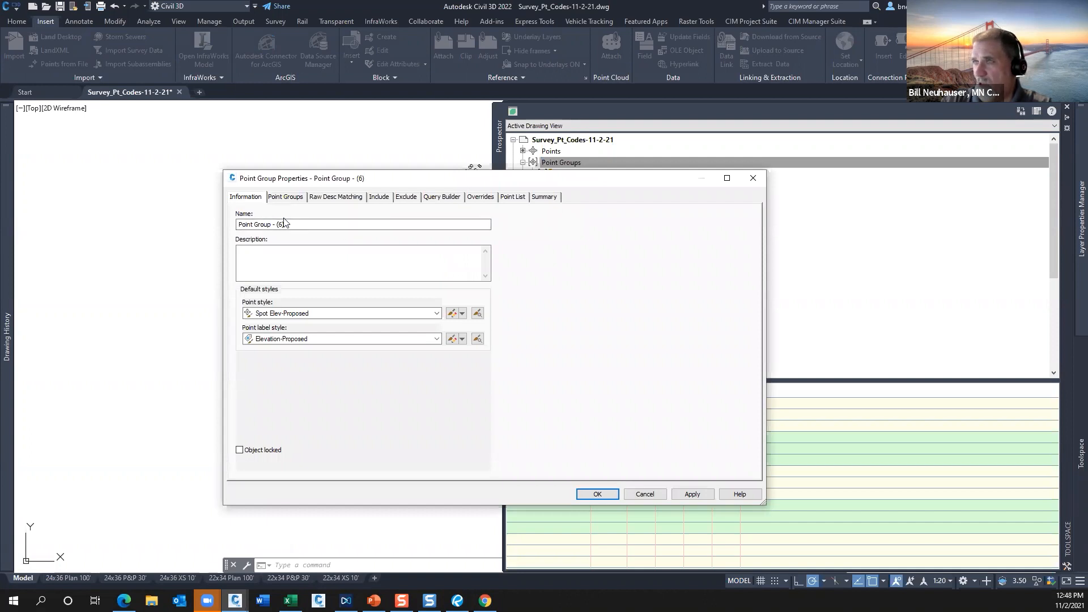
{"action": "triple_click", "coordinate": [258, 230]}
{"action": "type", "text": "static"}
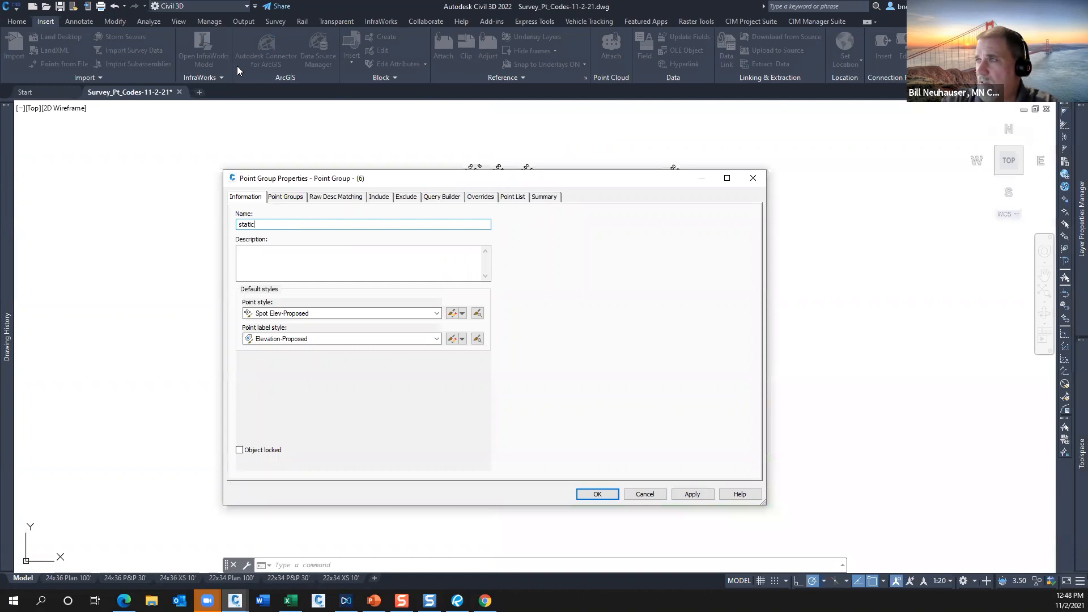
Include points 22, 42-45 and 60 in the static group by number, selecting them in the drawing at the intersection's west end.
{"action": "left_click", "coordinate": [379, 197]}
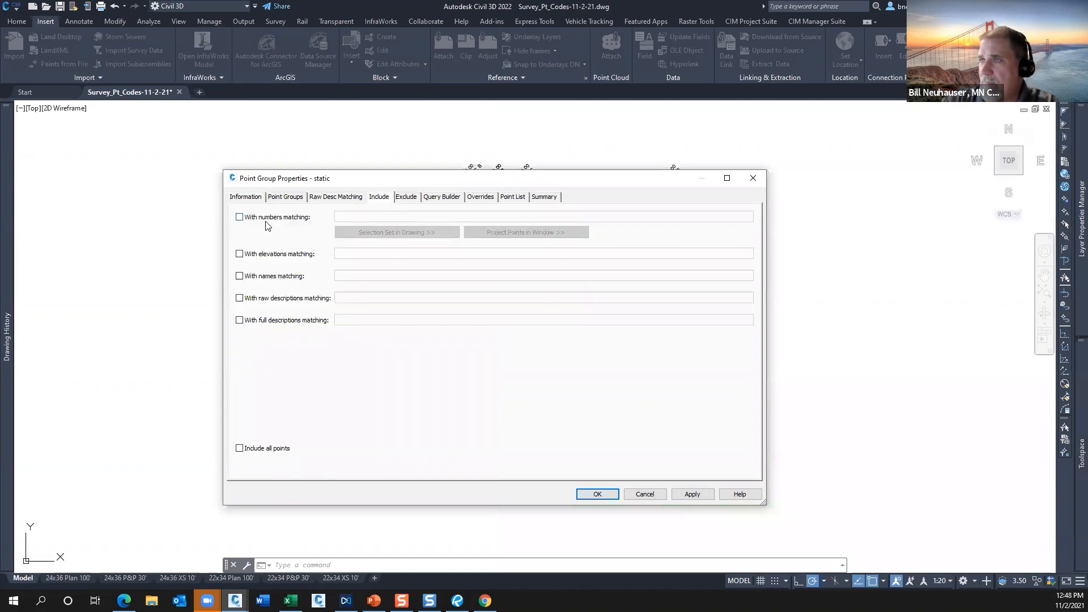
{"action": "left_click", "coordinate": [248, 220]}
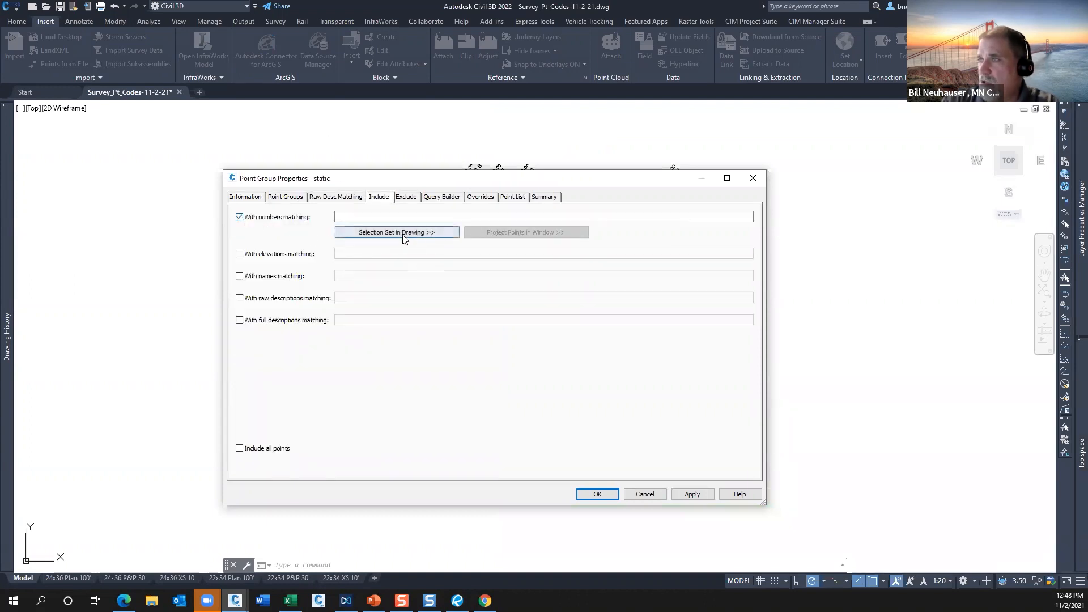
{"action": "left_click", "coordinate": [396, 232]}
{"action": "left_click", "coordinate": [301, 387]}
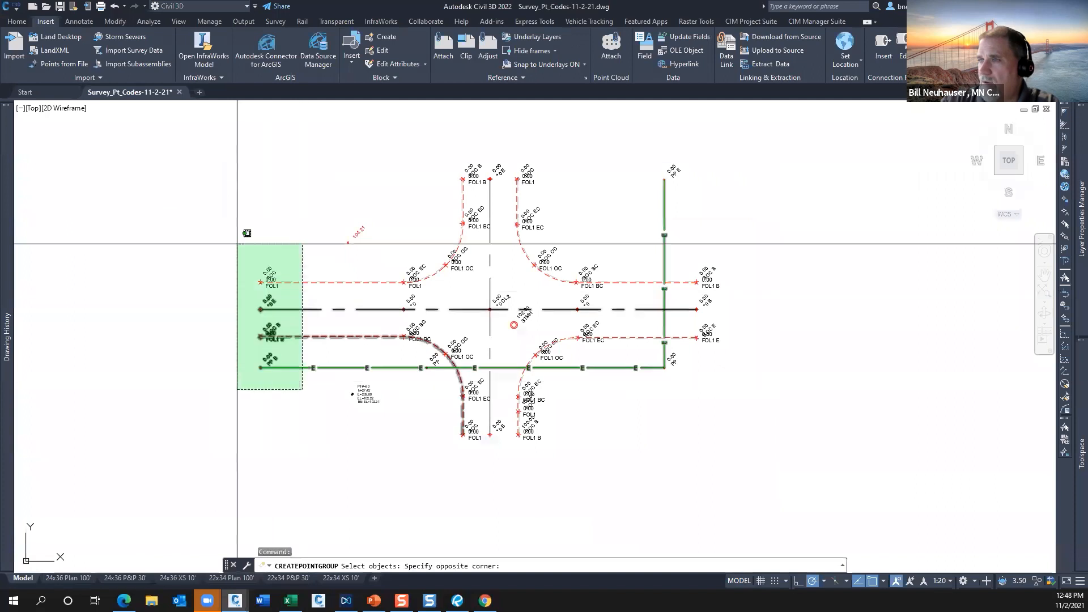
{"action": "left_click", "coordinate": [233, 227]}
{"action": "key", "text": "Return"}
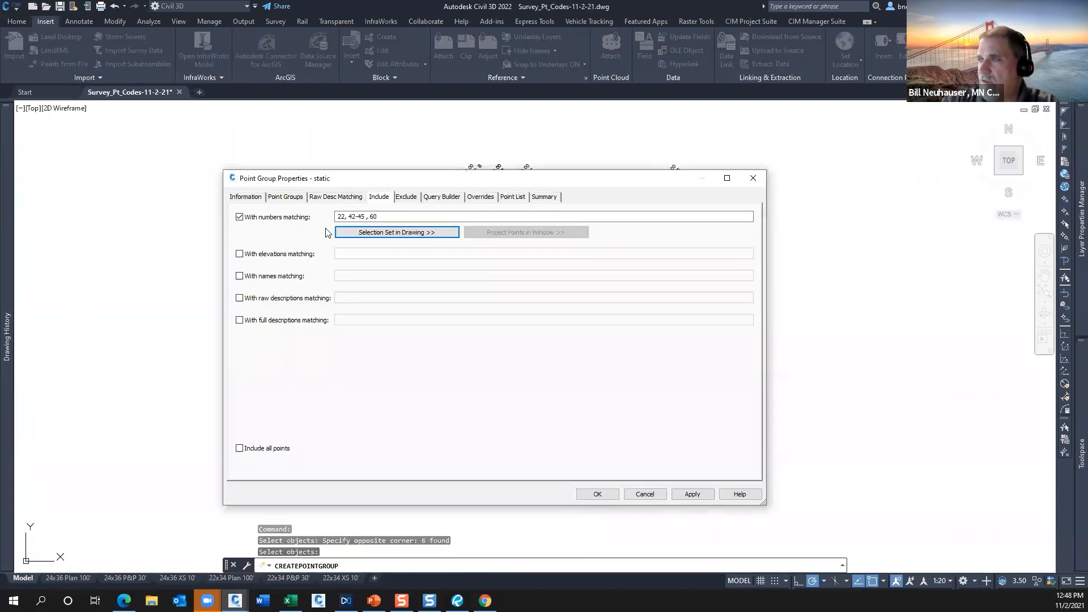
Review the static group's point list beside the drawing and accept the new group.
{"action": "left_click", "coordinate": [512, 197]}
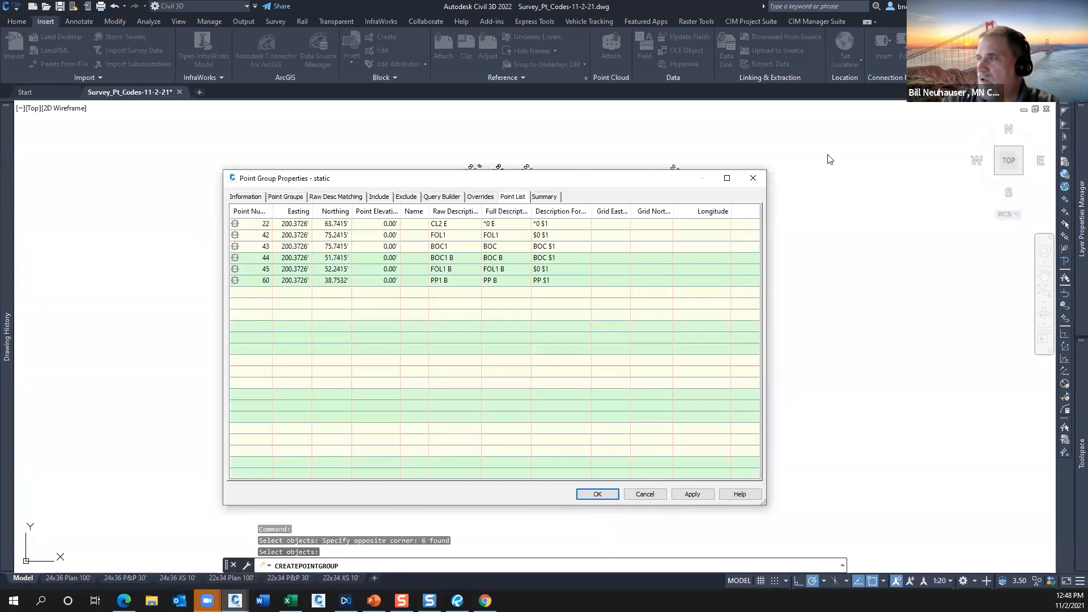
{"action": "left_click_drag", "start_coordinate": [598, 179], "coordinate": [841, 149]}
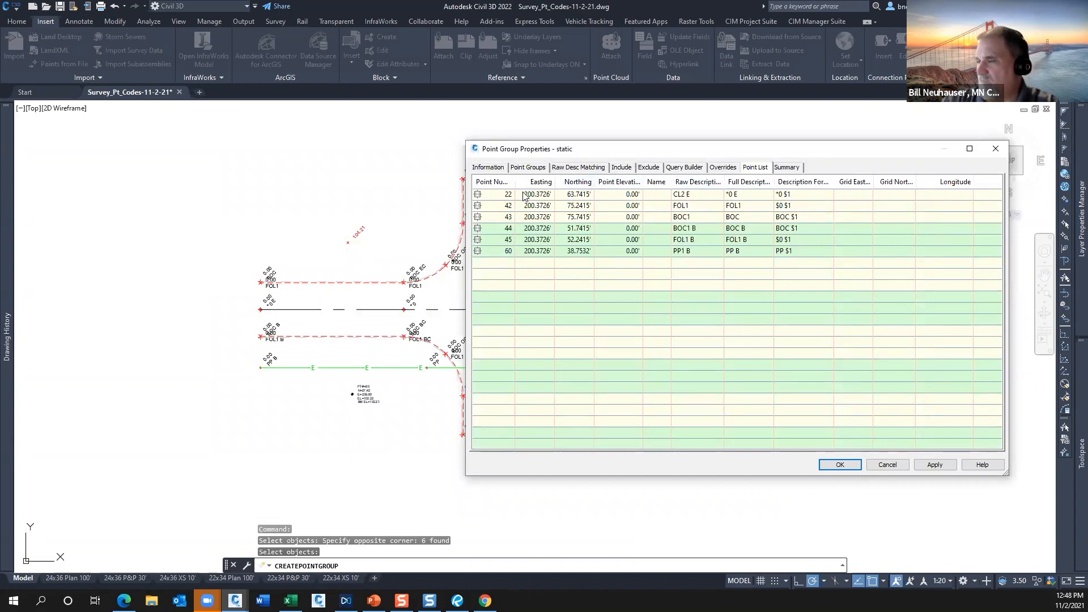
{"action": "left_click", "coordinate": [840, 464]}
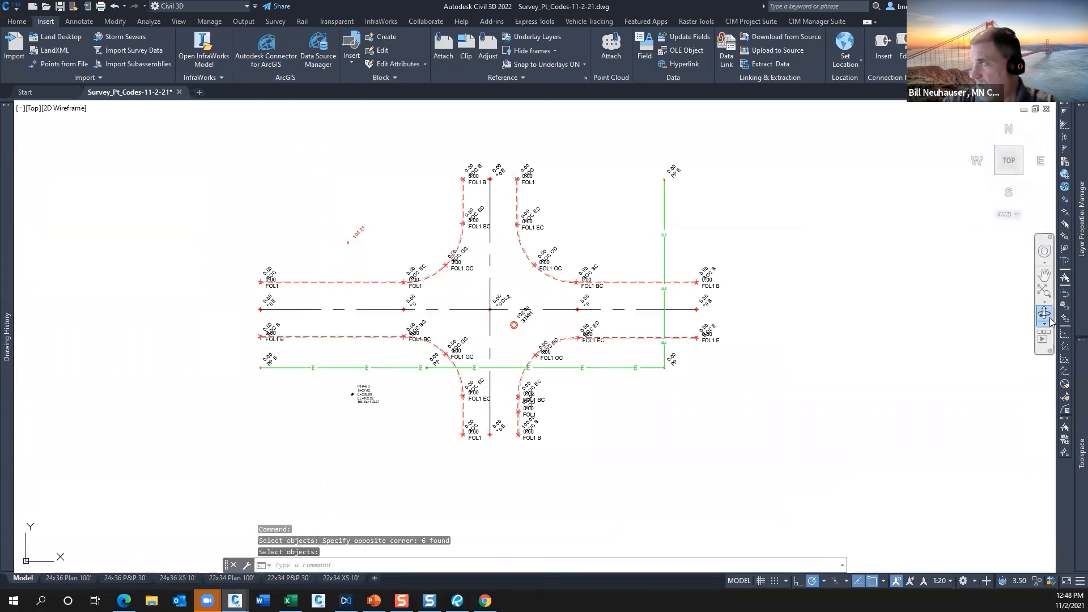
Start another new point group and name it DYNAMIC.
{"action": "mouse_move", "coordinate": [1080, 262]}
{"action": "mouse_move", "coordinate": [1081, 454]}
{"action": "left_click", "coordinate": [574, 162]}
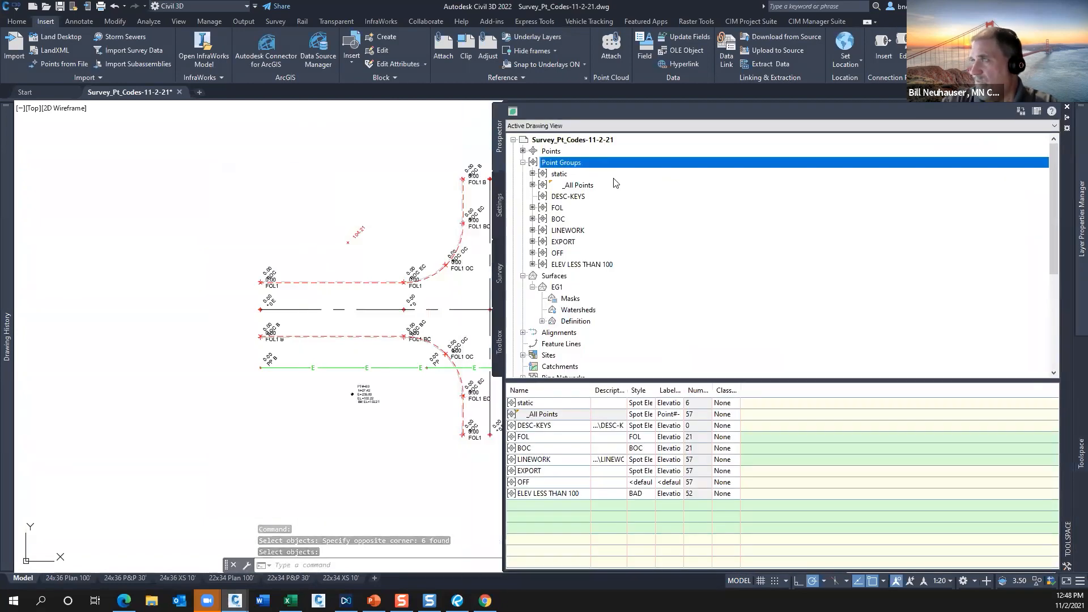
{"action": "right_click", "coordinate": [574, 163]}
{"action": "left_click", "coordinate": [577, 168]}
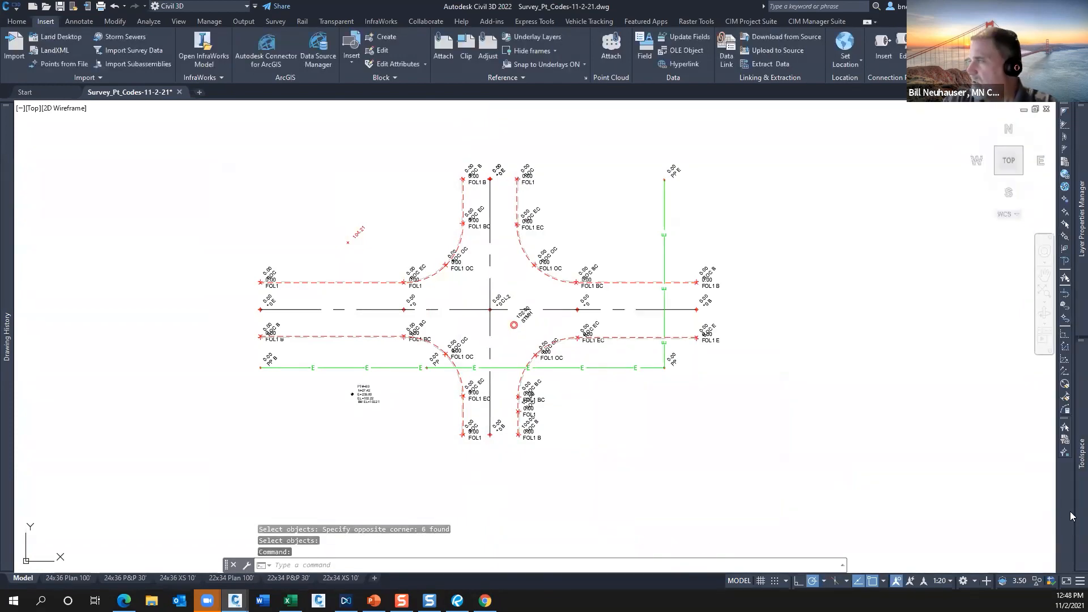
{"action": "mouse_move", "coordinate": [1074, 517]}
{"action": "right_click", "coordinate": [555, 165]}
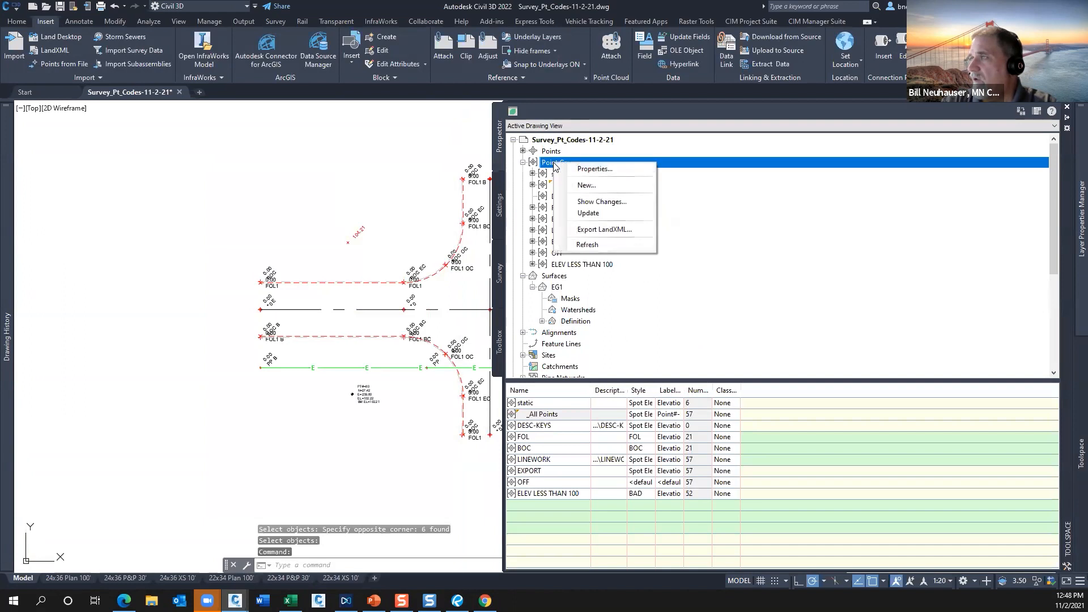
{"action": "left_click", "coordinate": [587, 185]}
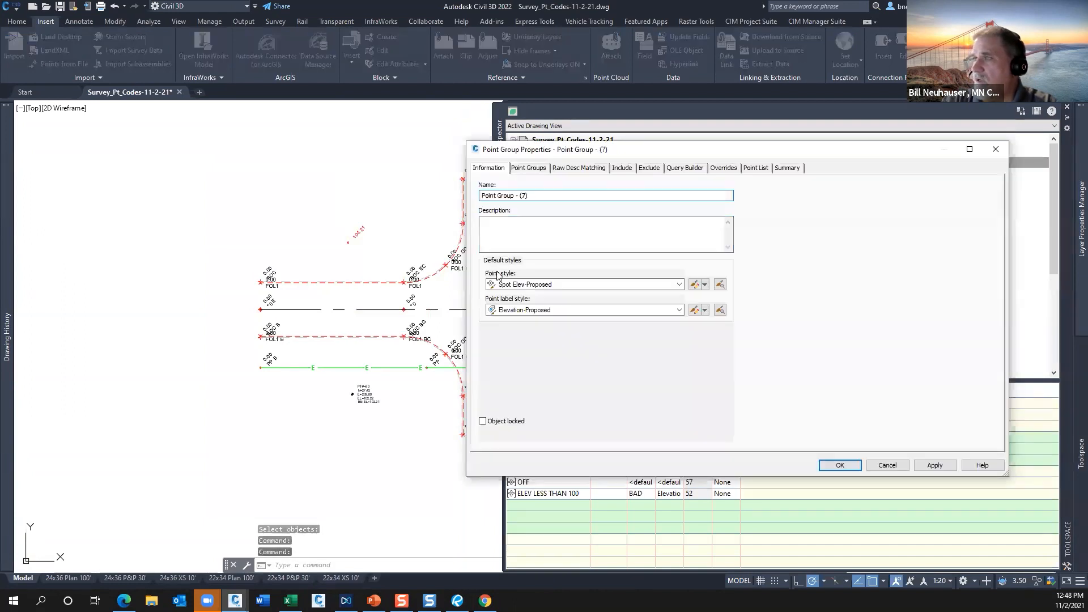
{"action": "triple_click", "coordinate": [510, 196]}
{"action": "type", "text": "duy"}
{"action": "key", "text": "BackSpace"}
{"action": "key", "text": "BackSpace"}
{"action": "key", "text": "BackSpace"}
{"action": "type", "text": "DYNAMIC"}
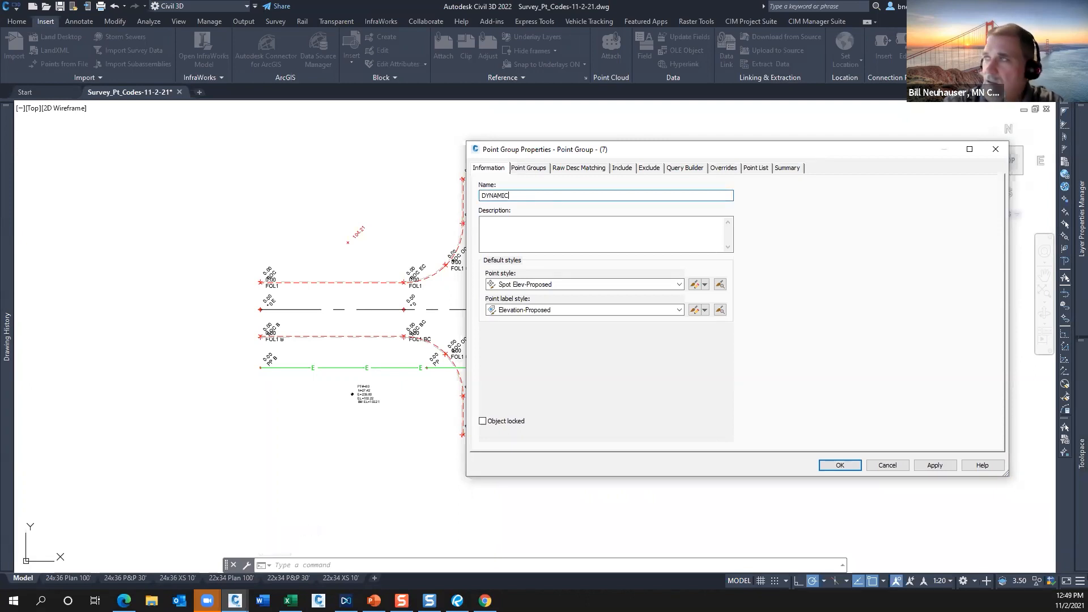
Include raw descriptions matching BOC*,FOL*,CL* in the DYNAMIC group and check its point list.
{"action": "left_click", "coordinate": [623, 168]}
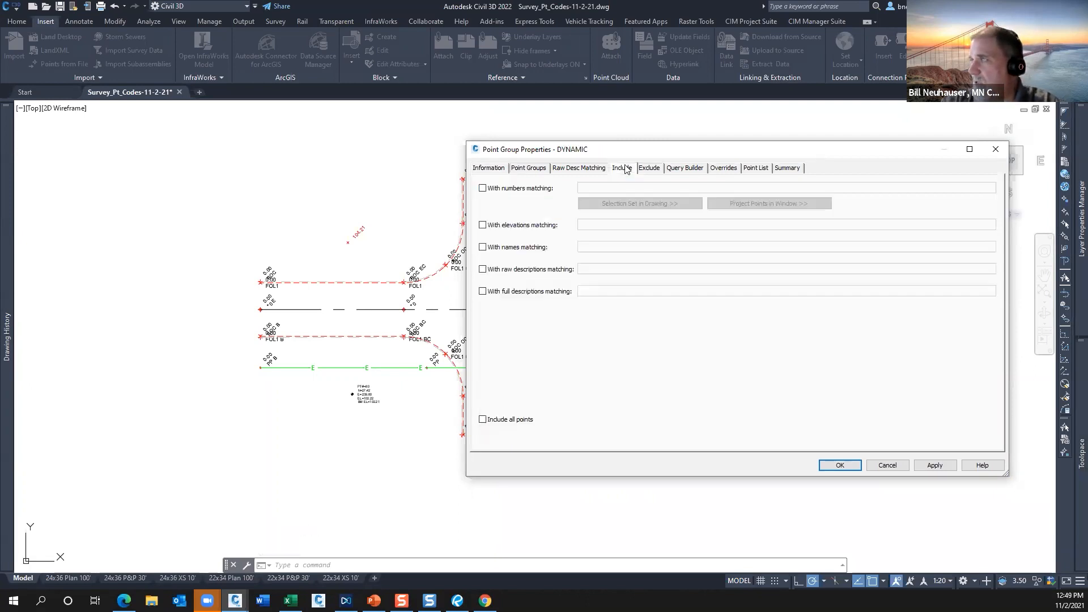
{"action": "left_click", "coordinate": [496, 272]}
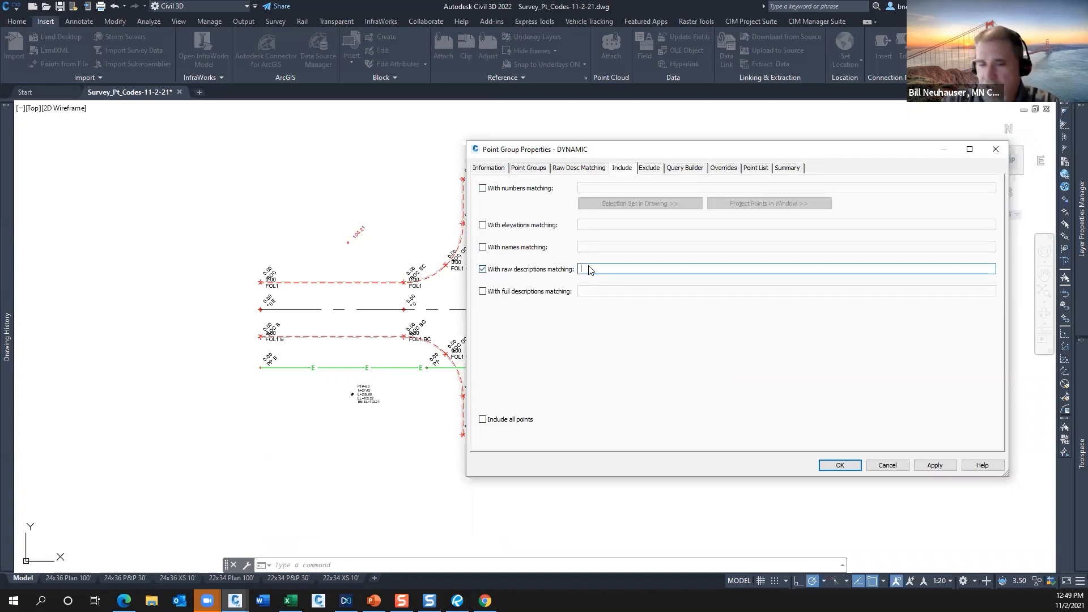
{"action": "type", "text": "BOC*,FOL*,CL*"}
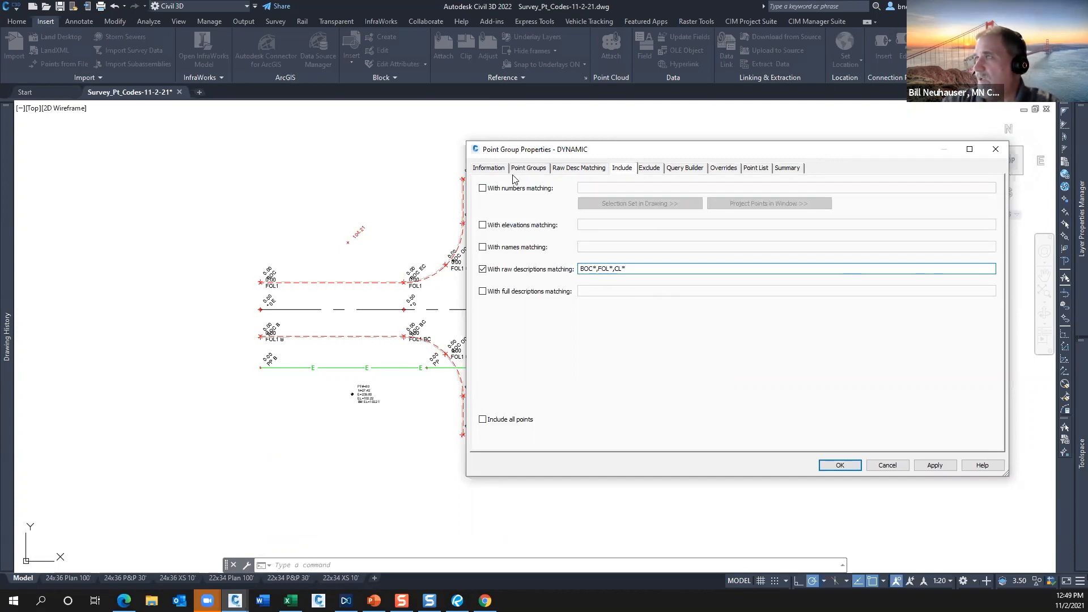
{"action": "left_click", "coordinate": [756, 168]}
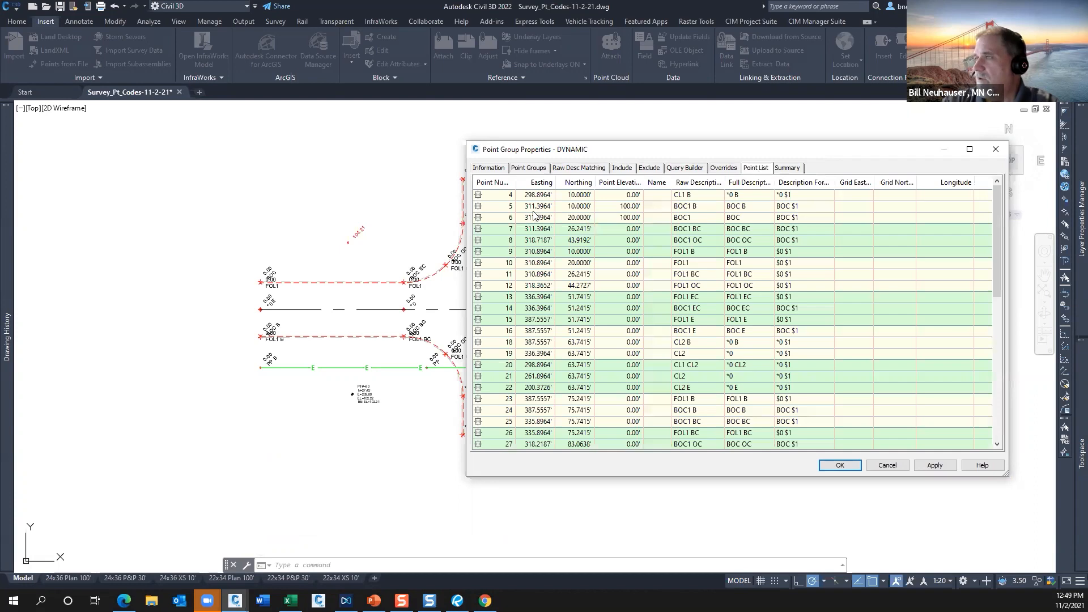
{"action": "scroll", "coordinate": [719, 251], "scroll_direction": "down", "scroll_amount": 2}
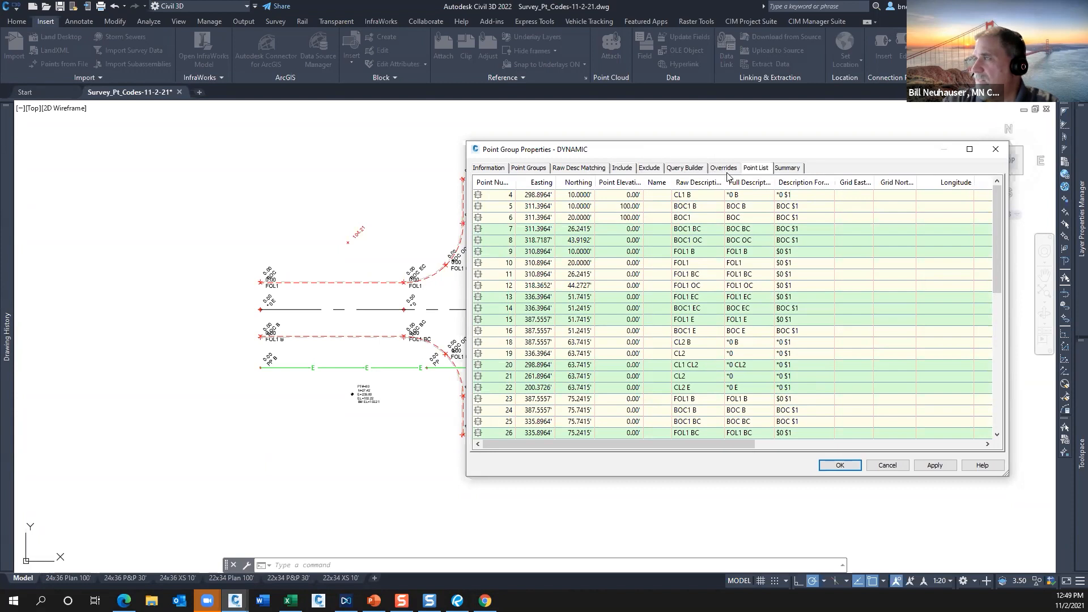
{"action": "left_click", "coordinate": [493, 169]}
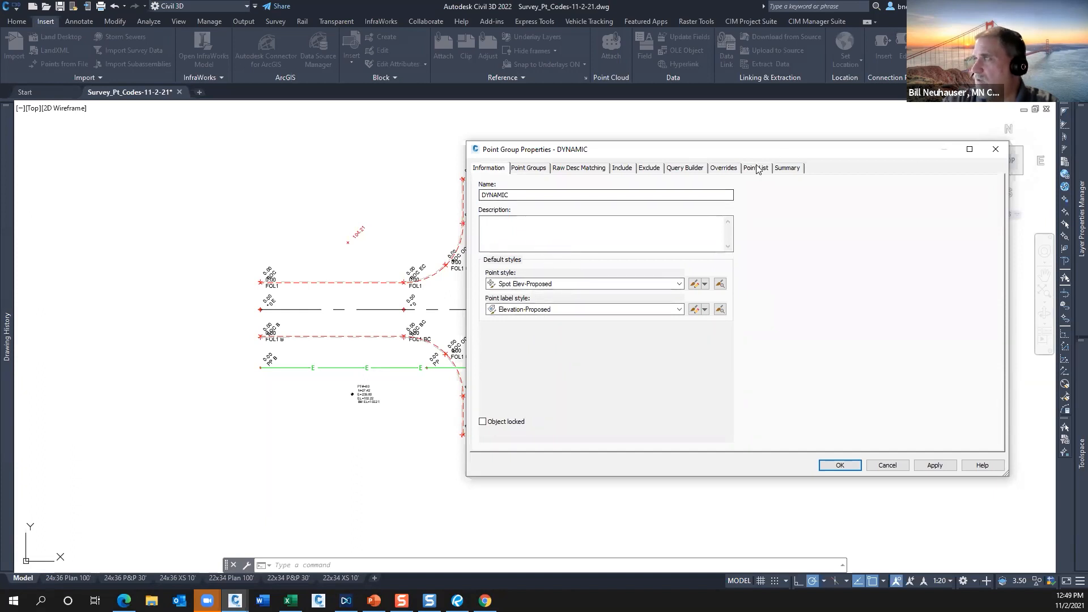
Override the DYNAMIC group's point style with Spot Elev-Proposed and label style with Elevation-Proposed, and accept the group.
{"action": "left_click", "coordinate": [721, 168]}
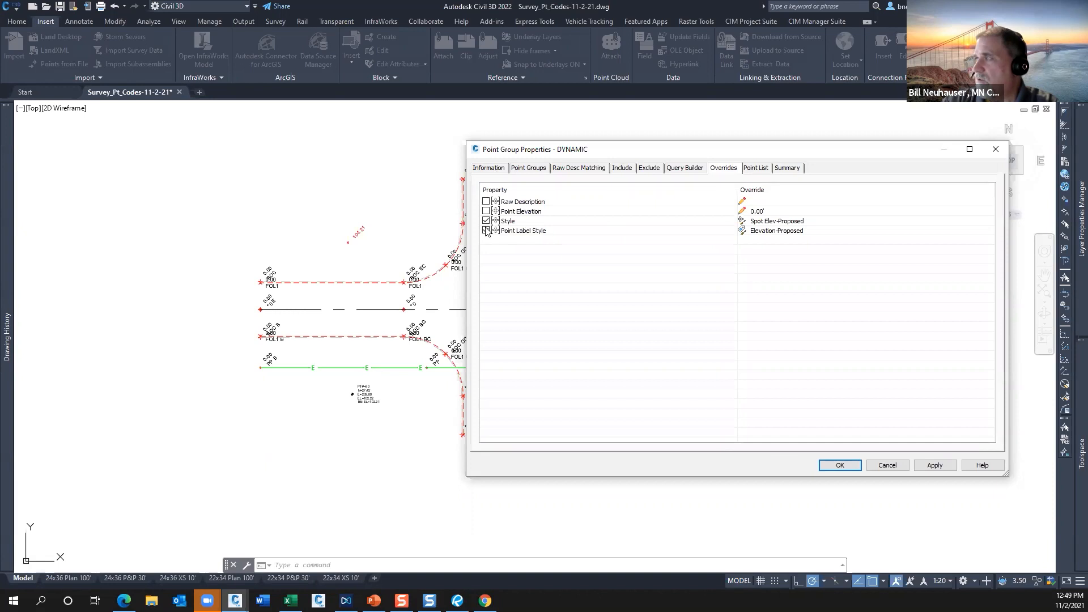
{"action": "left_click", "coordinate": [844, 466]}
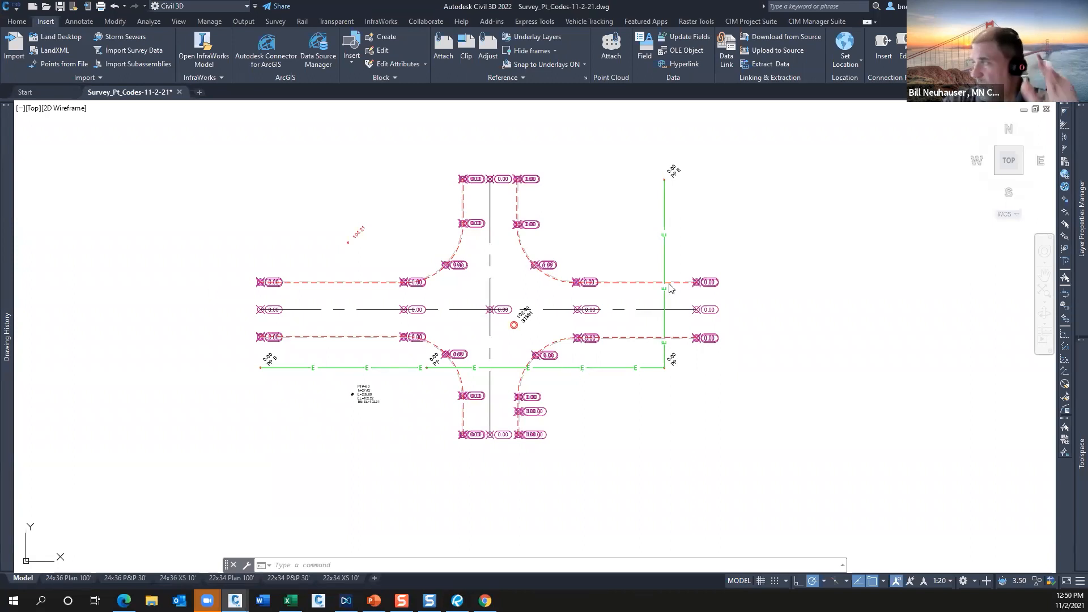
Move the DYNAMIC point group to the end of the point group display order and apply the change.
{"action": "left_click", "coordinate": [1070, 403]}
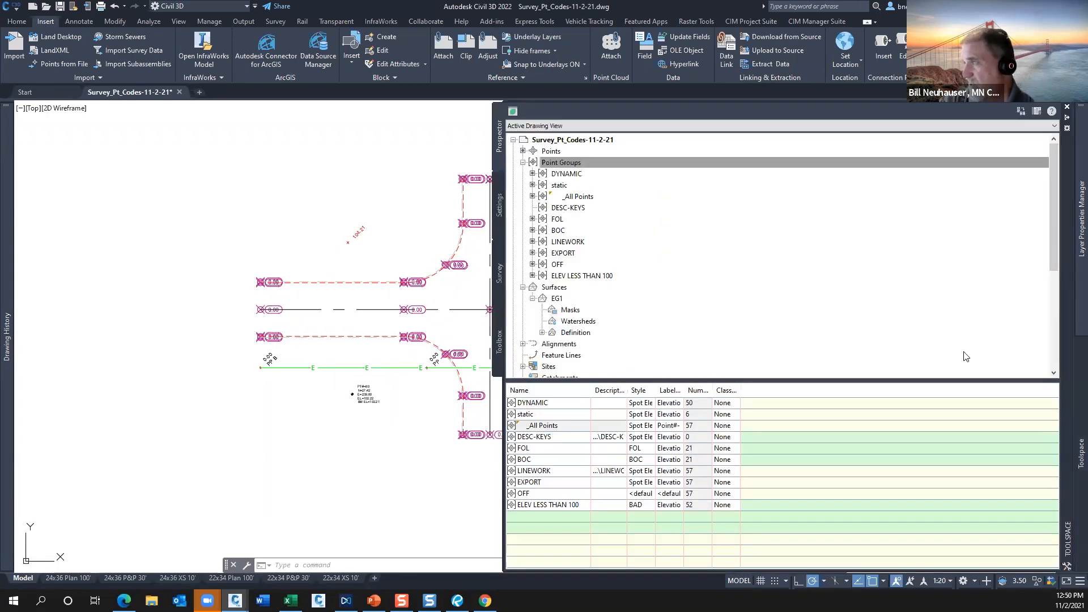
{"action": "right_click", "coordinate": [562, 163]}
{"action": "left_click", "coordinate": [587, 169]}
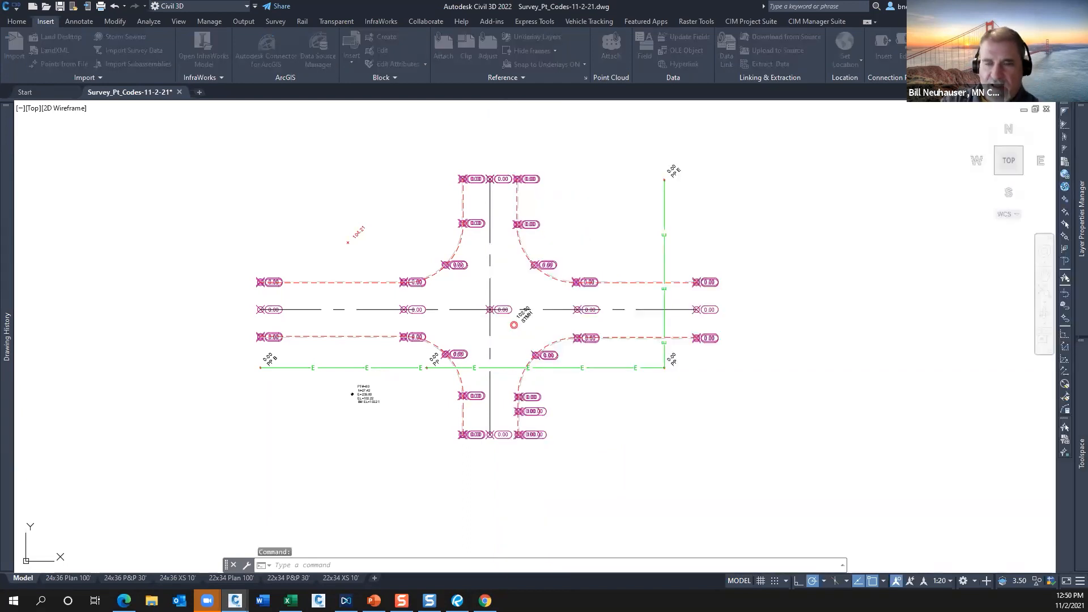
{"action": "left_click", "coordinate": [612, 173]}
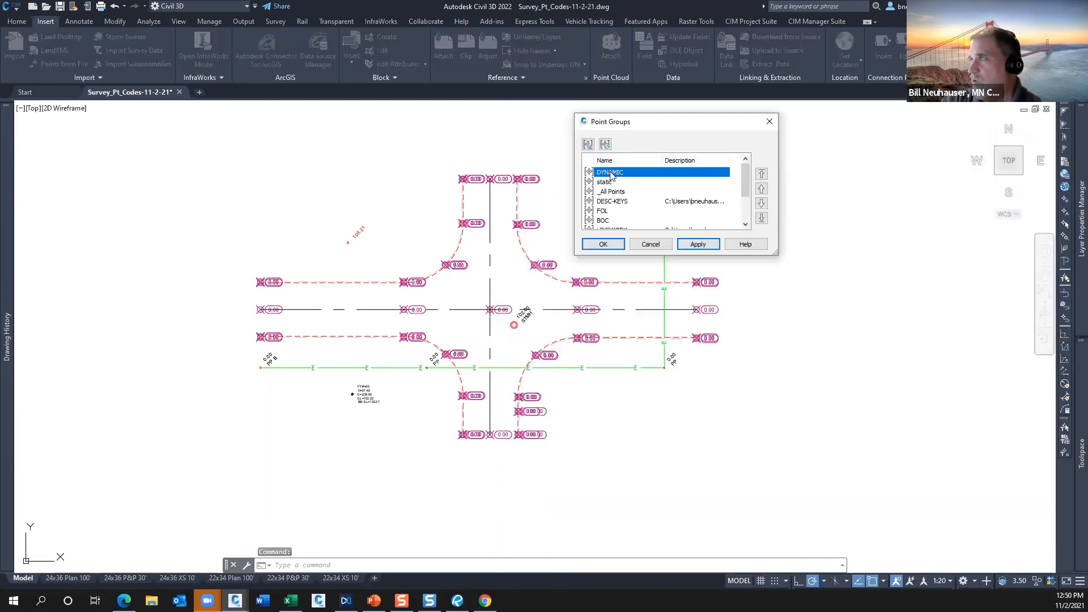
{"action": "left_click", "coordinate": [761, 219]}
{"action": "left_click", "coordinate": [603, 244]}
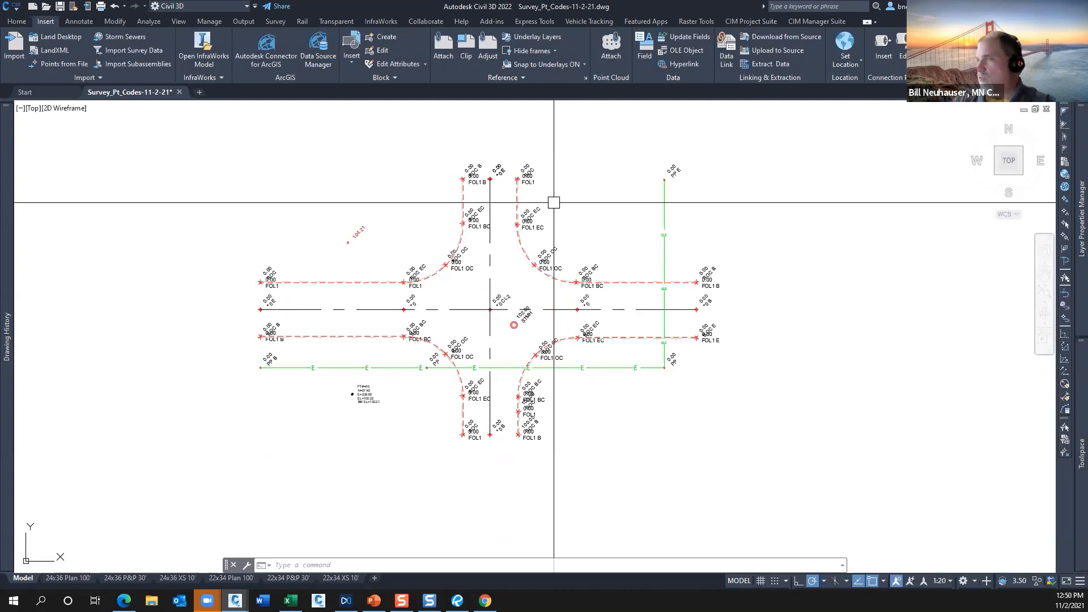
Display the description keys of the Survey Point Coding set and widen the Toolspace to show more of their columns.
{"action": "mouse_move", "coordinate": [1072, 444]}
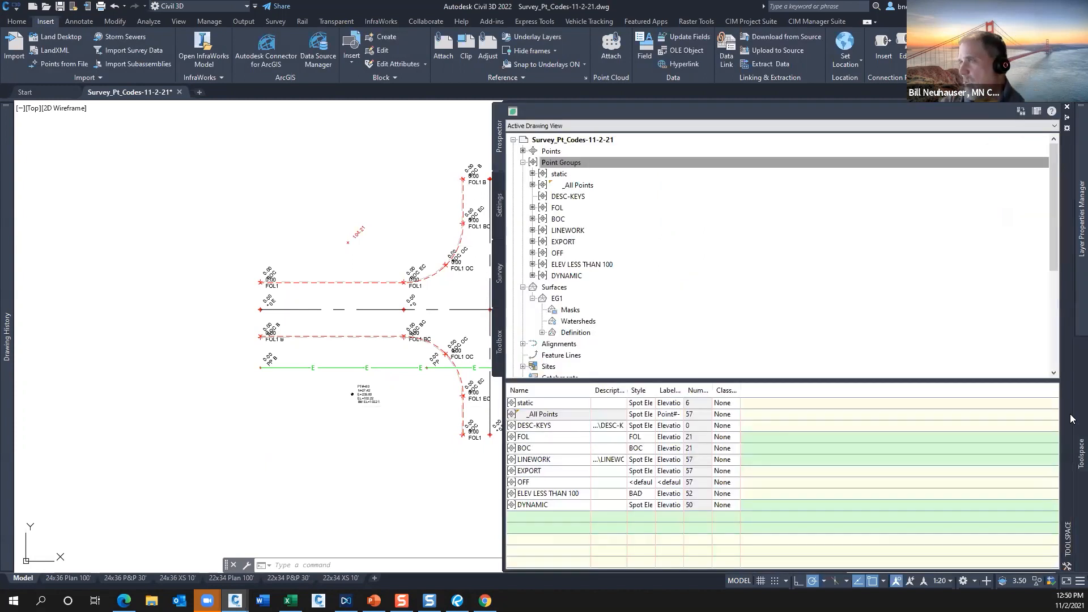
{"action": "left_click", "coordinate": [501, 208]}
{"action": "left_click", "coordinate": [524, 254]}
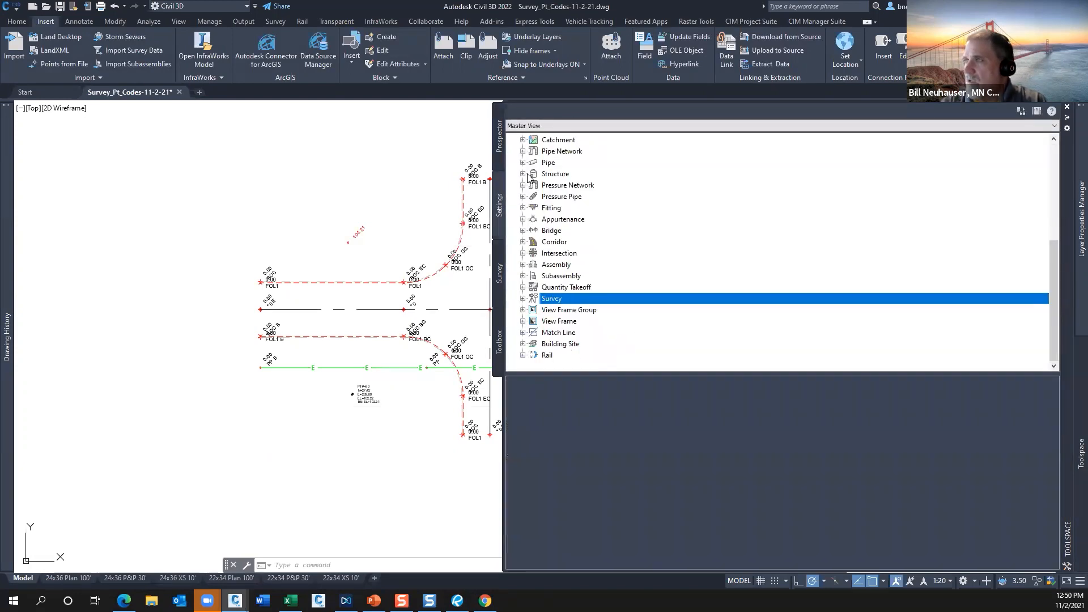
{"action": "scroll", "coordinate": [527, 176], "scroll_direction": "up", "scroll_amount": 5}
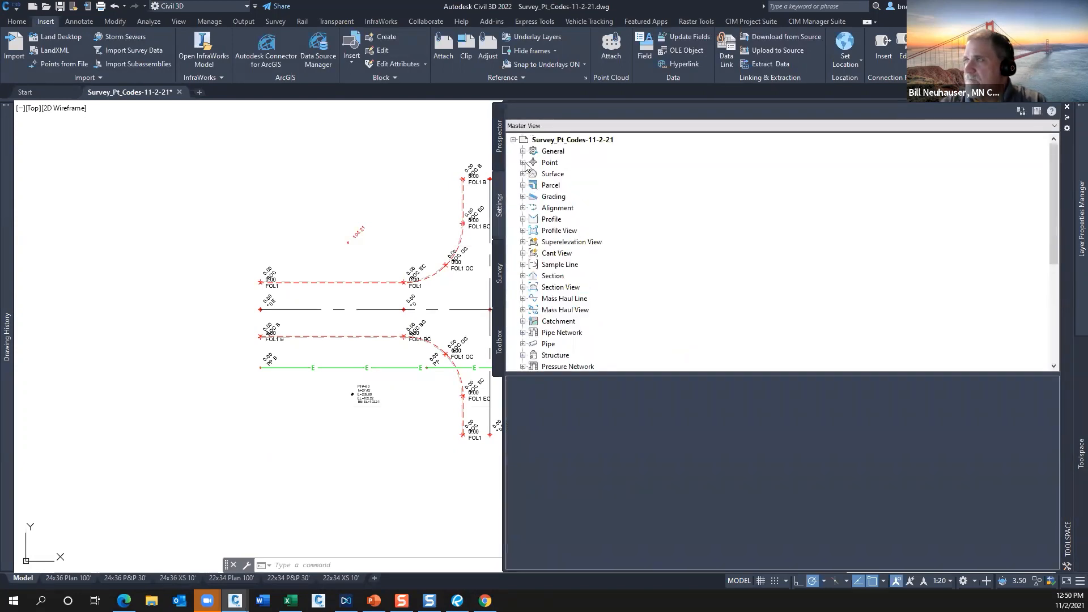
{"action": "left_click", "coordinate": [522, 162]}
{"action": "left_click", "coordinate": [532, 219]}
{"action": "left_click", "coordinate": [574, 242]}
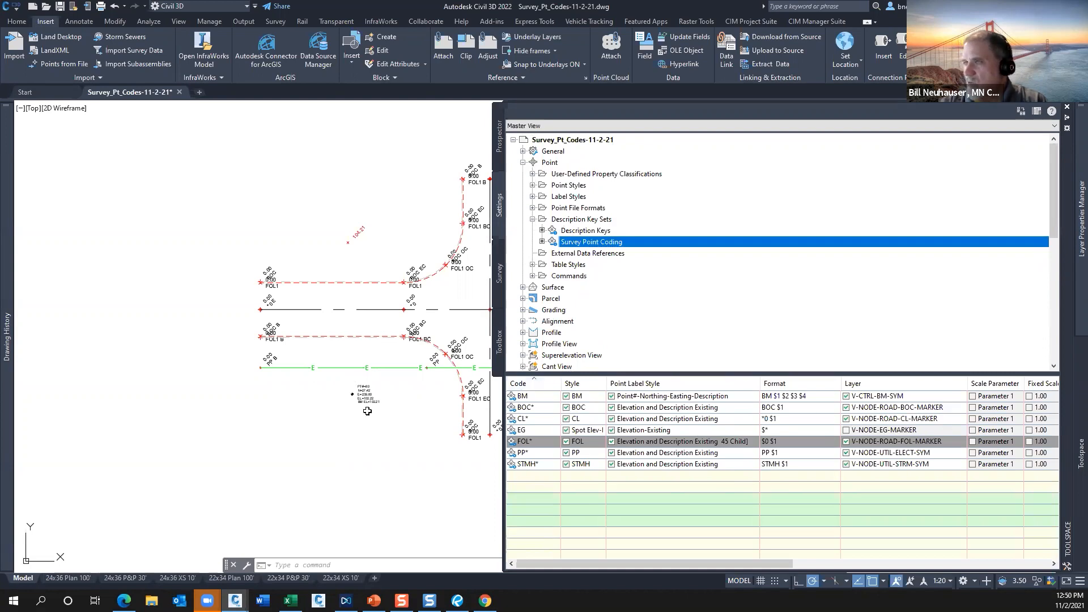
{"action": "left_click_drag", "start_coordinate": [501, 395], "coordinate": [350, 397]}
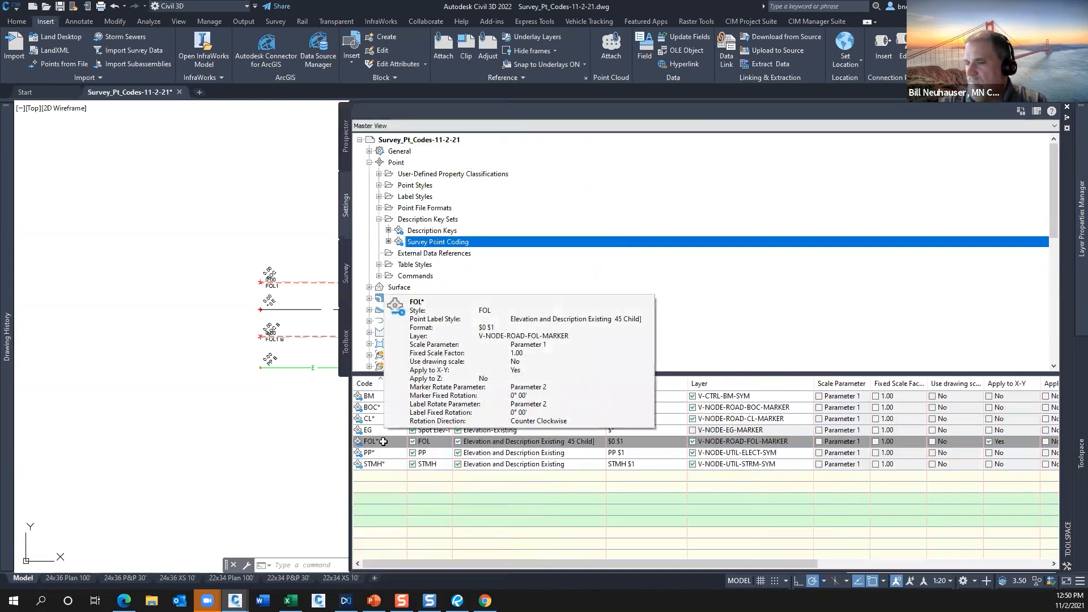
Make a copy of the FOL* description key in the Survey Point Coding set and delete that copy.
{"action": "right_click", "coordinate": [383, 442]}
{"action": "left_click", "coordinate": [419, 471]}
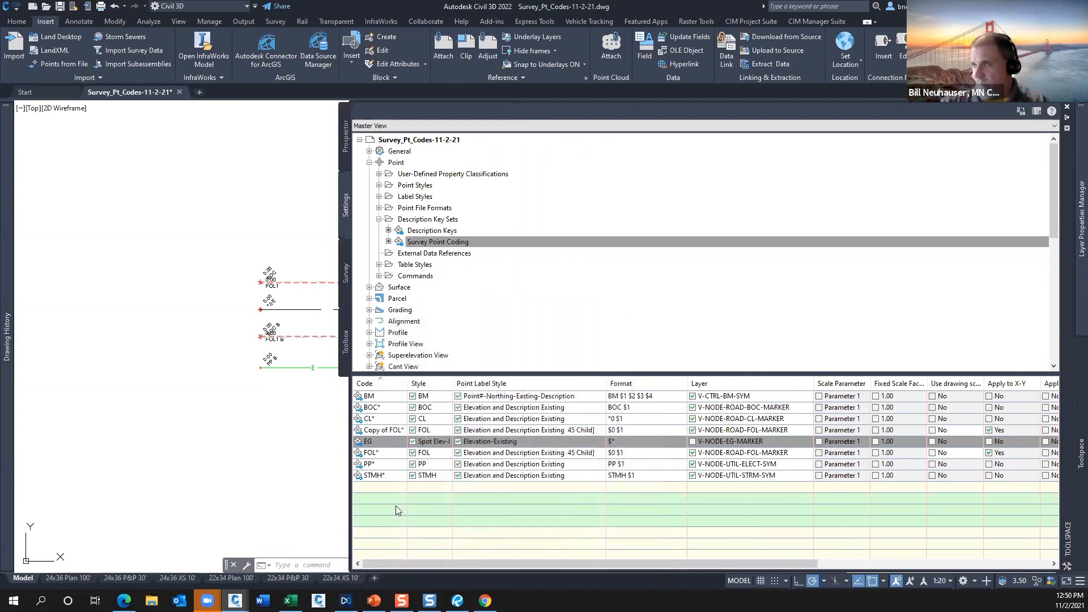
{"action": "right_click", "coordinate": [386, 429]}
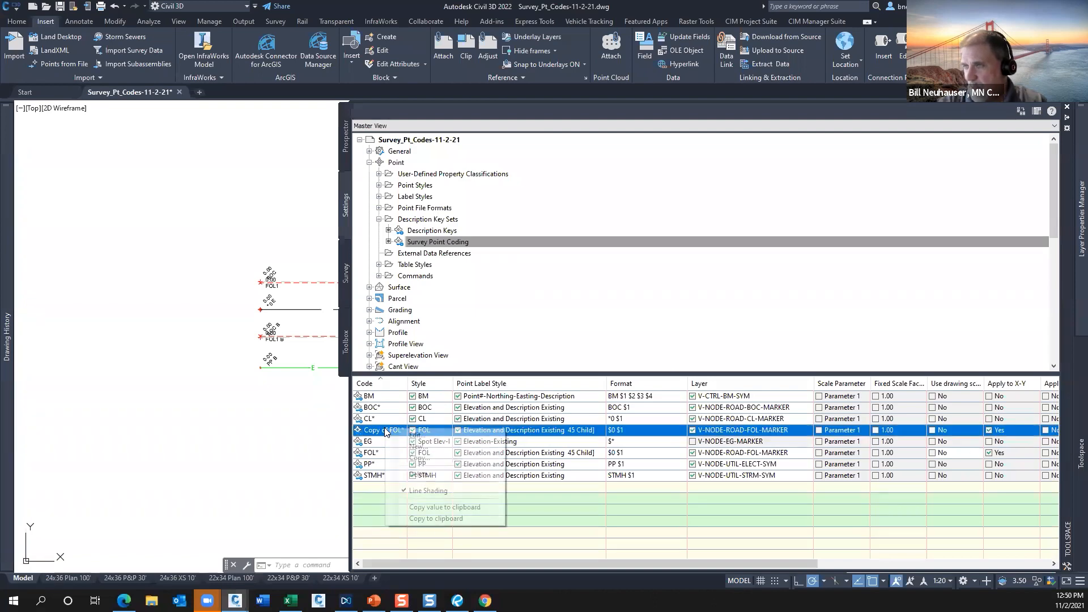
{"action": "left_click", "coordinate": [422, 474]}
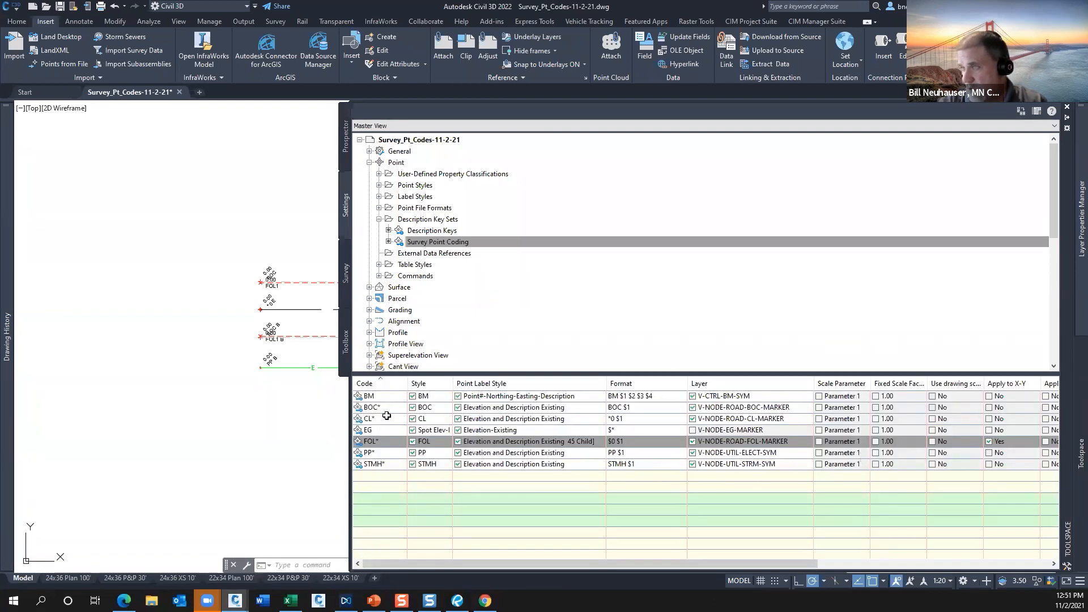
Enable the V-NODE-EG-MARKER layer for the EG description key and save the drawing.
{"action": "left_click", "coordinate": [693, 430]}
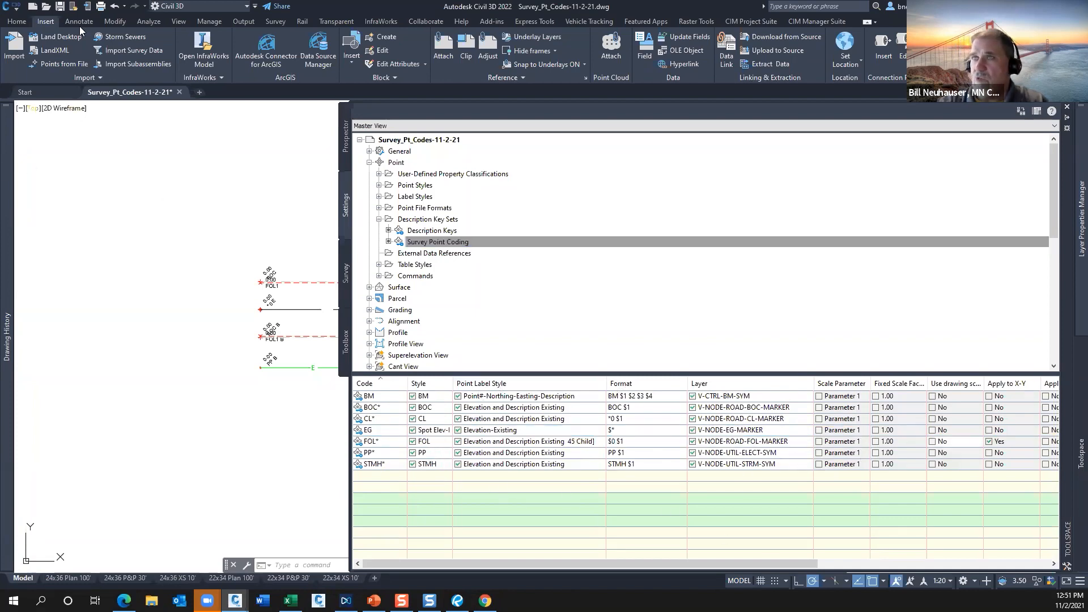
{"action": "key", "text": "ctrl+s"}
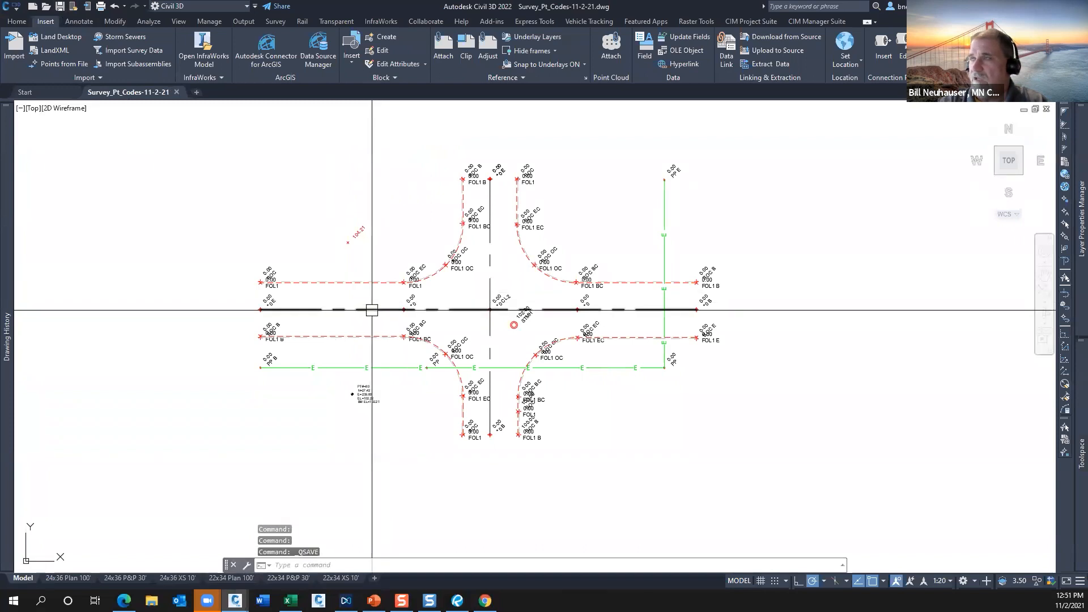
Look over the tools of the CIM Manager Suite and the CIM Project Suite.
{"action": "left_click", "coordinate": [804, 22]}
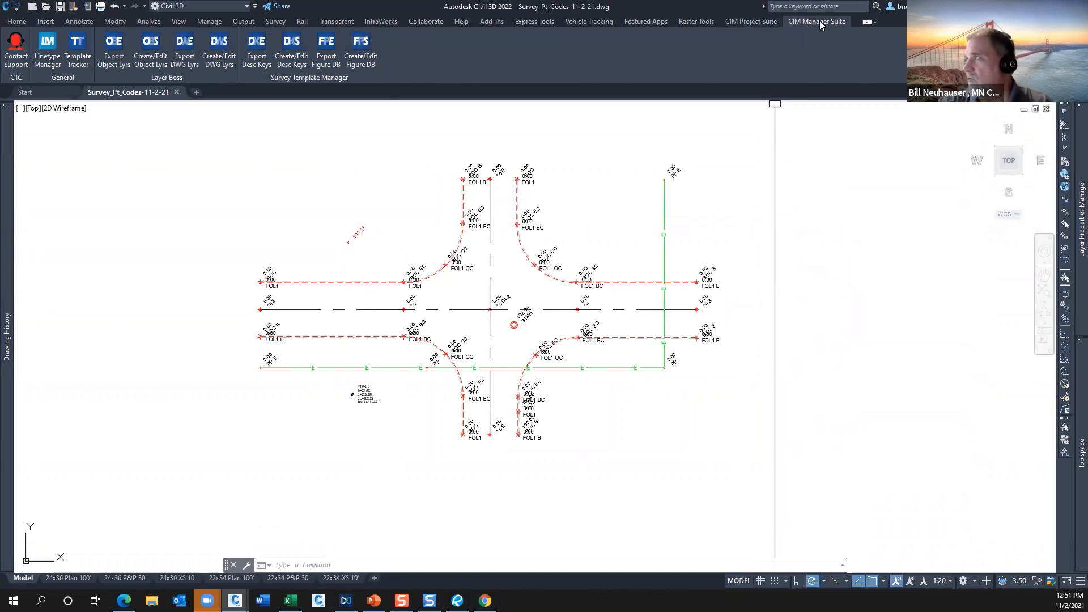
{"action": "left_click", "coordinate": [753, 21]}
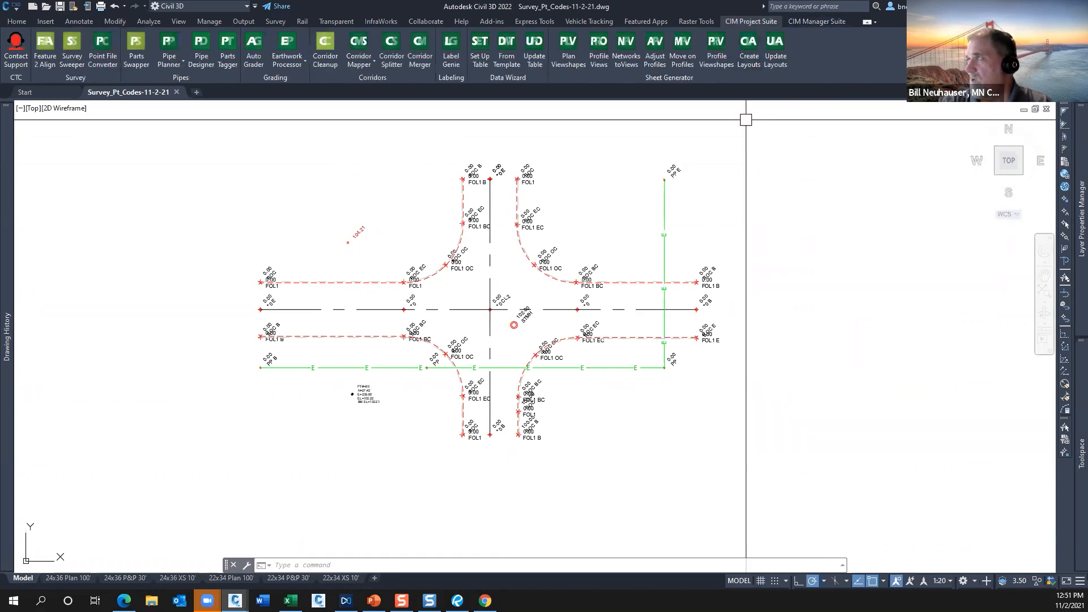
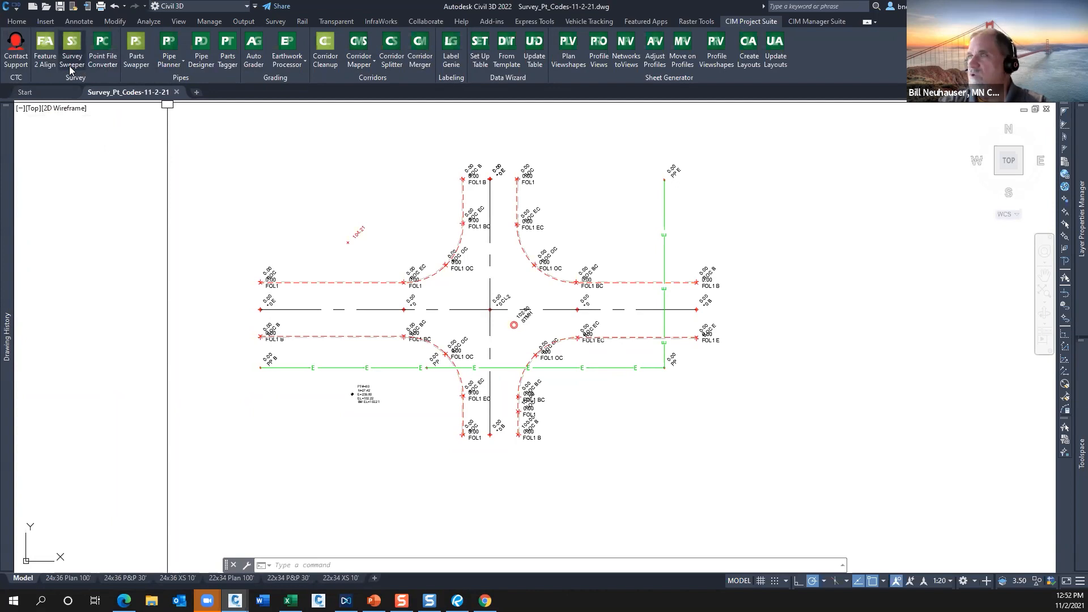
Export the Description Keys set with the ATG Template description to Description Keys.xlsx and open the exported workbook.
{"action": "left_click", "coordinate": [818, 23]}
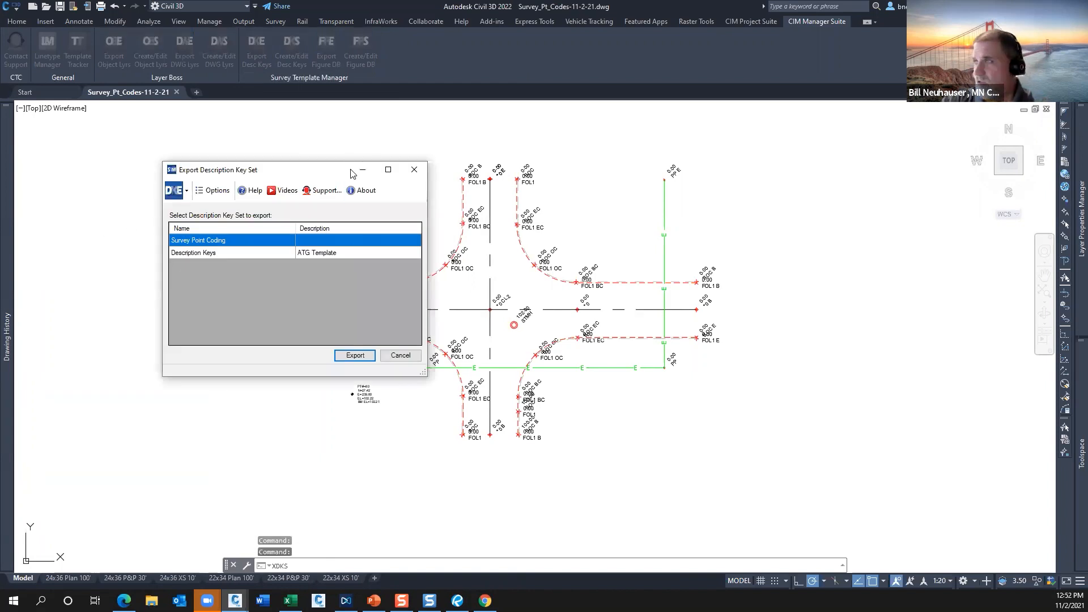
{"action": "left_click_drag", "start_coordinate": [351, 172], "coordinate": [667, 132]}
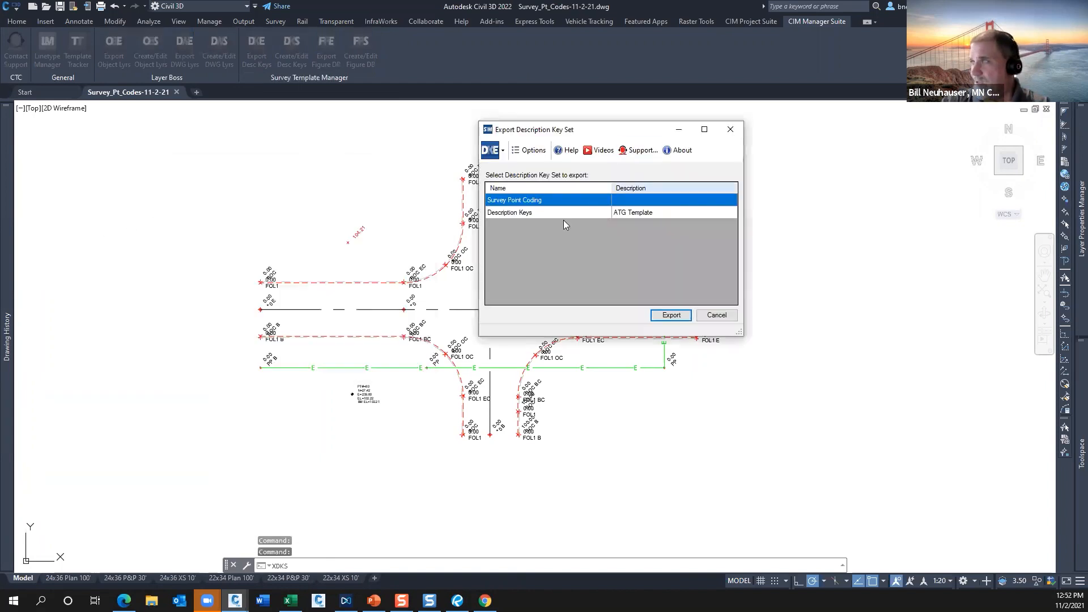
{"action": "left_click", "coordinate": [529, 212]}
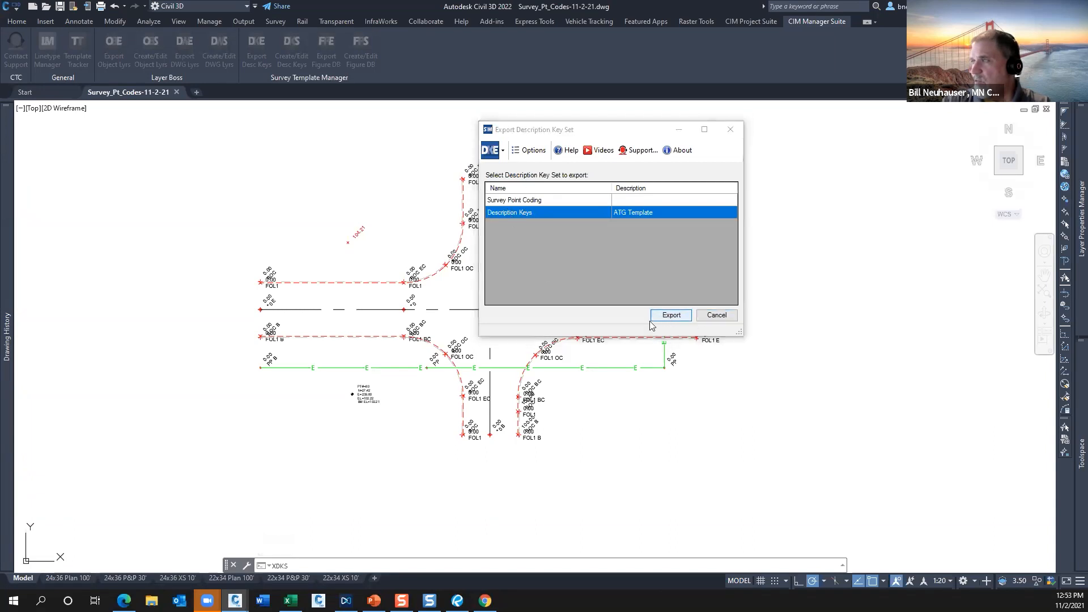
{"action": "left_click", "coordinate": [671, 316]}
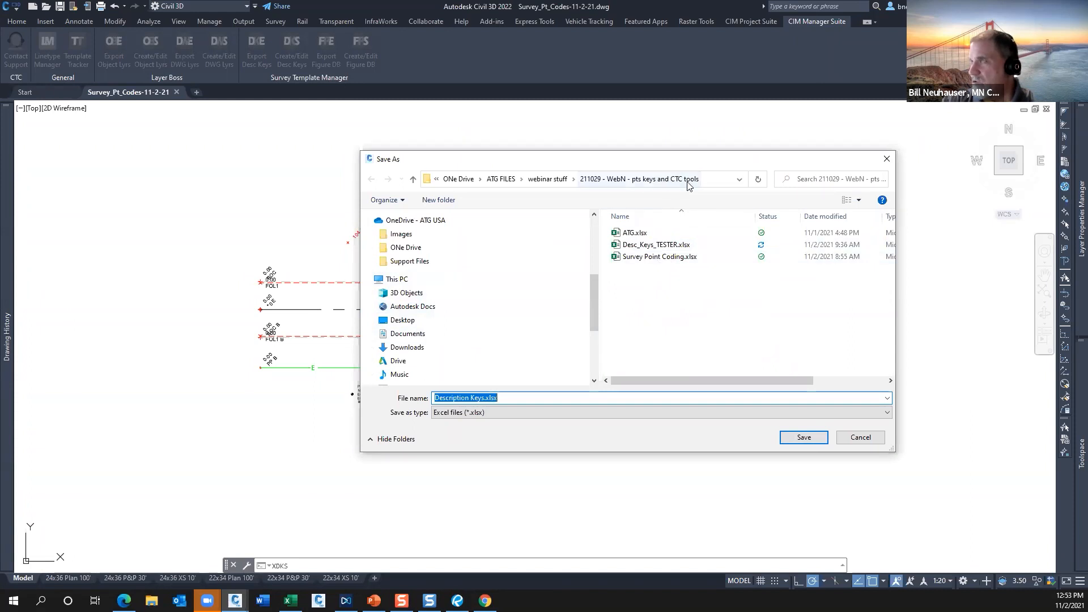
{"action": "left_click", "coordinate": [804, 438]}
{"action": "left_click", "coordinate": [586, 336]}
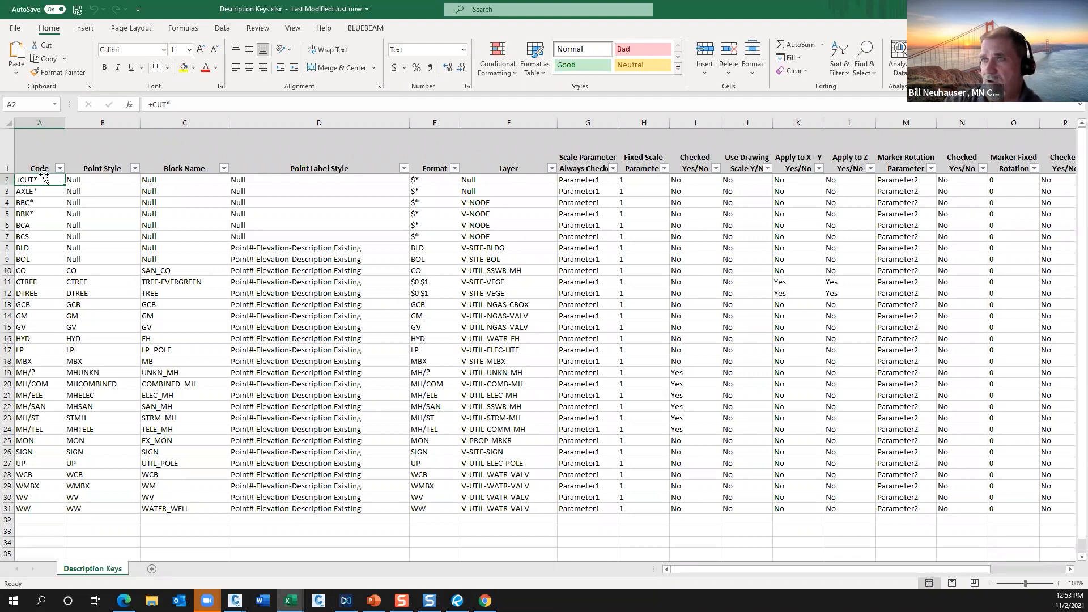
Look over the codes and point styles in the Description Keys workbook, and close it together with the Desc_Keys_TESTER workbook.
{"action": "left_click", "coordinate": [37, 194]}
{"action": "left_click", "coordinate": [47, 179]}
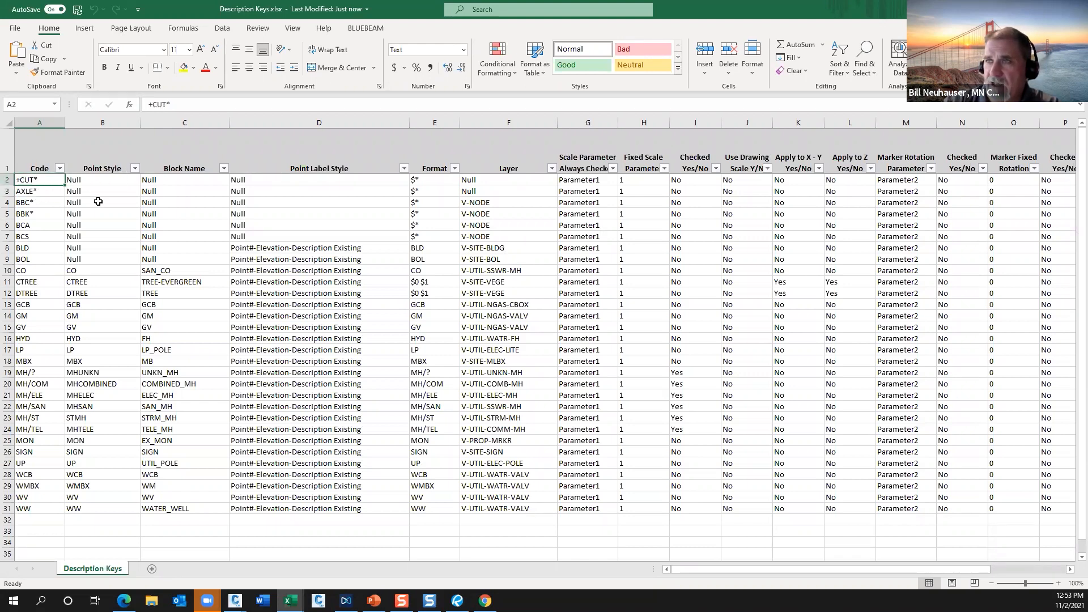
{"action": "left_click", "coordinate": [108, 282]}
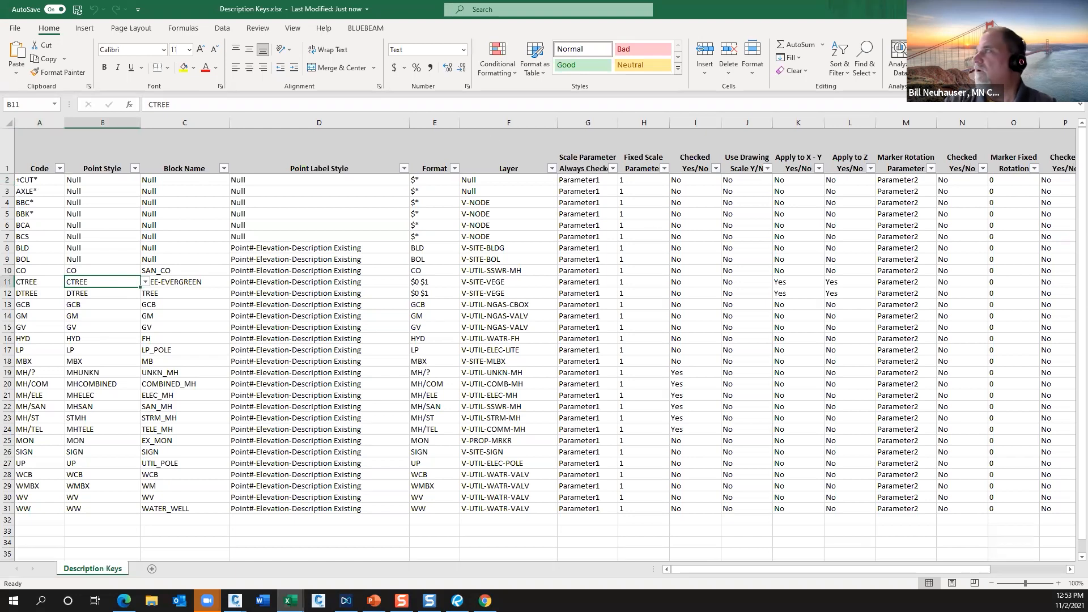
{"action": "left_click", "coordinate": [1075, 9]}
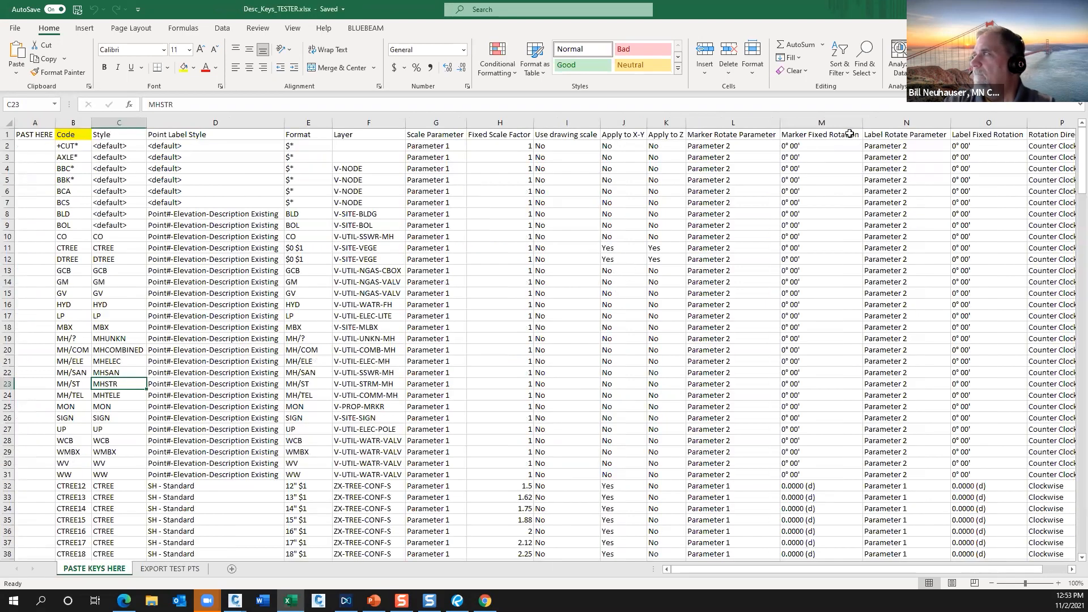
{"action": "left_click", "coordinate": [1074, 9]}
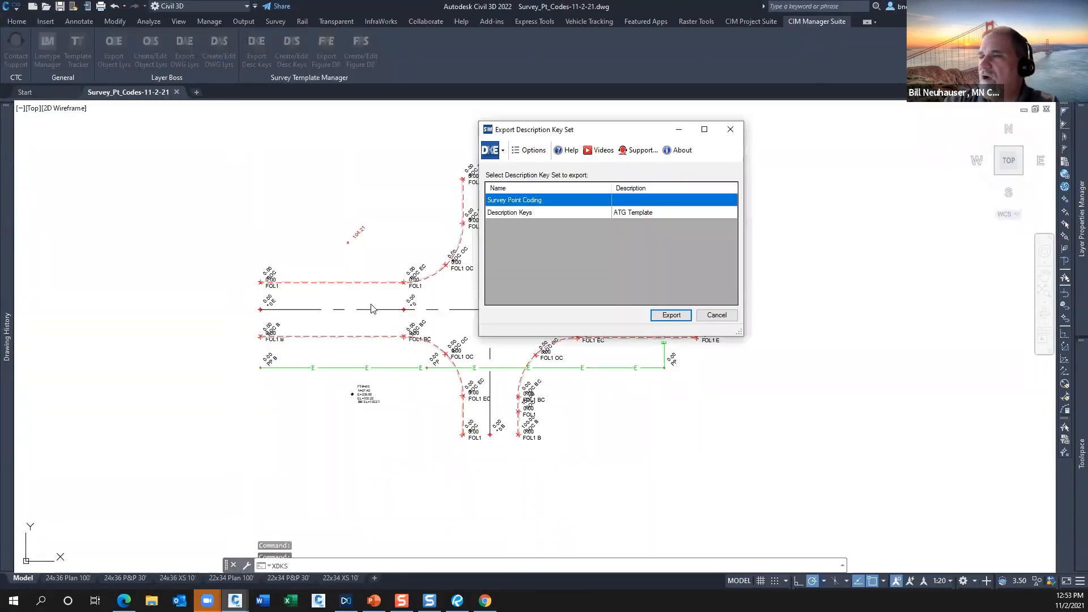
Export the Survey Point Coding description key set to Survey Point Coding.xlsx, replacing the existing file, and open the workbook.
{"action": "left_click", "coordinate": [671, 315]}
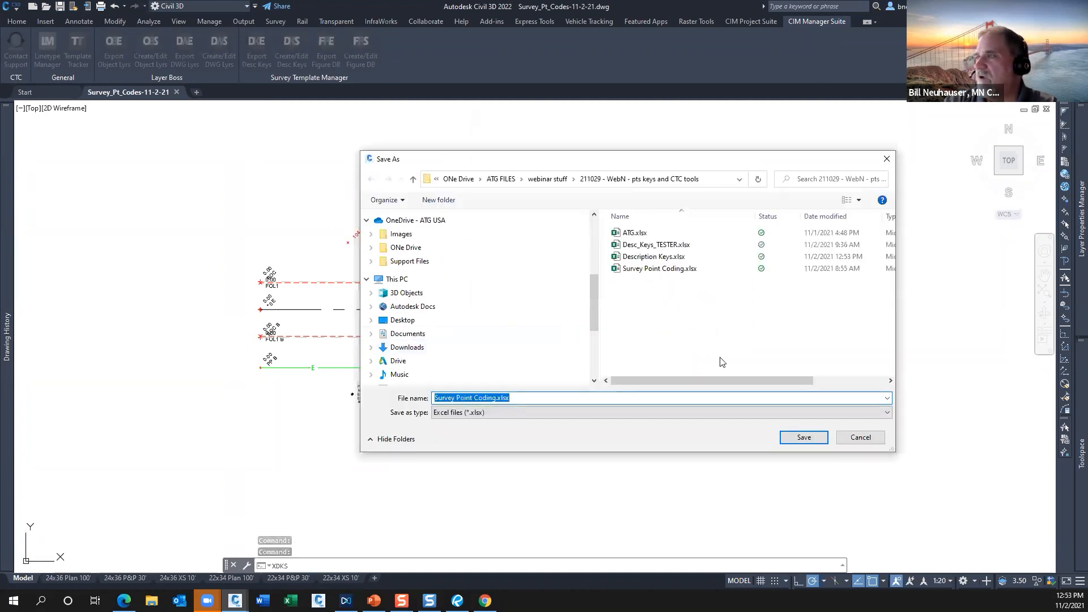
{"action": "left_click", "coordinate": [804, 438]}
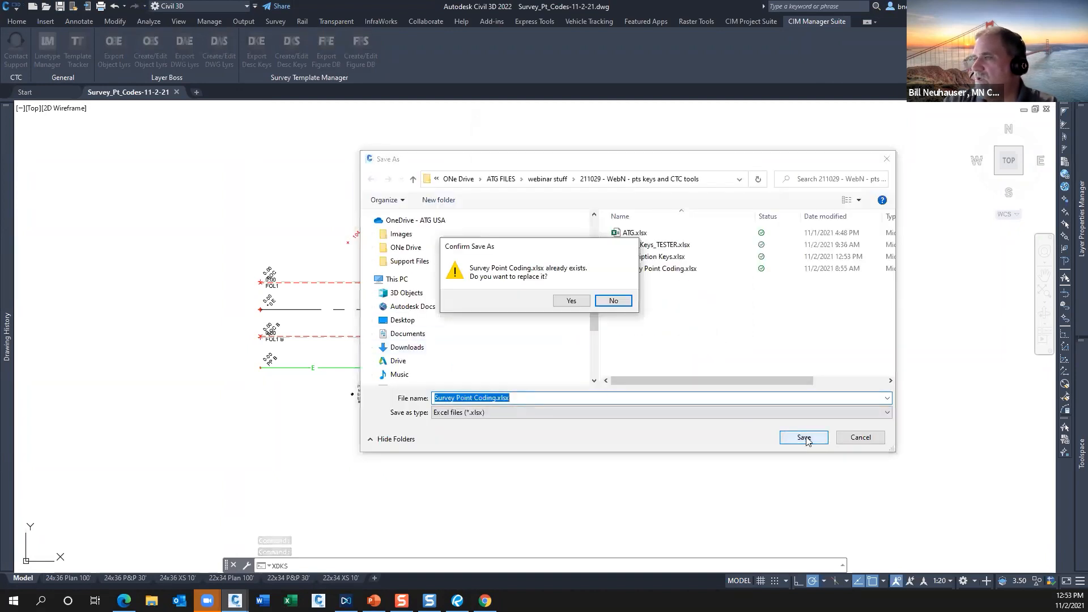
{"action": "left_click", "coordinate": [571, 300]}
{"action": "left_click", "coordinate": [582, 336]}
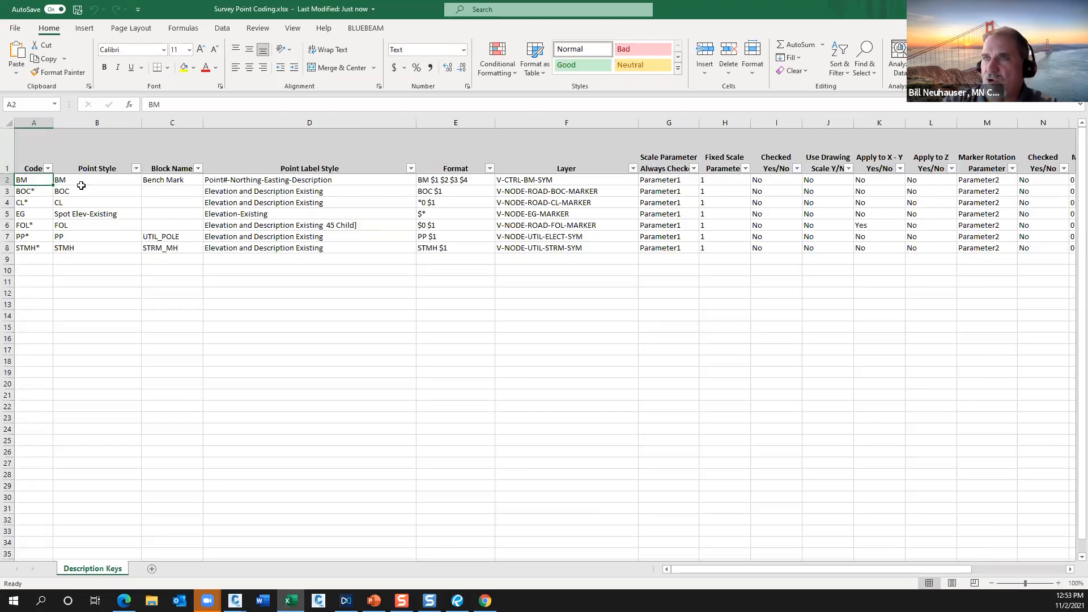
Go through the description key codes from BOC* to STMH* in the Survey Point Coding workbook.
{"action": "left_click", "coordinate": [32, 190]}
{"action": "left_click", "coordinate": [35, 201]}
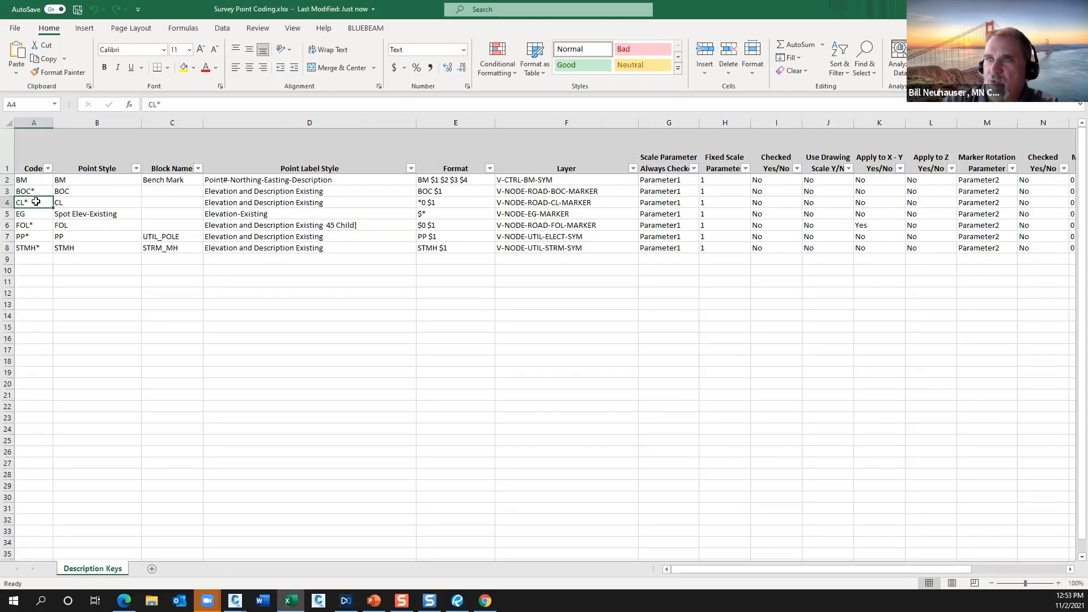
{"action": "left_click", "coordinate": [31, 213]}
{"action": "left_click", "coordinate": [29, 225]}
{"action": "left_click", "coordinate": [30, 235]}
{"action": "left_click", "coordinate": [33, 248]}
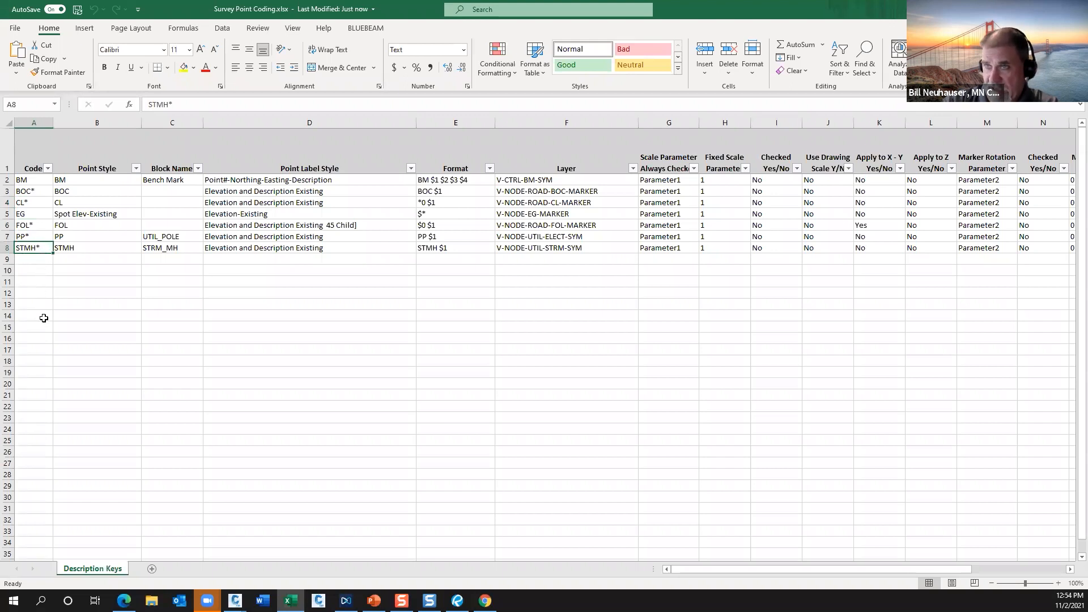
Copy the STMH* row and insert five copies of it, filling rows 8 to 13 with STMH* keys.
{"action": "left_click", "coordinate": [11, 247]}
{"action": "right_click", "coordinate": [11, 247]}
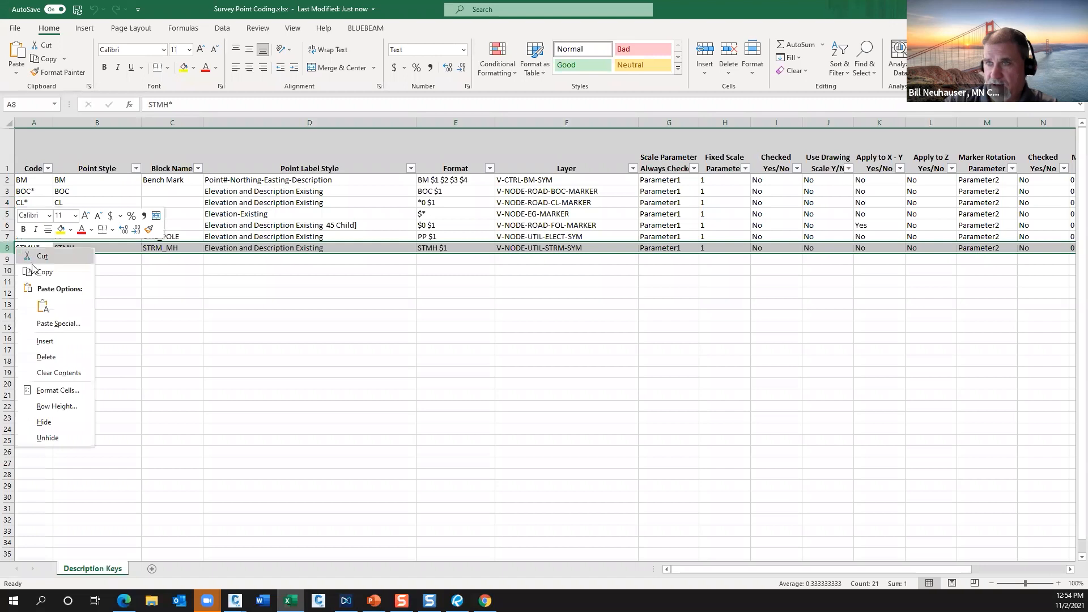
{"action": "left_click", "coordinate": [40, 272]}
{"action": "left_click_drag", "start_coordinate": [8, 248], "coordinate": [9, 293]}
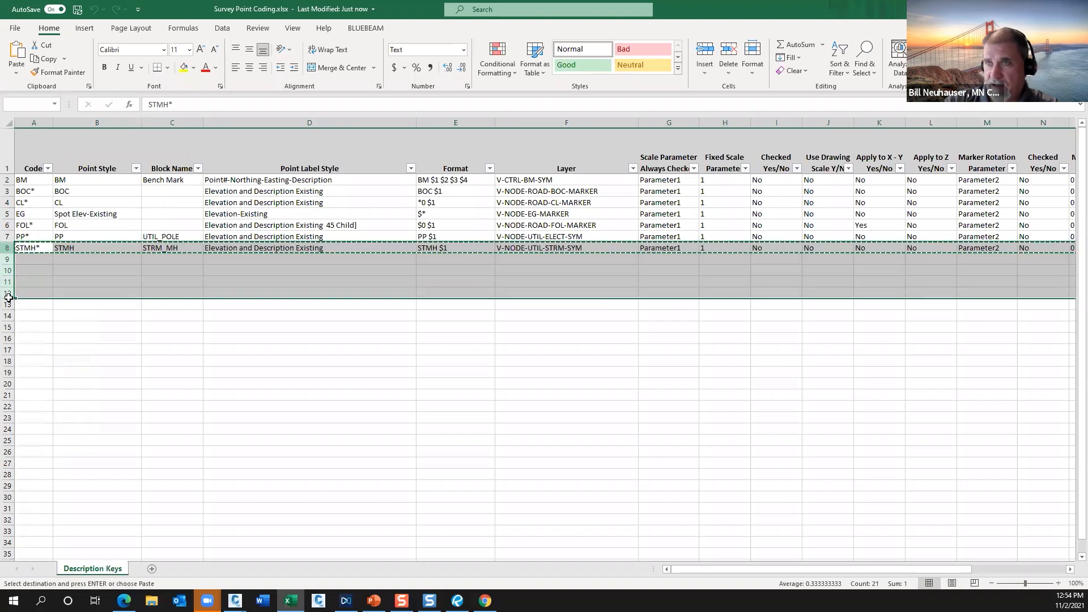
{"action": "right_click", "coordinate": [9, 293]}
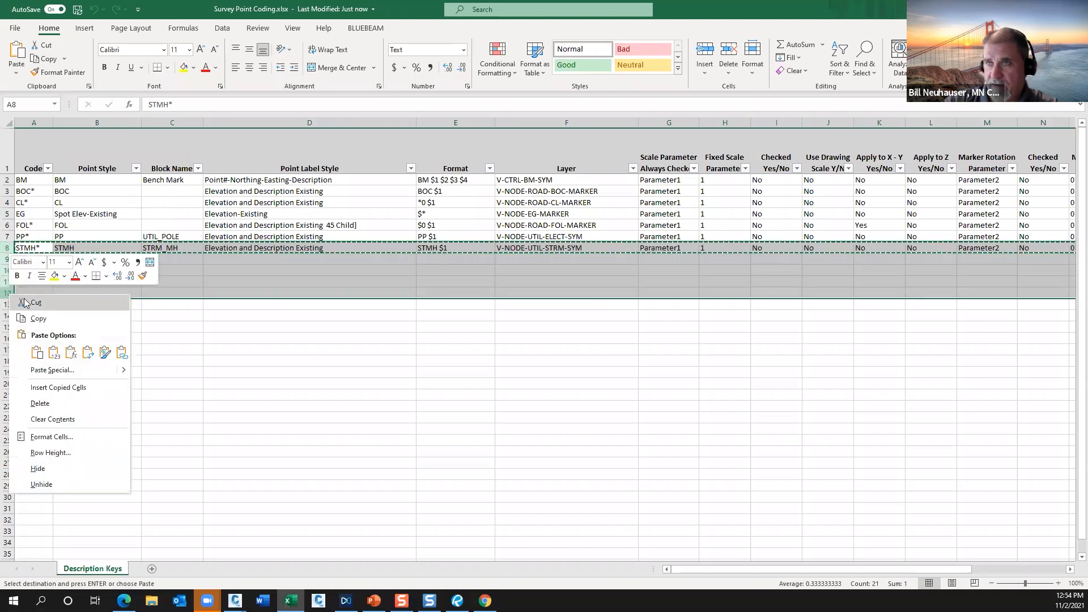
{"action": "left_click", "coordinate": [56, 379]}
{"action": "left_click", "coordinate": [49, 340]}
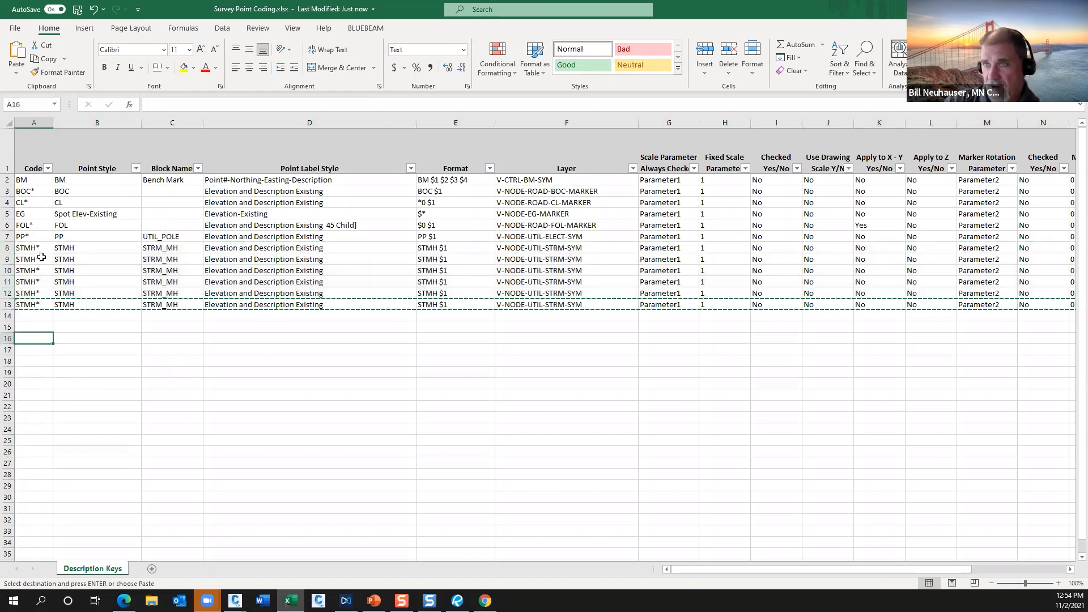
Change the codes of the first three STMH* rows to 1, 2 and 3 in cells A8 to A10.
{"action": "double_click", "coordinate": [38, 247]}
{"action": "double_click", "coordinate": [39, 248]}
{"action": "left_click", "coordinate": [39, 248]}
{"action": "left_click_drag", "start_coordinate": [42, 246], "coordinate": [8, 246]}
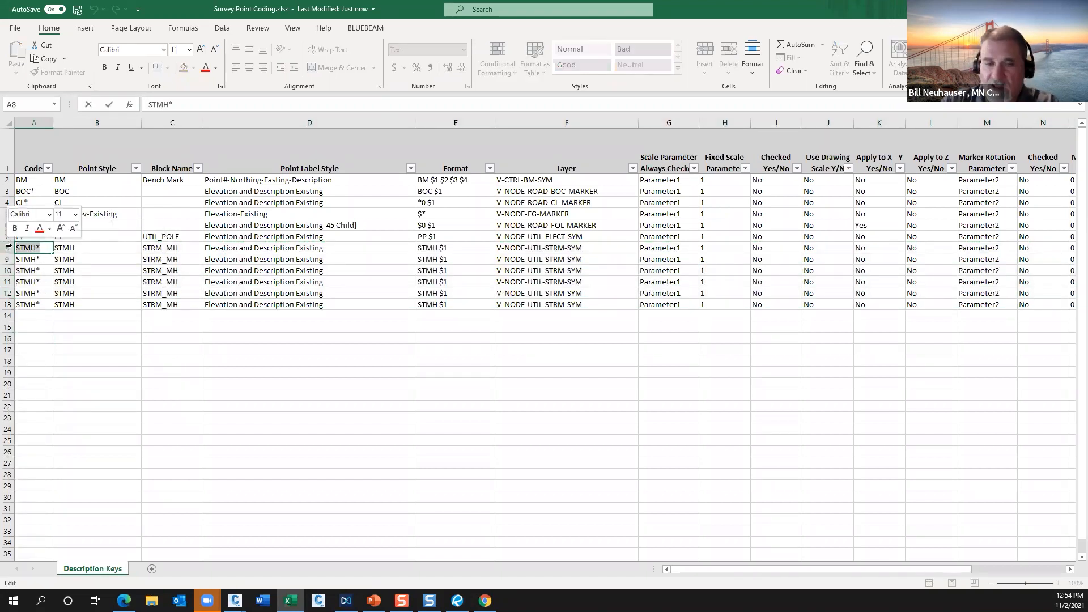
{"action": "type", "text": "1"}
{"action": "left_click", "coordinate": [43, 259]}
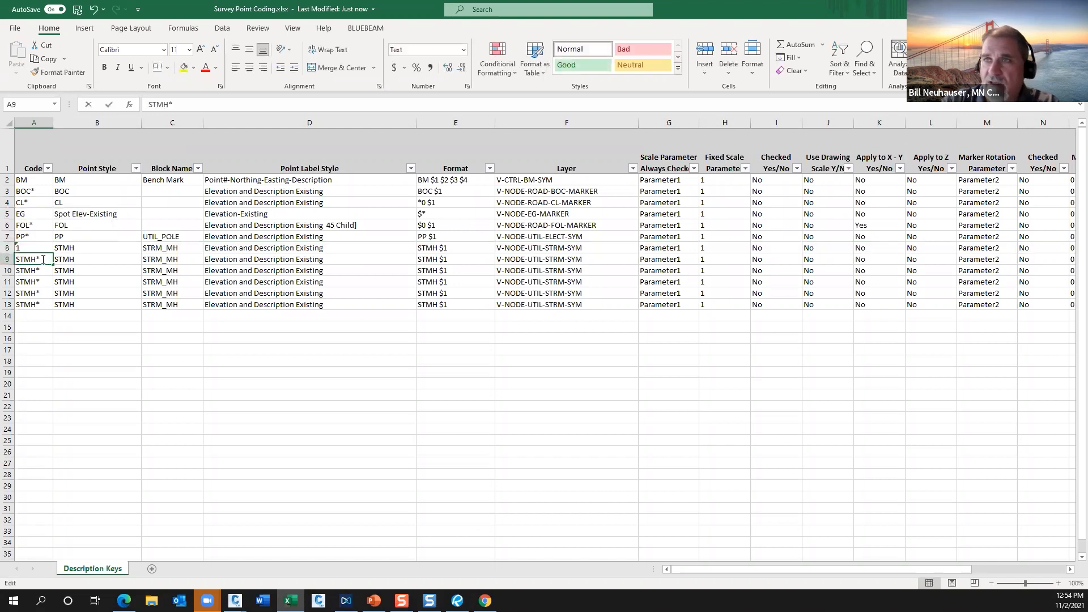
{"action": "type", "text": "2"}
{"action": "left_click", "coordinate": [45, 269]}
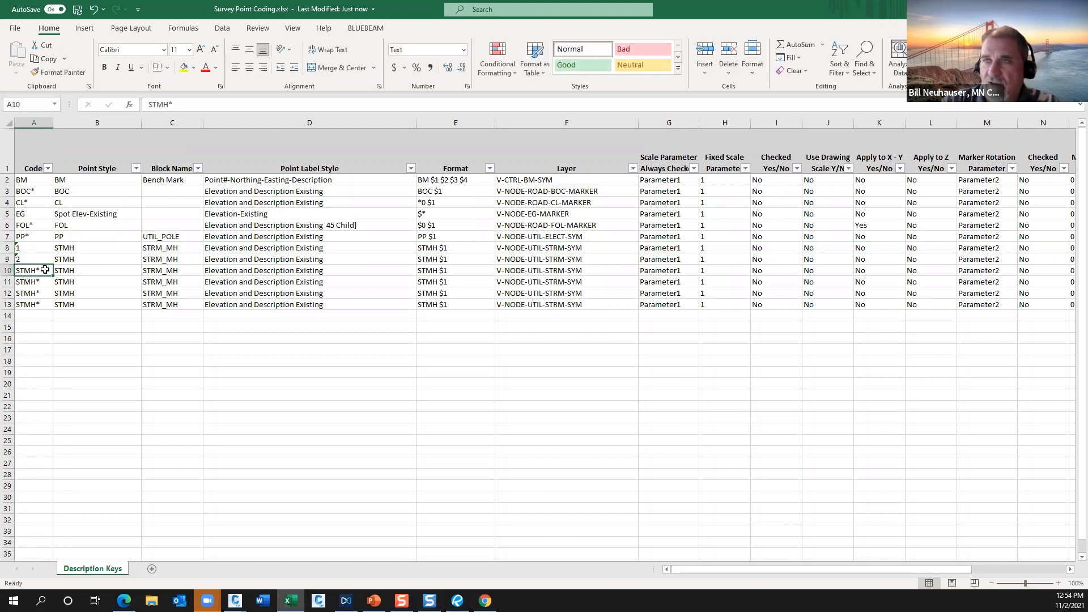
{"action": "left_click_drag", "start_coordinate": [45, 269], "coordinate": [9, 270]}
{"action": "type", "text": "3"}
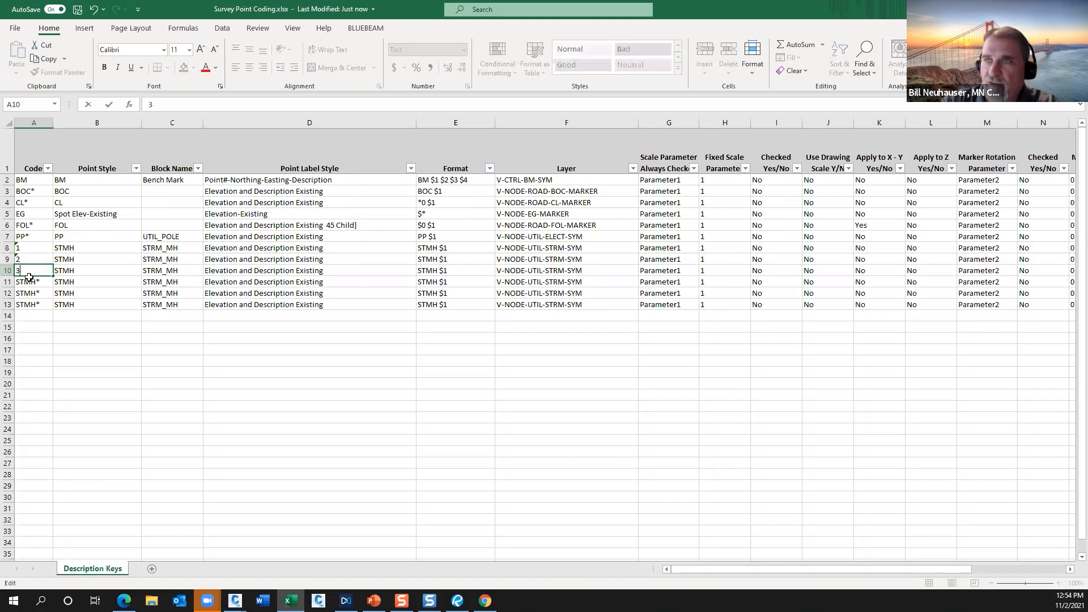
Change the codes of the remaining three STMH* rows to 4, 5 and 6 in cells A11 to A13.
{"action": "left_click", "coordinate": [40, 283]}
{"action": "left_click_drag", "start_coordinate": [45, 282], "coordinate": [11, 281]}
{"action": "type", "text": "4"}
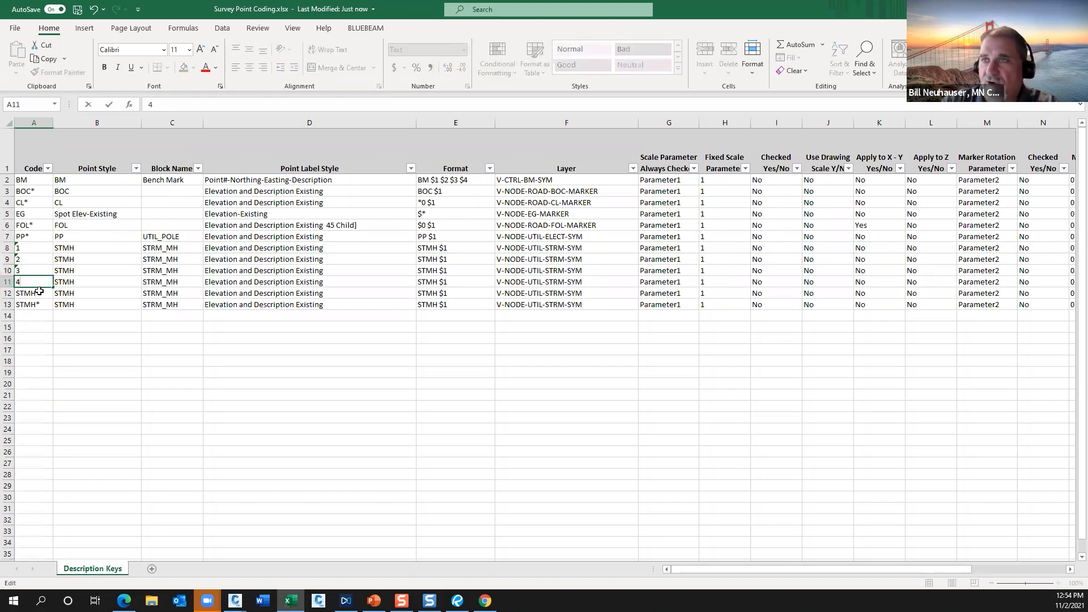
{"action": "left_click", "coordinate": [40, 293]}
{"action": "double_click", "coordinate": [44, 293]}
{"action": "left_click_drag", "start_coordinate": [44, 293], "coordinate": [11, 293]}
{"action": "type", "text": "5"}
{"action": "left_click", "coordinate": [44, 306]}
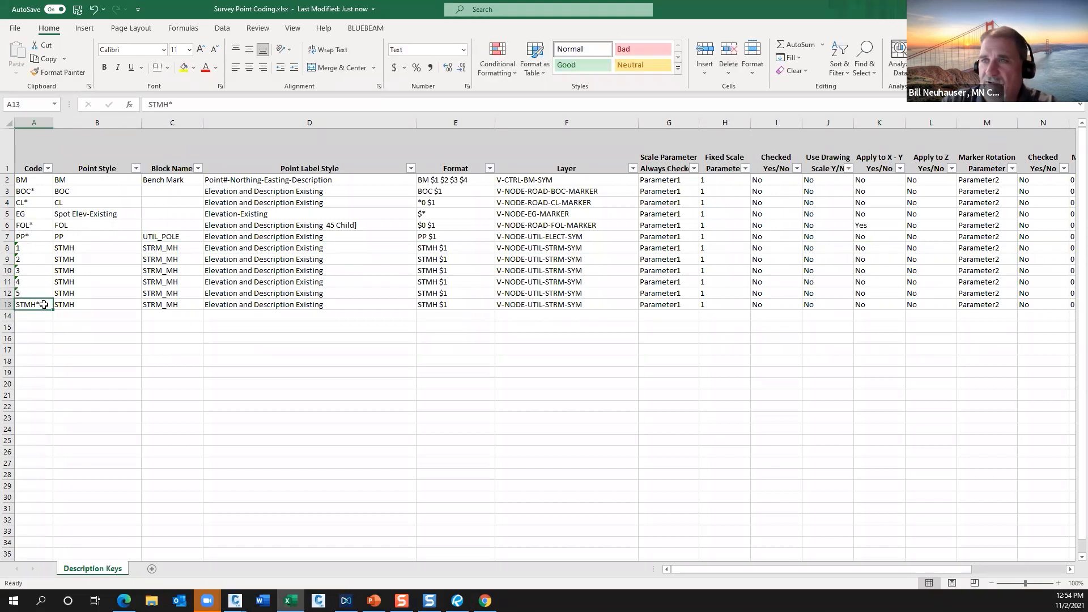
{"action": "double_click", "coordinate": [43, 305]}
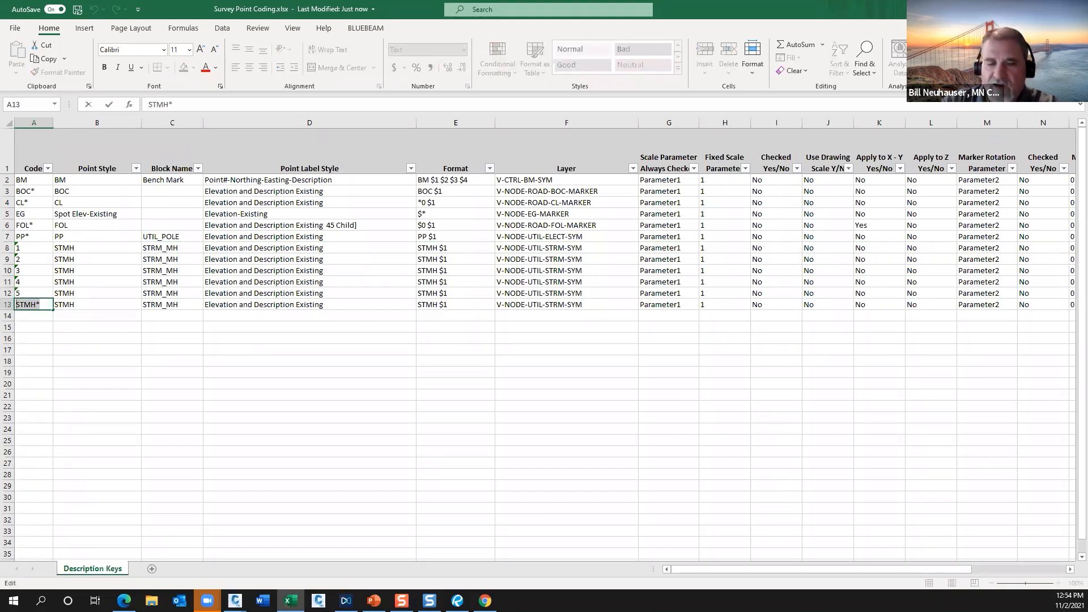
{"action": "type", "text": "6"}
{"action": "left_click", "coordinate": [43, 335]}
Look through the point styles available for the description key with code 1, keeping its STMH style.
{"action": "left_click", "coordinate": [39, 250]}
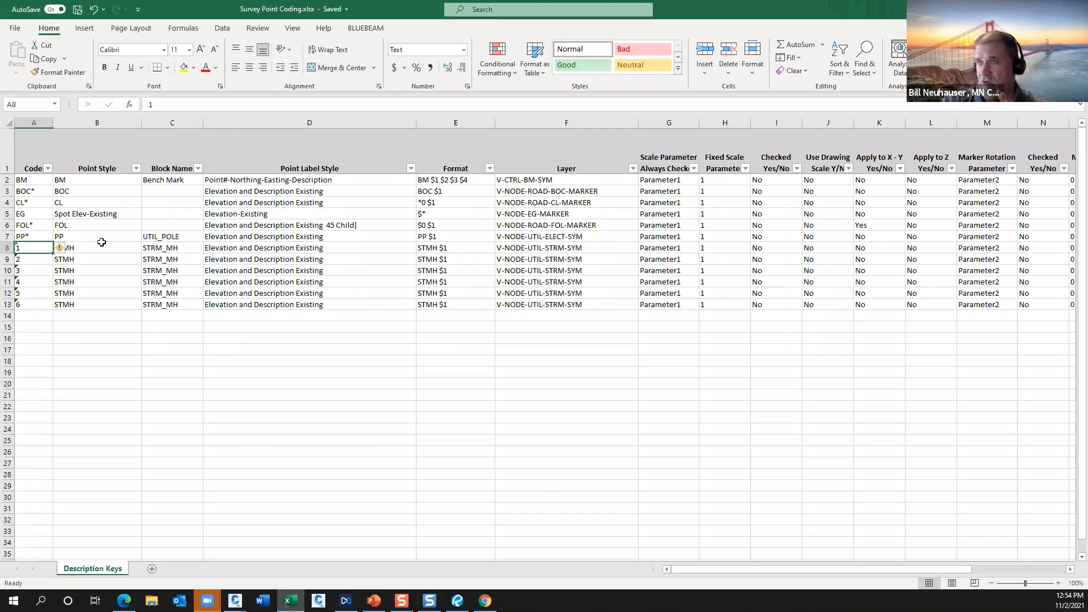
{"action": "left_click", "coordinate": [104, 191]}
{"action": "left_click", "coordinate": [135, 248]}
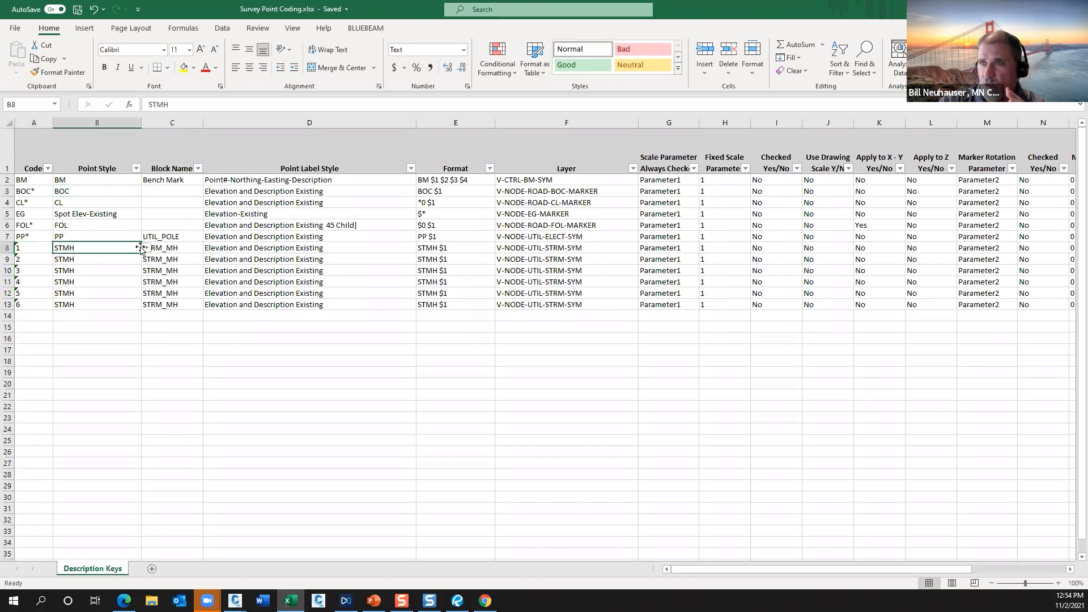
{"action": "left_click", "coordinate": [147, 249]}
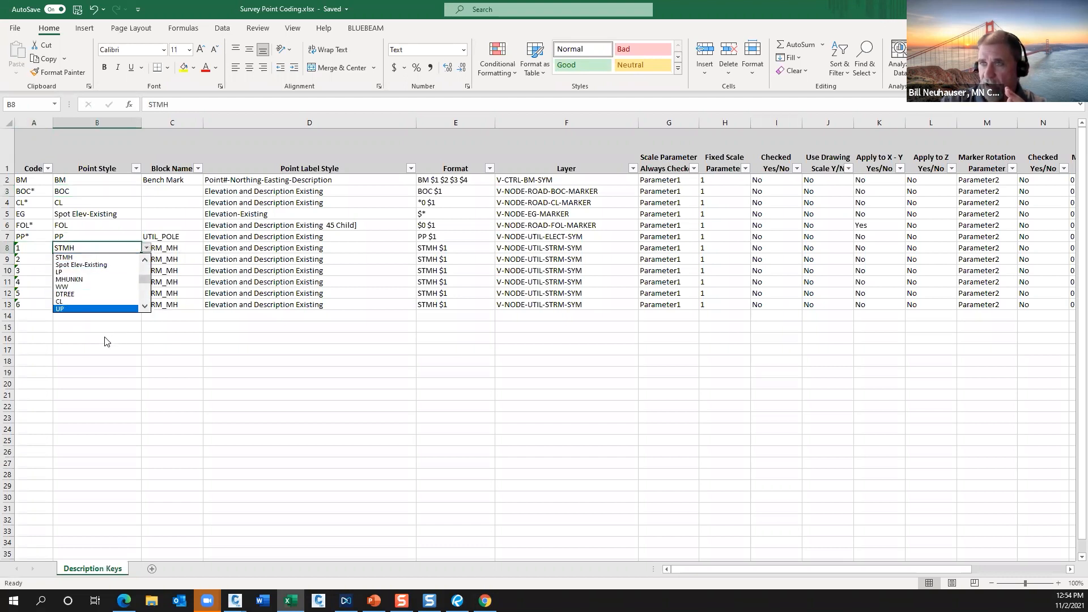
{"action": "key", "text": "Escape"}
{"action": "double_click", "coordinate": [83, 249]}
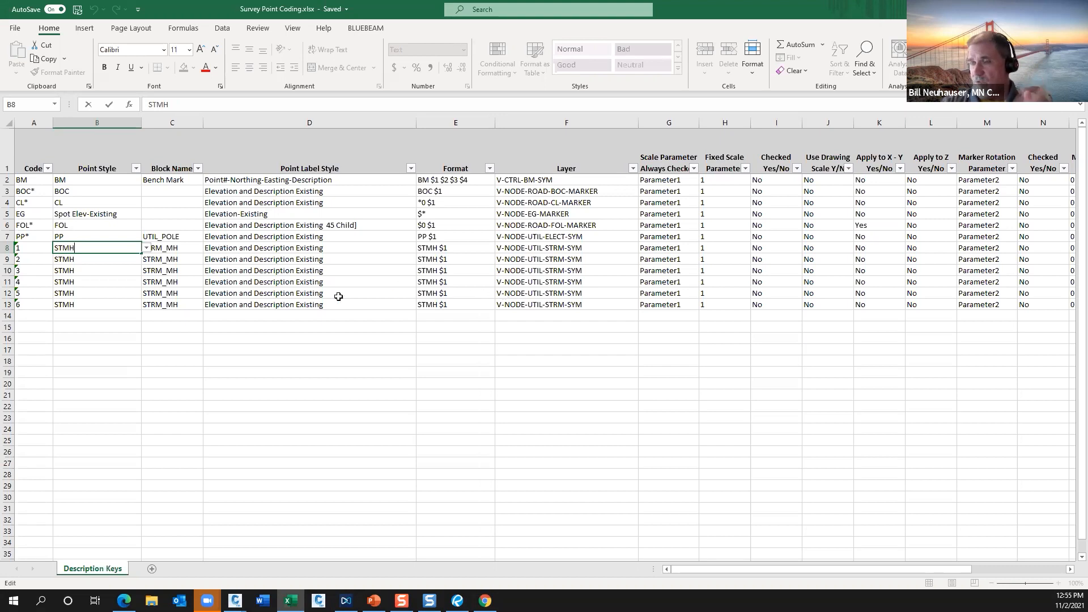
Change the layer of the description key with code 1 to V-NODE-UTIL-WATR-SYM.
{"action": "left_click", "coordinate": [594, 247]}
{"action": "double_click", "coordinate": [595, 247]}
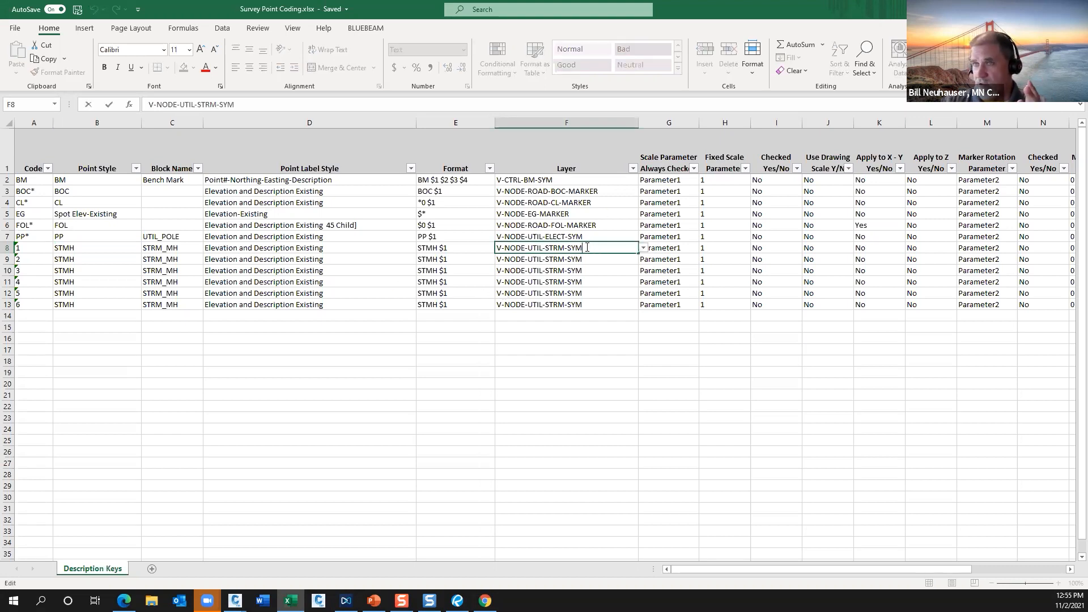
{"action": "double_click", "coordinate": [558, 248]}
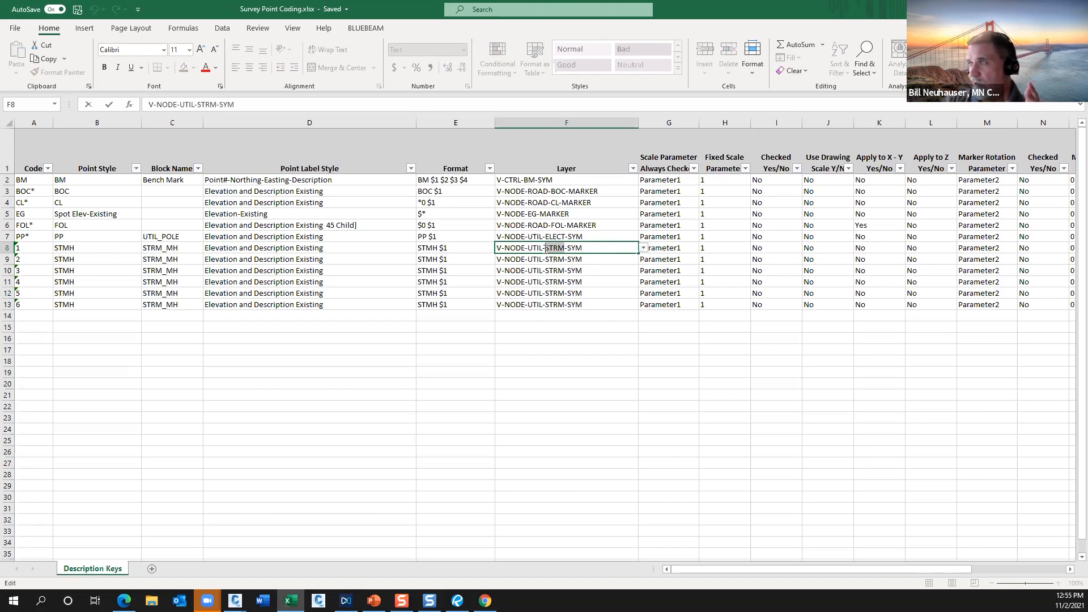
{"action": "type", "text": "WATR"}
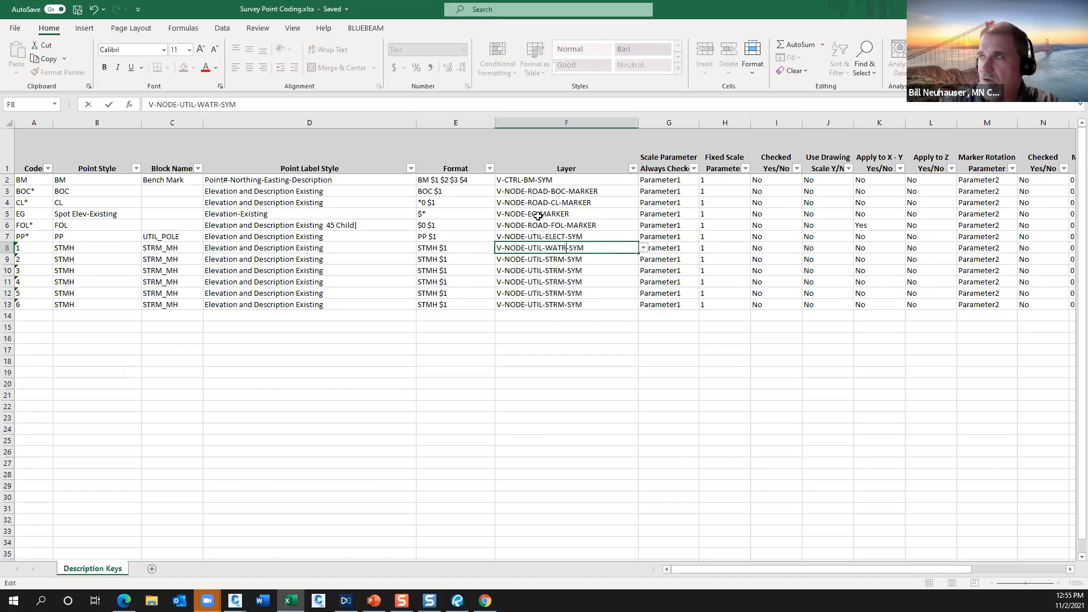
{"action": "left_click", "coordinate": [602, 247]}
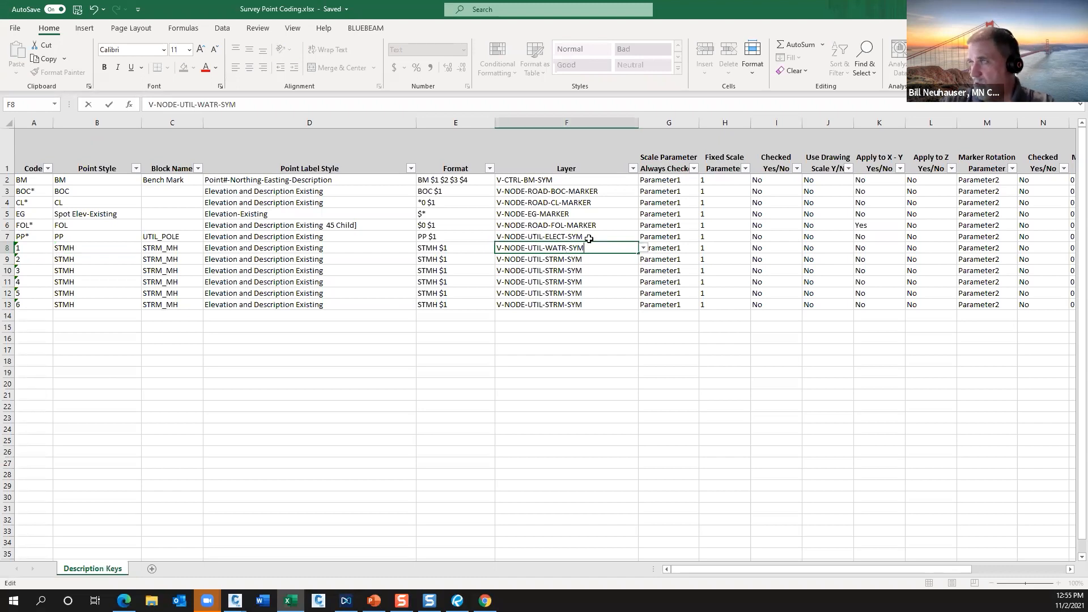
Look through the layers available for the description key with code 2, keeping its current layer.
{"action": "left_click", "coordinate": [599, 261]}
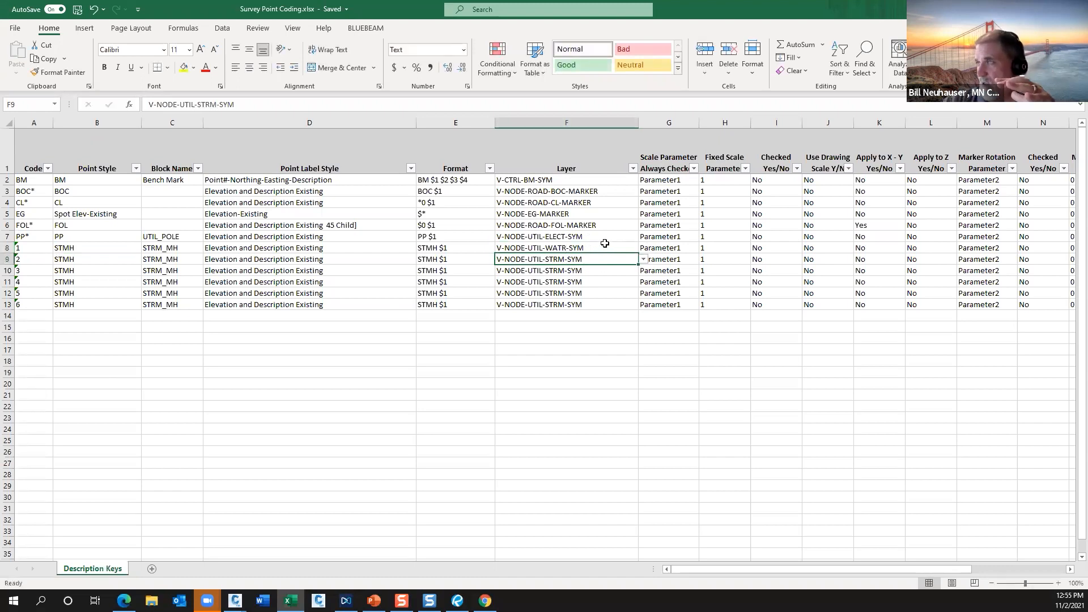
{"action": "left_click", "coordinate": [643, 259]}
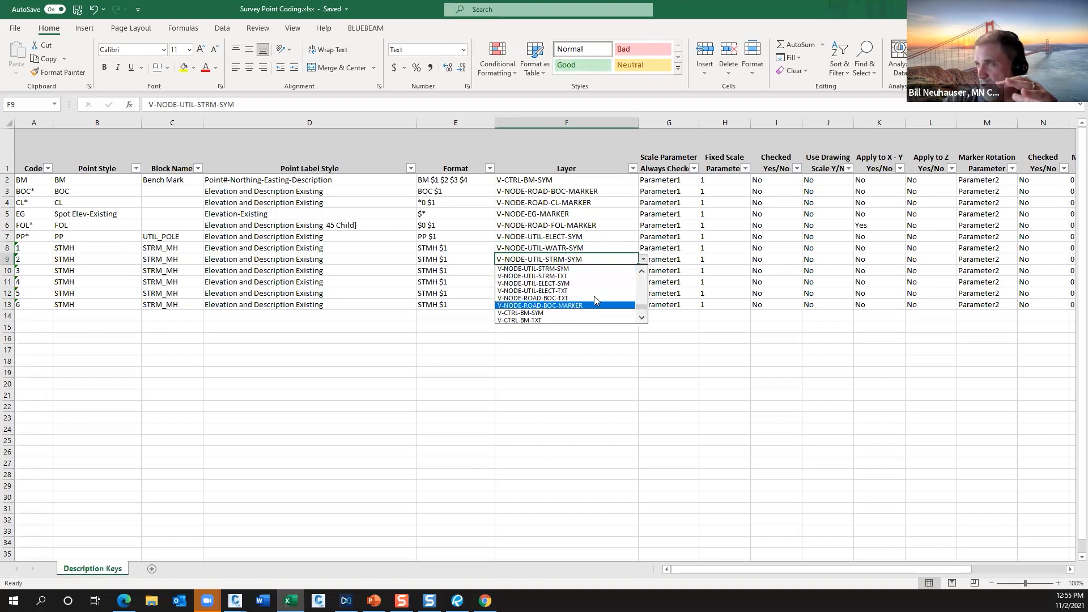
{"action": "mouse_move", "coordinate": [641, 308]}
{"action": "left_mouse_down"}
{"action": "mouse_move", "coordinate": [643, 276]}
{"action": "mouse_move", "coordinate": [641, 303]}
{"action": "left_mouse_up"}
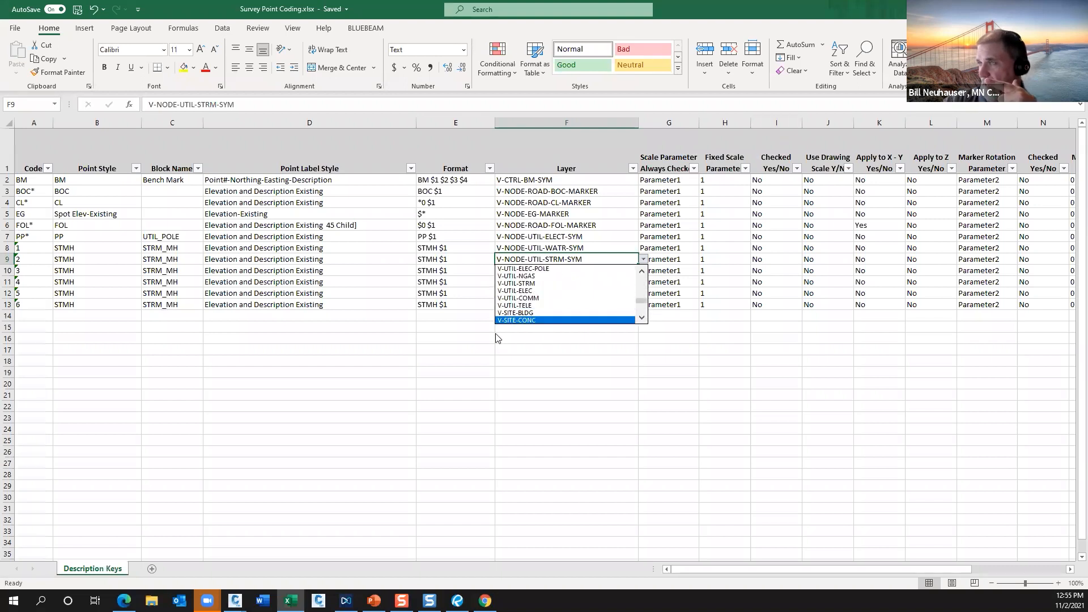
{"action": "left_click", "coordinate": [551, 348]}
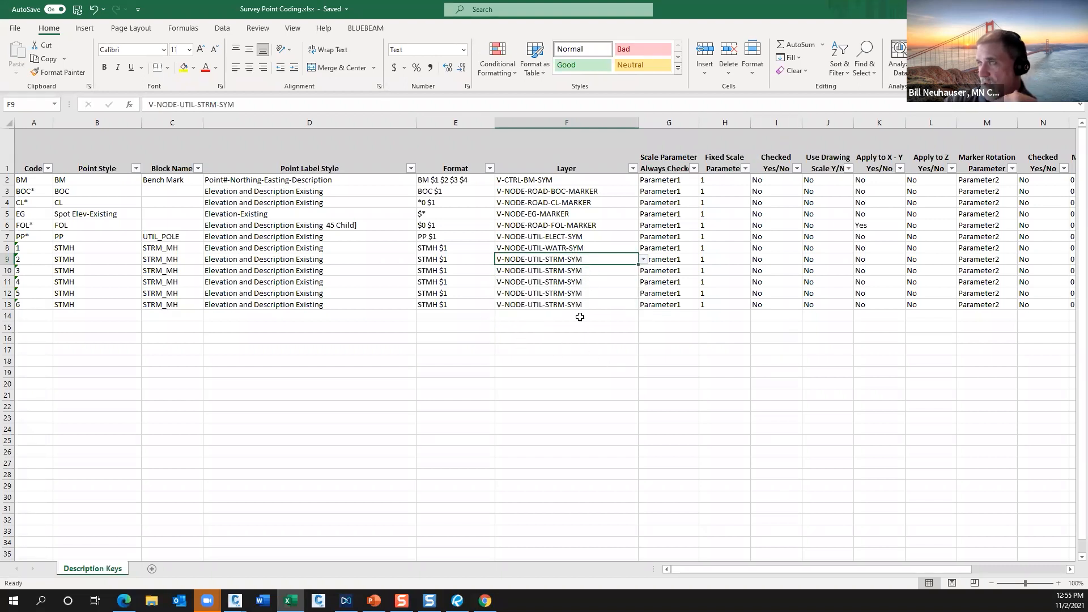
{"action": "left_click", "coordinate": [459, 249]}
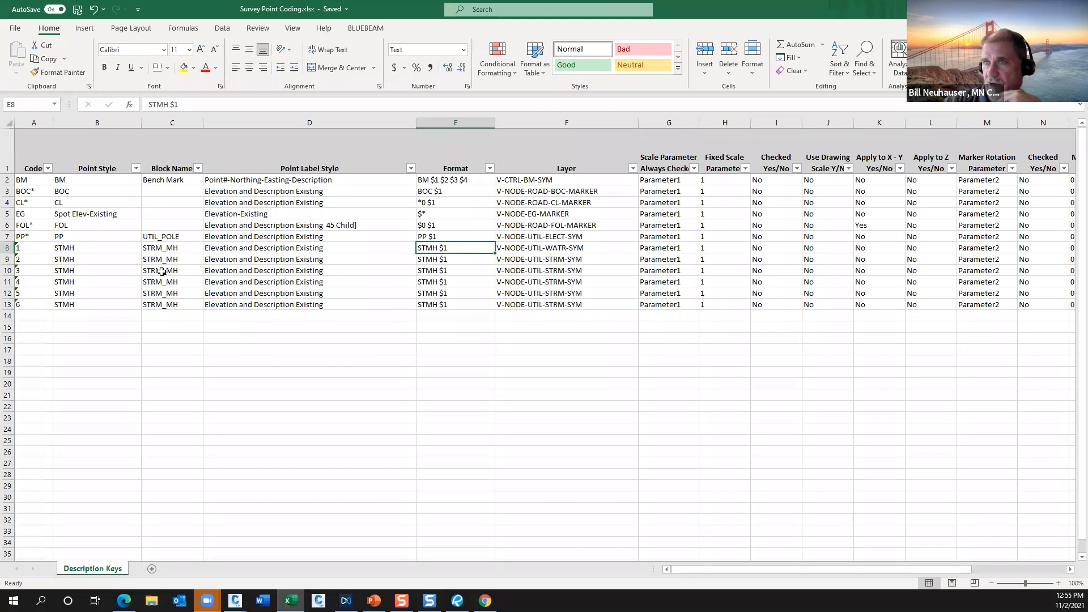
{"action": "double_click", "coordinate": [126, 250]}
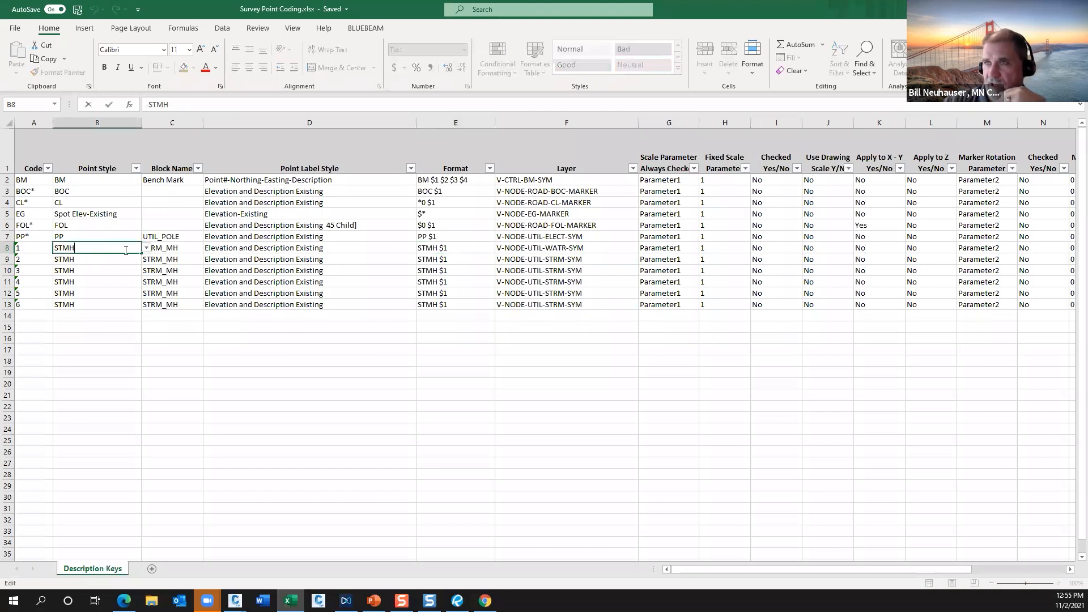
{"action": "left_click", "coordinate": [191, 245]}
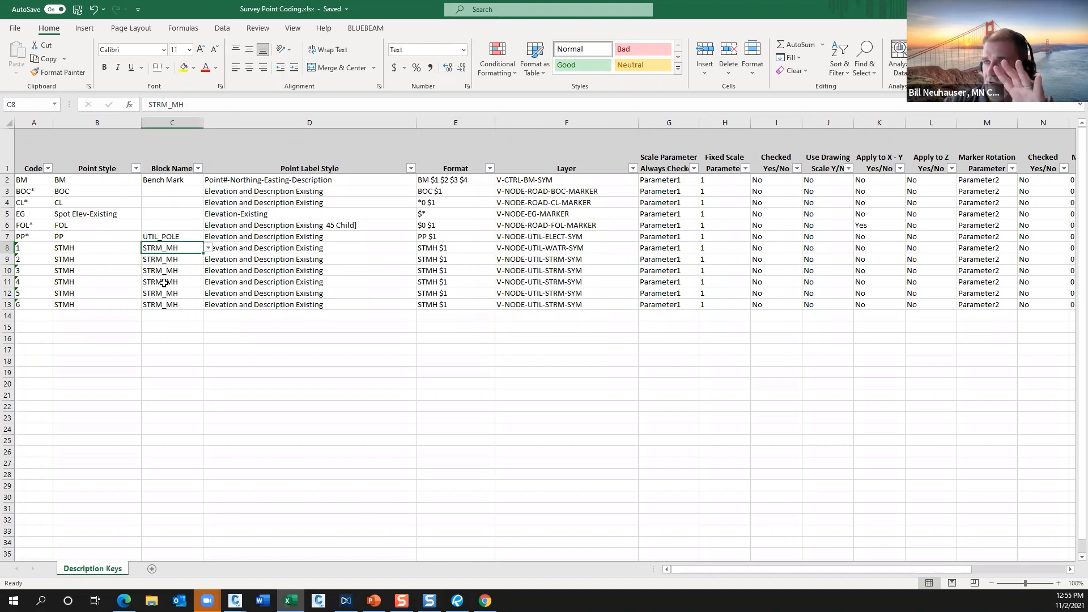
{"action": "left_click", "coordinate": [100, 250]}
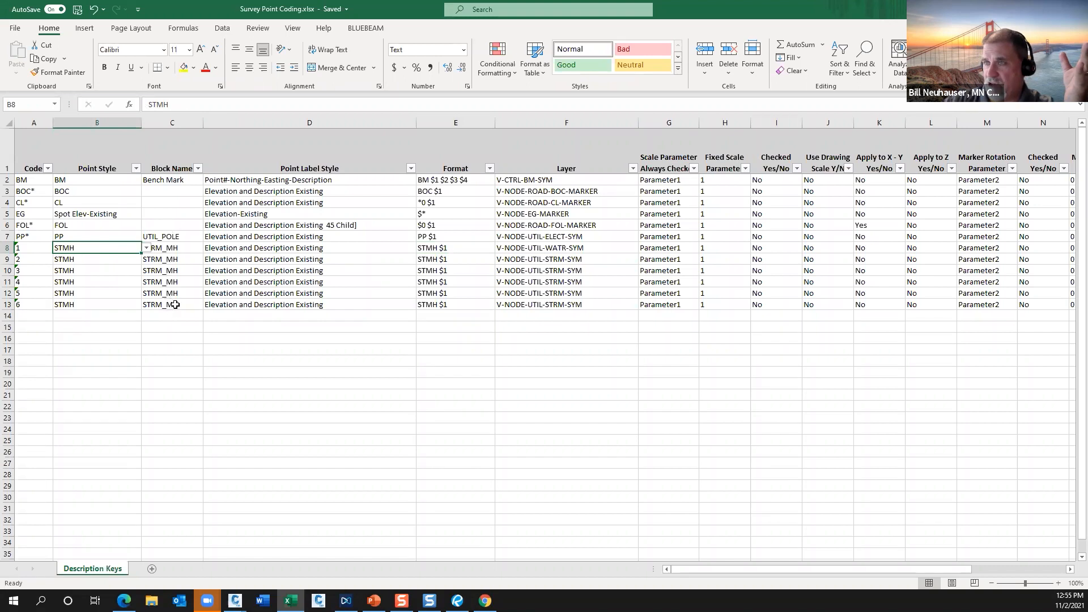
Set the point label style of the description keys with codes 1 and 2 to Elevation-Existing, and save and close the workbook.
{"action": "left_click", "coordinate": [357, 248]}
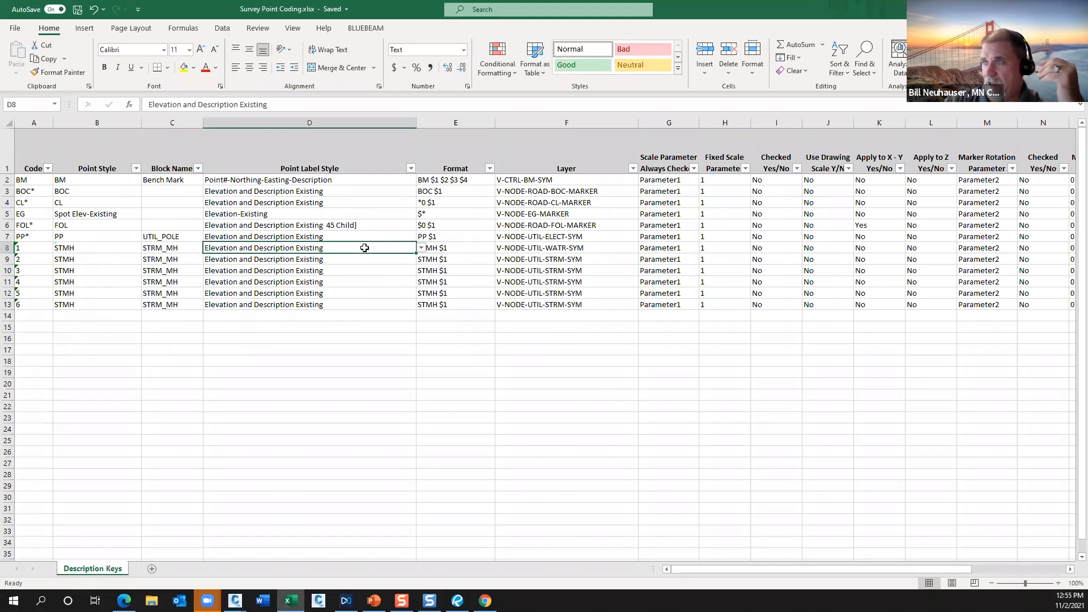
{"action": "left_click", "coordinate": [421, 248]}
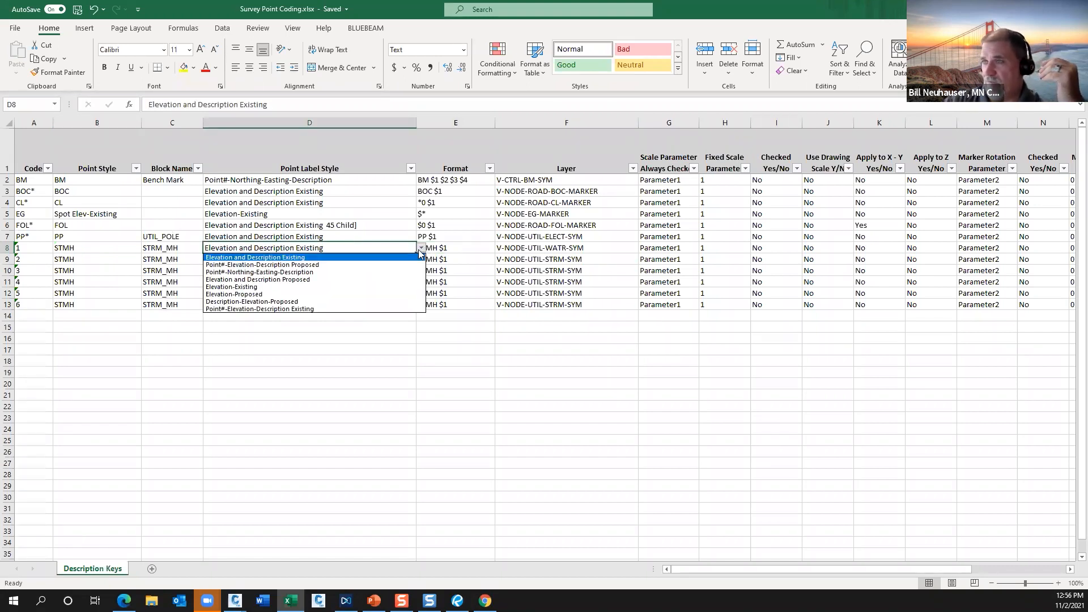
{"action": "left_click", "coordinate": [355, 286]}
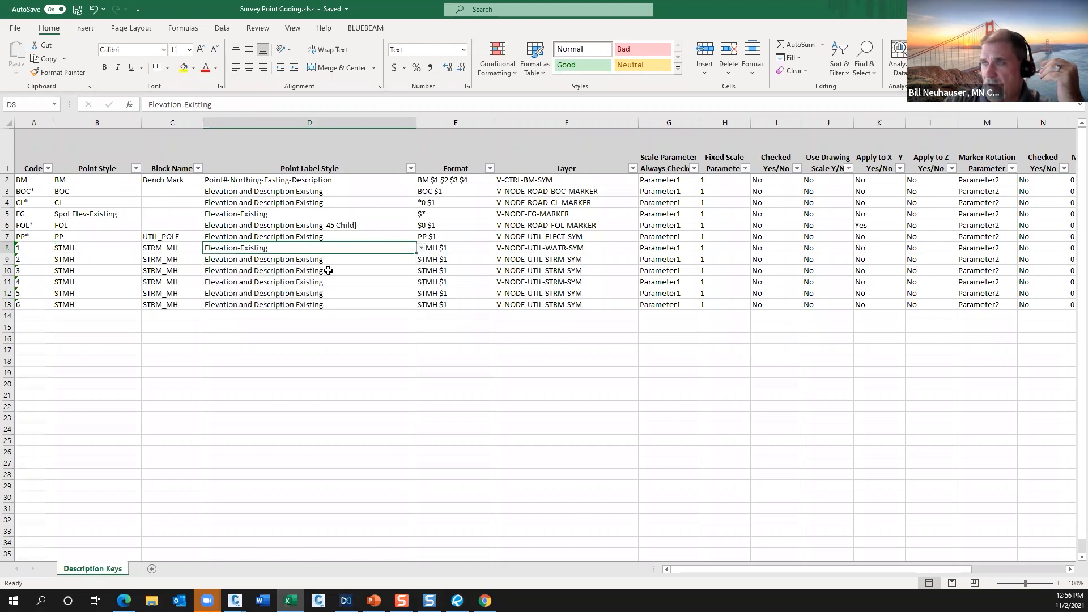
{"action": "left_click", "coordinate": [380, 260]}
{"action": "left_click", "coordinate": [422, 259]}
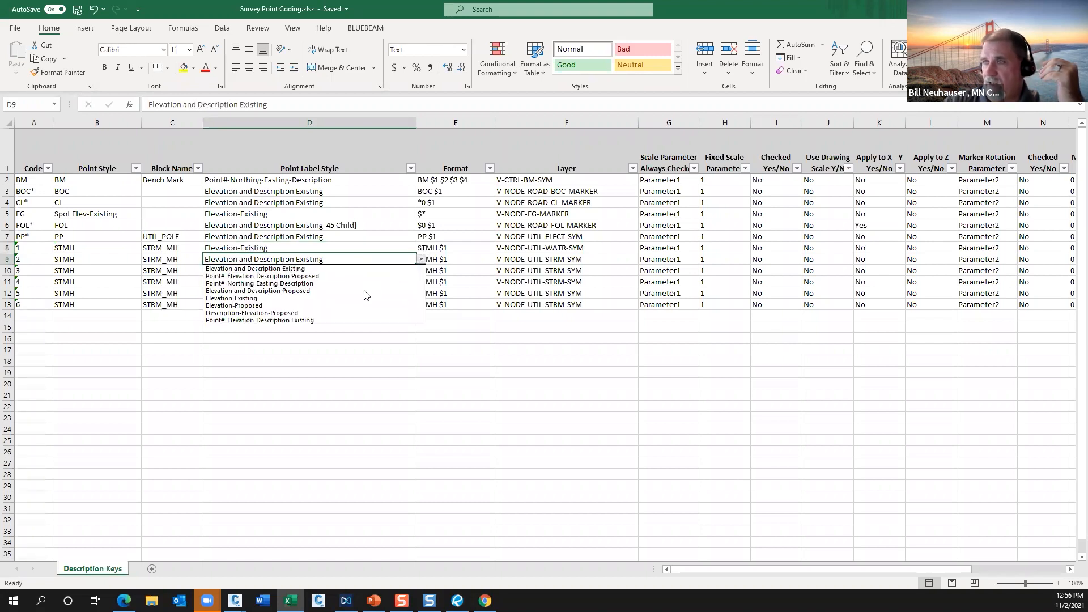
{"action": "left_click", "coordinate": [361, 299]}
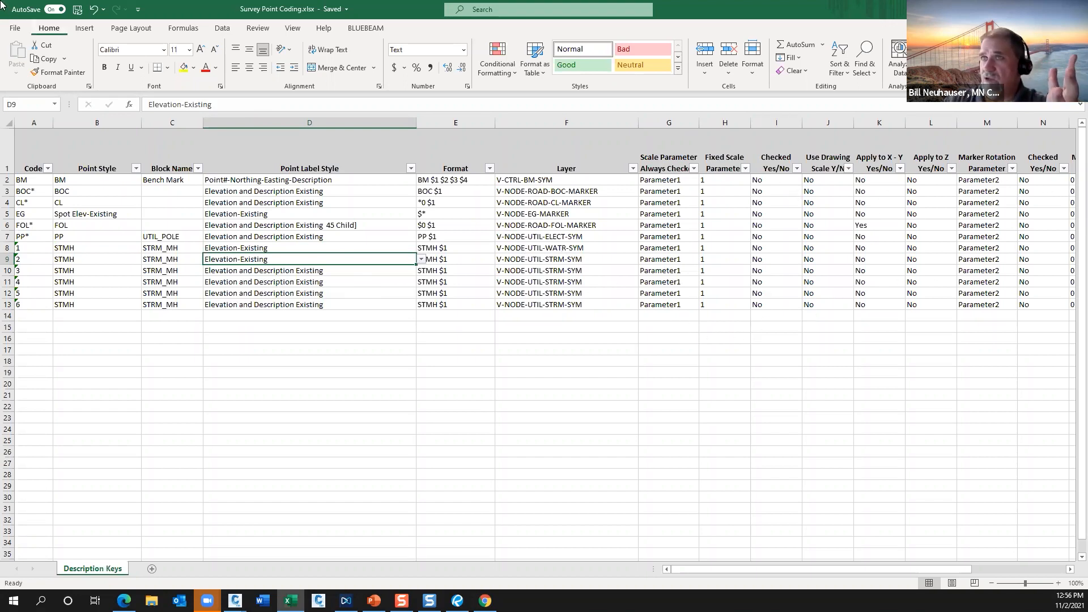
{"action": "left_click", "coordinate": [78, 11]}
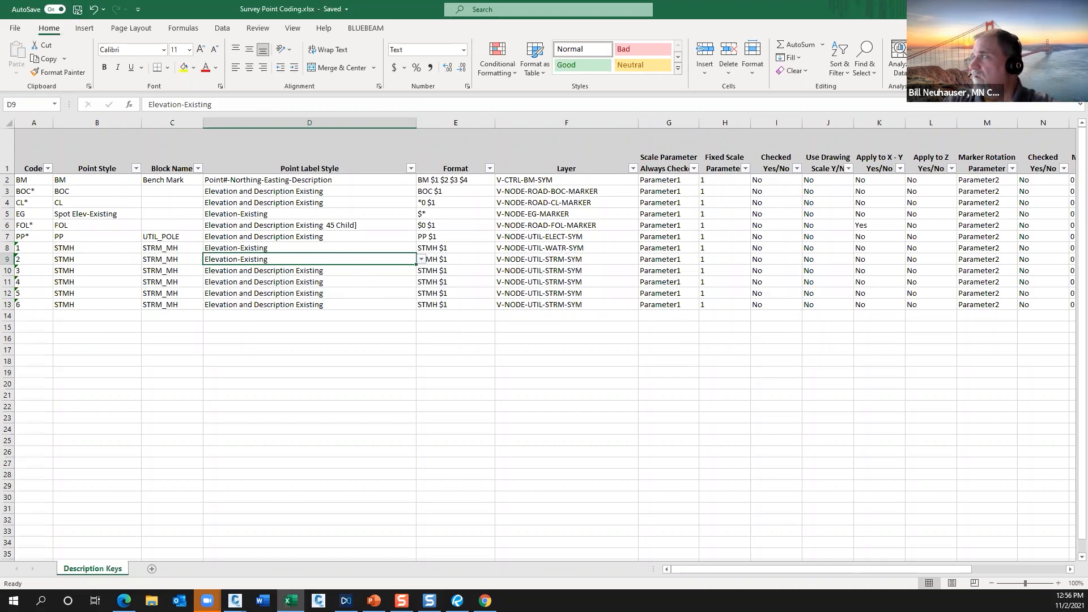
{"action": "left_click", "coordinate": [1075, 9]}
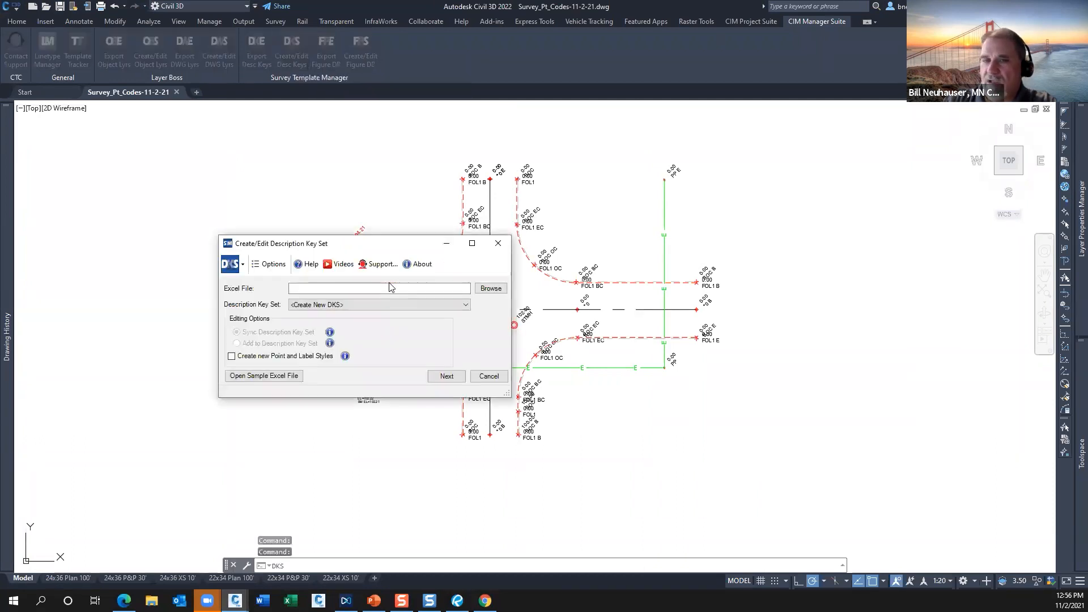
Load Survey Point Coding.xlsx for the Survey Point Coding key set, choosing Add to Description Key Set and Create new Point and Label Styles.
{"action": "left_click", "coordinate": [486, 286]}
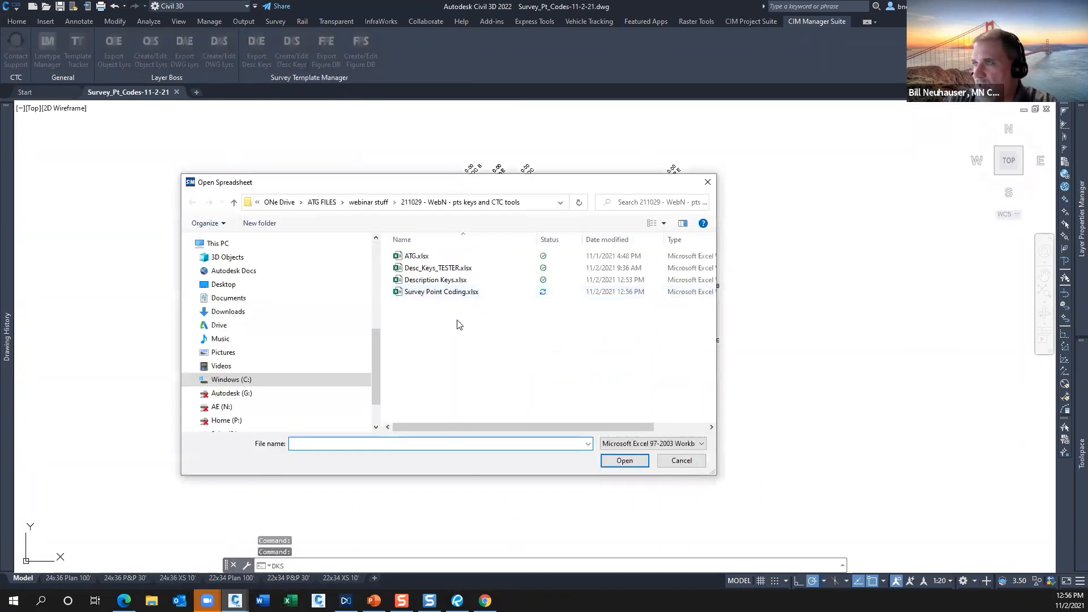
{"action": "double_click", "coordinate": [442, 293]}
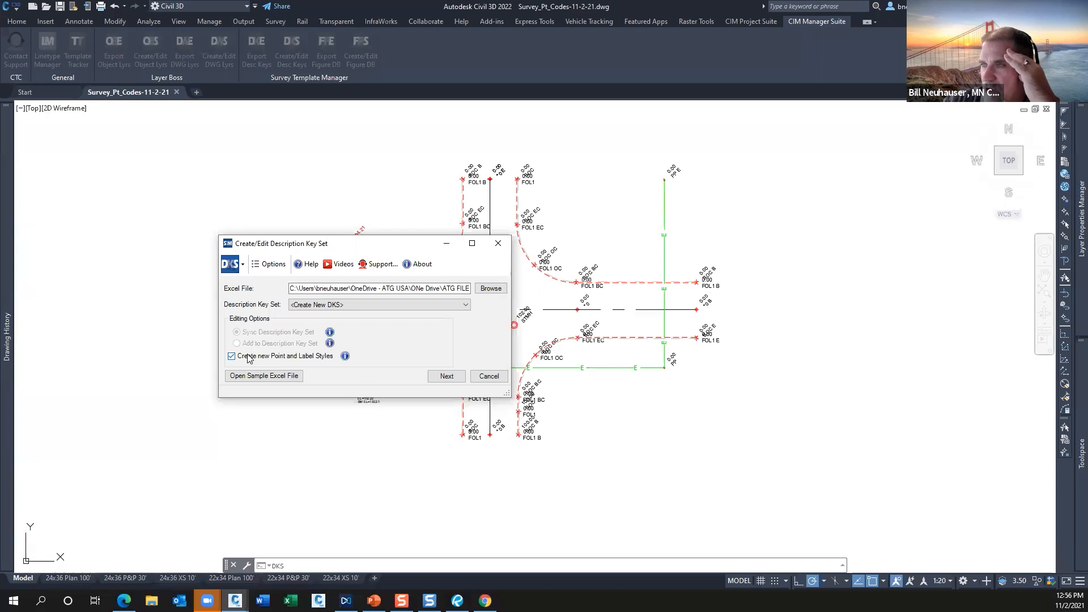
{"action": "left_click", "coordinate": [380, 303]}
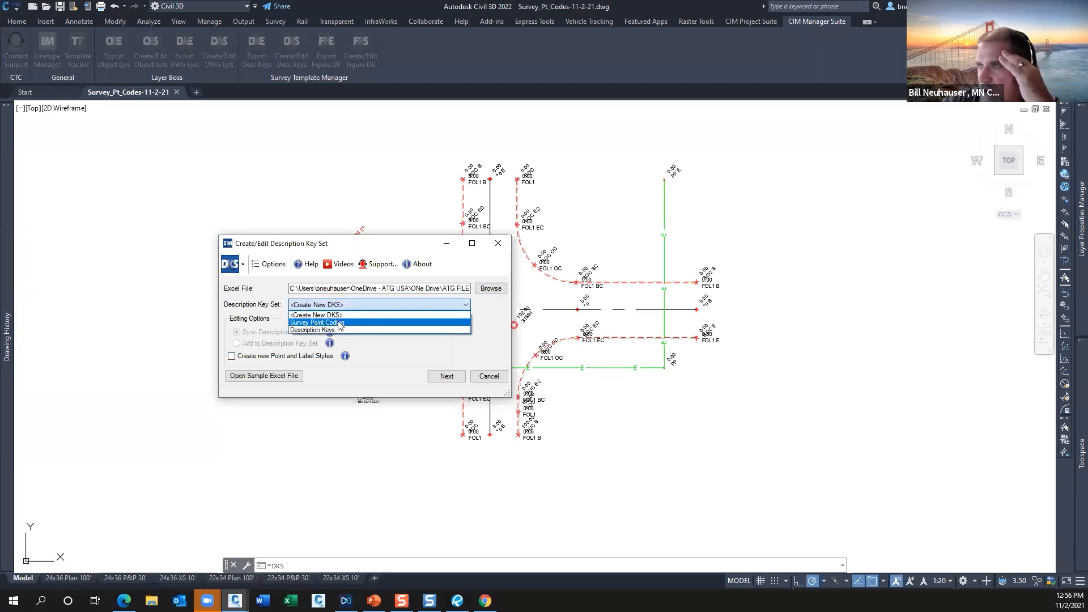
{"action": "left_click", "coordinate": [329, 322]}
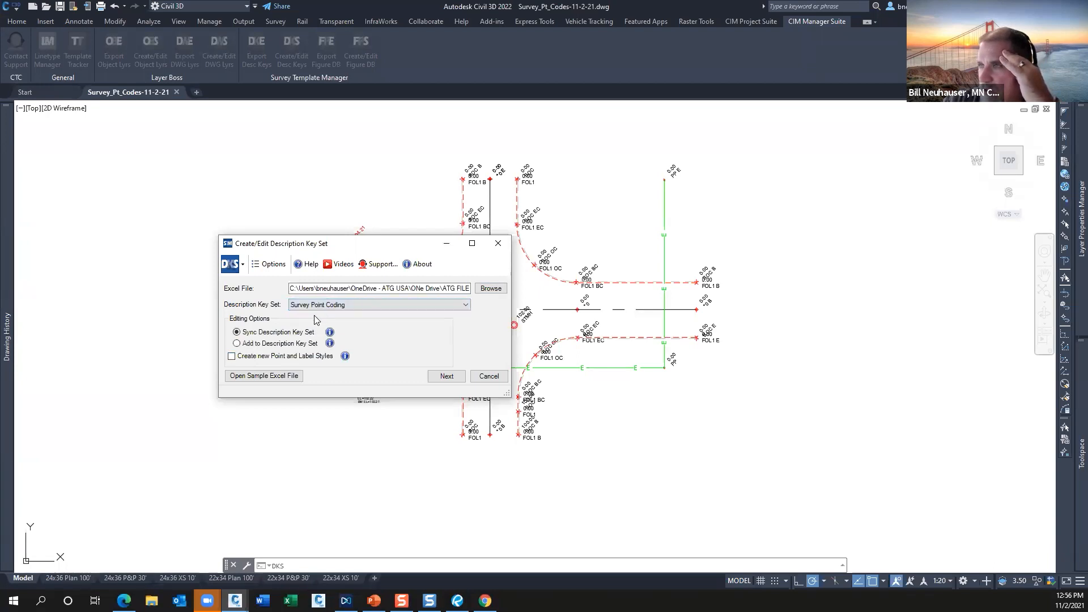
{"action": "left_click", "coordinate": [246, 345]}
{"action": "left_click", "coordinate": [244, 357]}
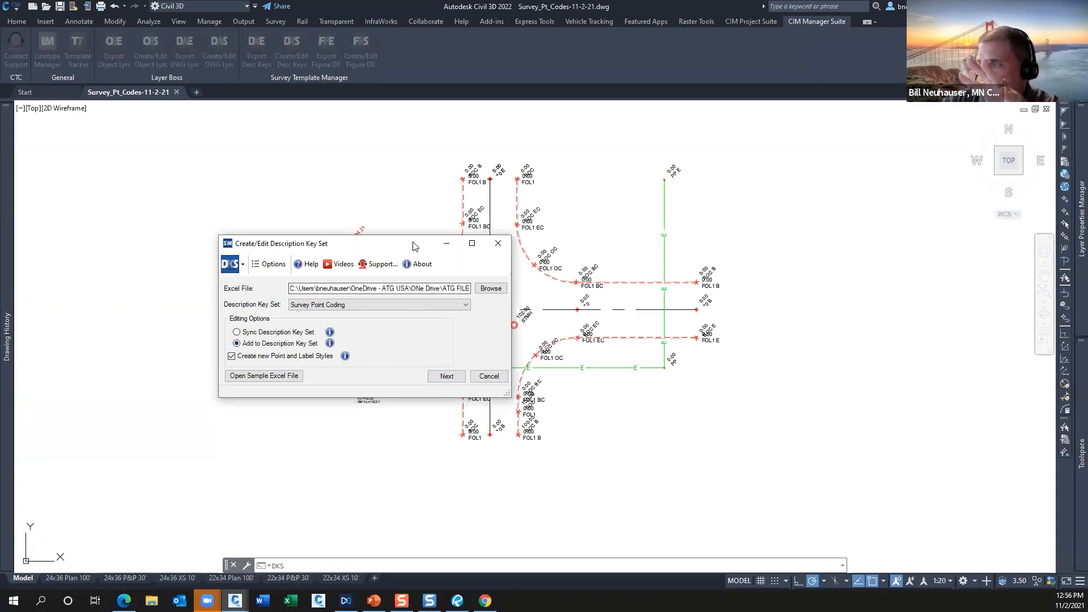
{"action": "left_click_drag", "start_coordinate": [412, 247], "coordinate": [537, 169]}
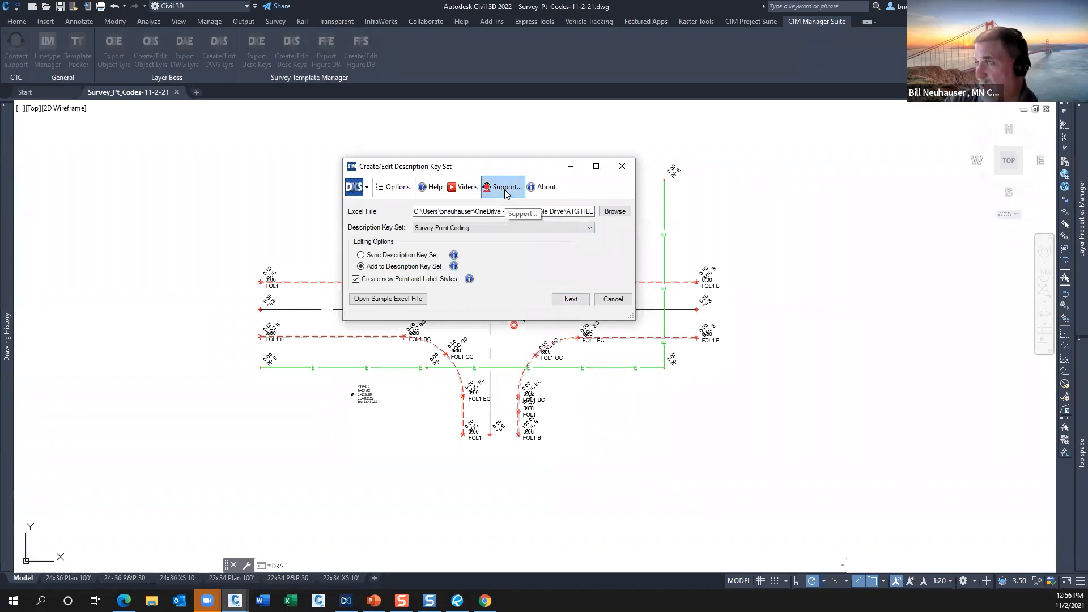
Preview the code changes with the Layer column widened to show full names, and apply the new codes to the key set.
{"action": "left_click", "coordinate": [574, 303]}
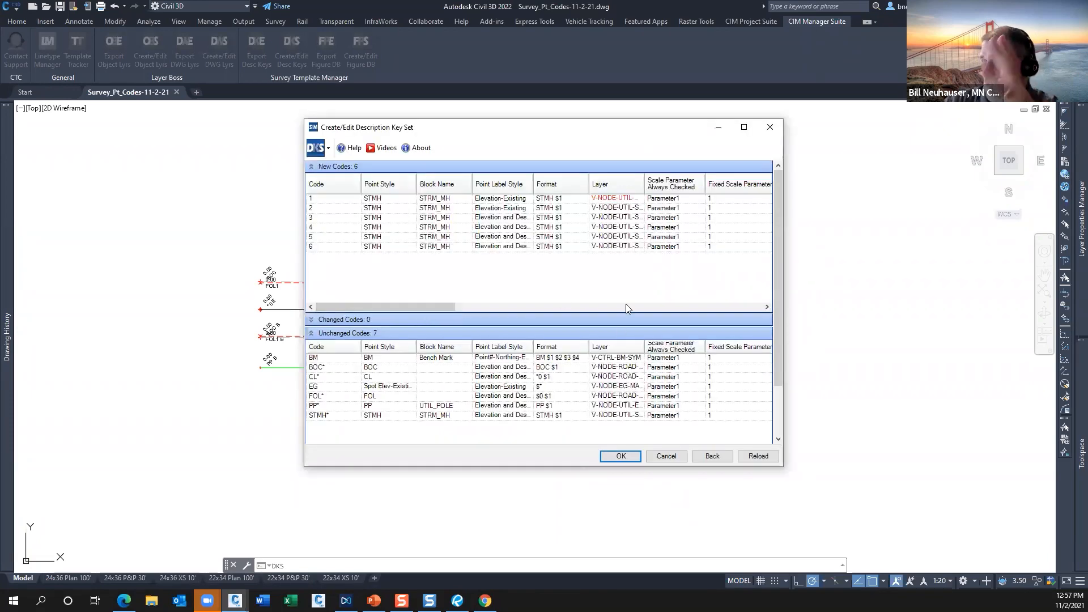
{"action": "double_click", "coordinate": [645, 184]}
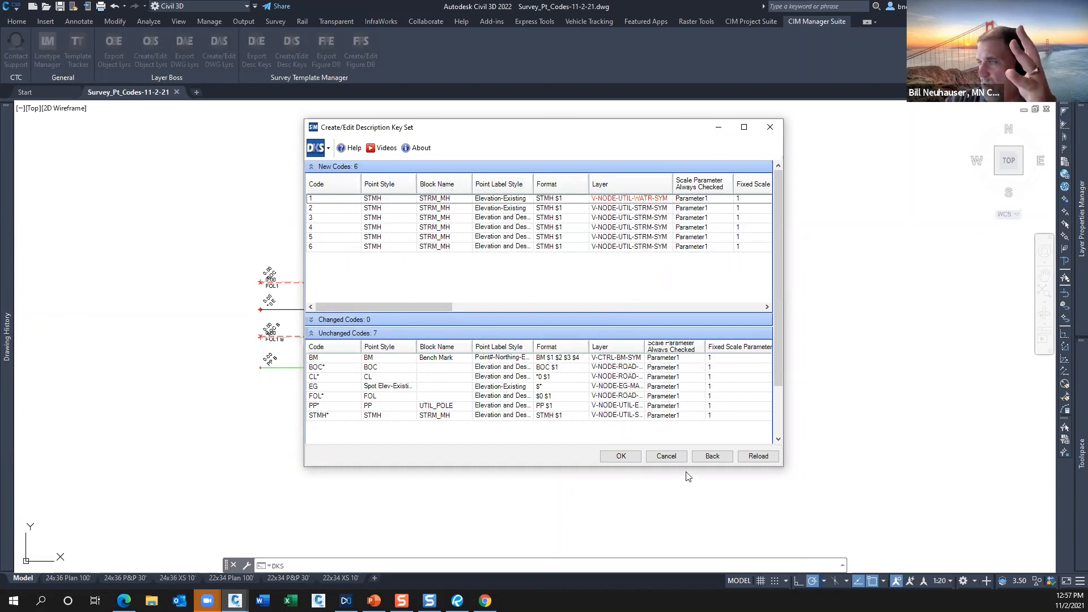
{"action": "left_click", "coordinate": [622, 457]}
{"action": "left_click", "coordinate": [579, 338]}
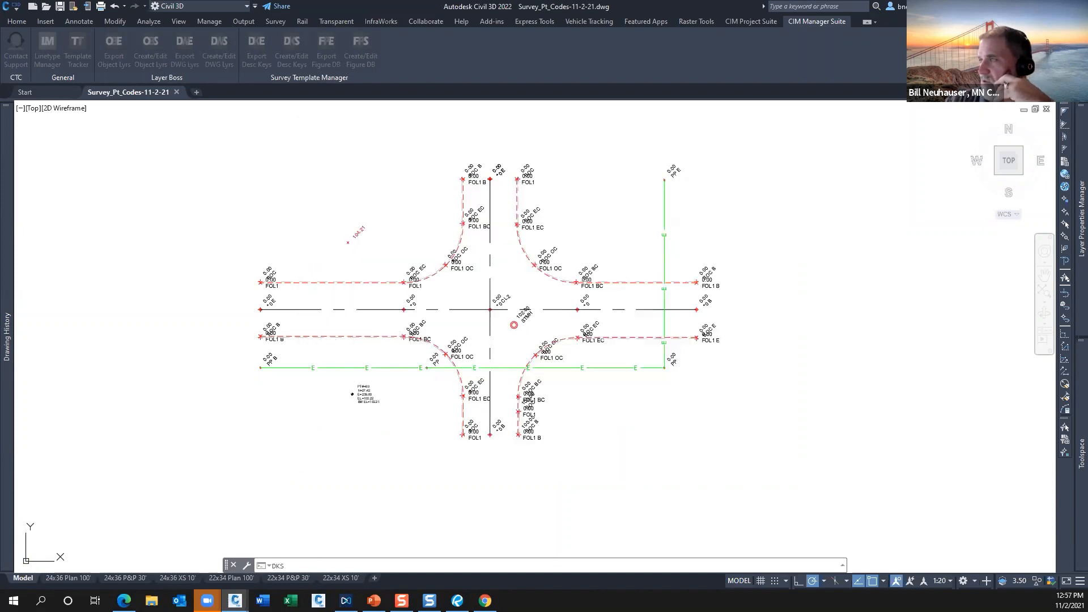
Check the imported codes and their styles and layers in the Survey Point Coding description key set in Toolspace.
{"action": "left_click", "coordinate": [487, 441]}
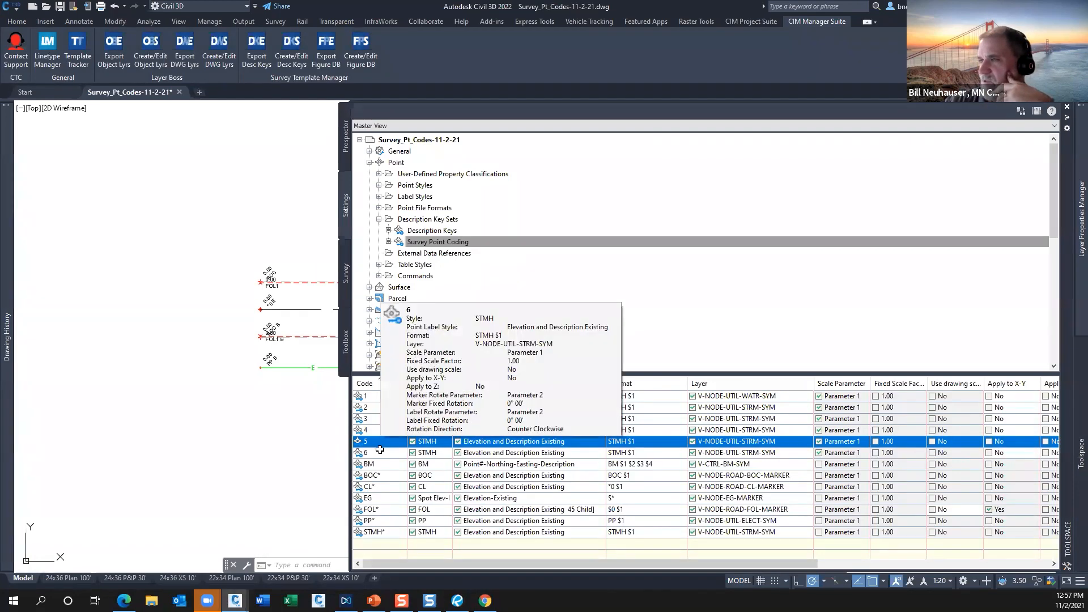
{"action": "left_click", "coordinate": [393, 395]}
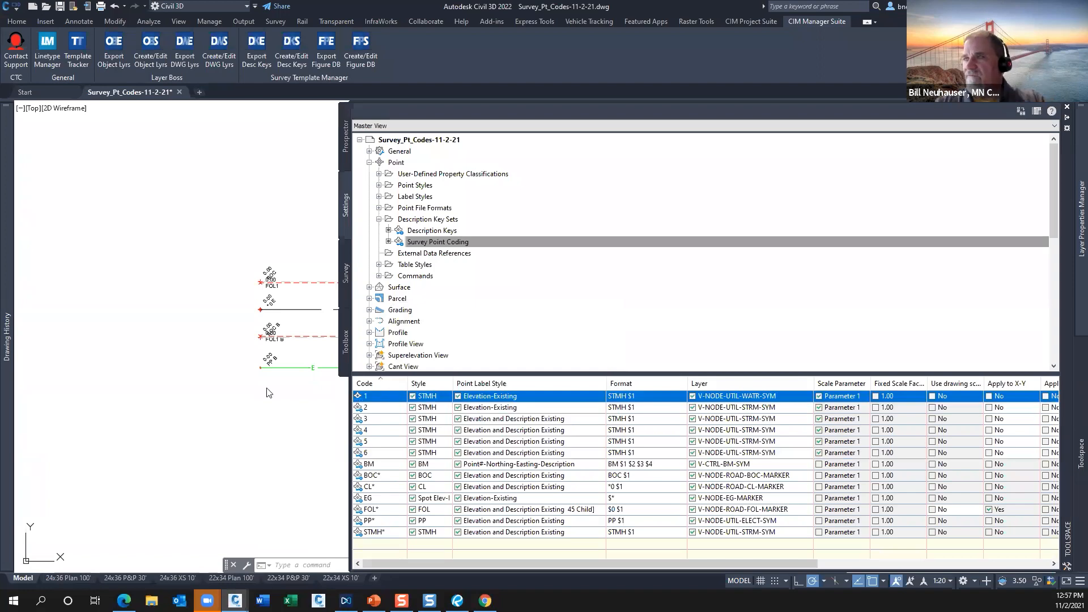
{"action": "left_click", "coordinate": [416, 220]}
{"action": "left_click", "coordinate": [430, 244]}
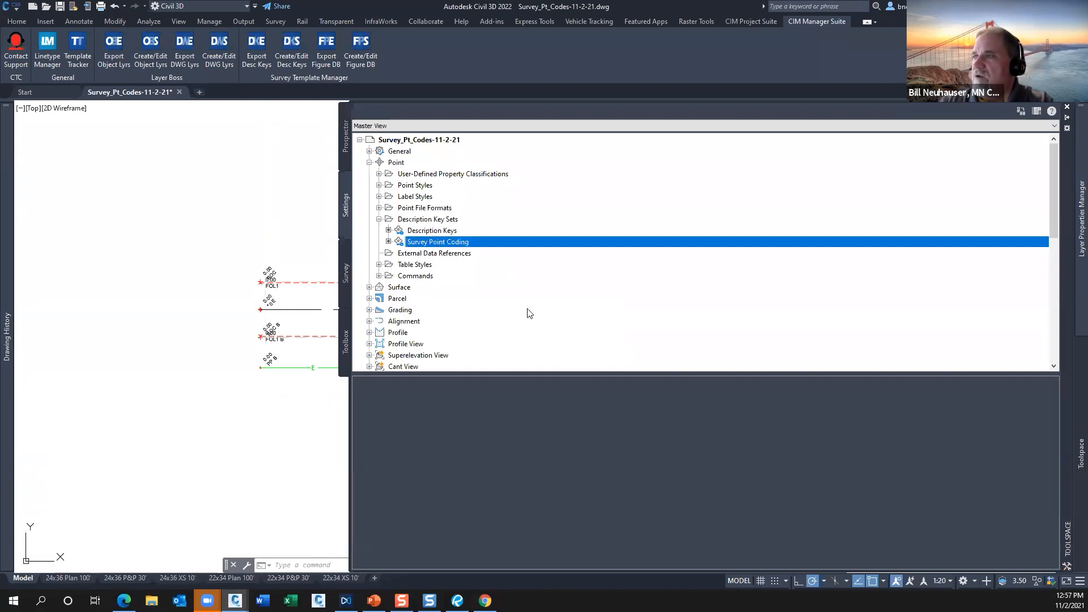
{"action": "left_click", "coordinate": [346, 265]}
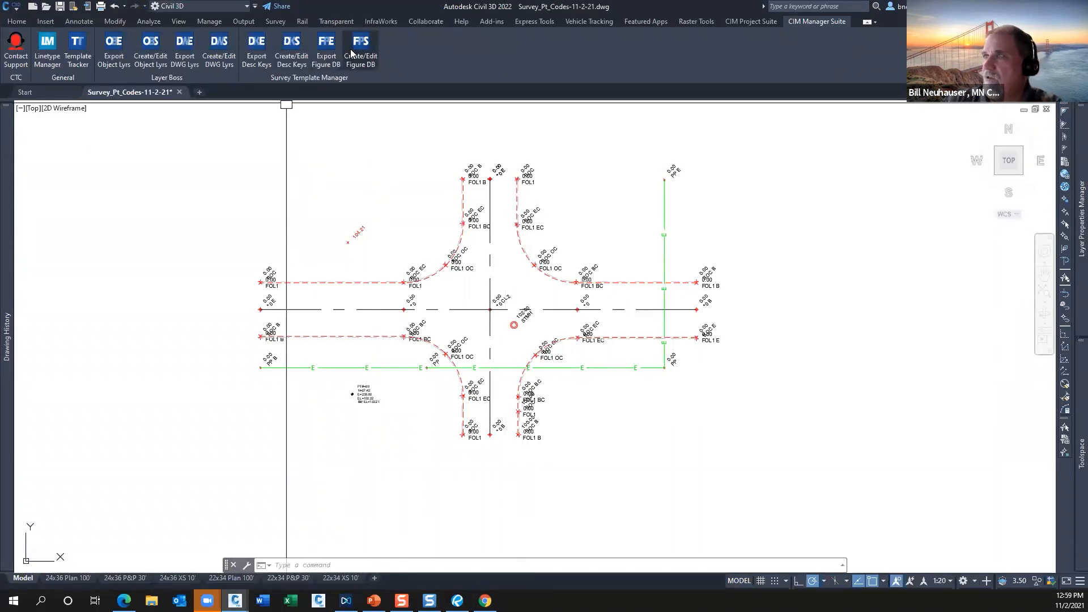
Export the ATG figure prefix database to ATG.xlsx, replacing the existing file, and open the workbook.
{"action": "left_click", "coordinate": [327, 47]}
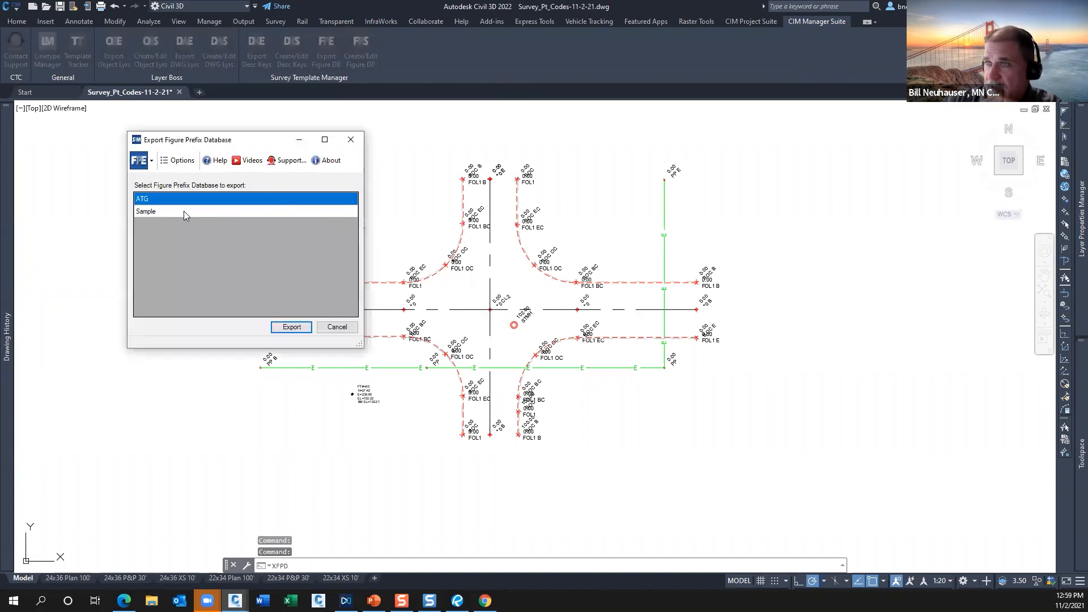
{"action": "left_click", "coordinate": [298, 330]}
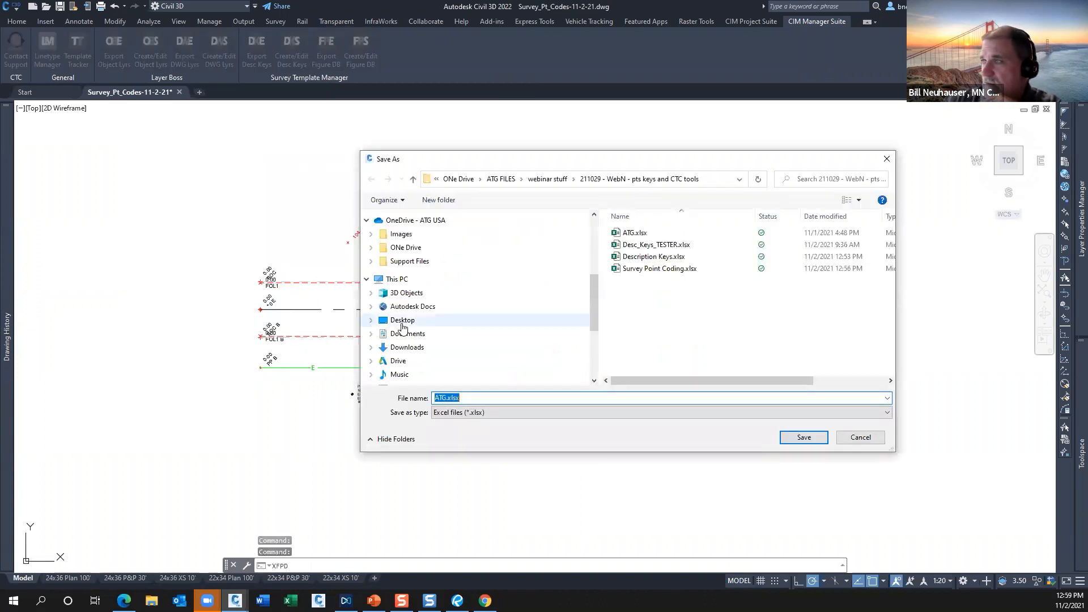
{"action": "left_click", "coordinate": [804, 437]}
{"action": "left_click", "coordinate": [571, 301]}
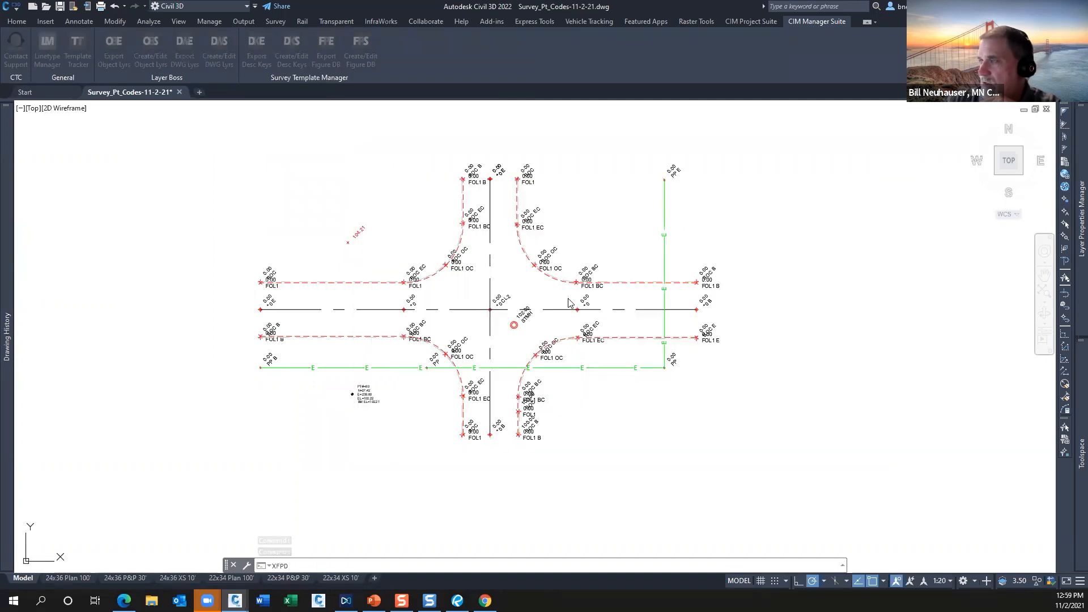
{"action": "key", "text": "Return"}
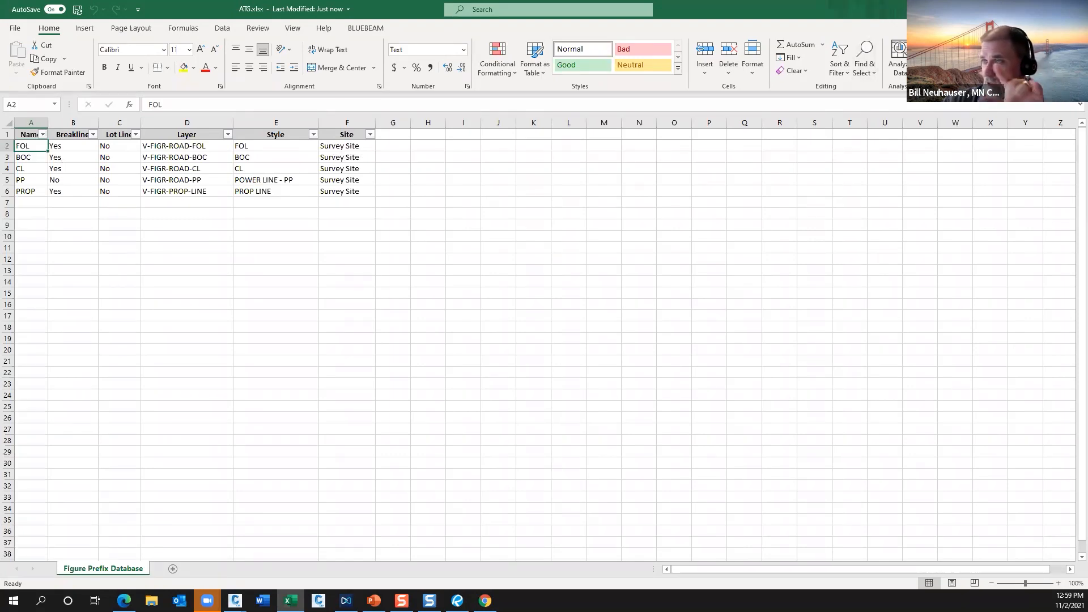
Switch to the PowerPoint slide show and advance to the Subscribe to ATG Social Media slide.
{"action": "key", "text": "alt+Tab"}
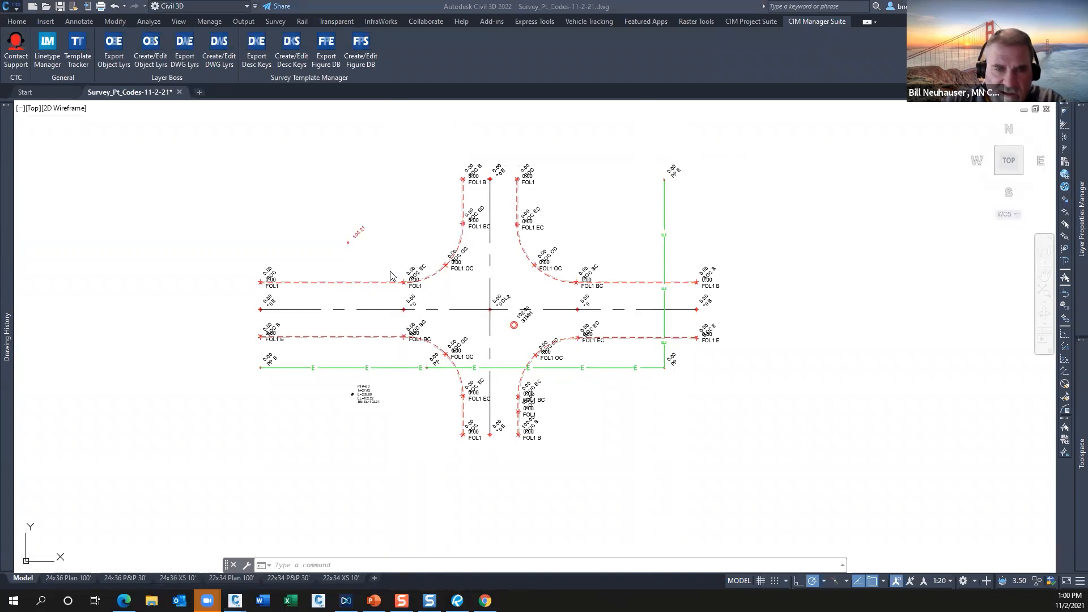
{"action": "left_click", "coordinate": [316, 283]}
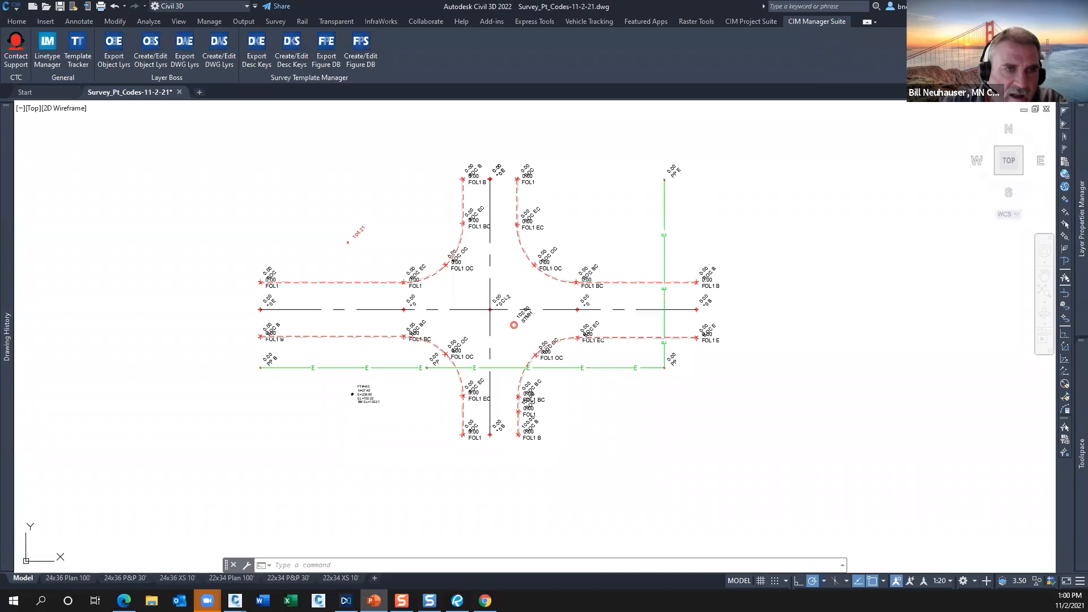
{"action": "left_click", "coordinate": [374, 600]}
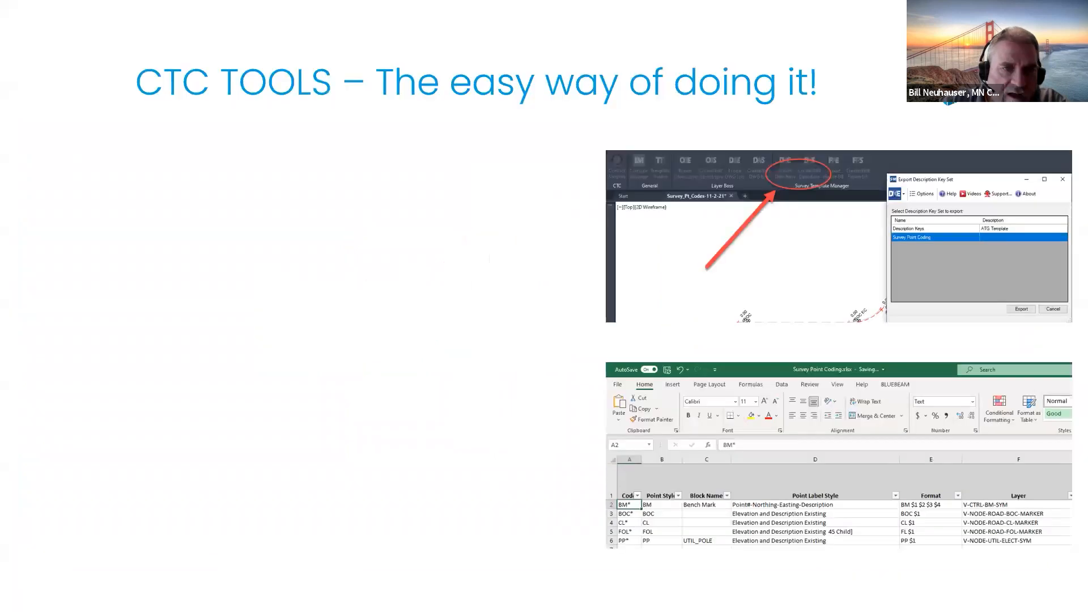
{"action": "left_click", "coordinate": [701, 425]}
{"action": "left_click", "coordinate": [702, 424]}
{"action": "left_click", "coordinate": [701, 425]}
{"action": "left_click", "coordinate": [702, 425]}
{"action": "left_click", "coordinate": [701, 425]}
{"action": "left_click", "coordinate": [701, 425]}
{"action": "left_click", "coordinate": [701, 425]}
{"action": "key", "text": "Left"}
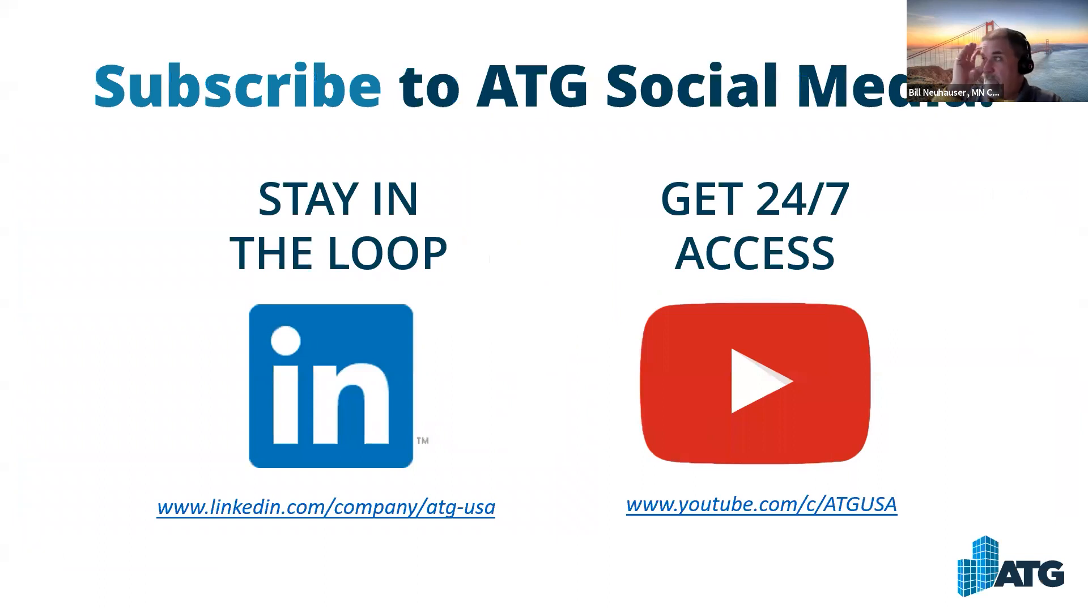